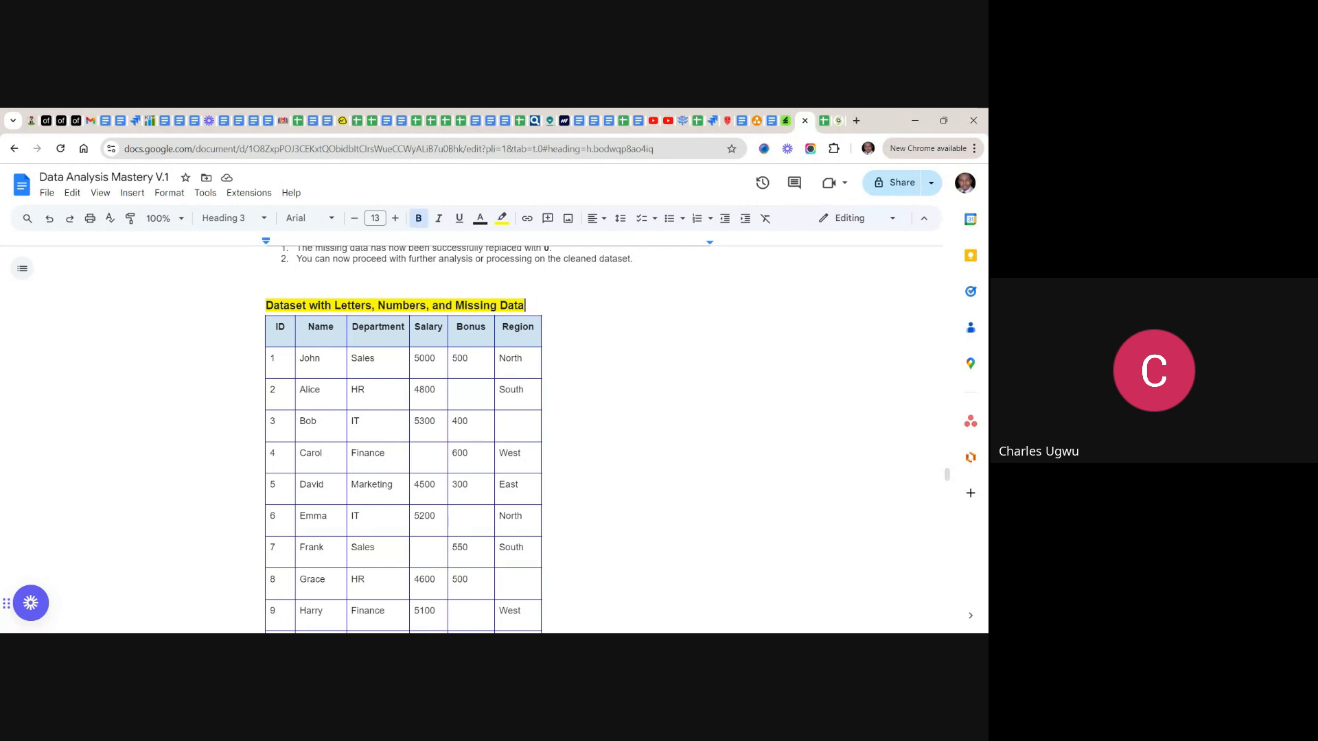
# - Review the worked example that fills blank cells in the monthly Product A, B and C table with Find and Replace
pyautogui.scroll(3, 453, 439)
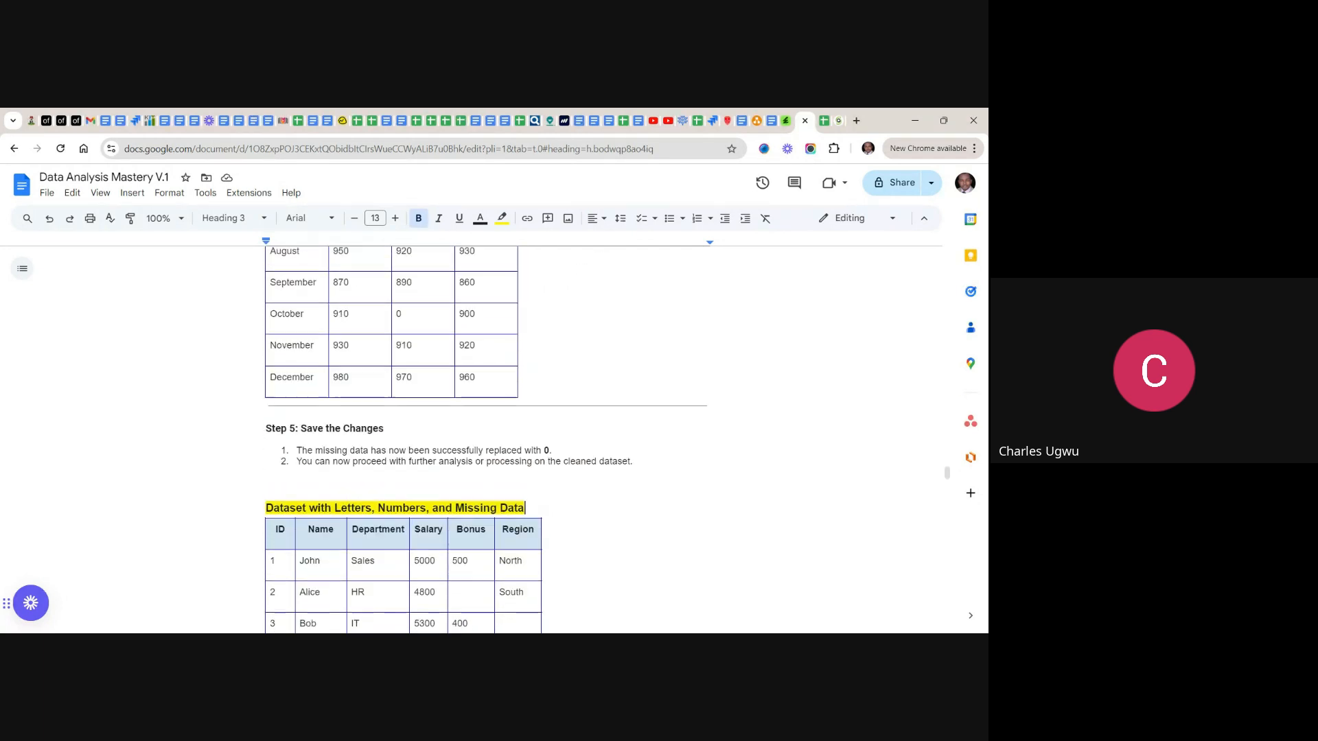
pyautogui.scroll(3, 453, 440)
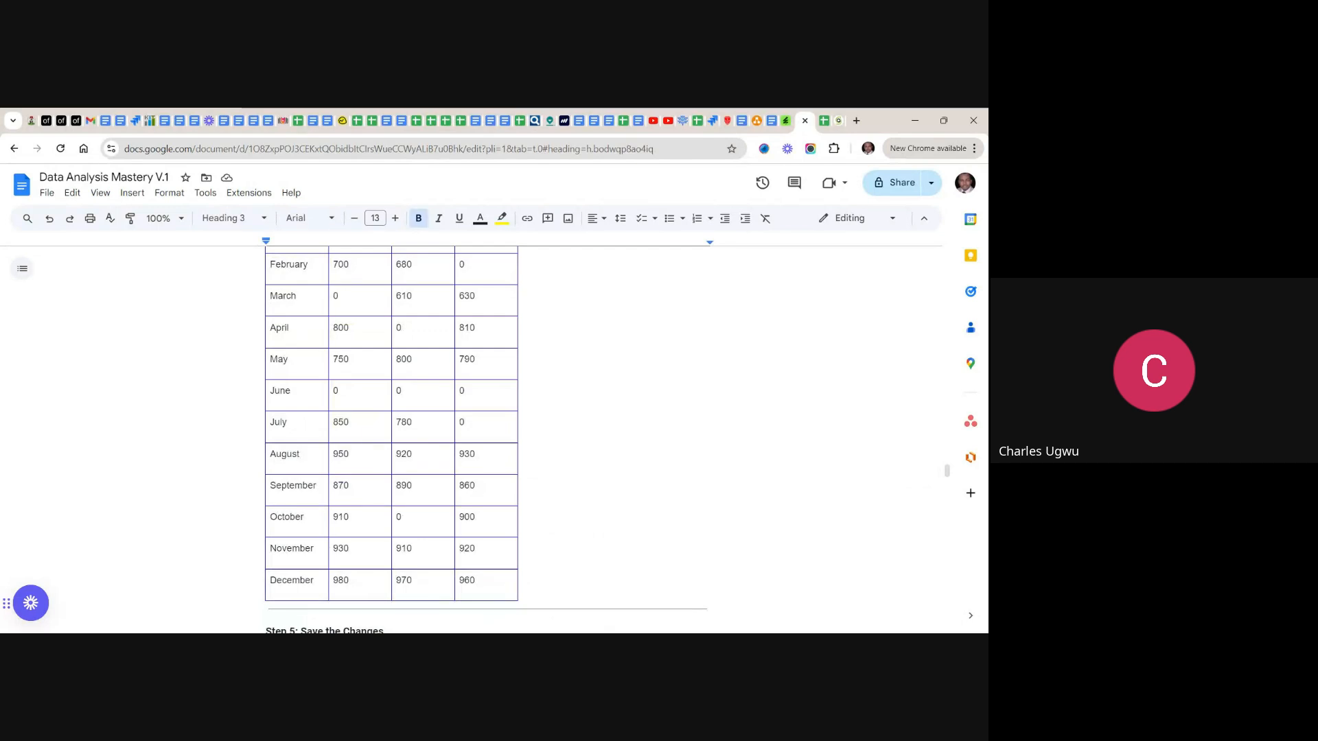
pyautogui.scroll(3, 453, 439)
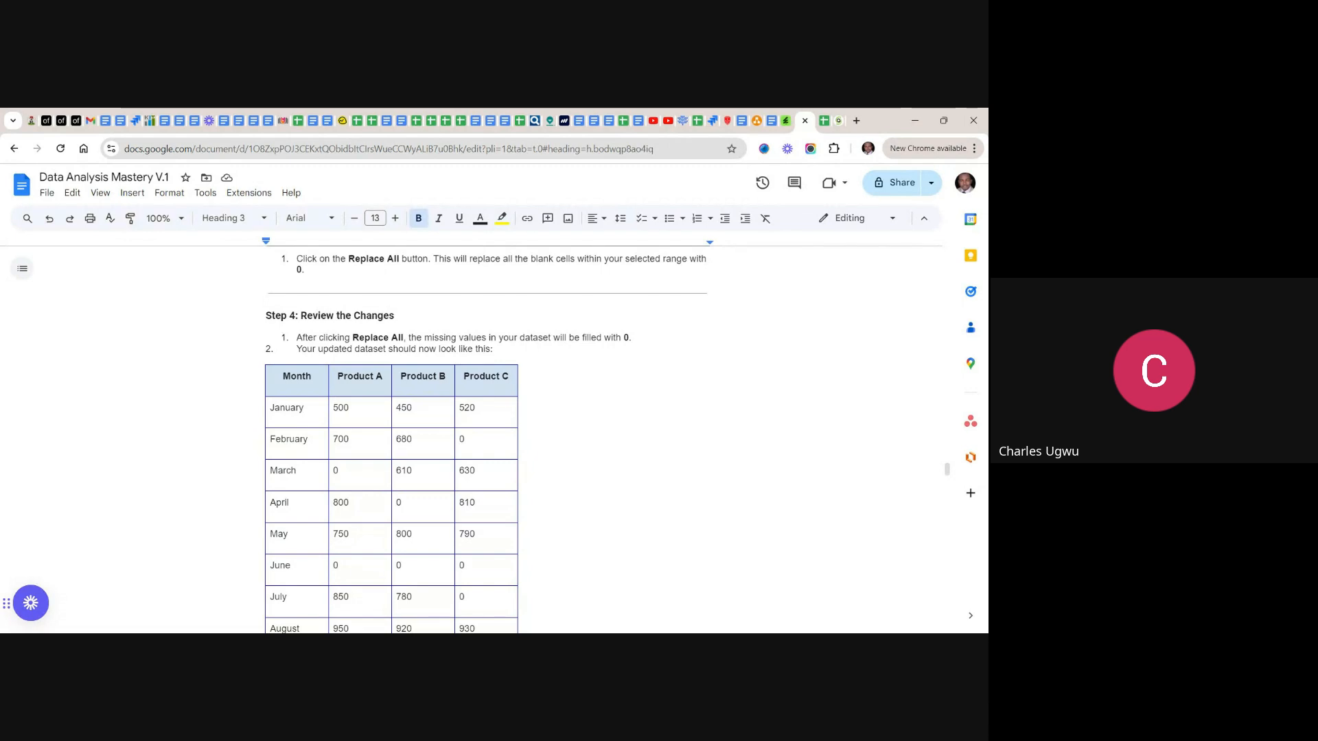
pyautogui.scroll(-1, 453, 439)
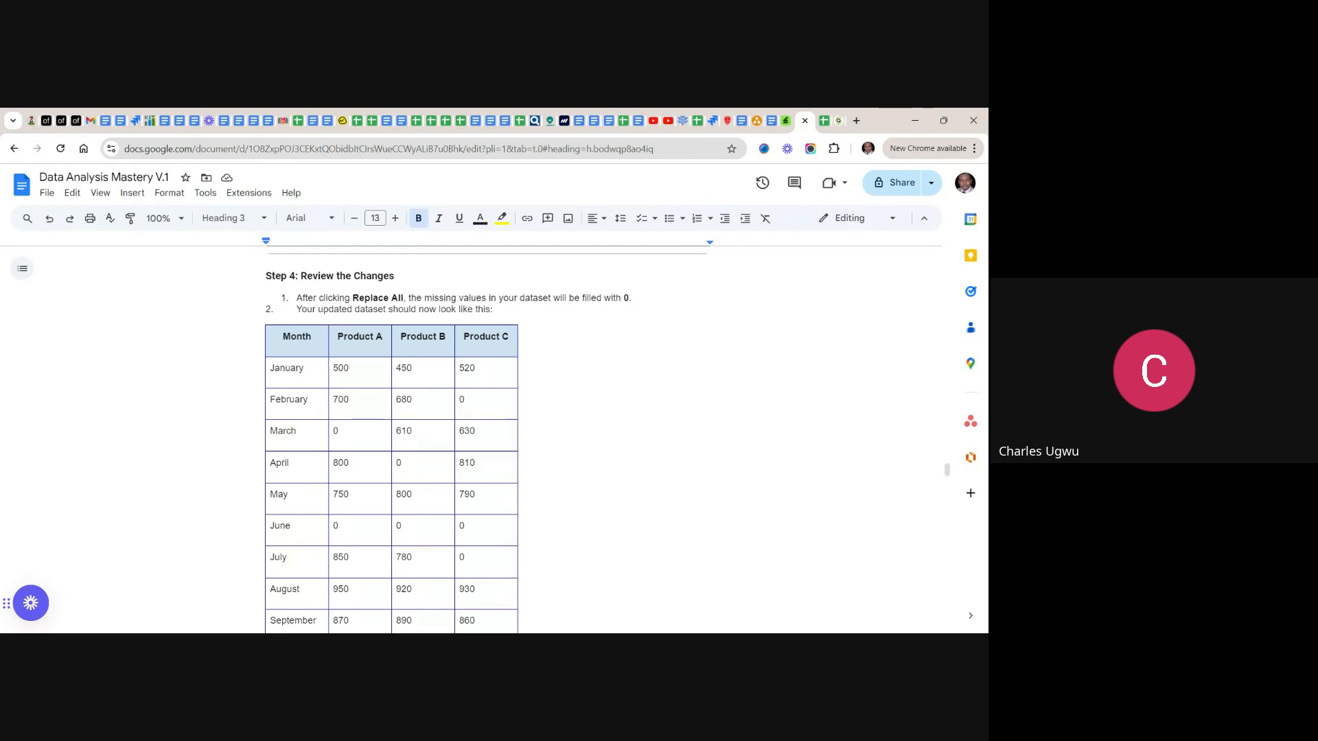
pyautogui.scroll(5, 486, 440)
pyautogui.scroll(5, 486, 439)
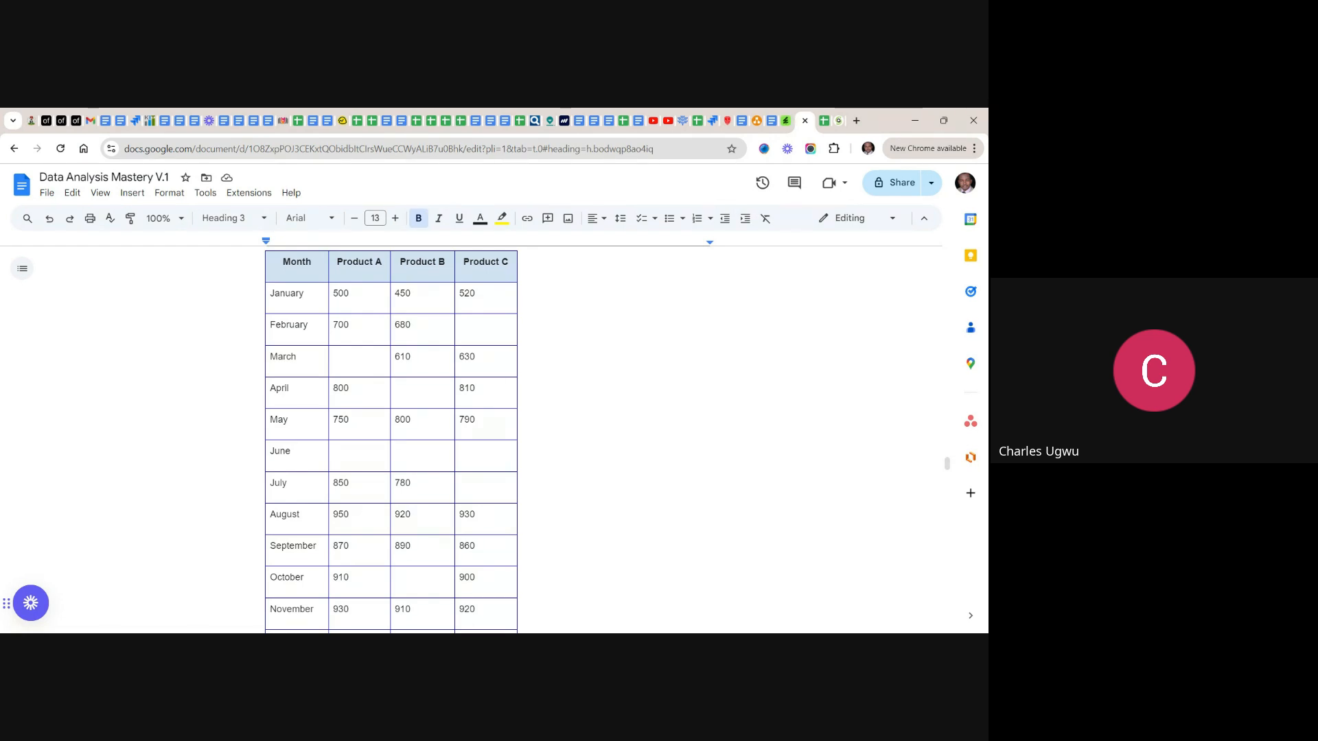
pyautogui.scroll(-2, 391, 439)
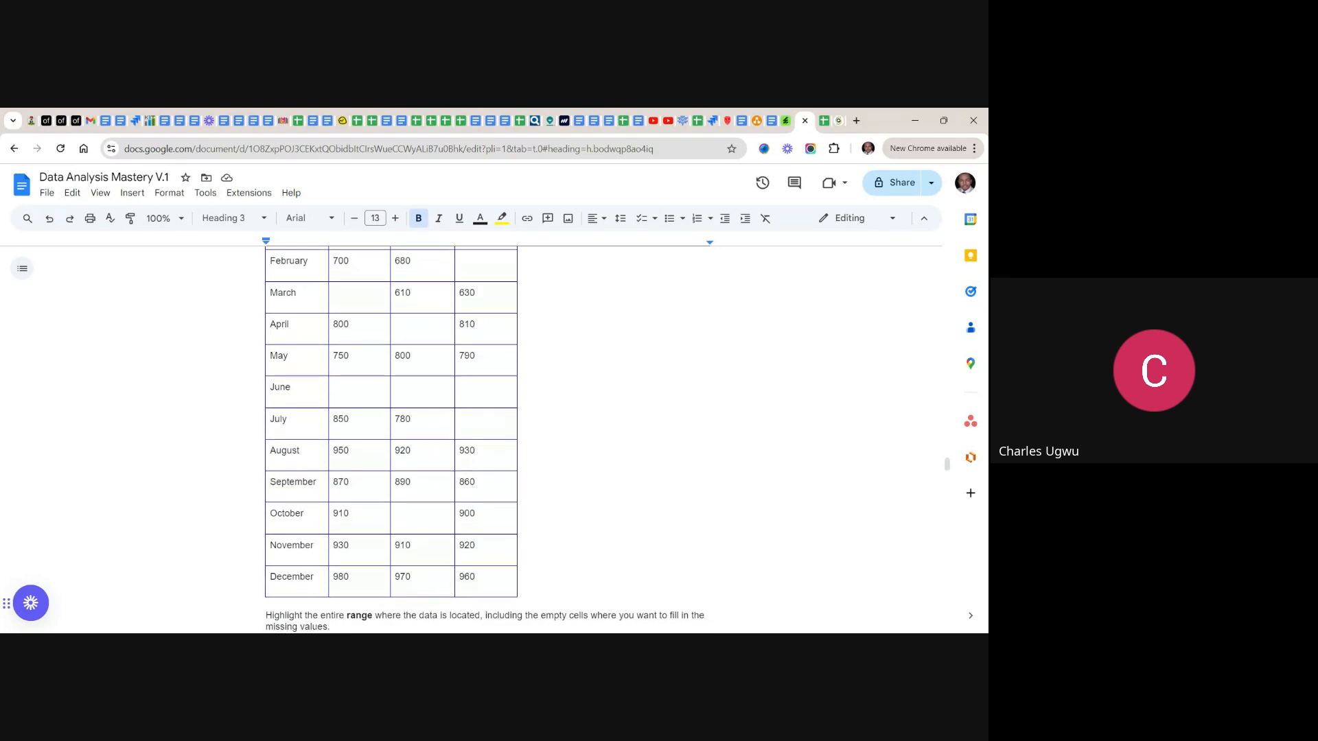
pyautogui.scroll(3, 391, 439)
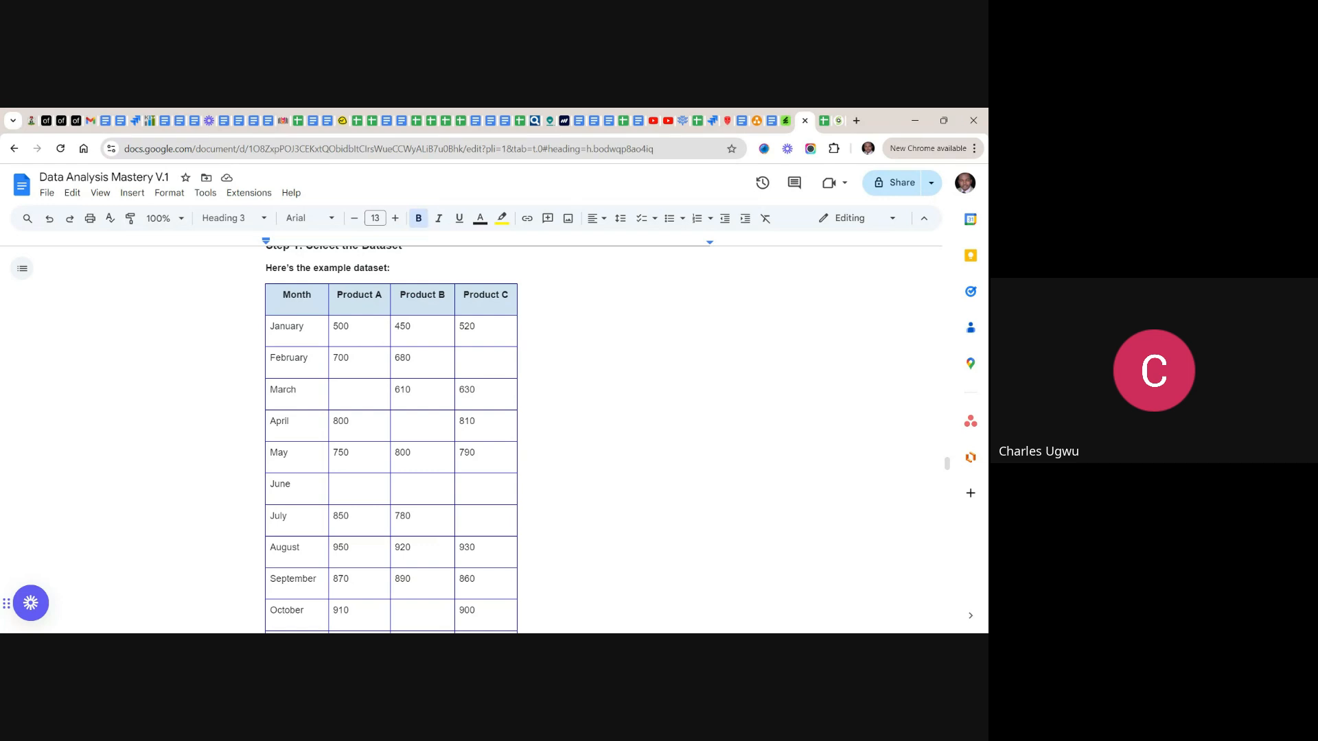
pyautogui.scroll(-3, 391, 439)
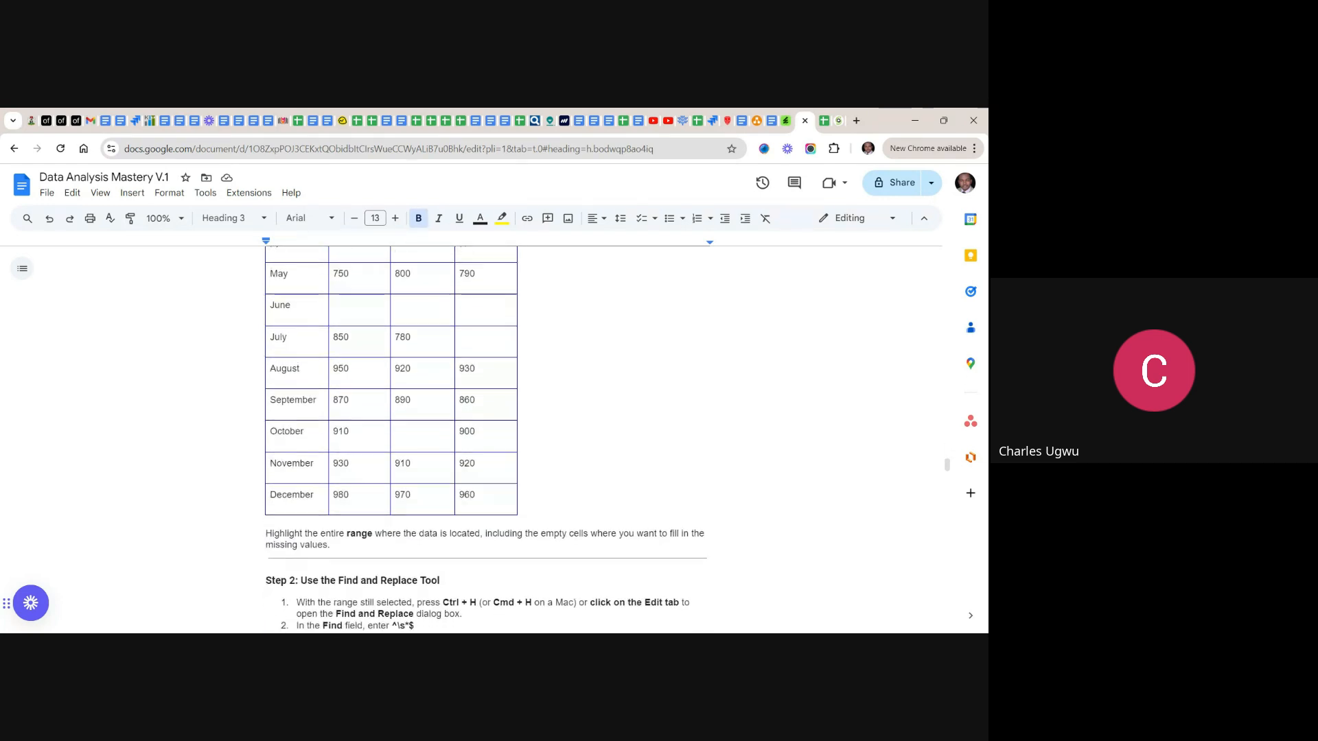
pyautogui.scroll(-3, 486, 439)
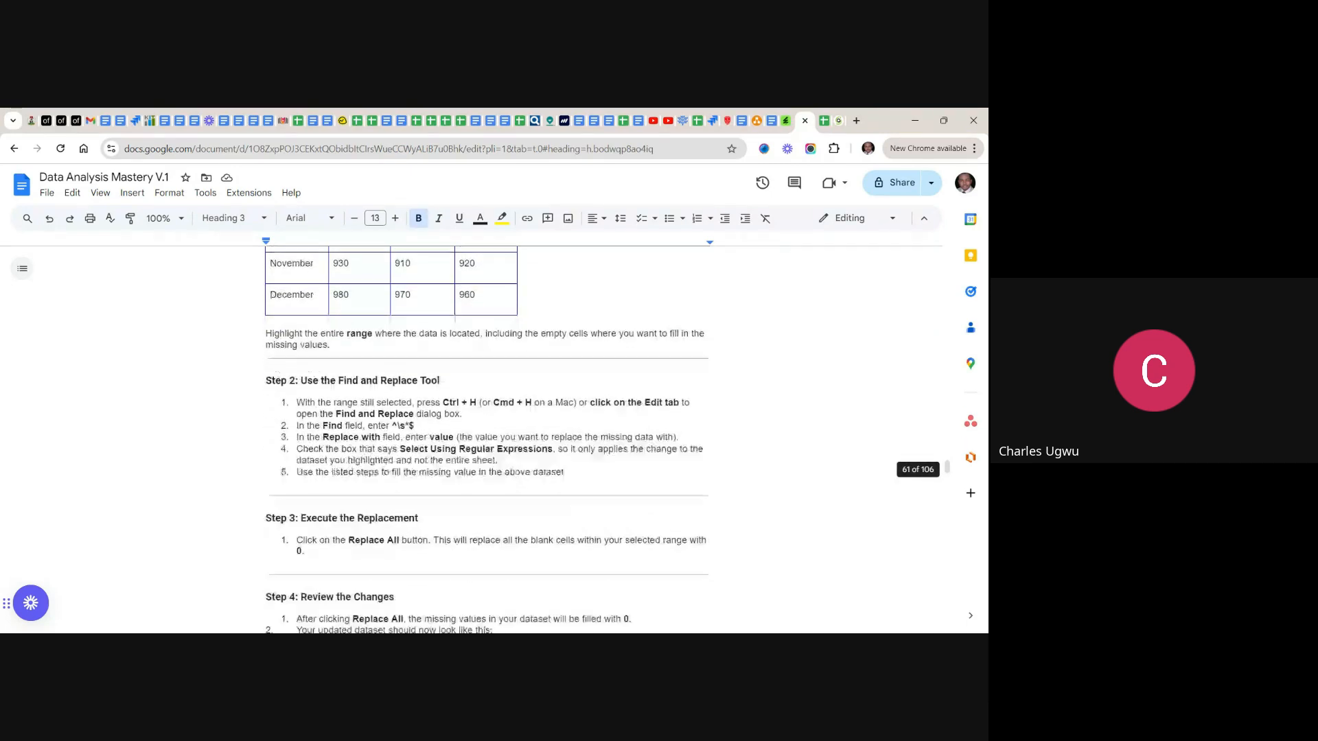
pyautogui.scroll(-4, 486, 439)
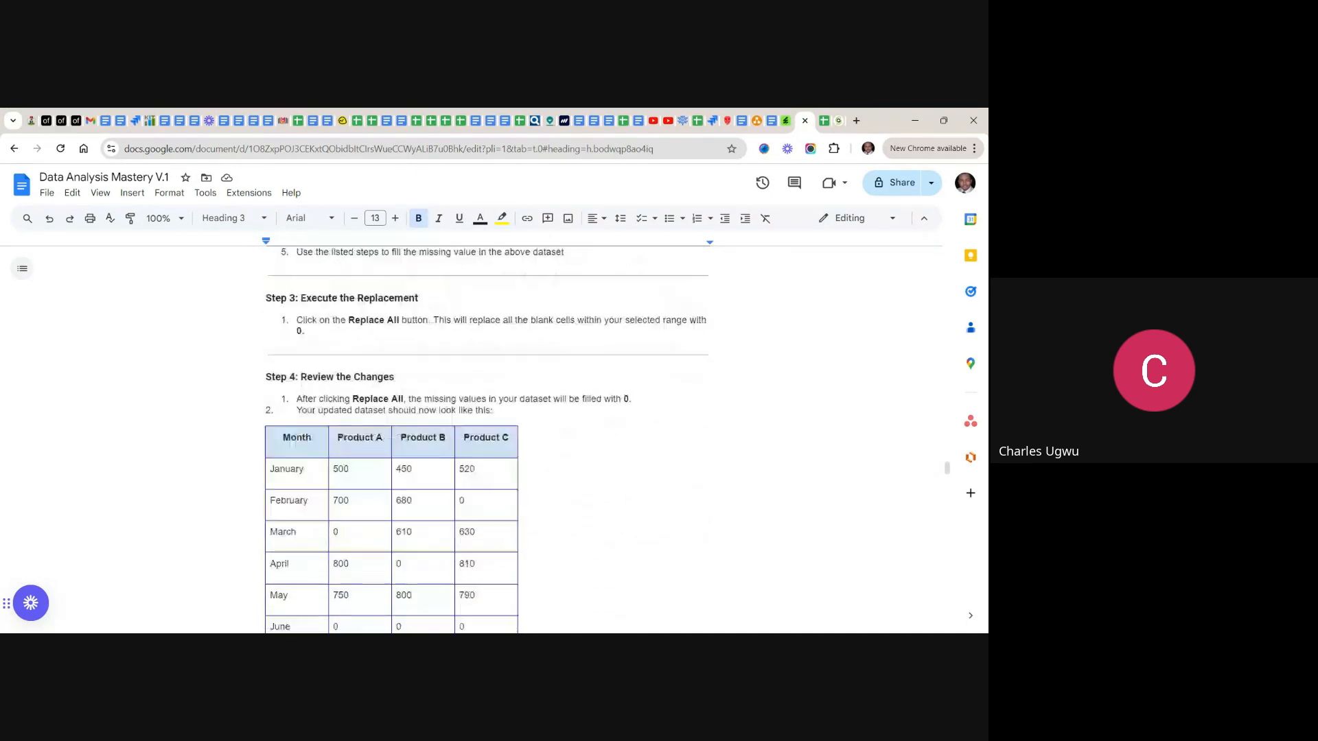
pyautogui.scroll(-5, 486, 439)
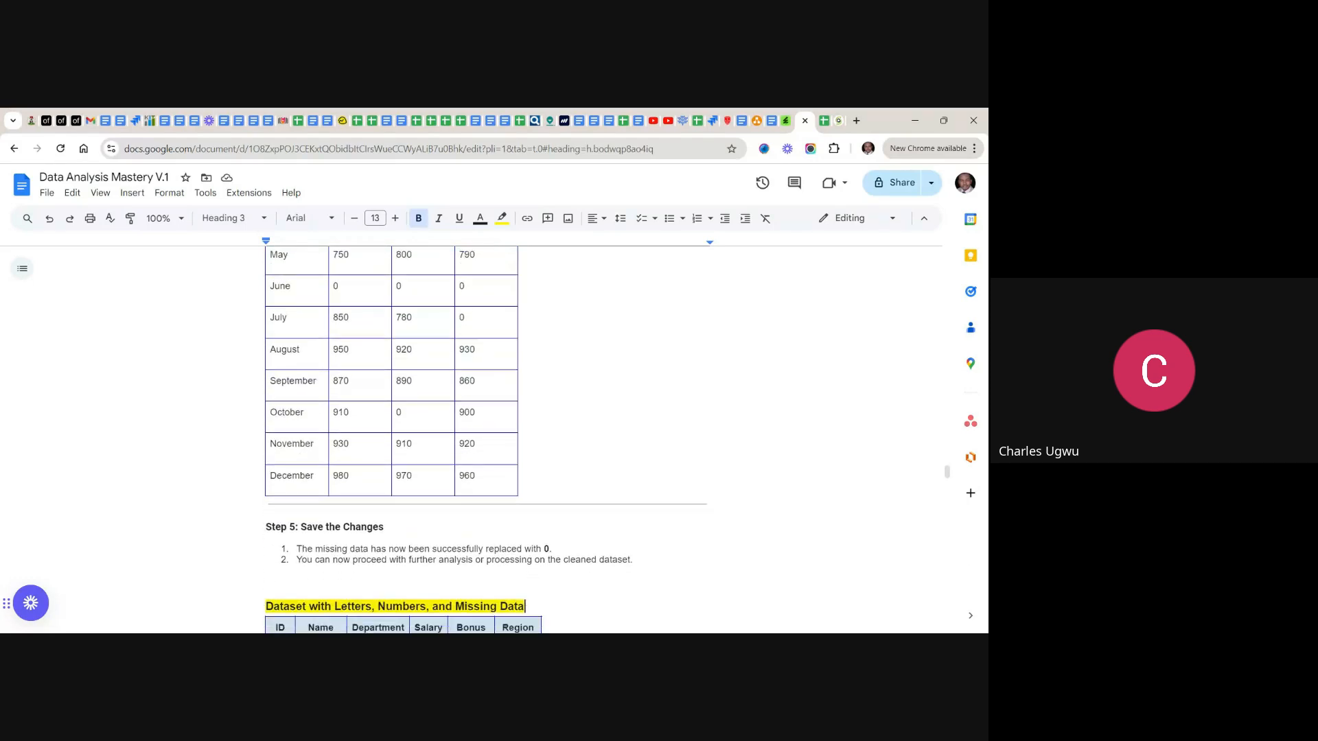
# - Examine the table under "Dataset with Letters, Numbers, and Missing Data" and the Find and Replace instructions that follow it
pyautogui.scroll(-5, 486, 439)
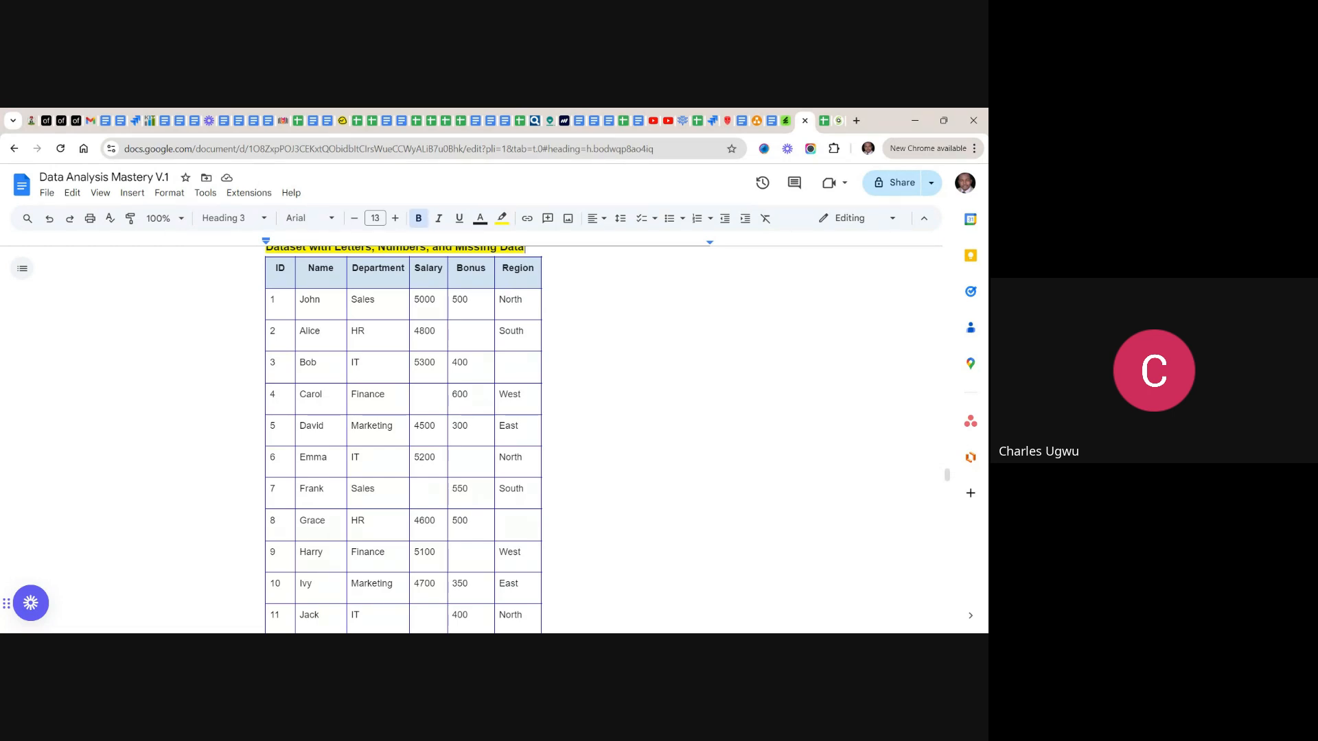
pyautogui.scroll(1, 486, 439)
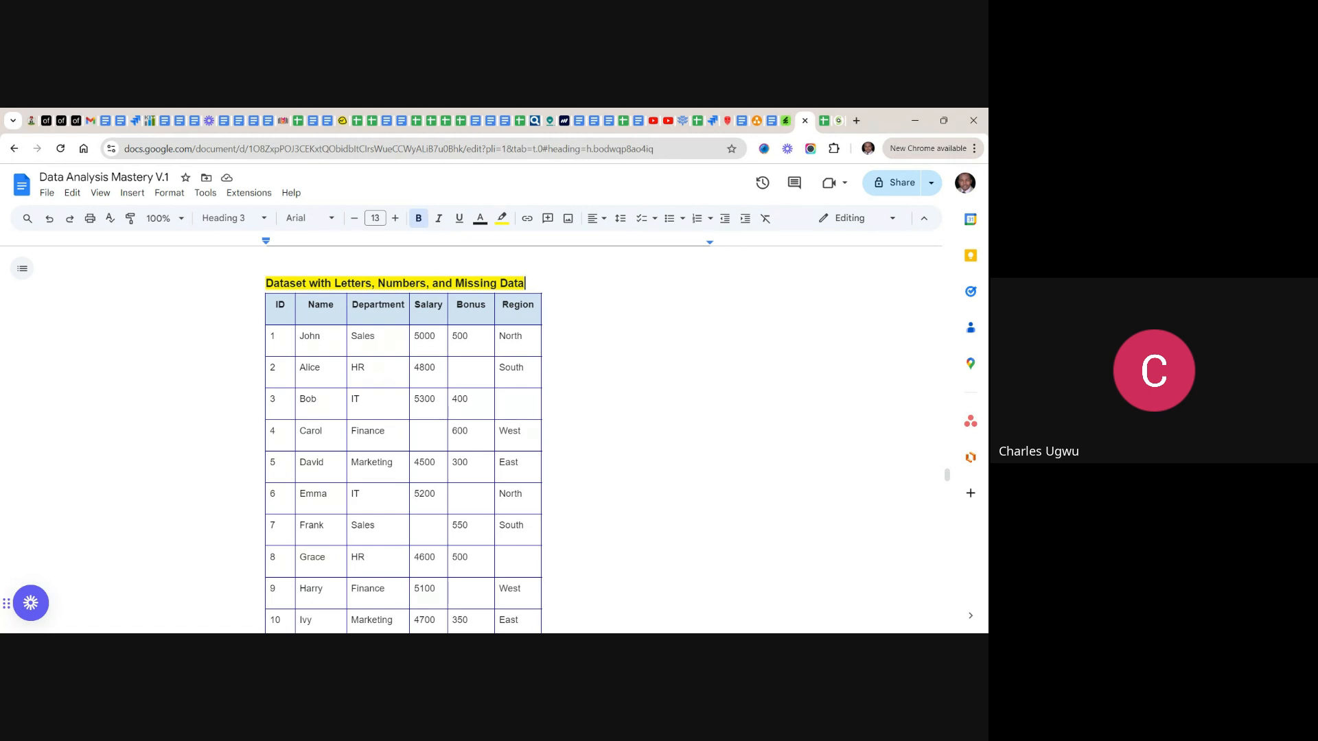
pyautogui.scroll(-1, 404, 439)
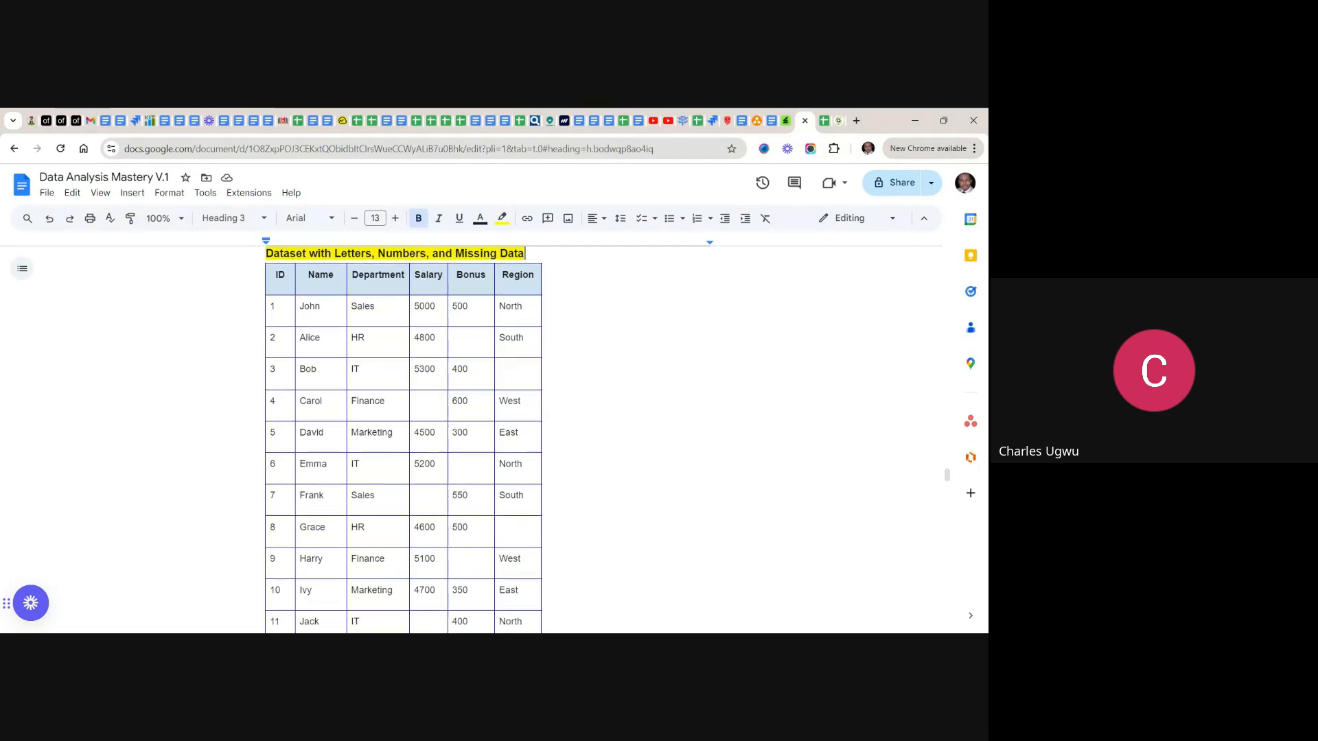
pyautogui.scroll(1, 403, 440)
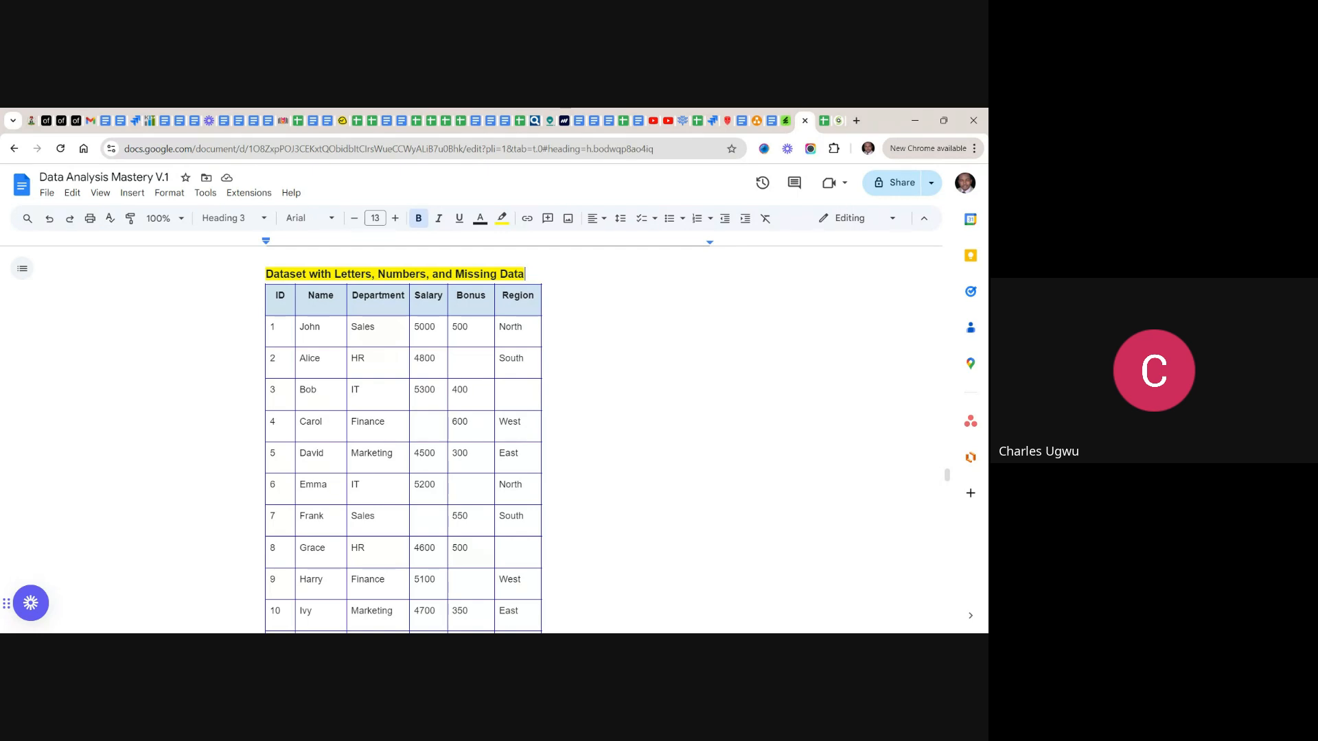
pyautogui.scroll(-5, 403, 439)
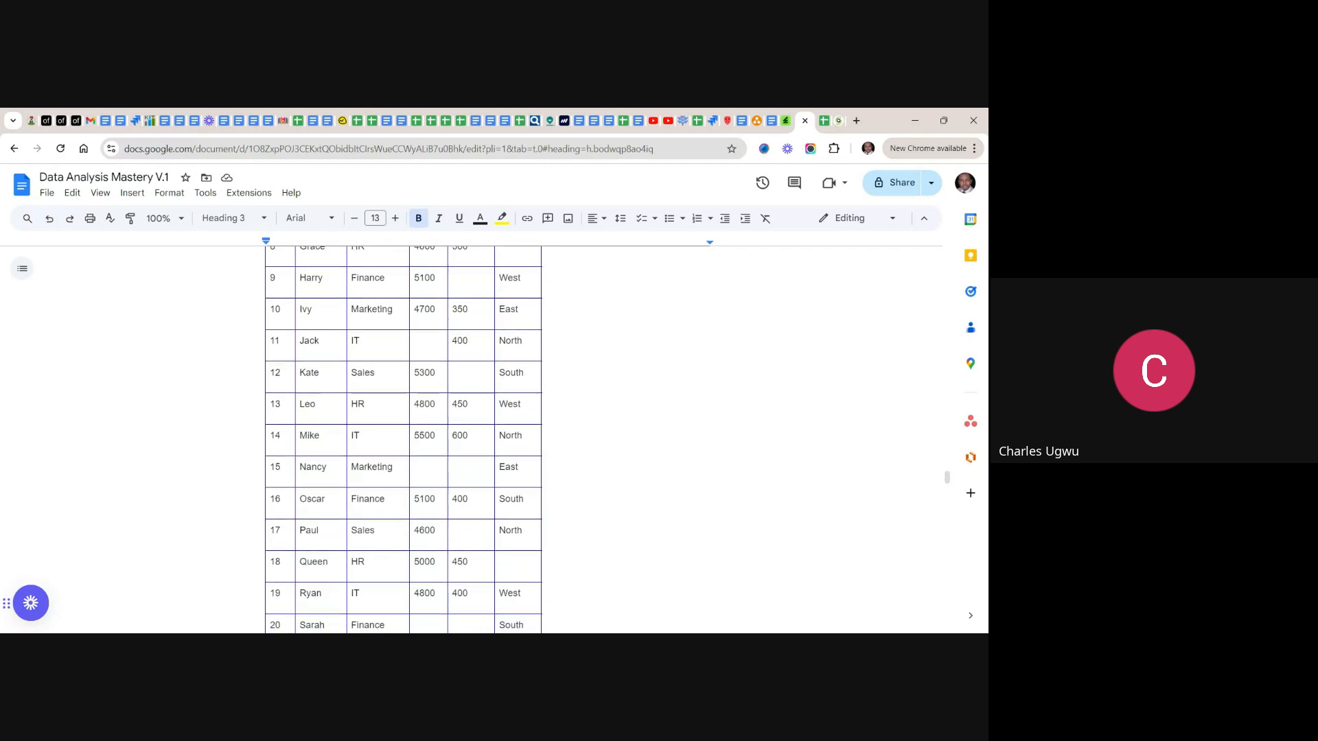
pyautogui.scroll(-4, 404, 440)
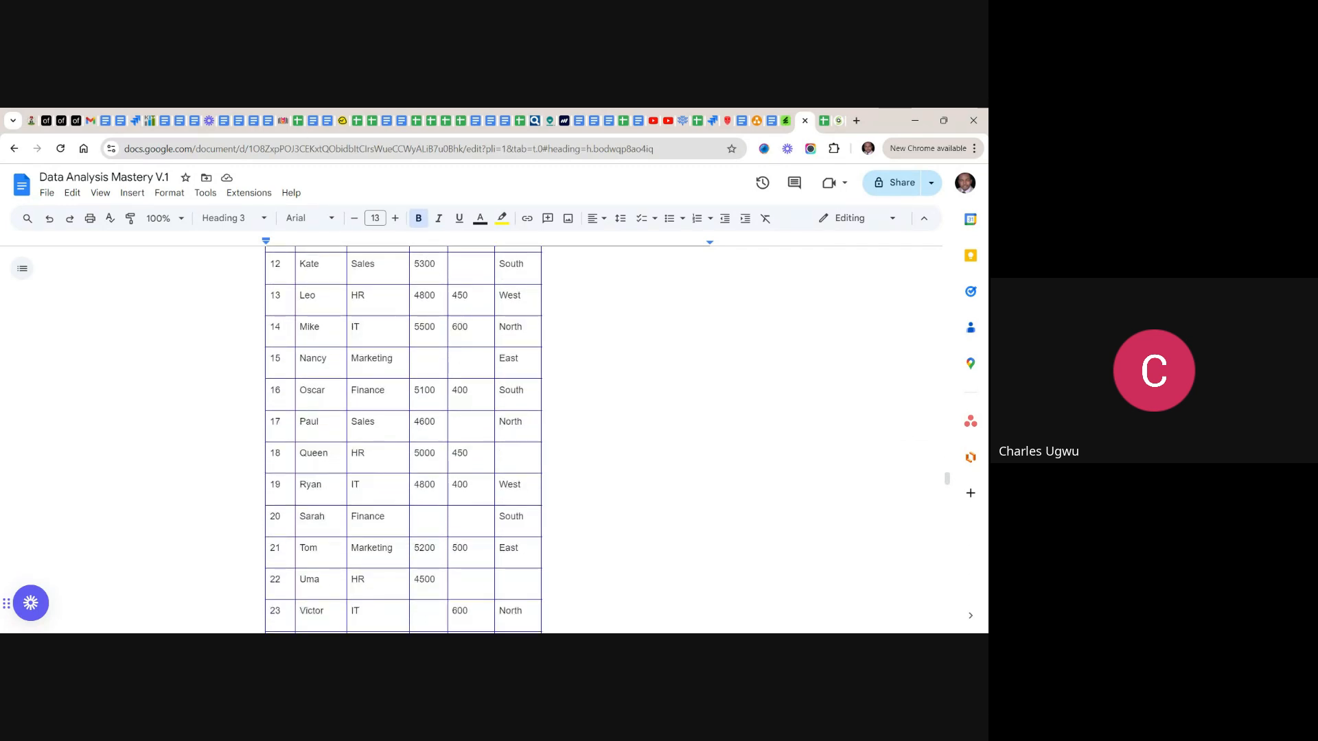
pyautogui.scroll(-5, 403, 439)
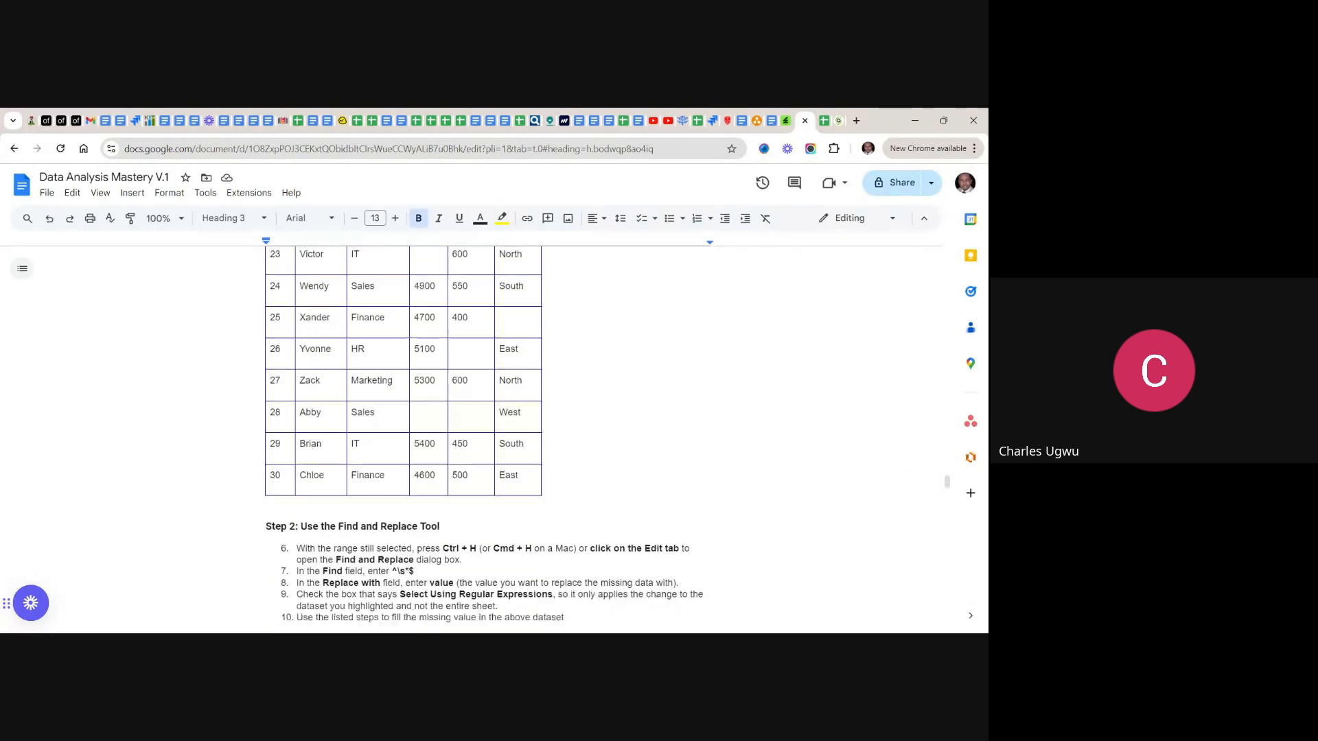
pyautogui.scroll(1, 404, 439)
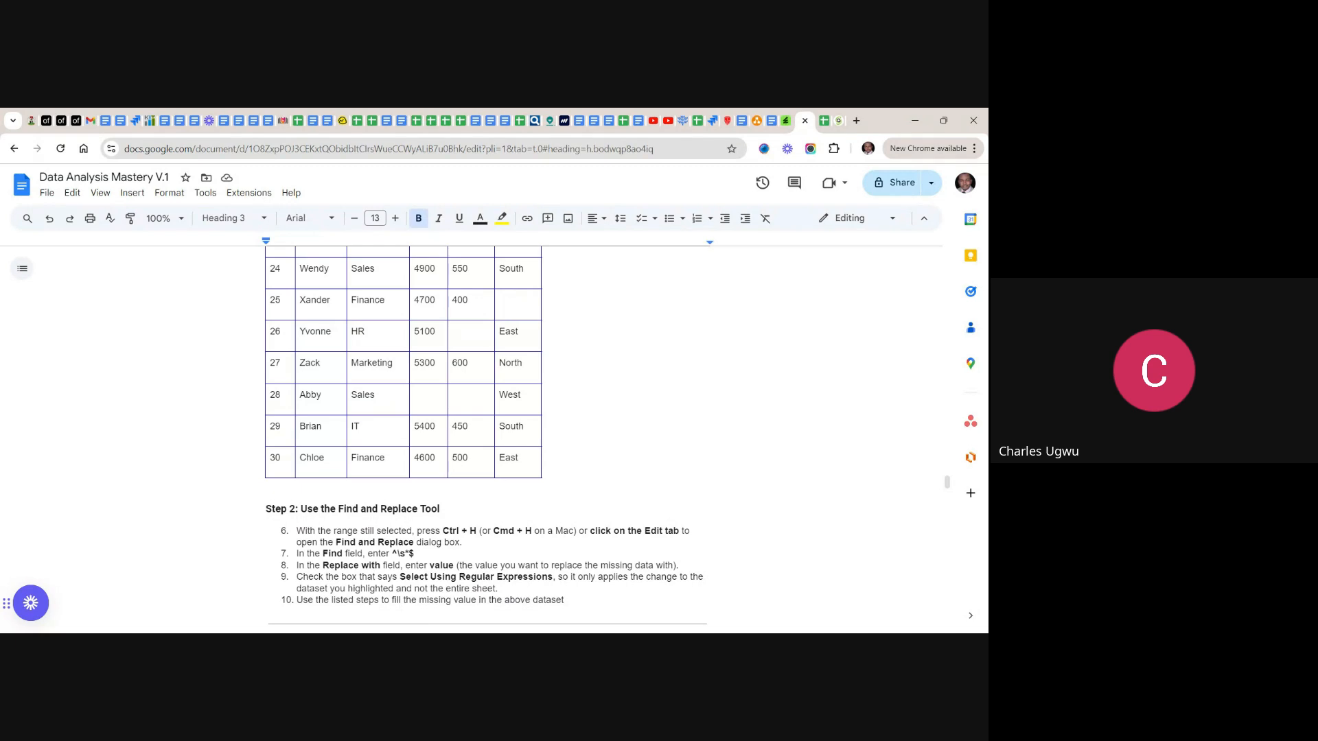
pyautogui.click(518, 457)
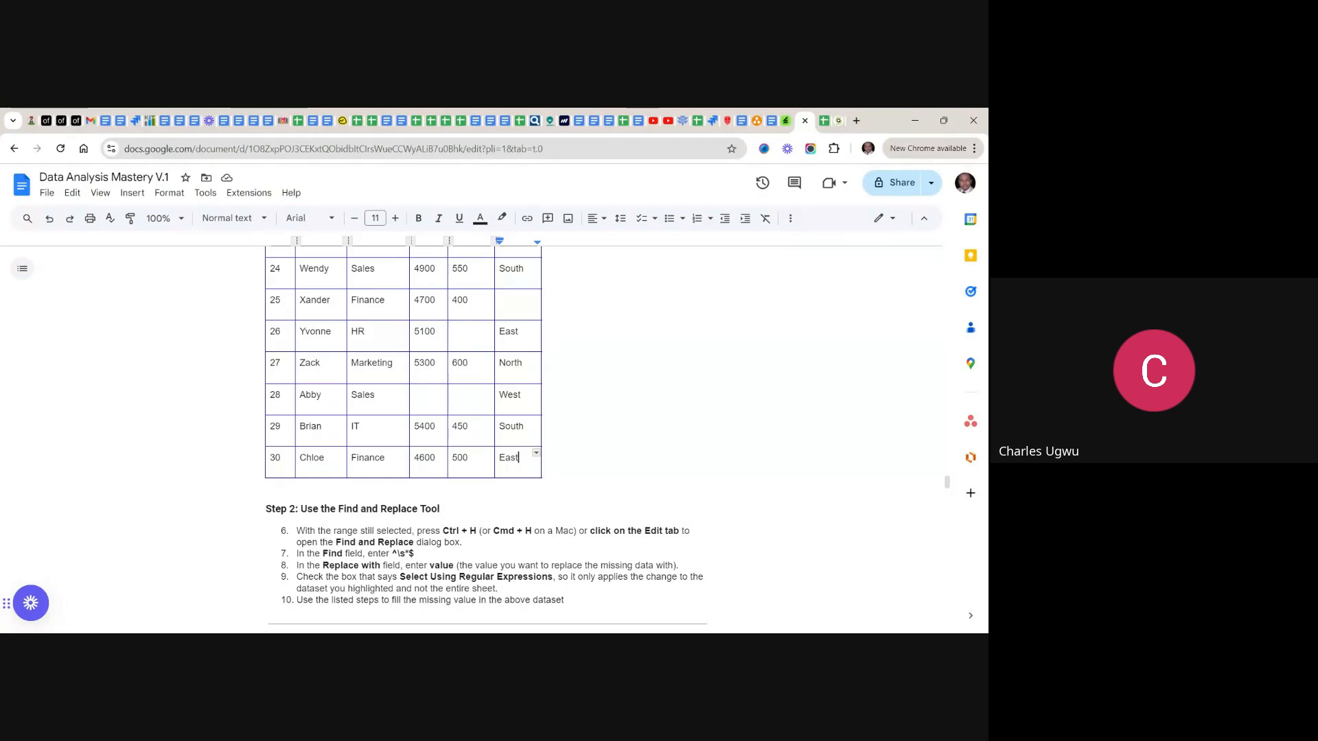
pyautogui.moveTo(519, 459)
pyautogui.mouseDown()
pyautogui.moveTo(474, 460)
pyautogui.moveTo(519, 459)
pyautogui.mouseUp()
pyautogui.scroll(5, 480, 439)
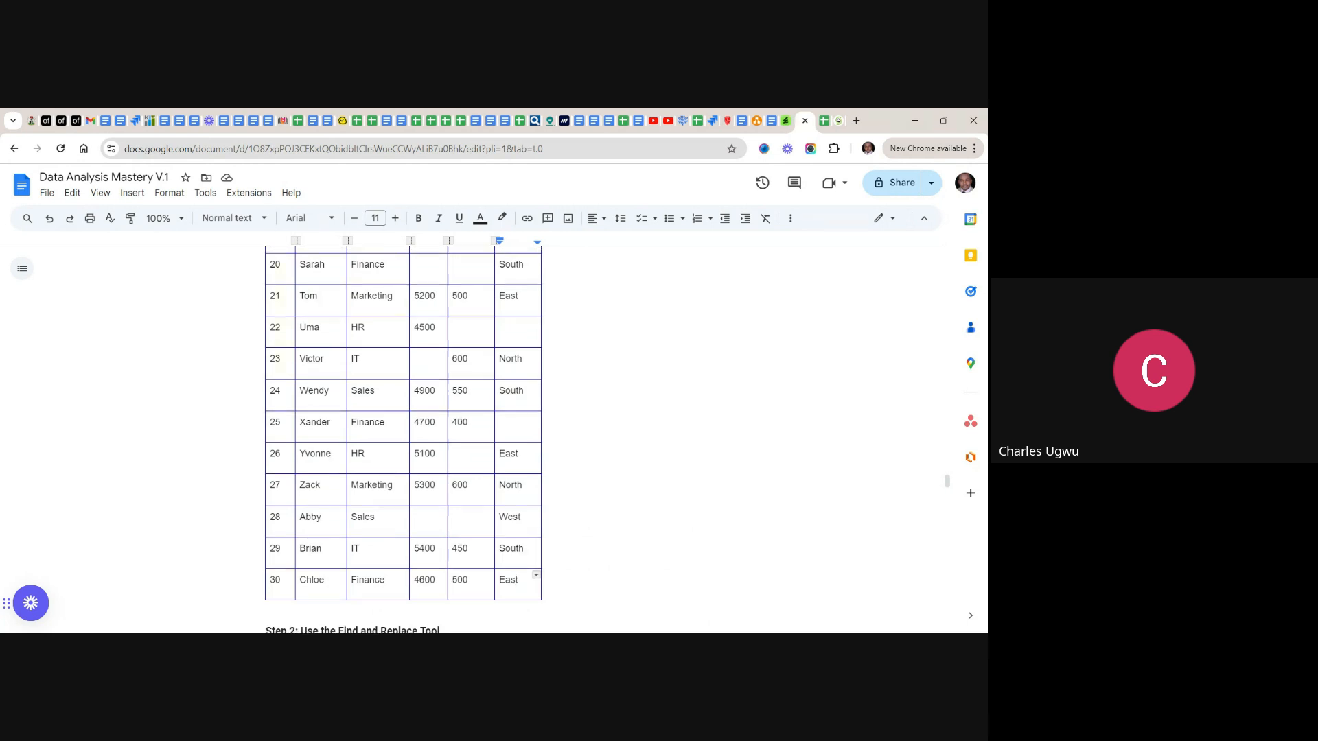
pyautogui.scroll(1, 480, 439)
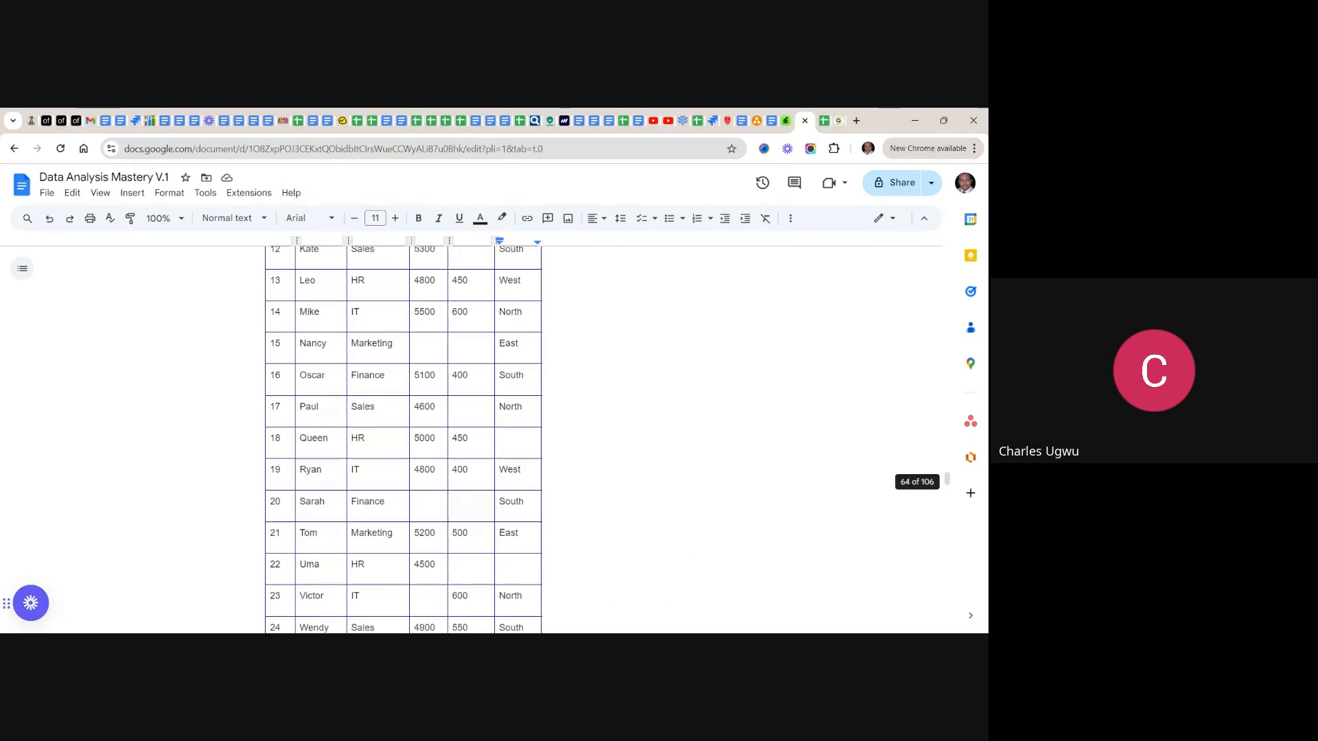
pyautogui.scroll(2, 404, 439)
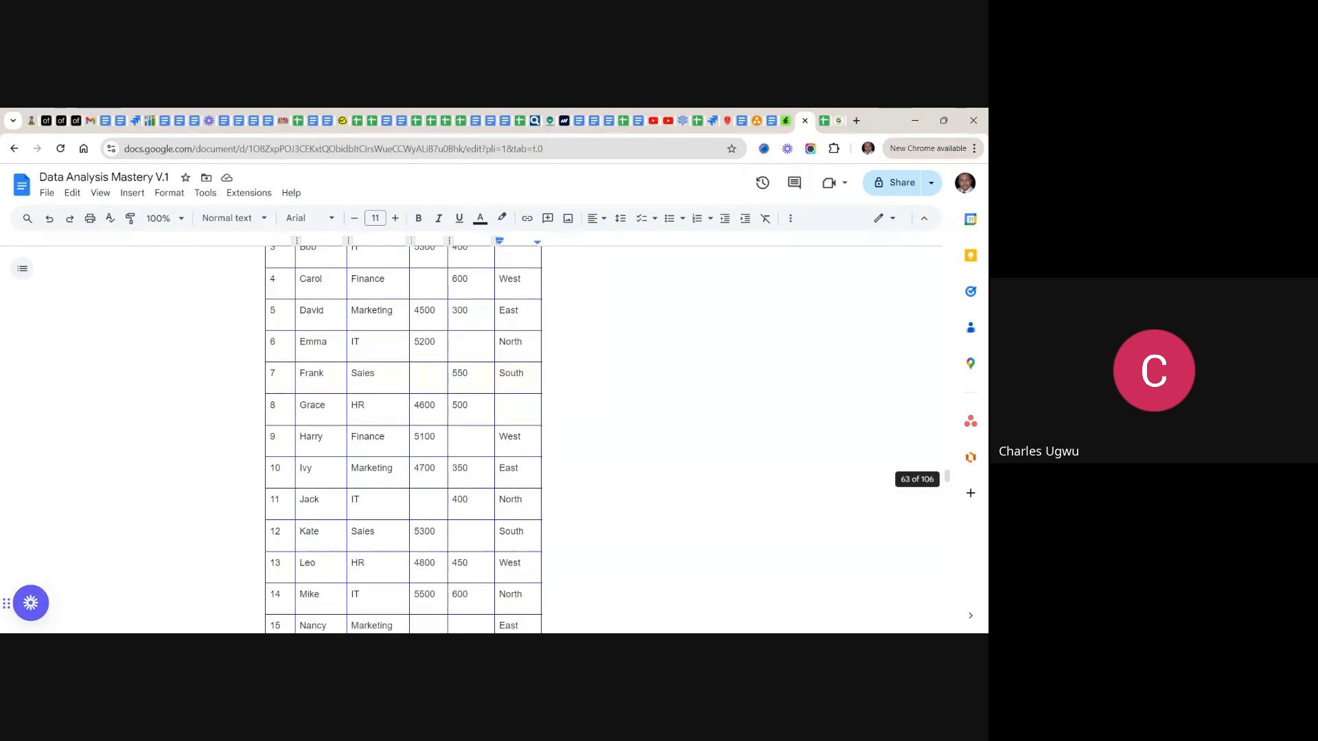
pyautogui.scroll(3, 403, 439)
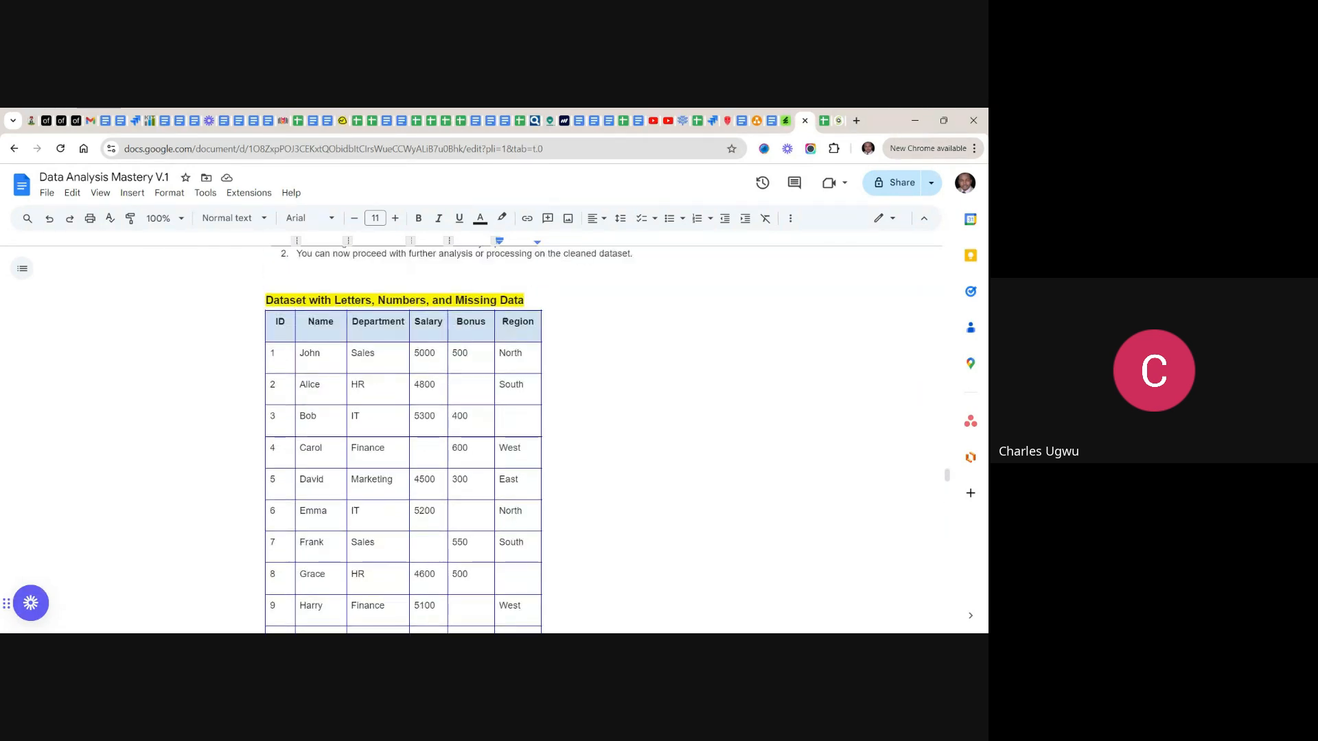
# - Copy the entire "Dataset with Letters, Numbers, and Missing Data" table, from the header row through the row with ID 30
pyautogui.scroll(1, 404, 440)
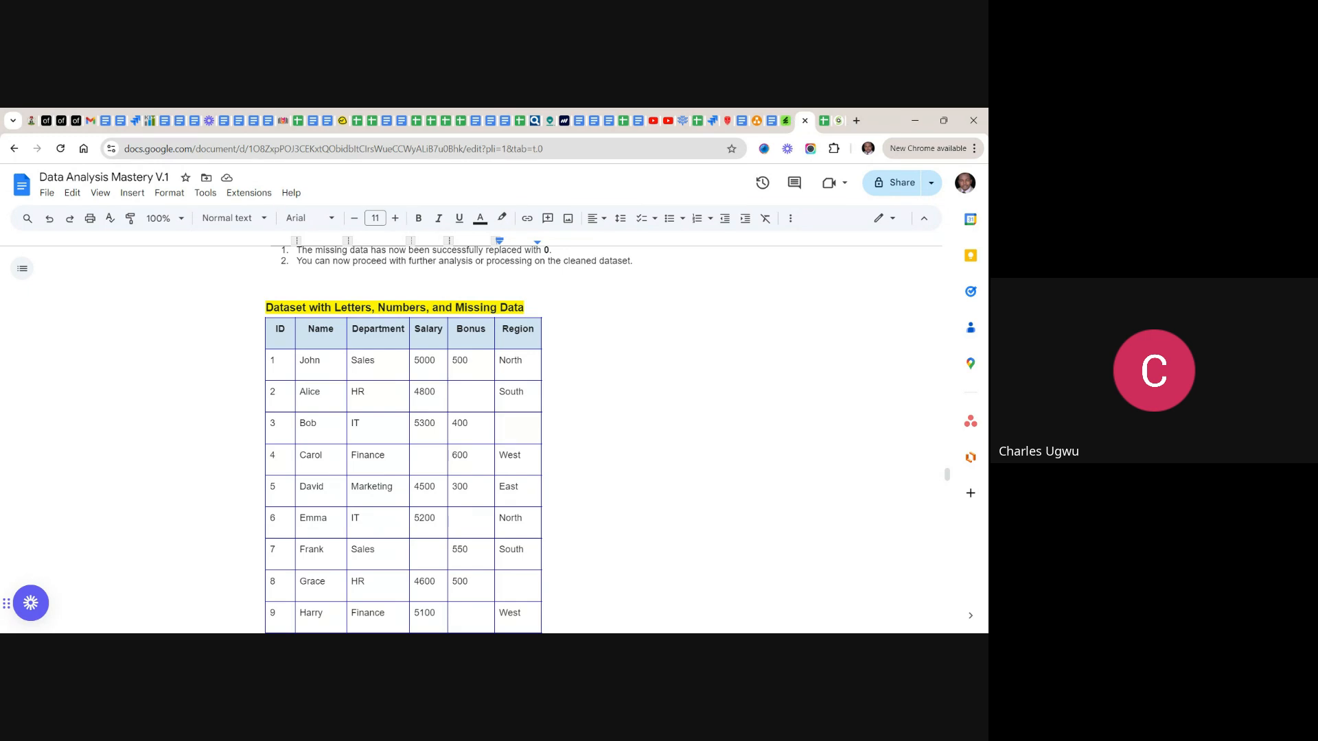
pyautogui.scroll(-4, 405, 439)
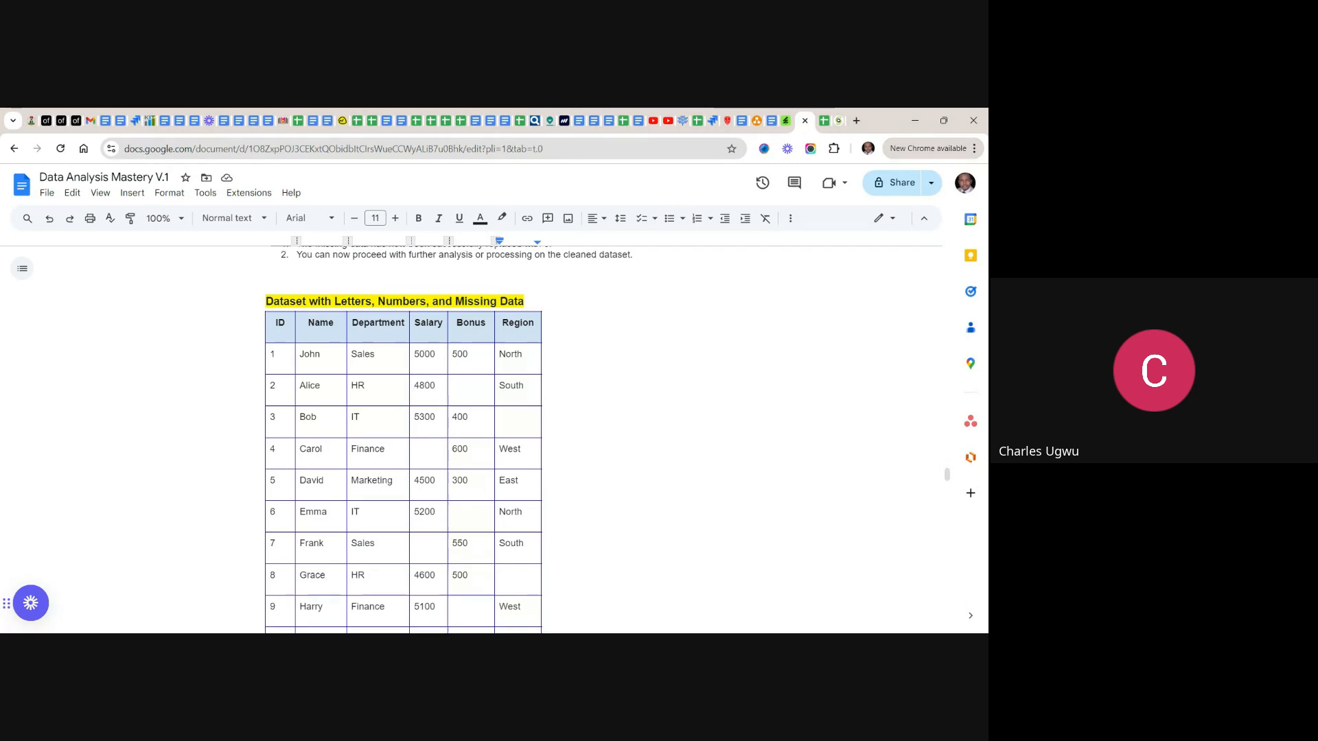
pyautogui.scroll(-7, 404, 439)
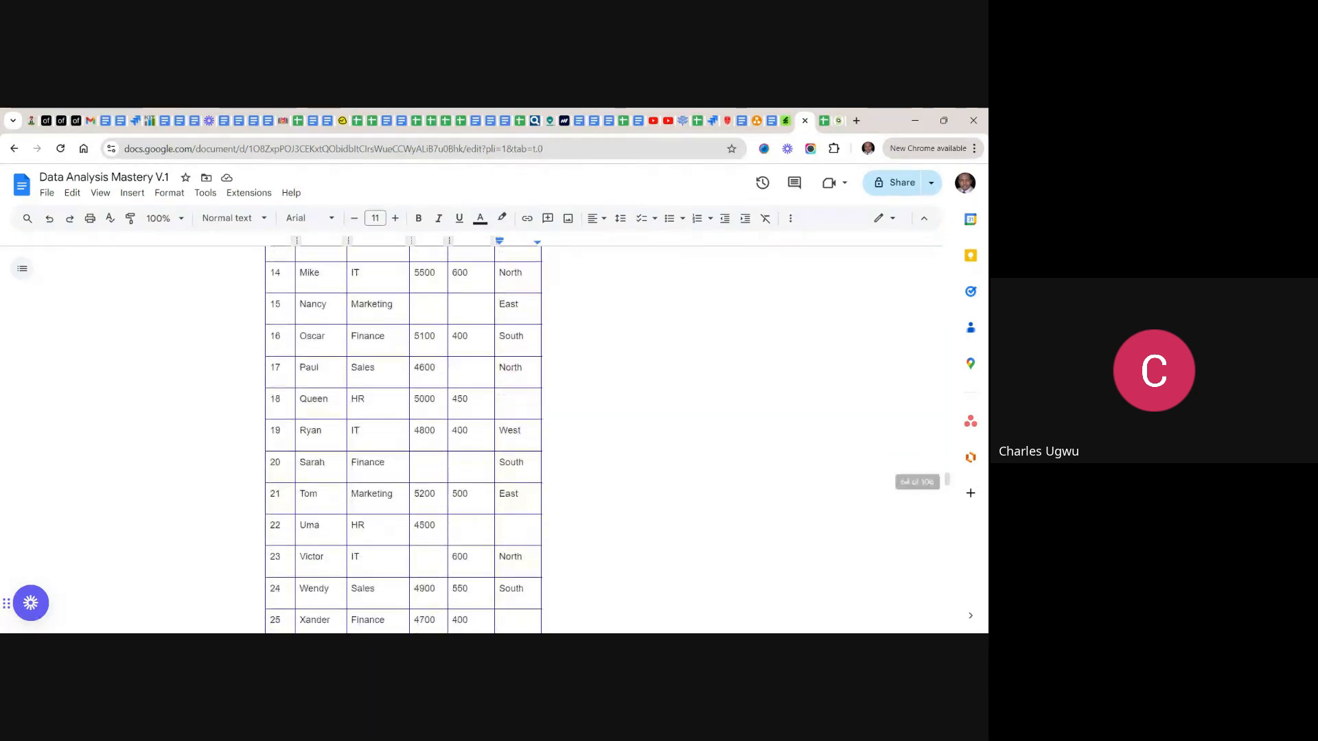
pyautogui.scroll(-1, 405, 440)
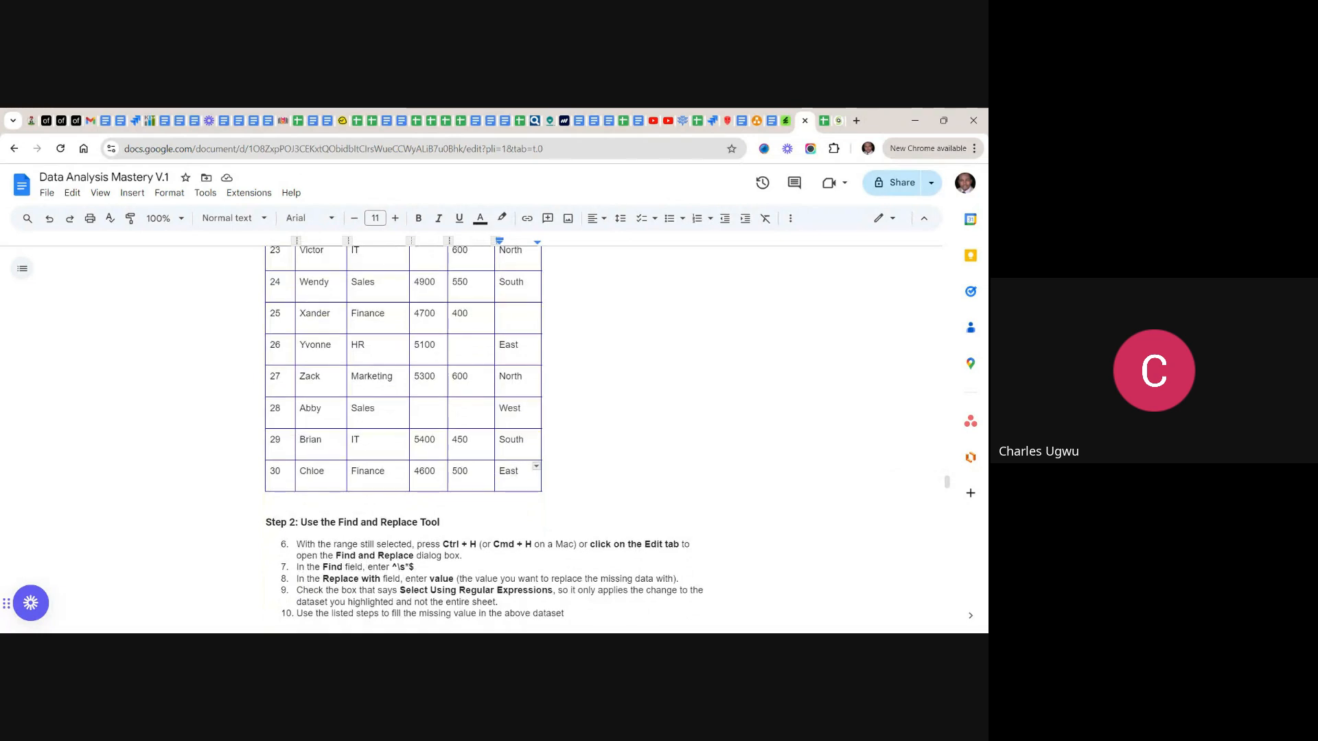
pyautogui.click(522, 408)
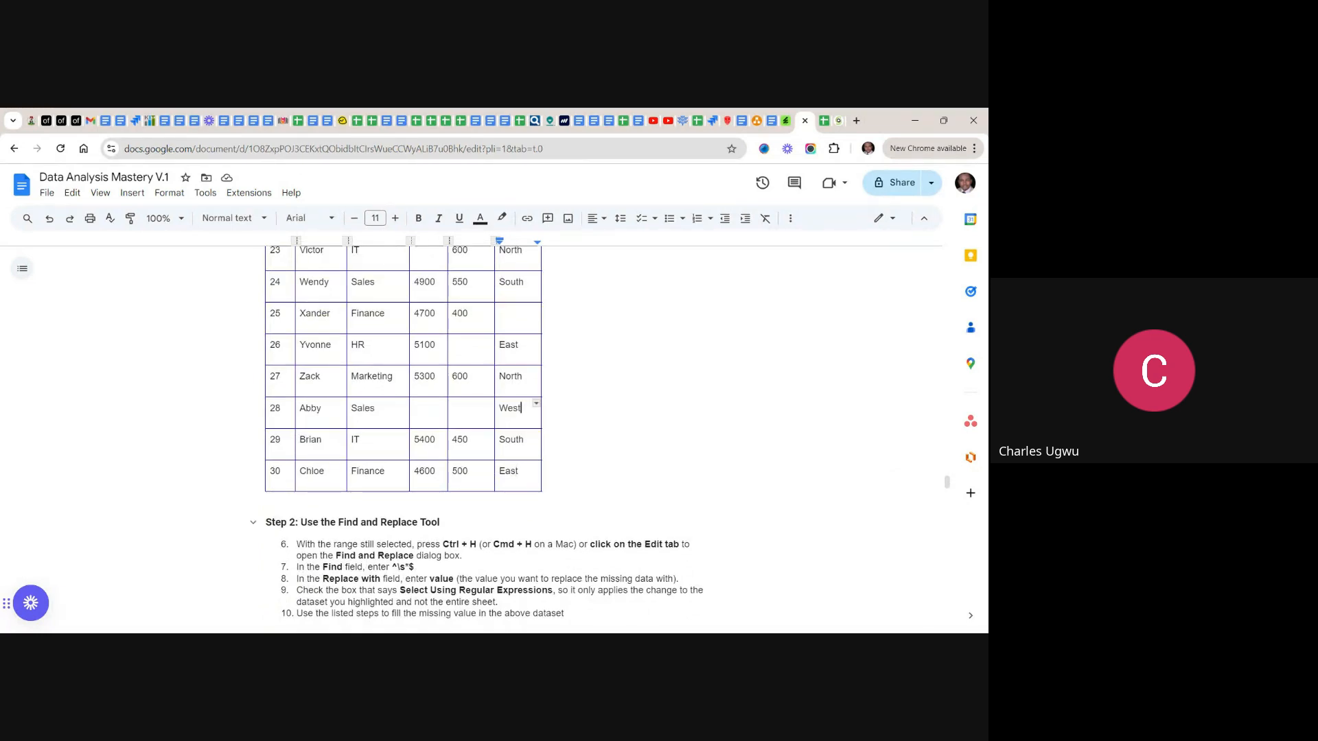
pyautogui.click(520, 471)
pyautogui.moveTo(519, 471); pyautogui.dragTo(278, 330)
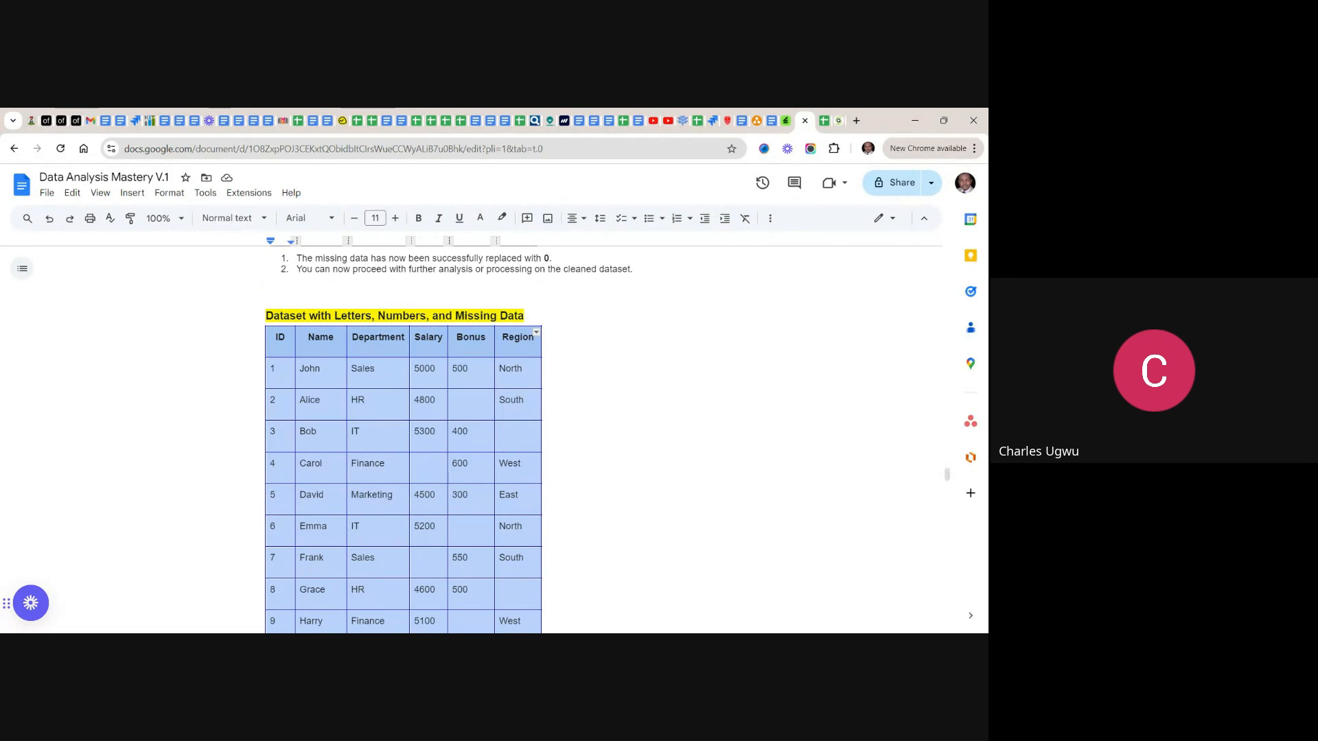
pyautogui.rightClick(278, 333)
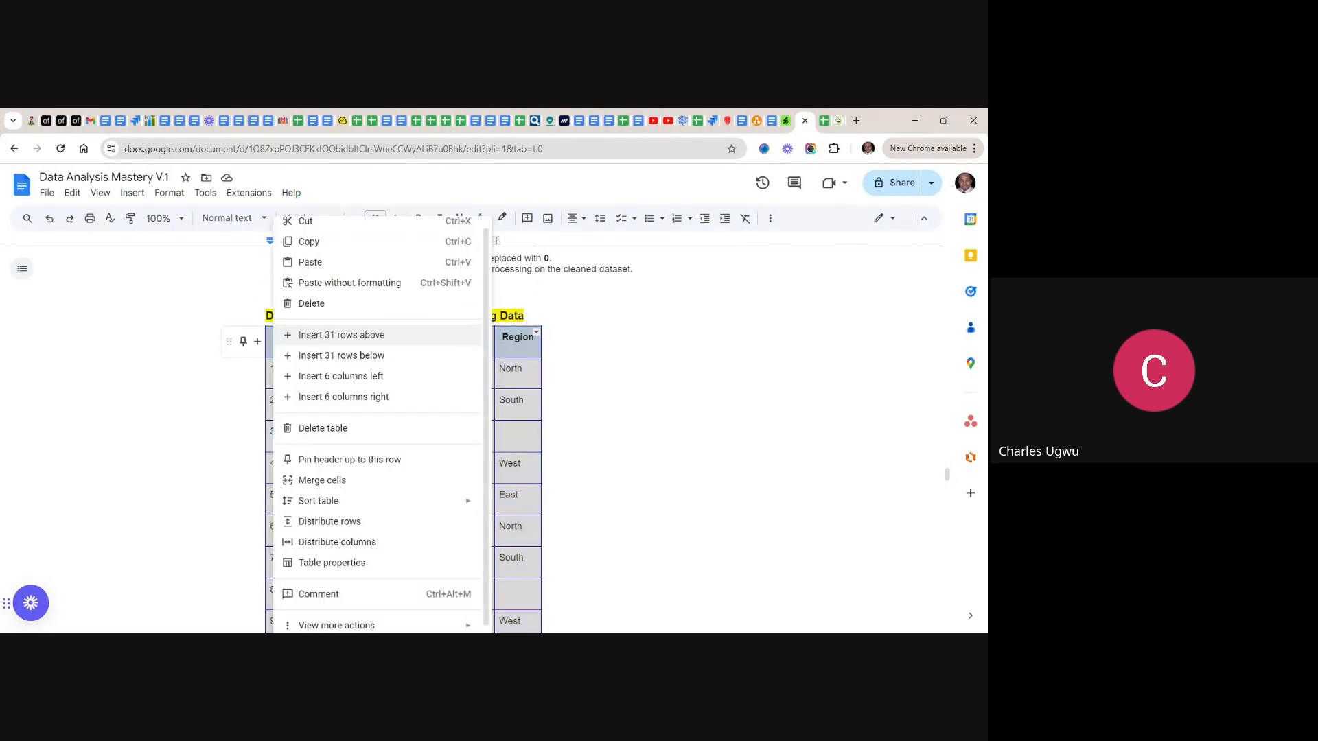
pyautogui.click(319, 250)
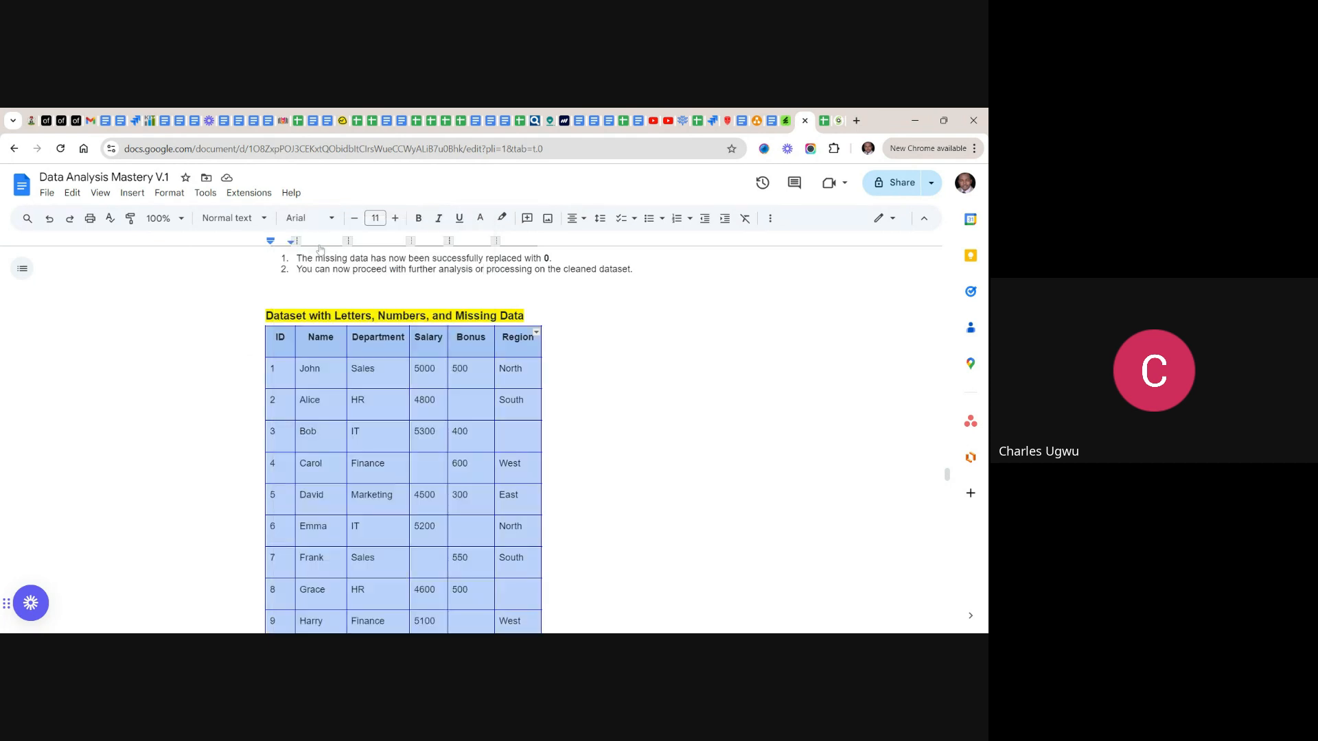
# - Switch to the "Excel for Data Manipulation and Analysis" spreadsheet and paste the copied table into Sheet1 starting at cell A1
pyautogui.click(822, 122)
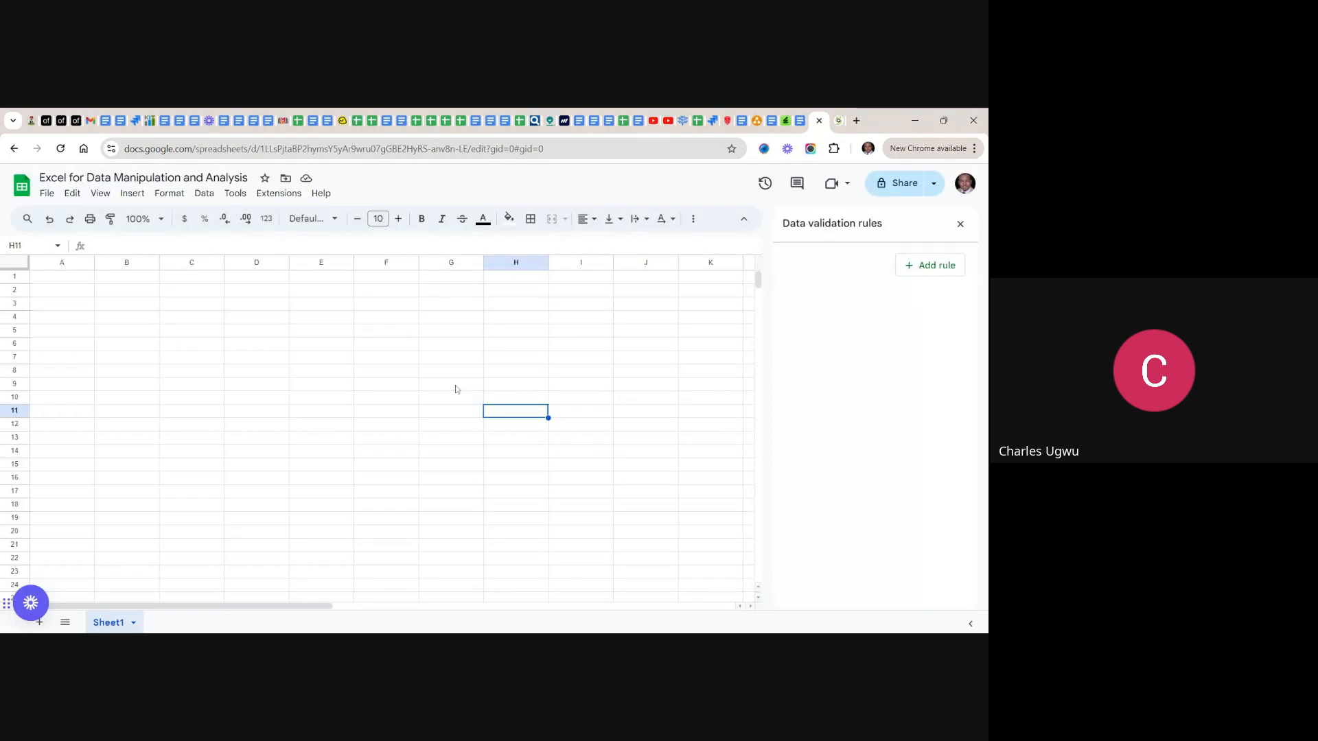
pyautogui.click(45, 277)
pyautogui.moveTo(45, 277); pyautogui.dragTo(514, 594)
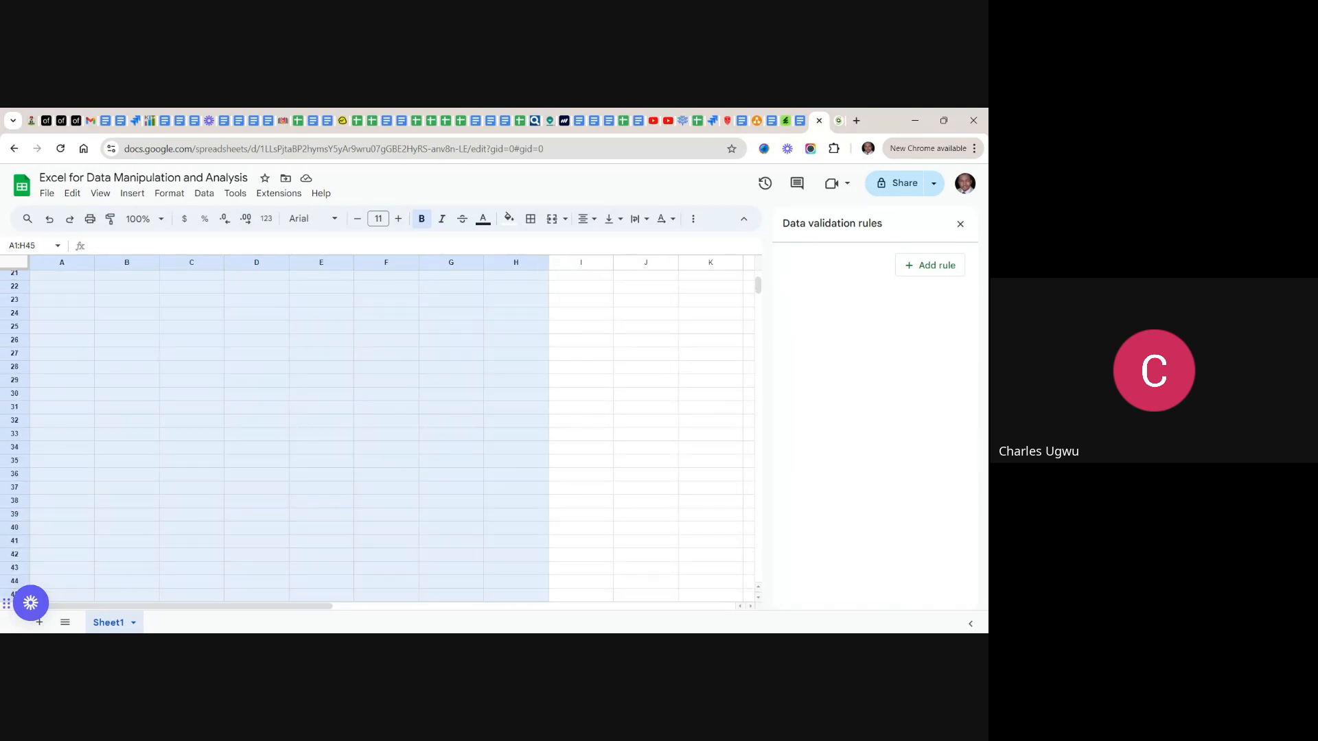
pyautogui.hotkey('ctrl', 'v')
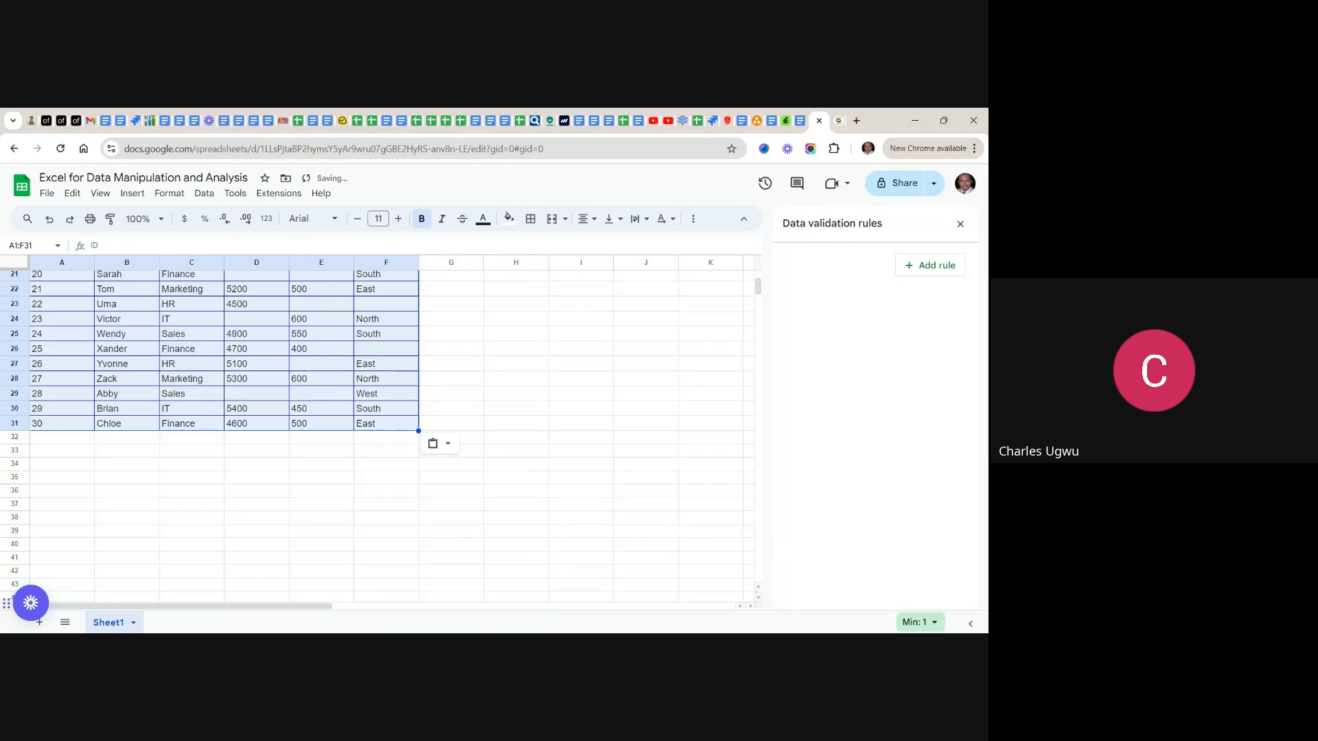
# - Select the Region values in F2:F31 and open Find and Replace for that range
pyautogui.click(500, 471)
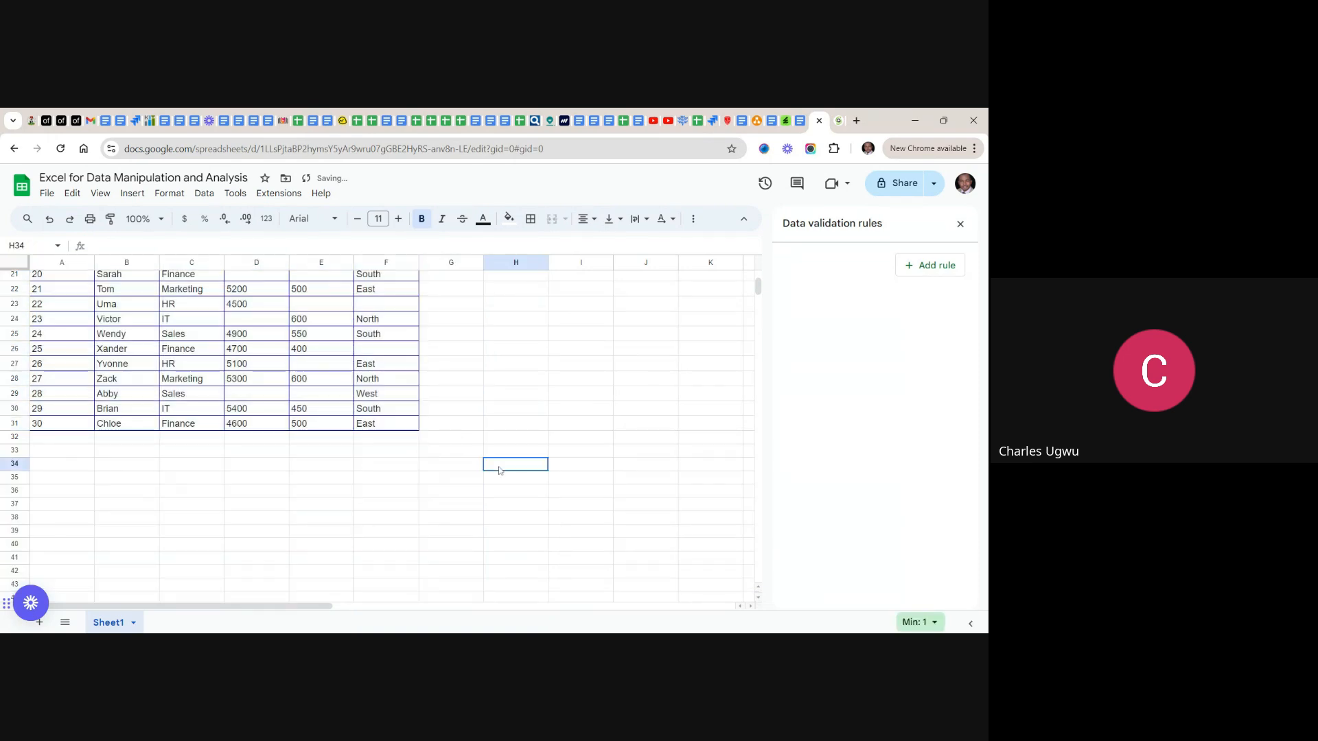
pyautogui.scroll(7, 499, 471)
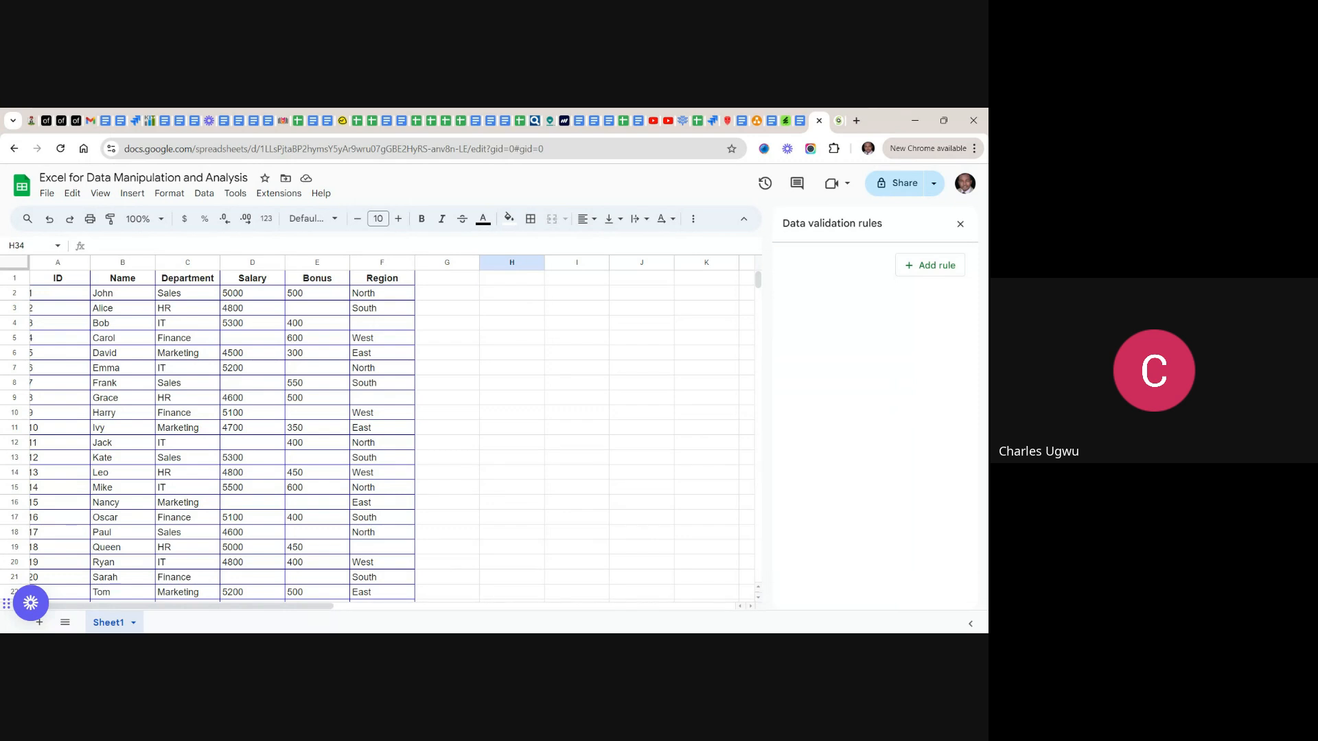
pyautogui.click(359, 295)
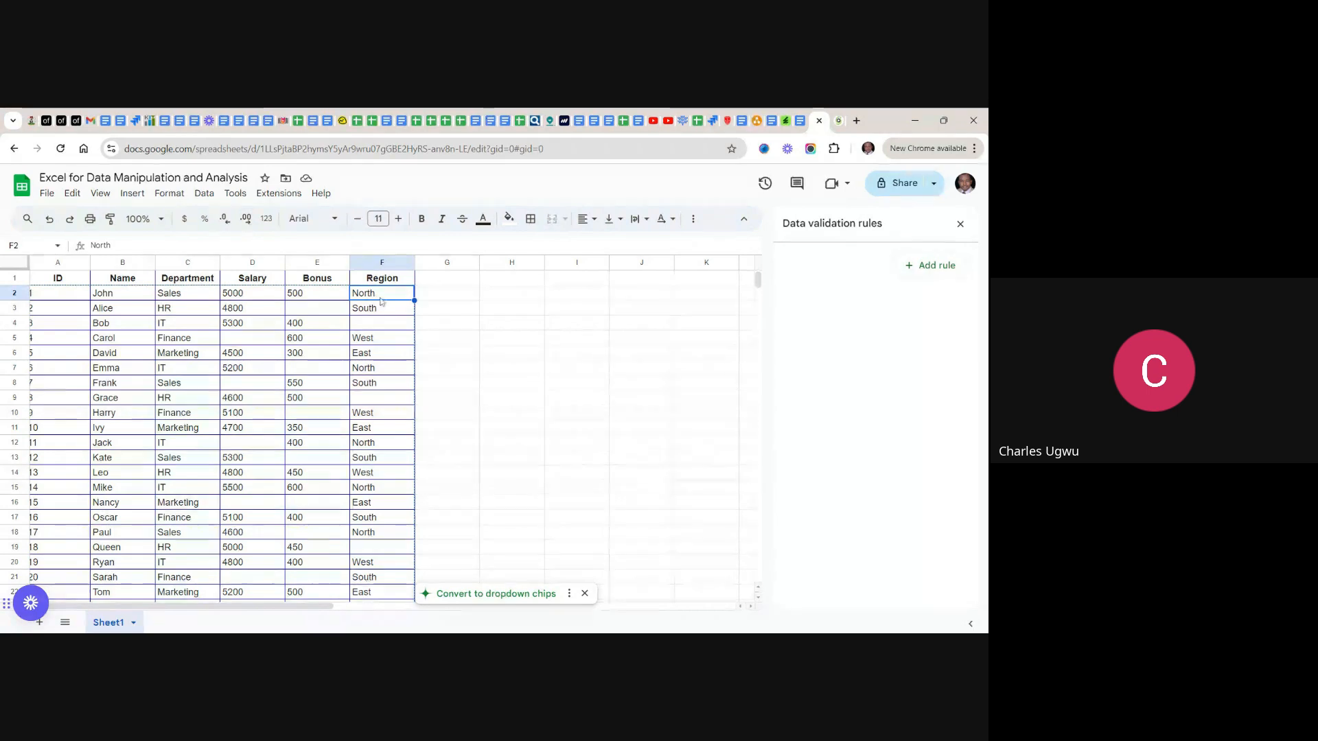
pyautogui.moveTo(379, 298); pyautogui.dragTo(381, 530)
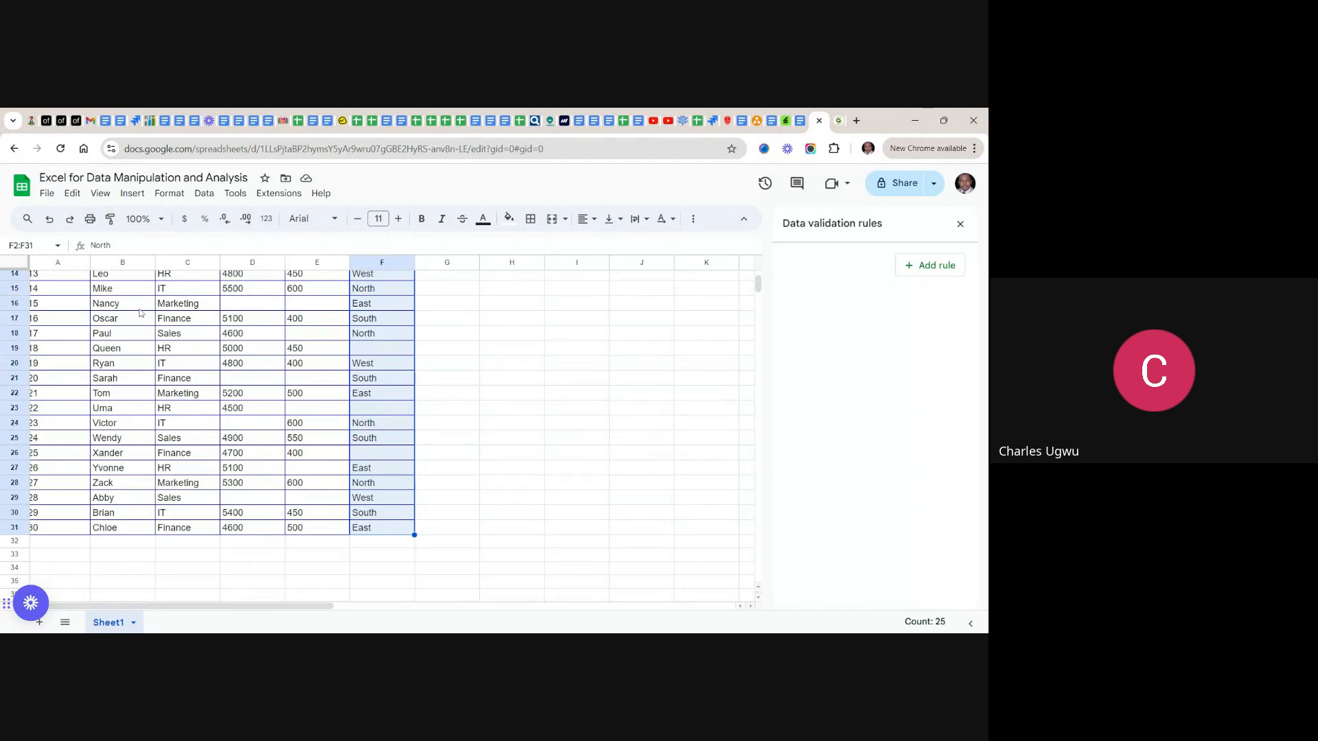
pyautogui.click(73, 194)
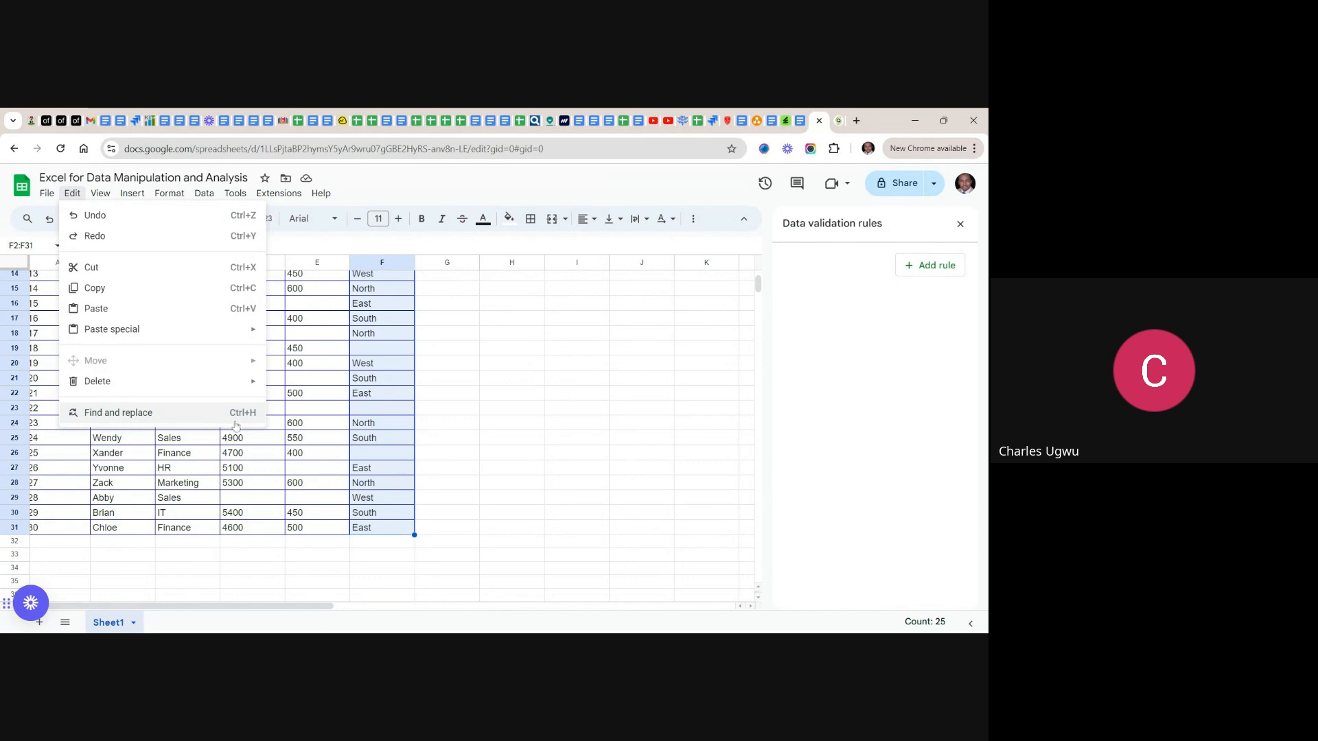
pyautogui.click(119, 414)
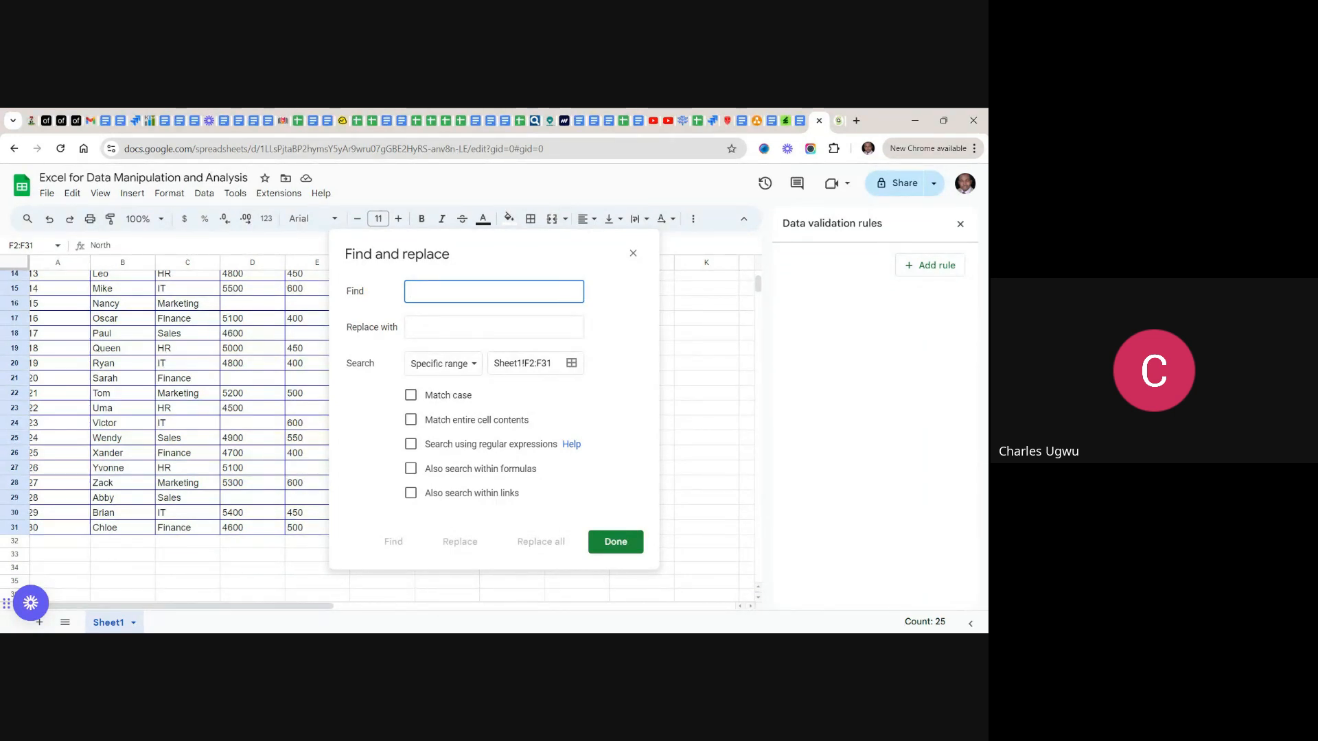
# - Replace all matches of ^\s*$ in F2:F31 with Unknown, searching with regular expressions, and close Find and Replace
pyautogui.write("'")
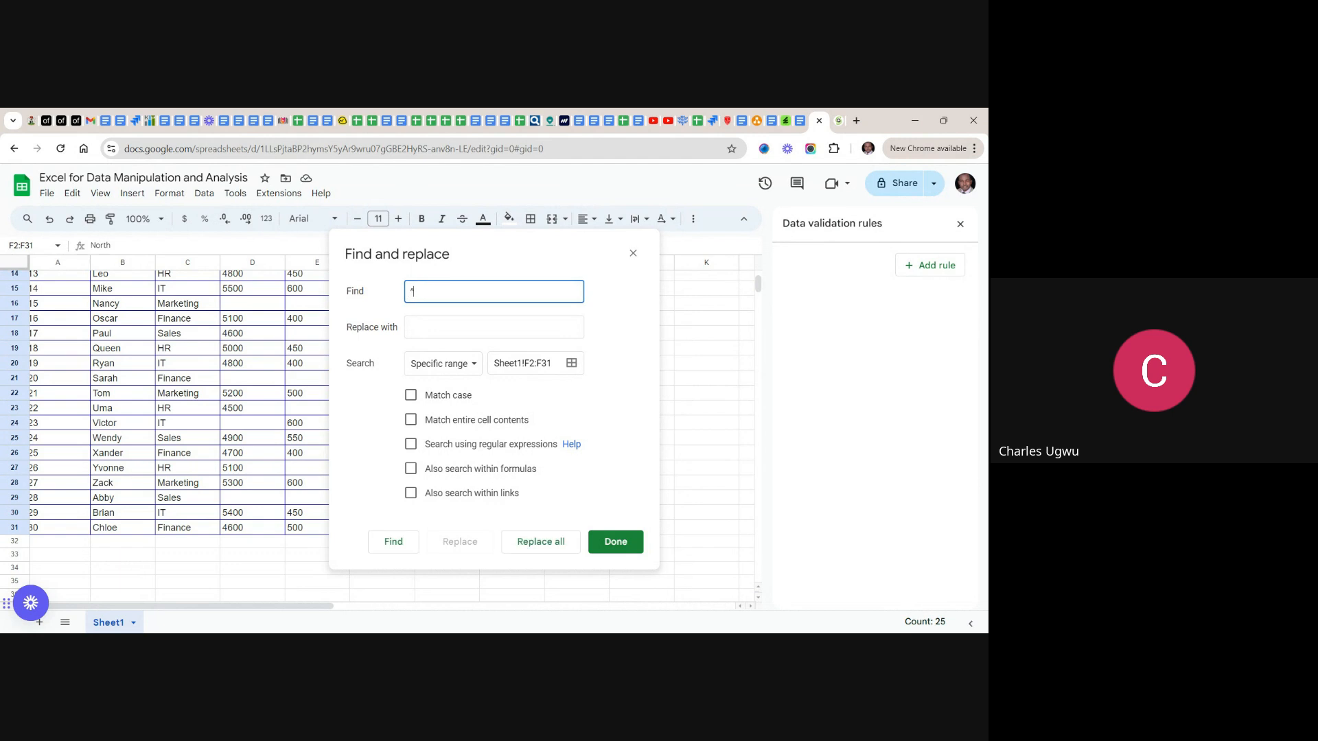
pyautogui.write('\\')
pyautogui.write('s')
pyautogui.write('*')
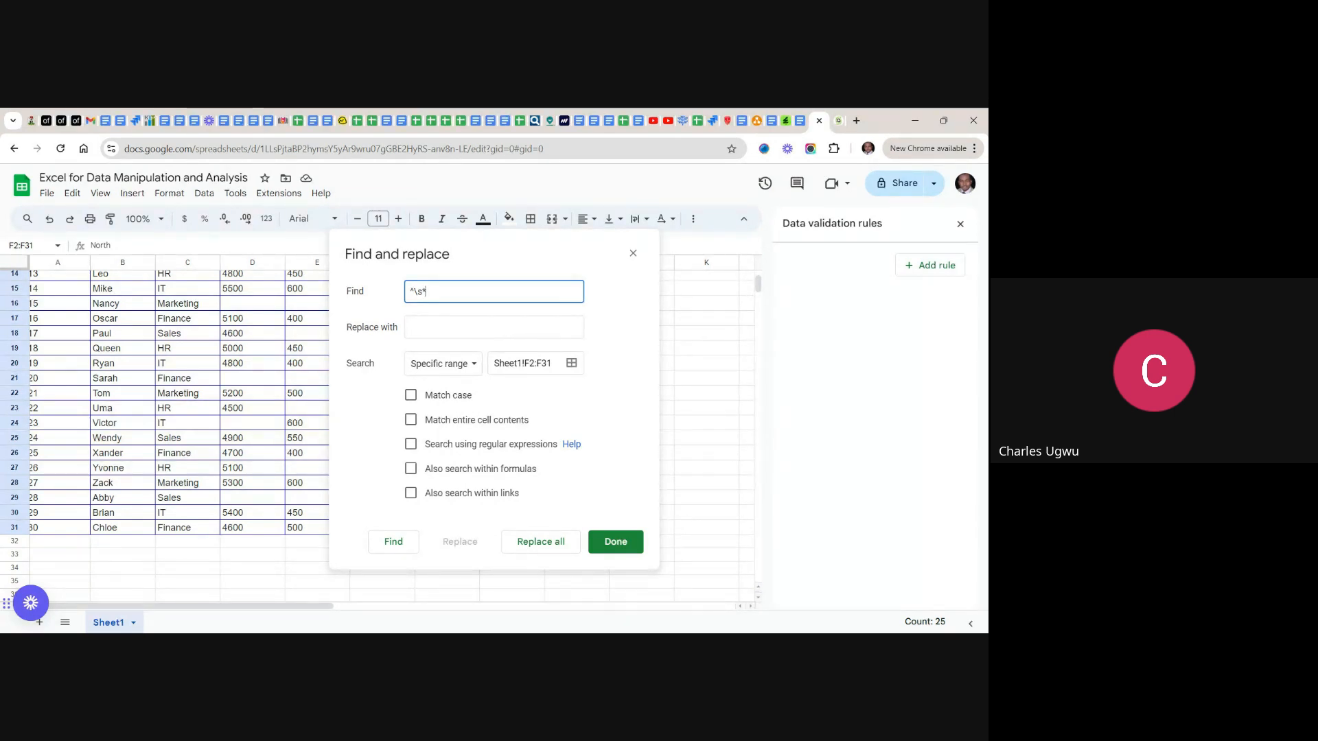
pyautogui.write('$')
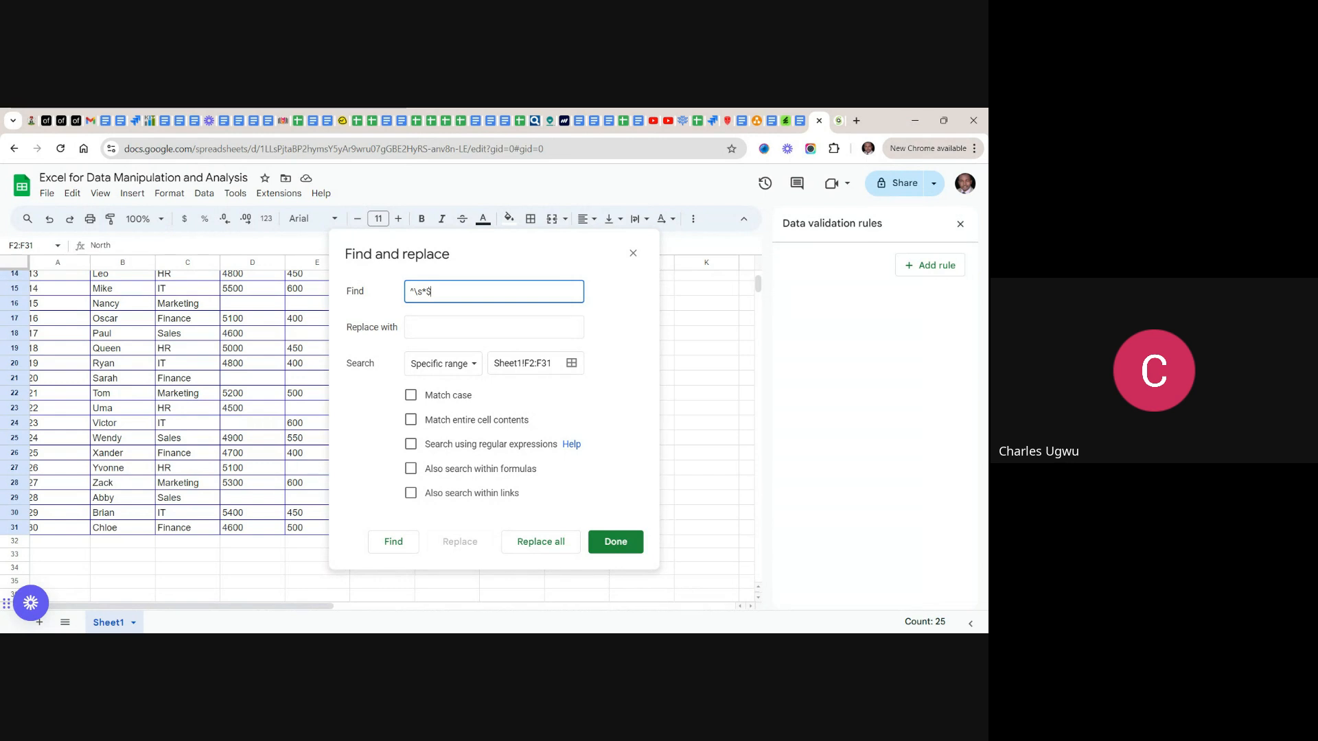
pyautogui.click(493, 328)
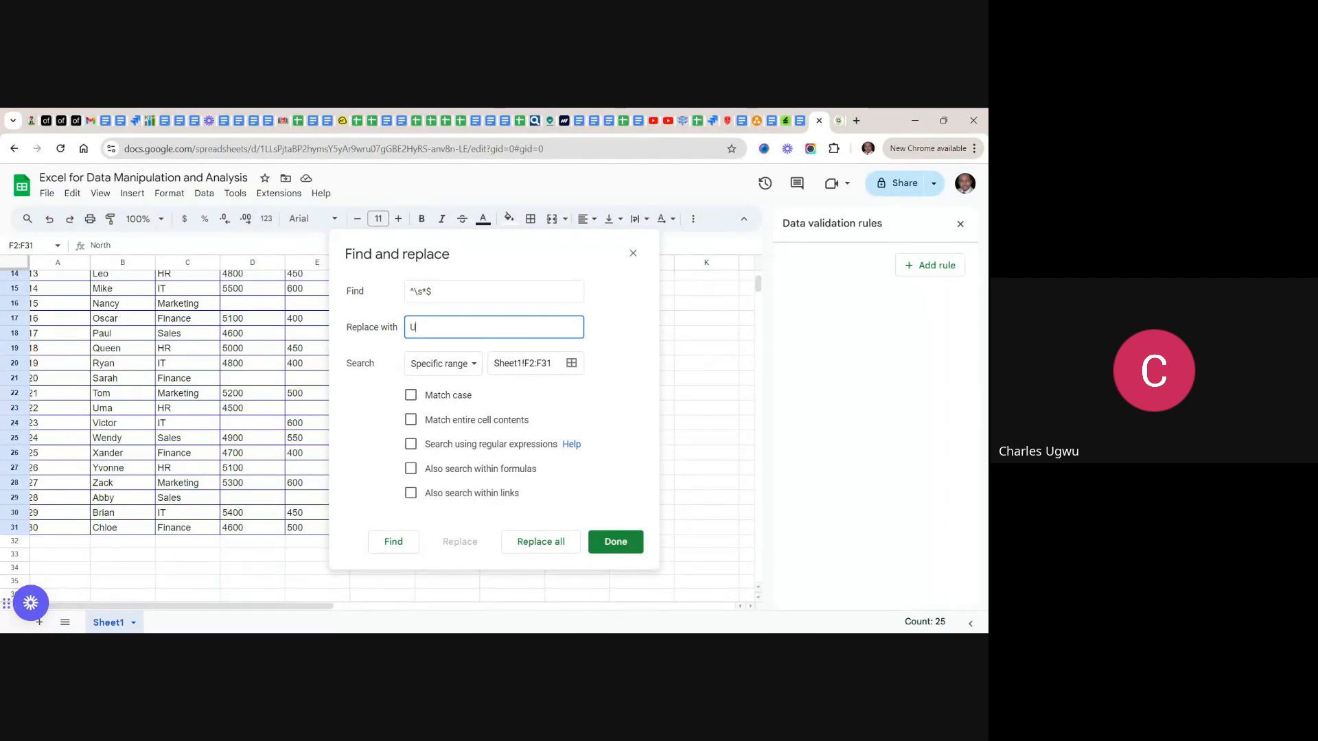
pyautogui.write('Unknown')
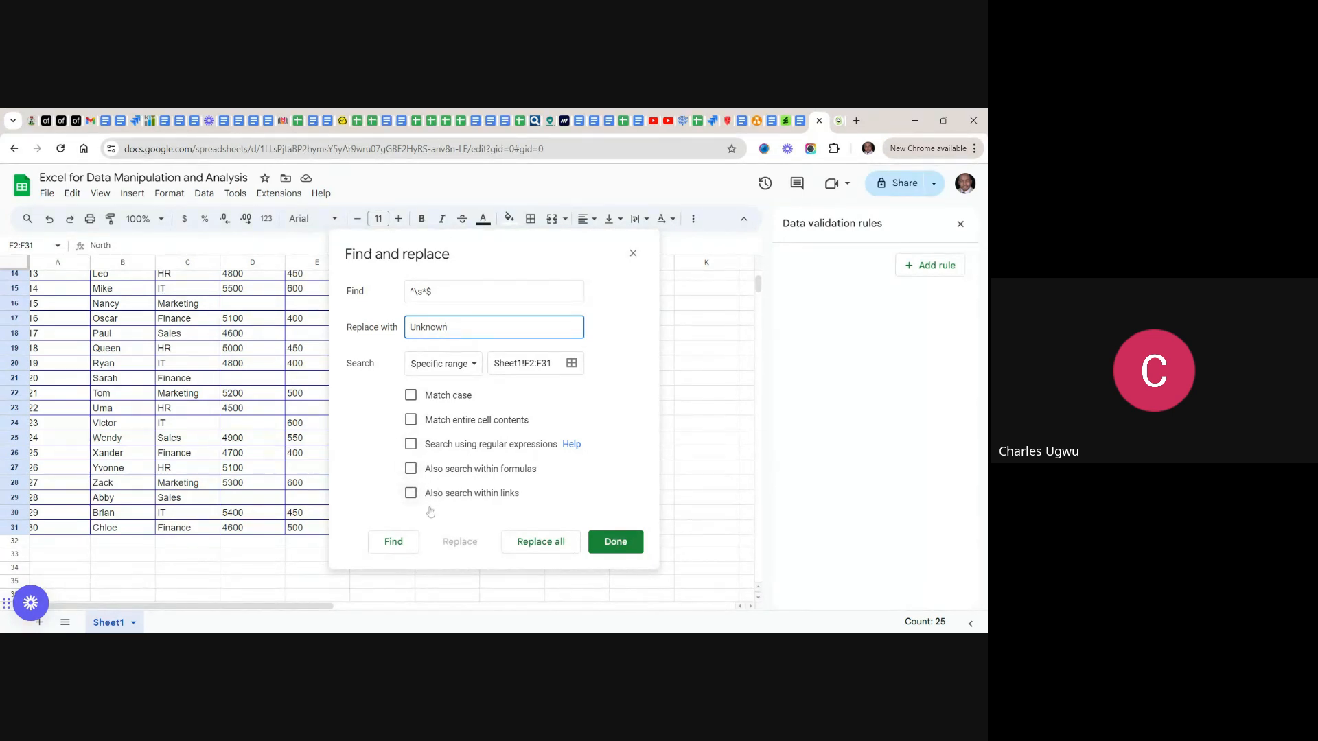
pyautogui.click(412, 446)
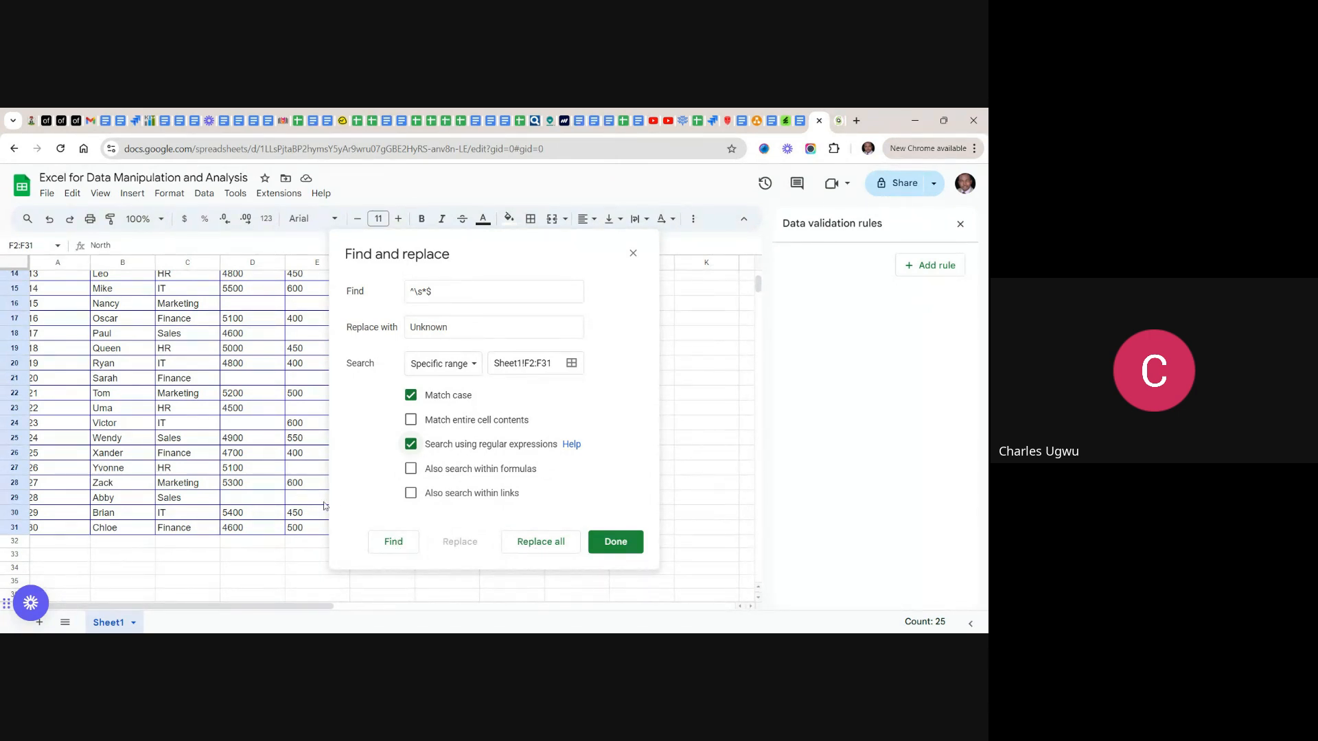
pyautogui.click(550, 550)
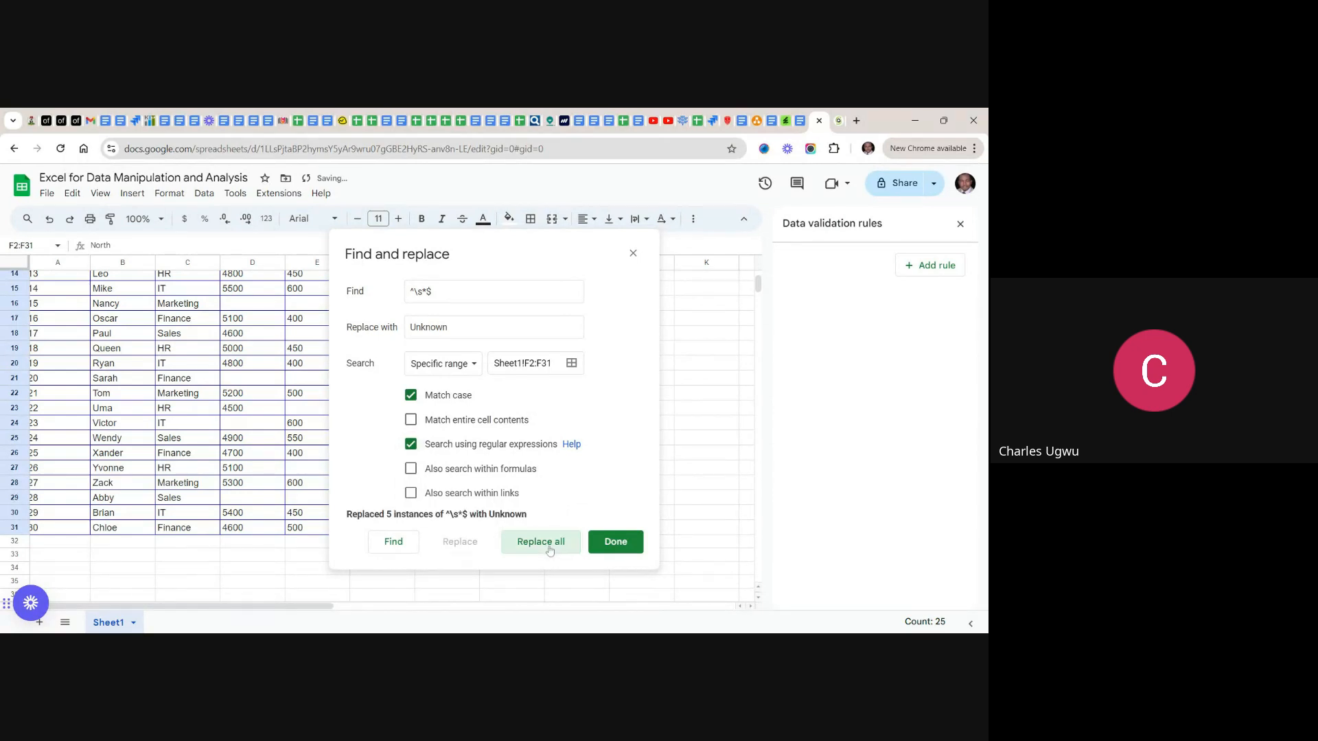
pyautogui.click(630, 546)
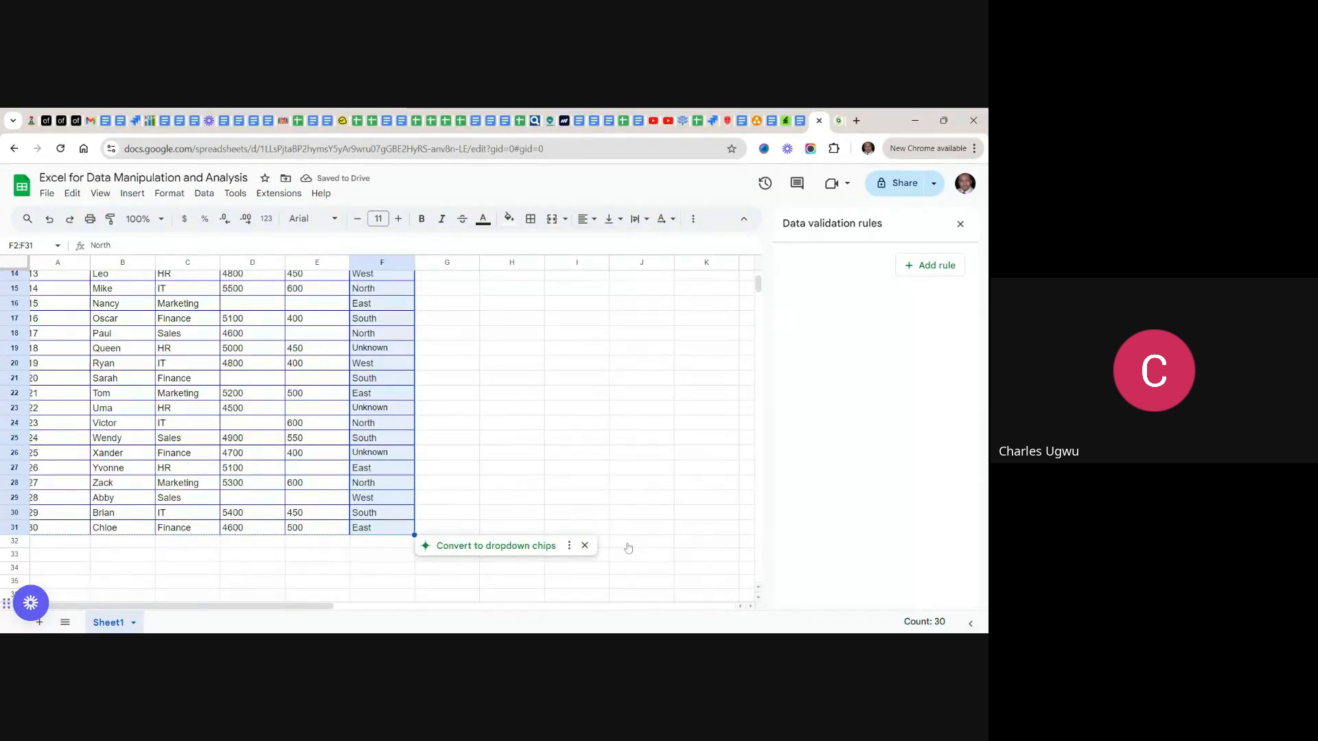
pyautogui.click(513, 399)
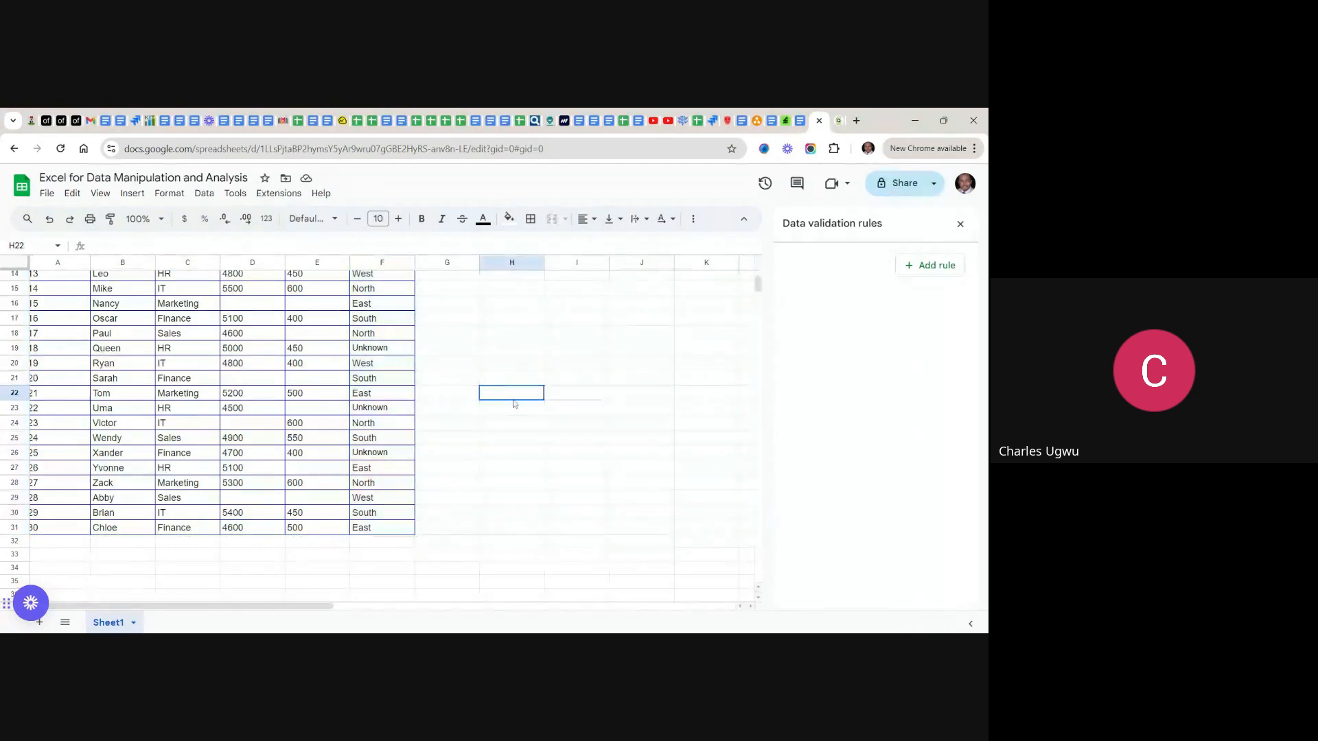
# - Select the Salary and Bonus values in D2:E31 and open Find and Replace for that range
pyautogui.scroll(5, 514, 405)
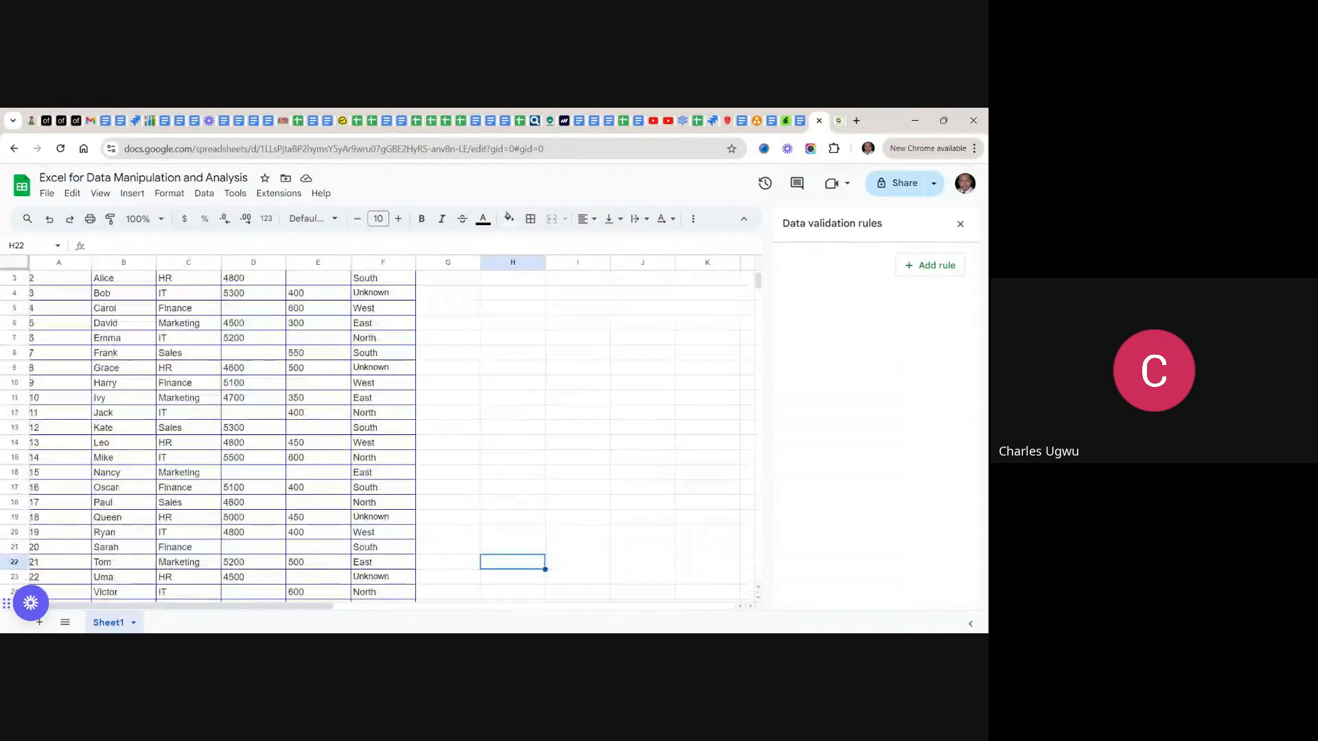
pyautogui.scroll(1, 514, 405)
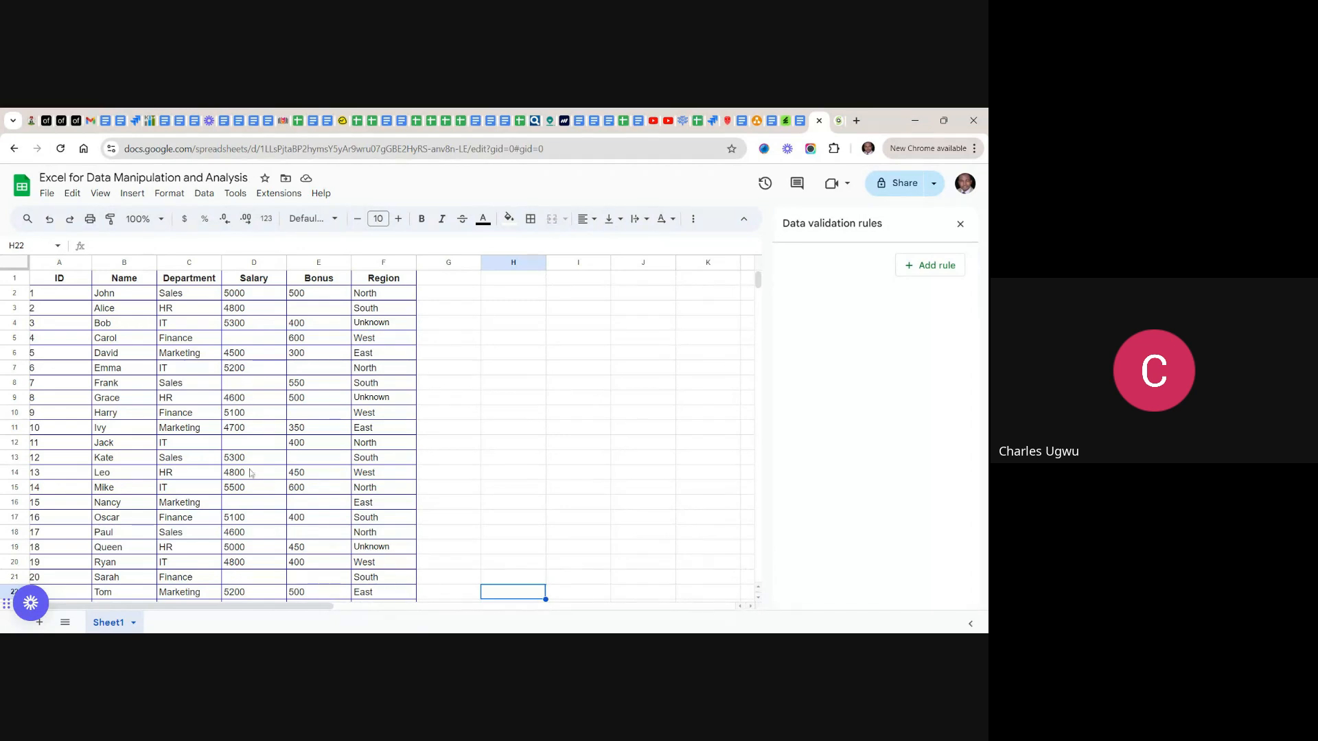
pyautogui.click(235, 294)
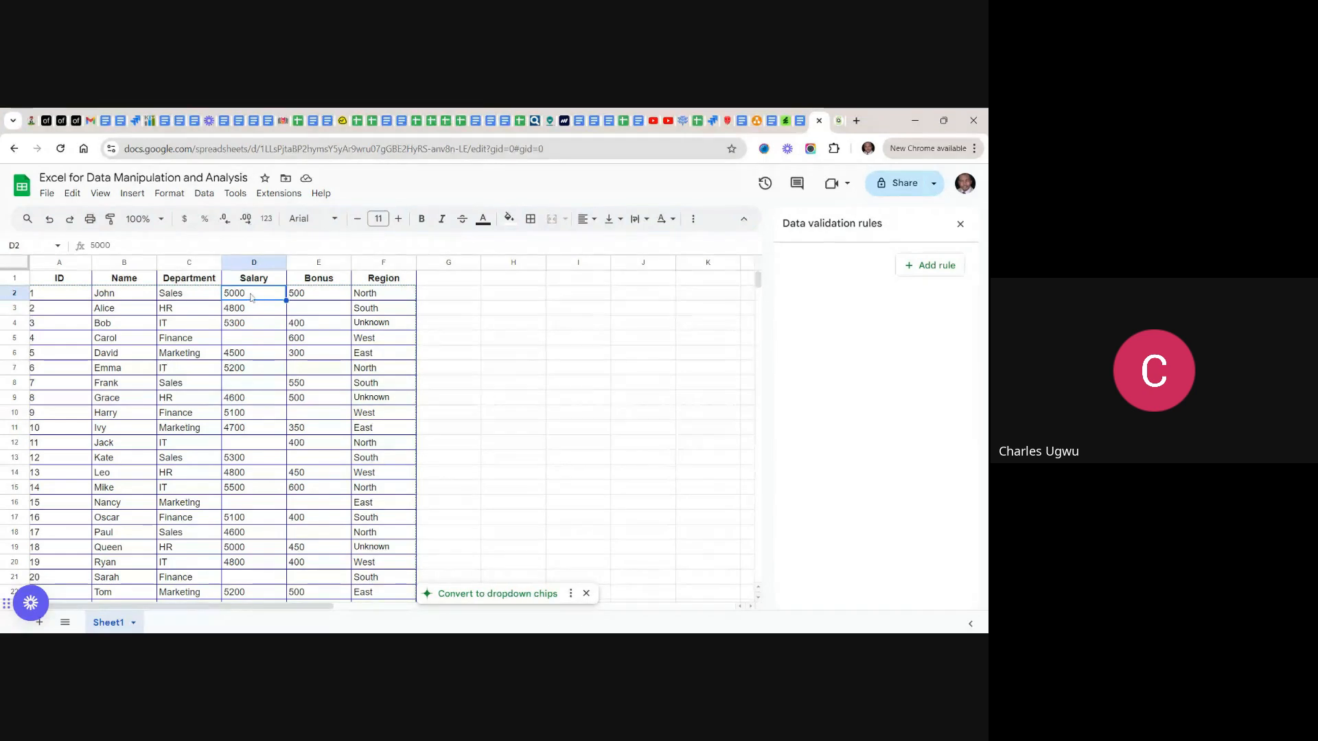
pyautogui.moveTo(250, 297); pyautogui.dragTo(329, 567)
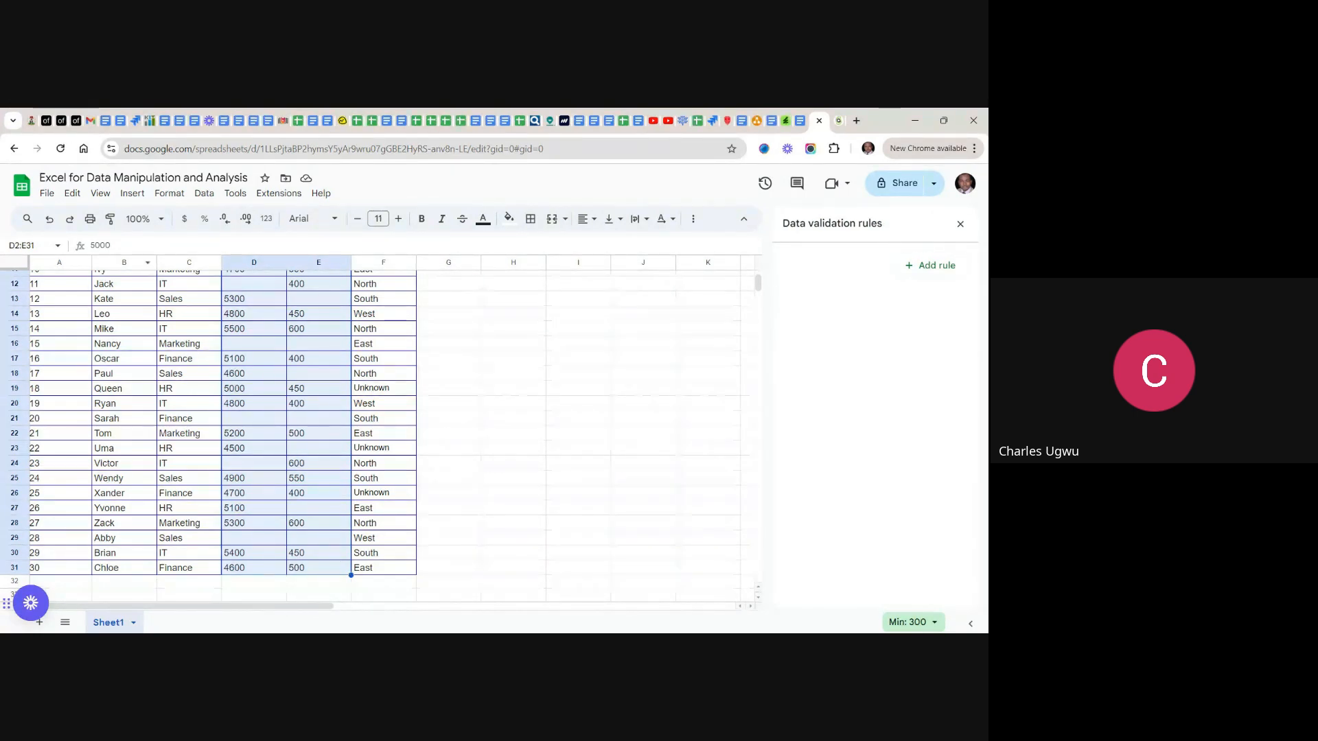
pyautogui.click(72, 196)
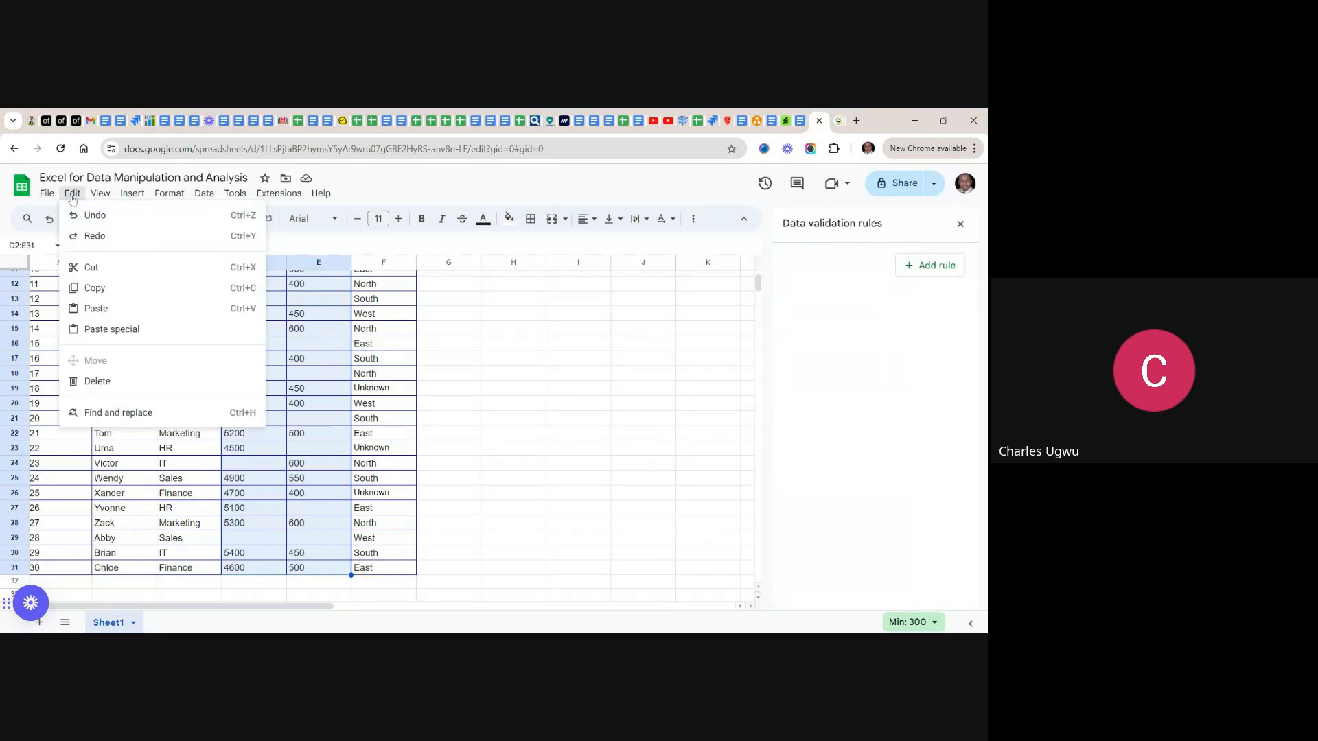
pyautogui.click(110, 416)
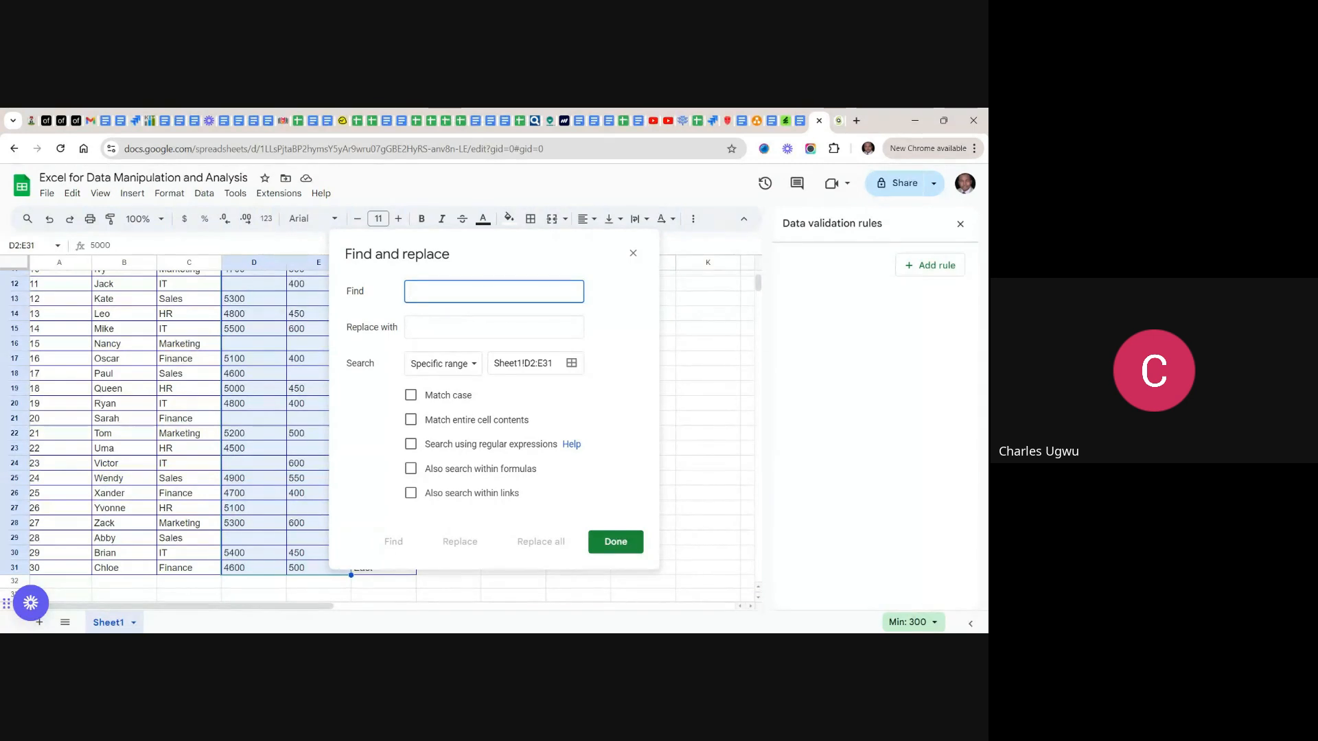
# - Replace all matches of ^\s*$ in D2:E31 with 0, searching with regular expressions, and close Find and Replace
pyautogui.write("'")
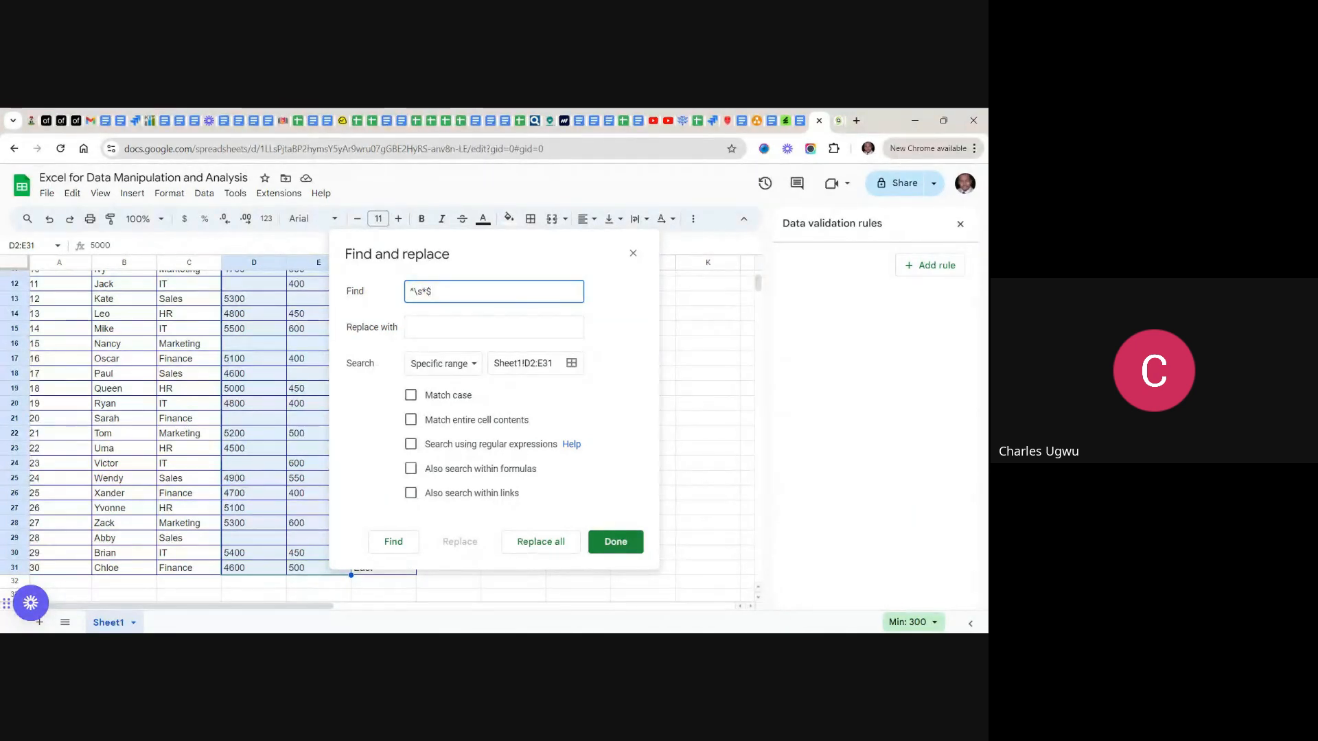
pyautogui.click(494, 327)
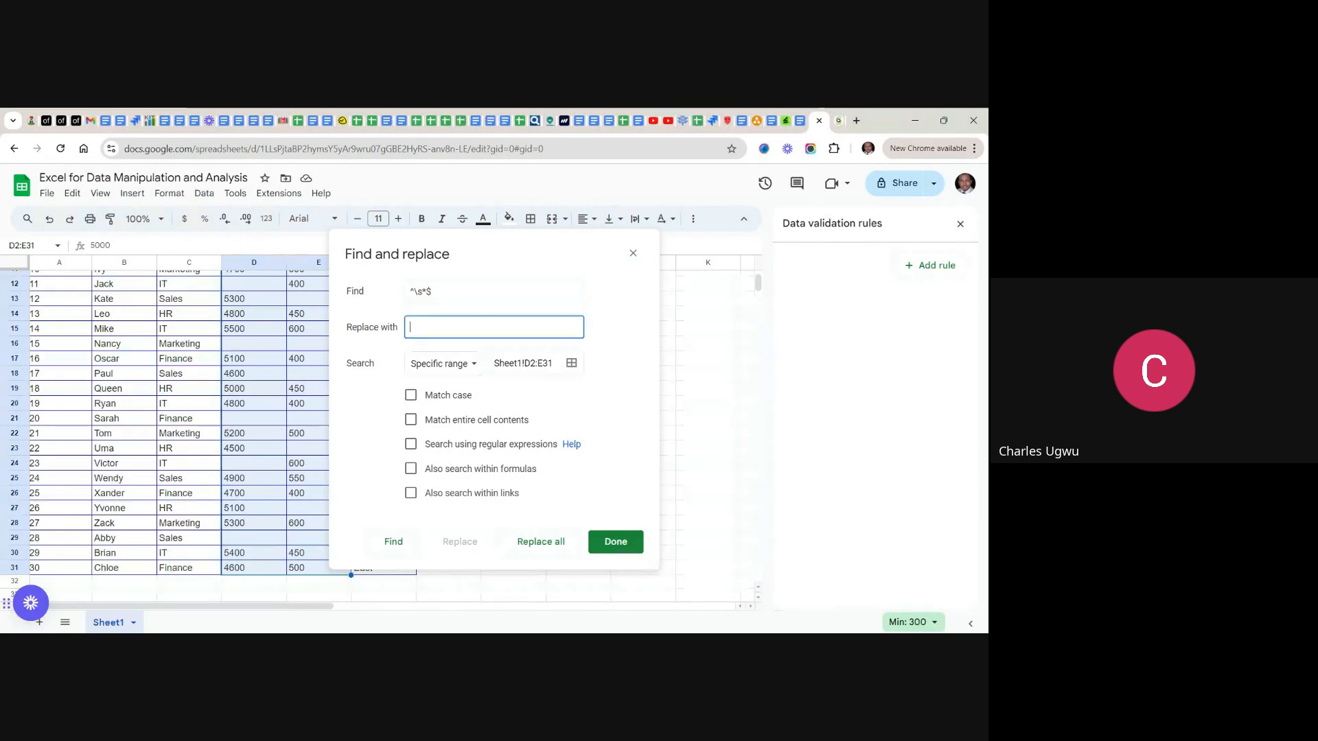
pyautogui.write('0')
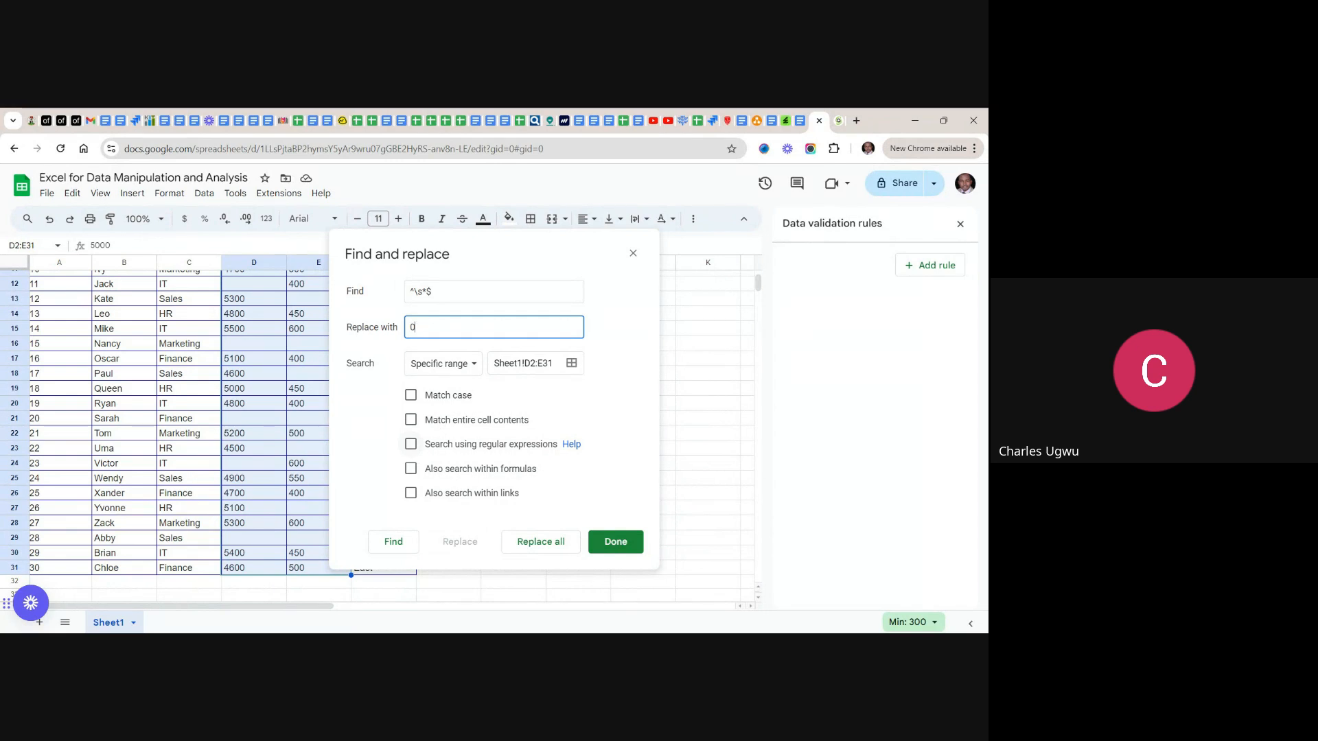
pyautogui.click(410, 444)
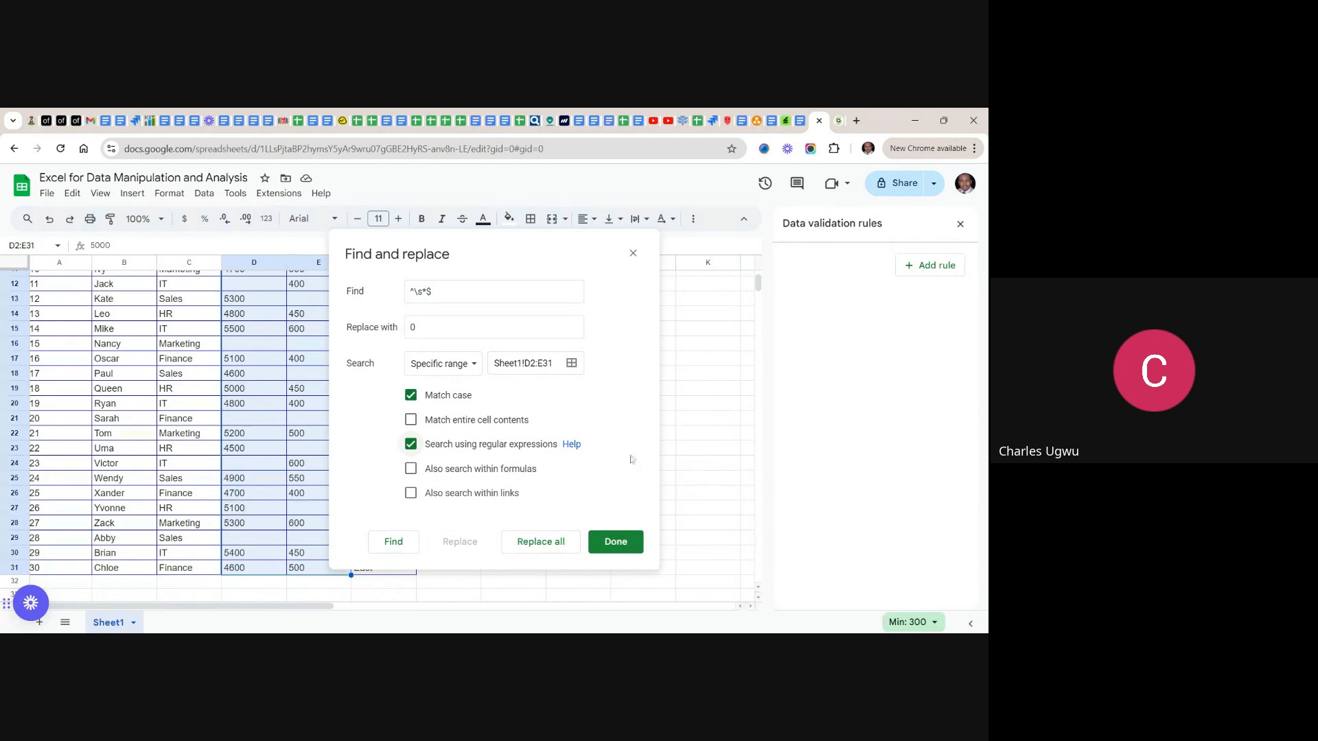
pyautogui.click(548, 549)
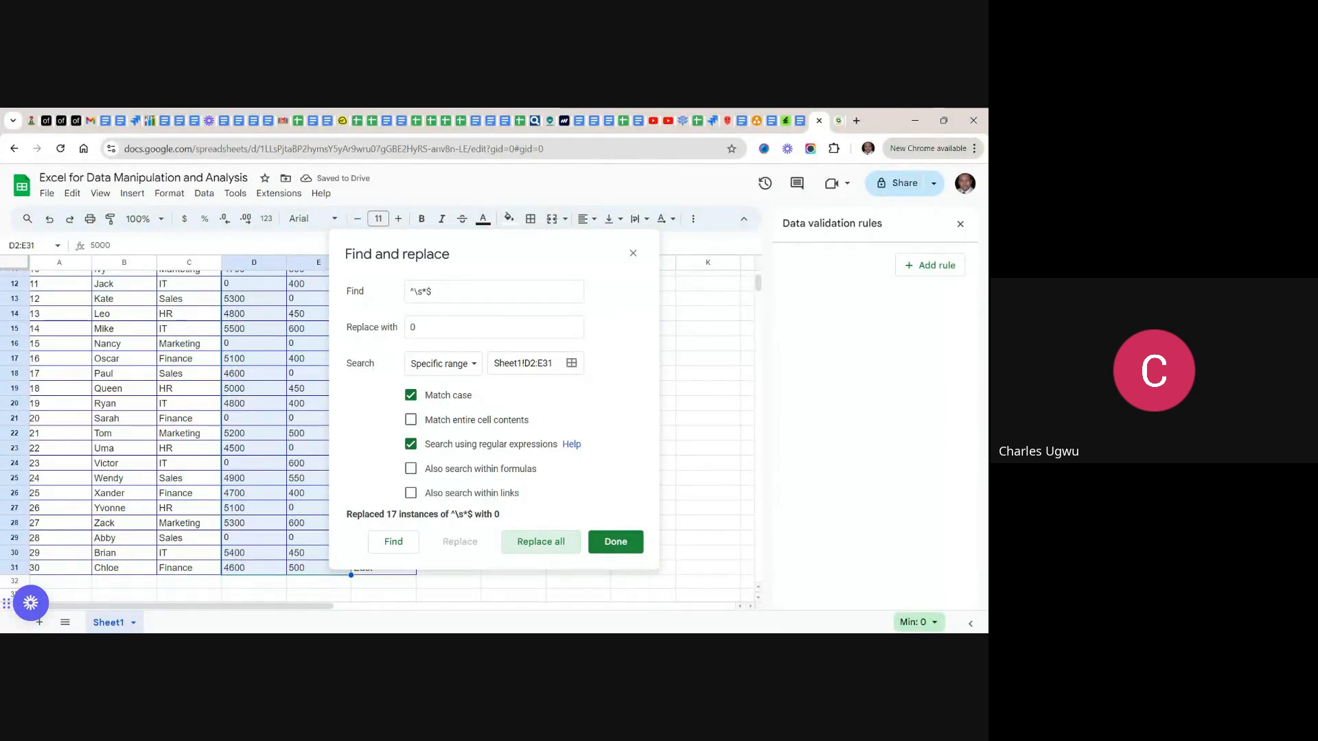
pyautogui.click(615, 542)
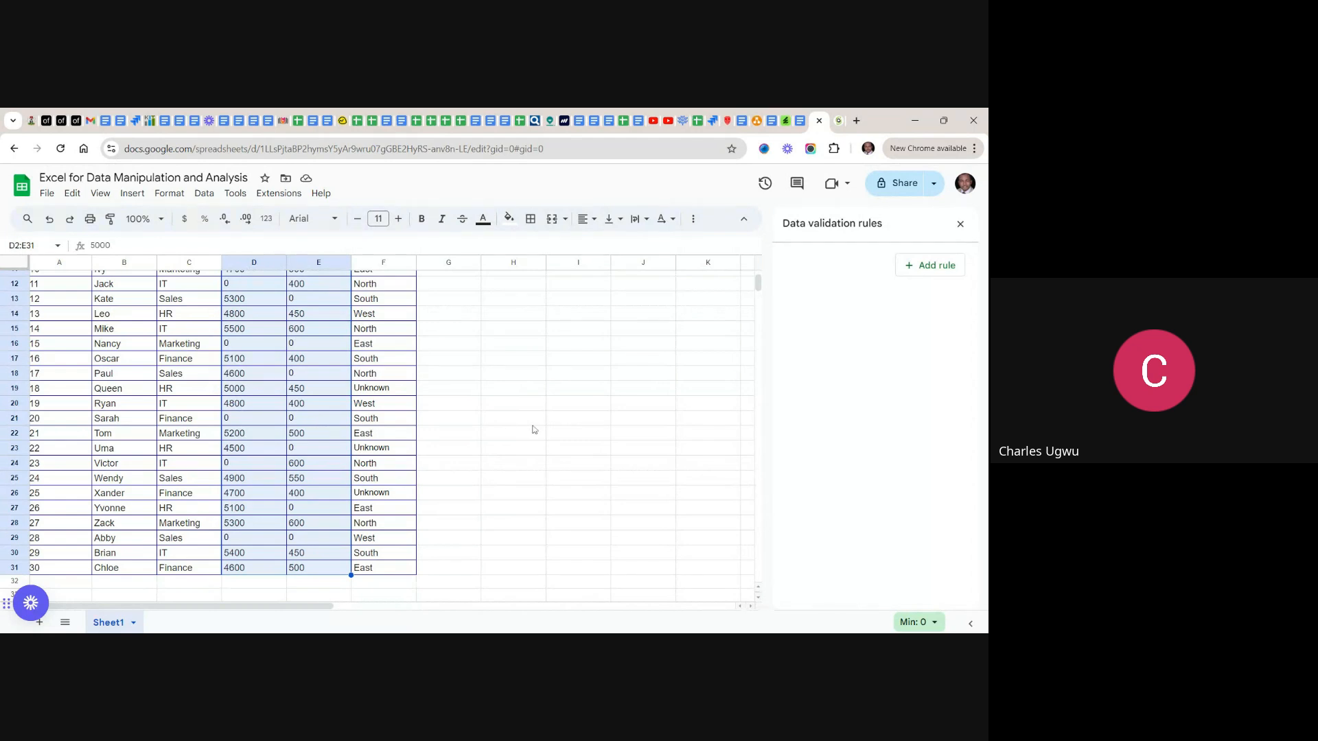
pyautogui.click(577, 407)
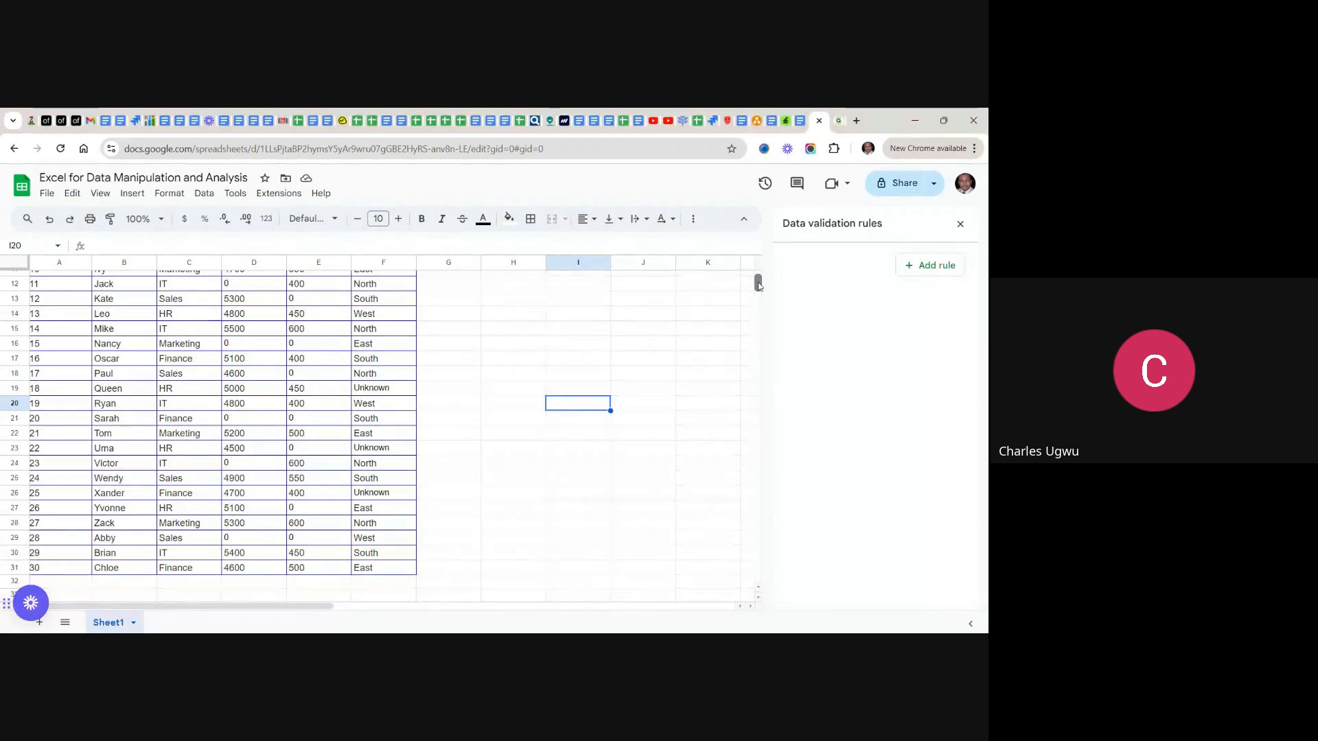
# - Delete the contents of A1:G31 and remove all borders from the range
pyautogui.moveTo(758, 282)
pyautogui.mouseDown()
pyautogui.moveTo(757, 318)
pyautogui.moveTo(752, 260)
pyautogui.mouseUp()
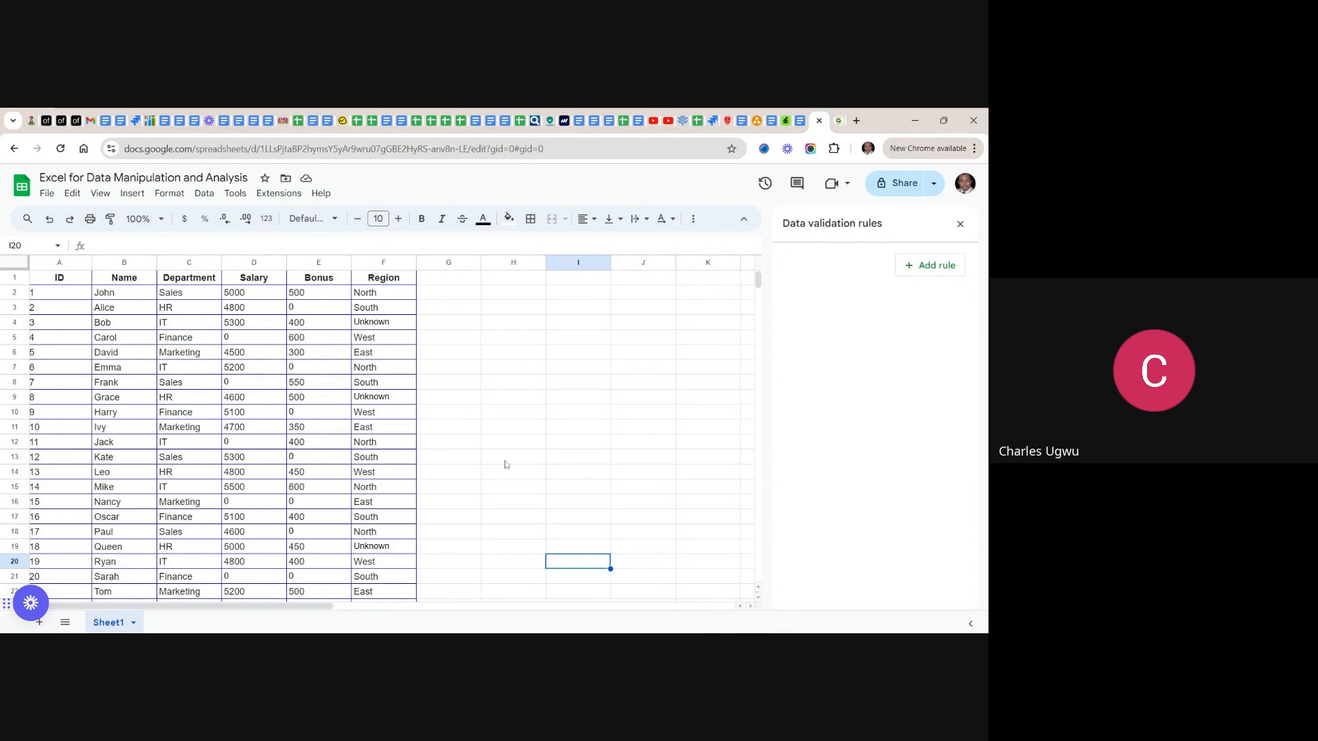
pyautogui.scroll(-6, 344, 433)
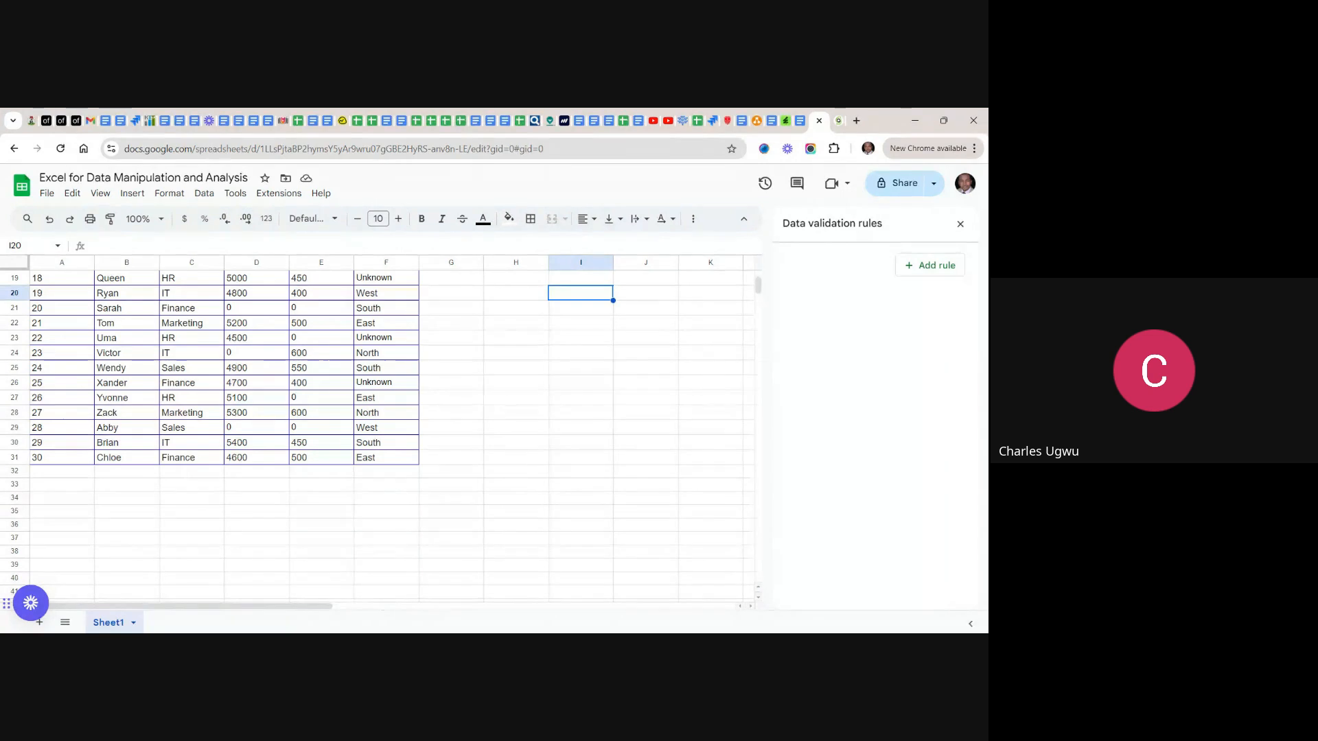
pyautogui.click(448, 463)
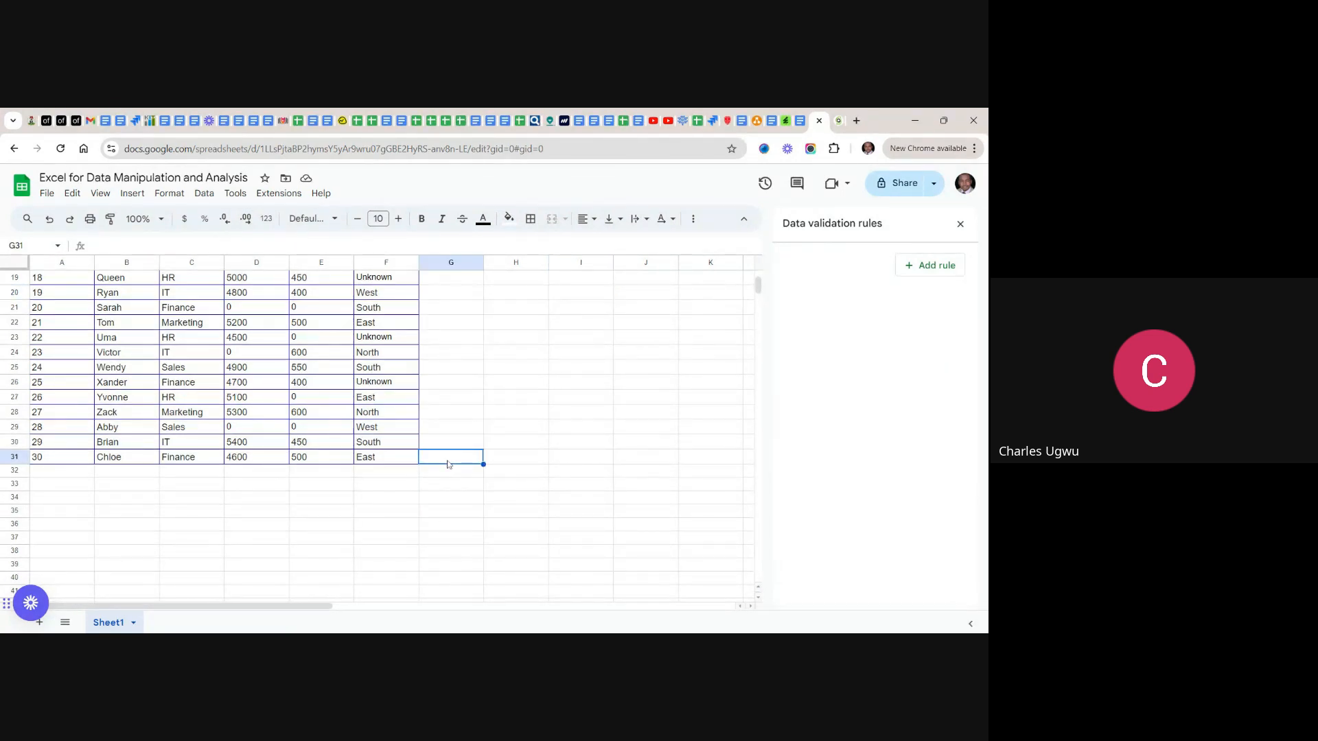
pyautogui.moveTo(449, 464)
pyautogui.mouseDown()
pyautogui.moveTo(322, 443)
pyautogui.moveTo(436, 468)
pyautogui.mouseUp()
pyautogui.moveTo(458, 458); pyautogui.dragTo(35, 272)
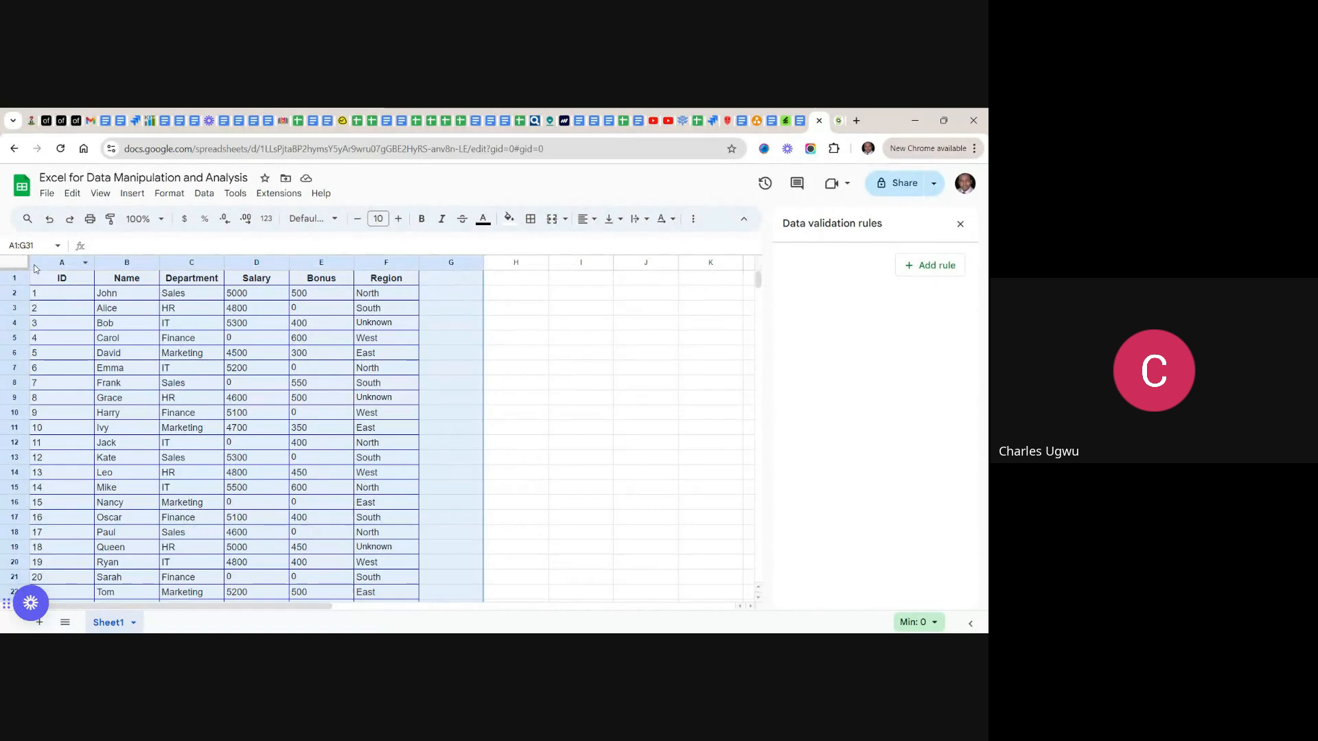
pyautogui.press('Delete')
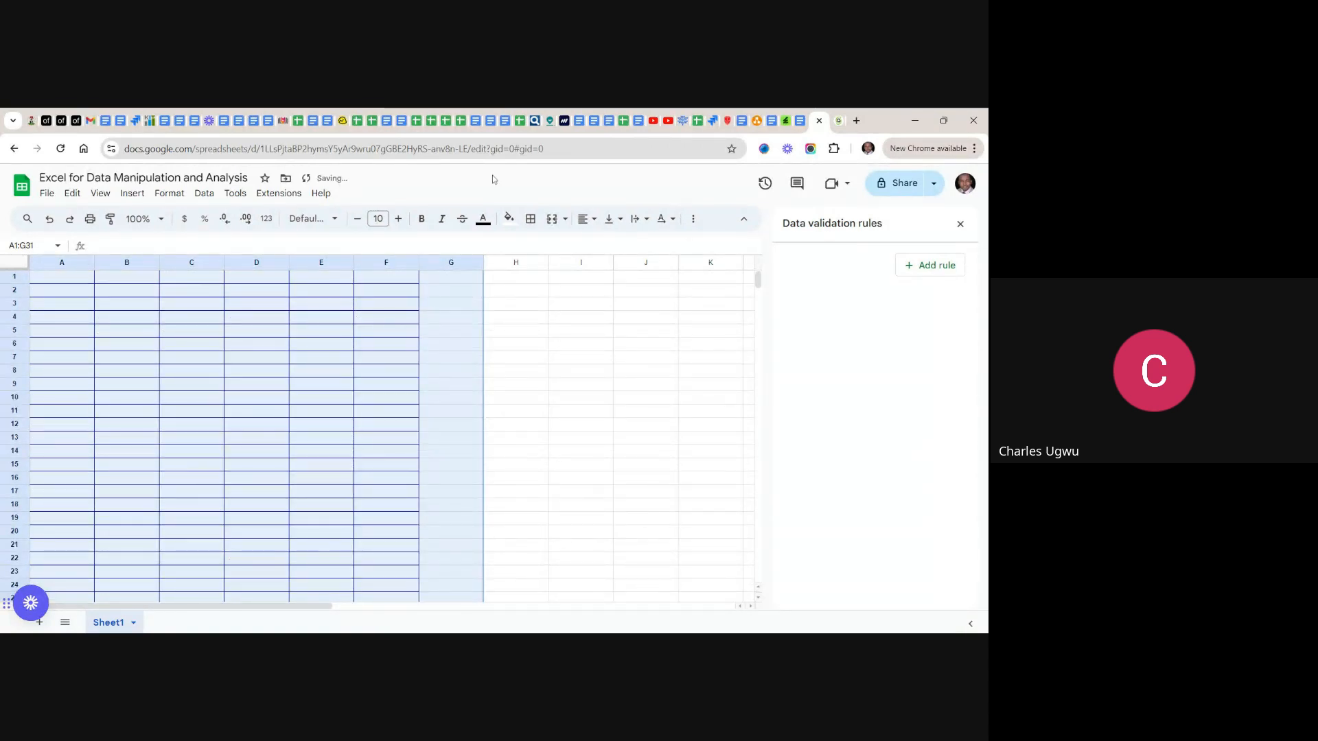
pyautogui.click(531, 221)
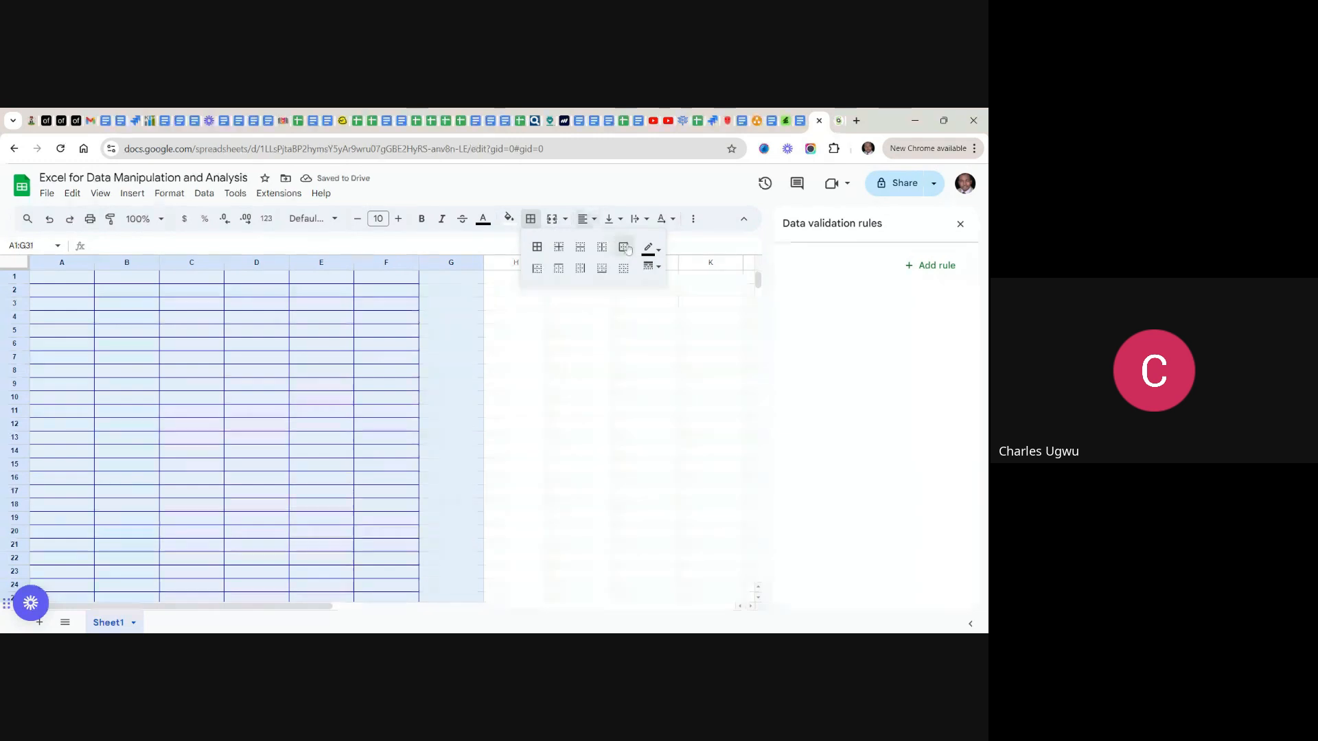
pyautogui.click(624, 269)
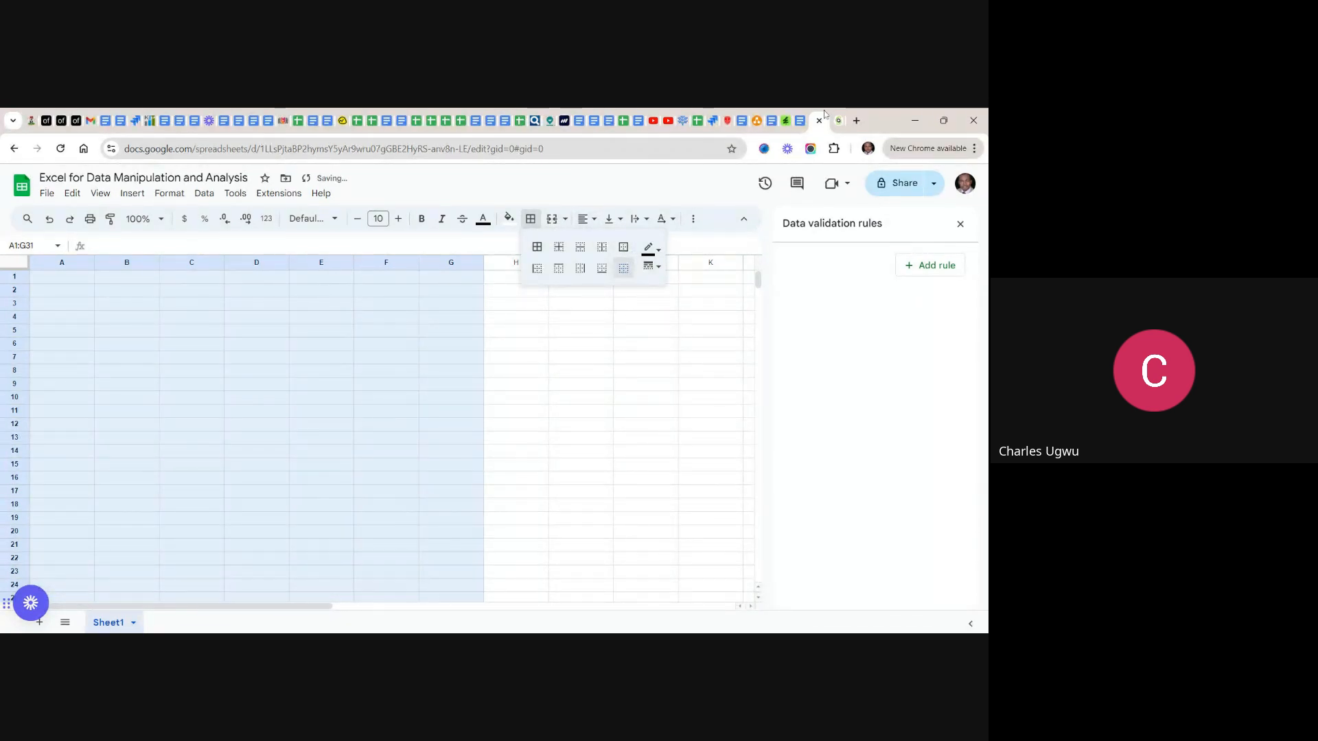
# - Switch to the Data Analysis Mastery V.1 document and read from the missing-data dataset through to the Data Validation section and its Example Dataset
pyautogui.click(803, 123)
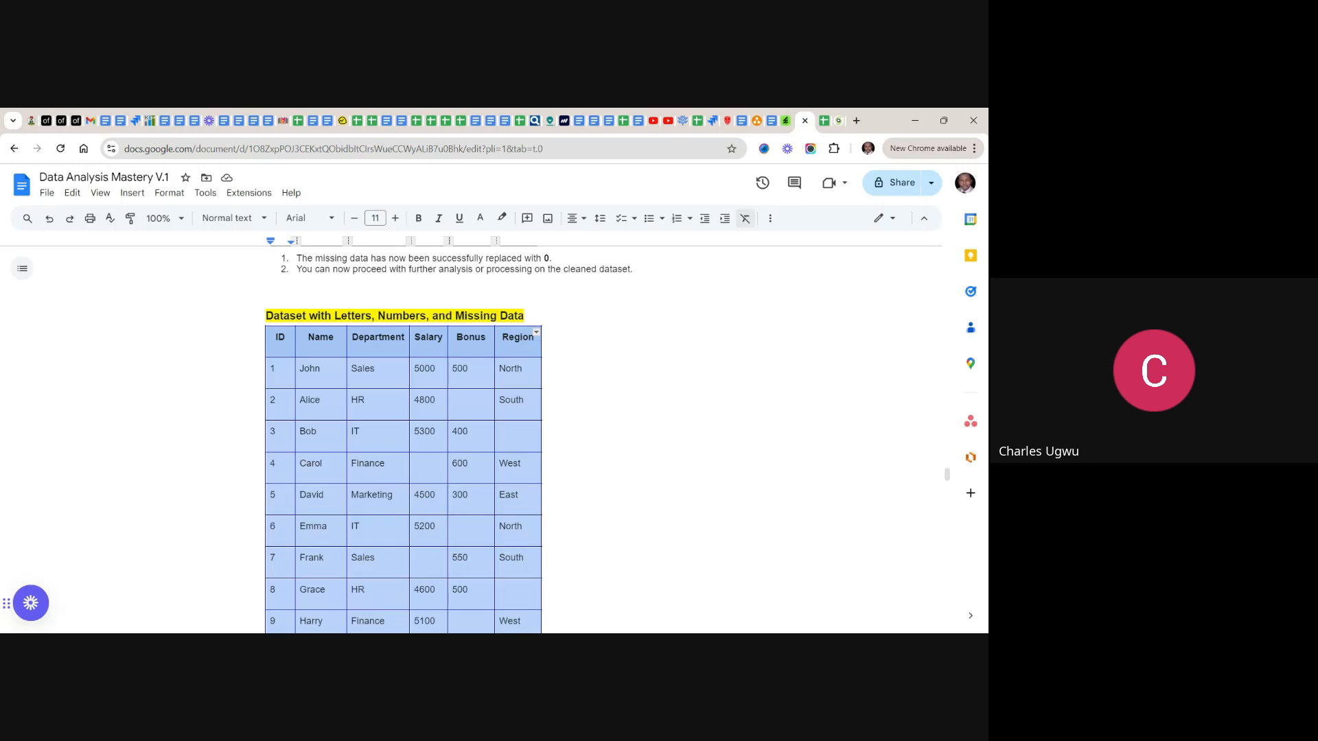
pyautogui.click(525, 400)
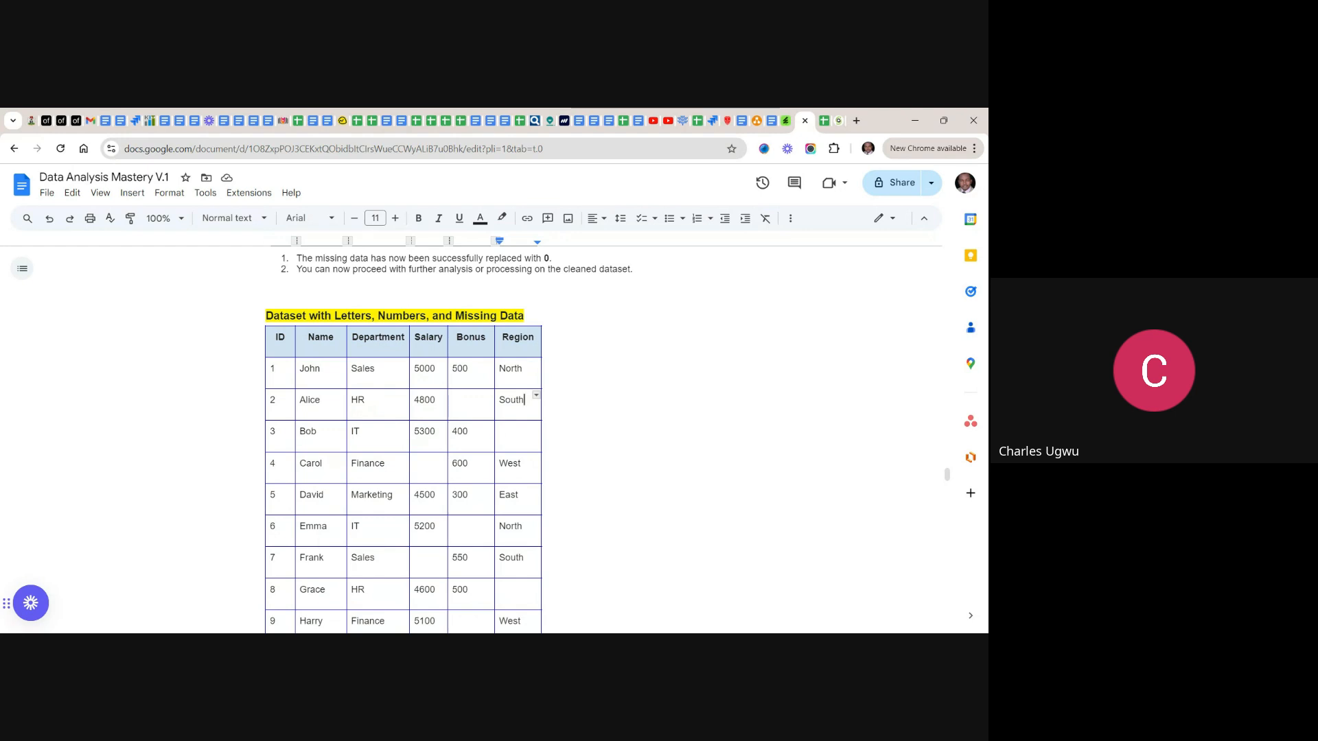
pyautogui.scroll(-2, 446, 440)
pyautogui.scroll(-2, 446, 439)
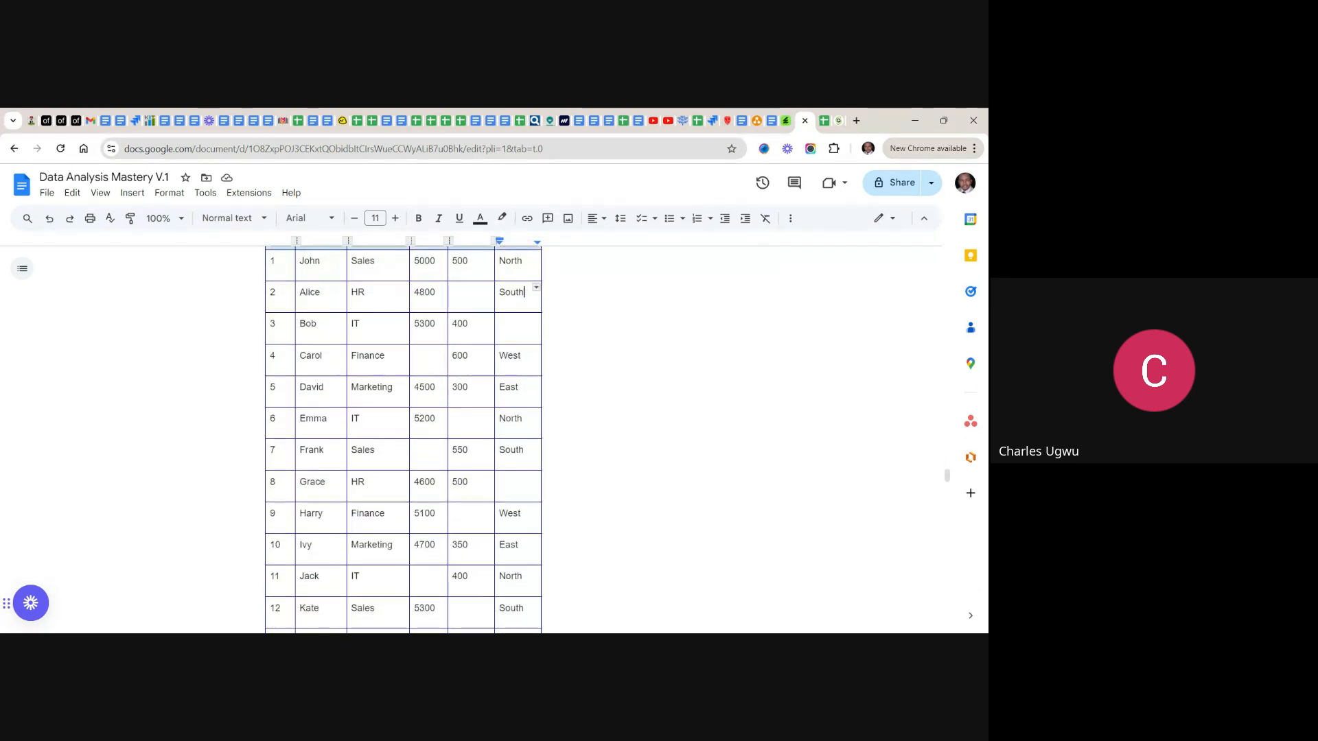
pyautogui.scroll(3, 446, 439)
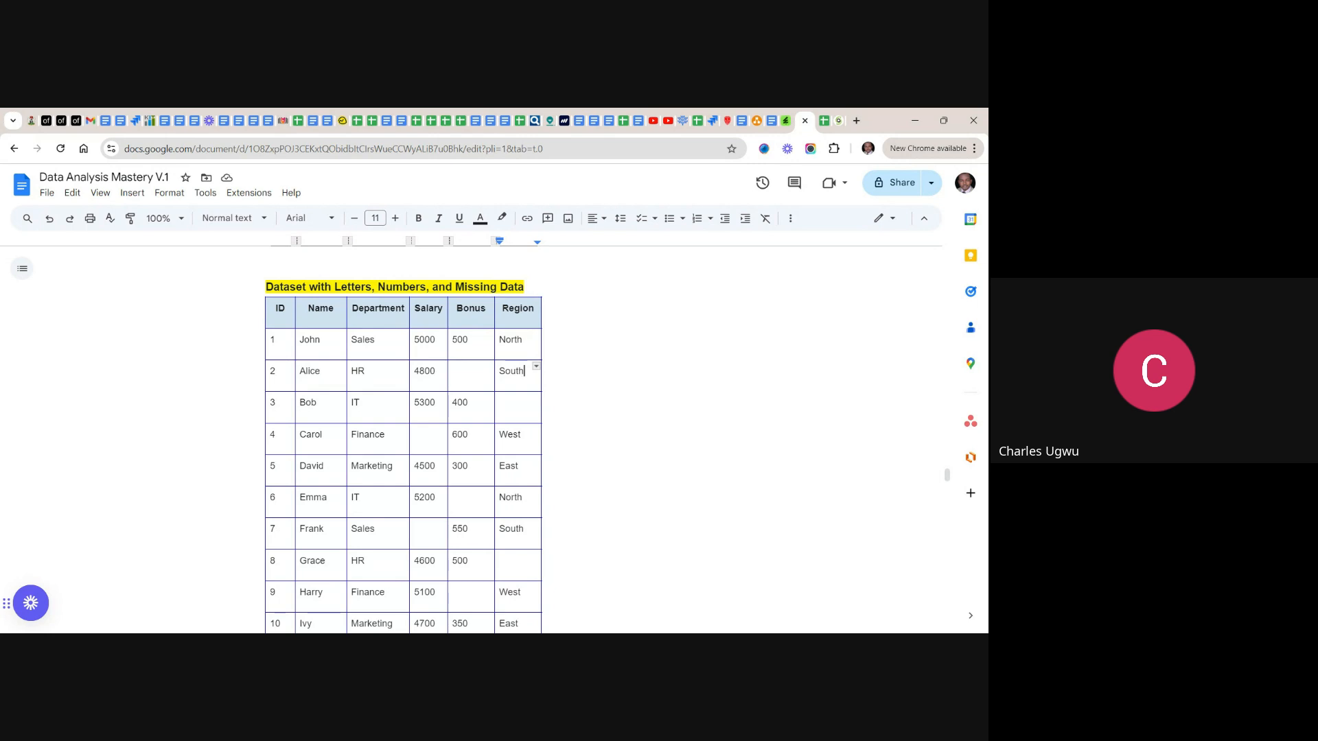
pyautogui.scroll(-2, 403, 439)
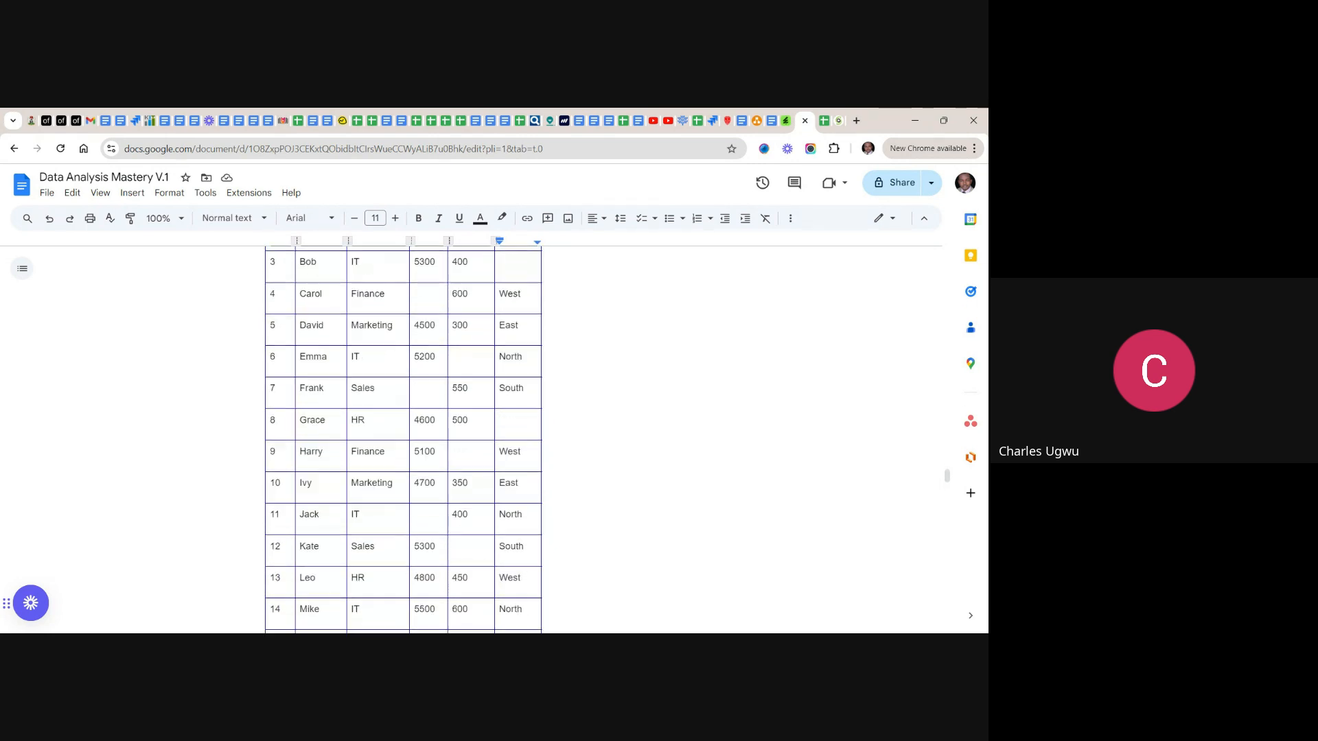
pyautogui.scroll(-6, 403, 440)
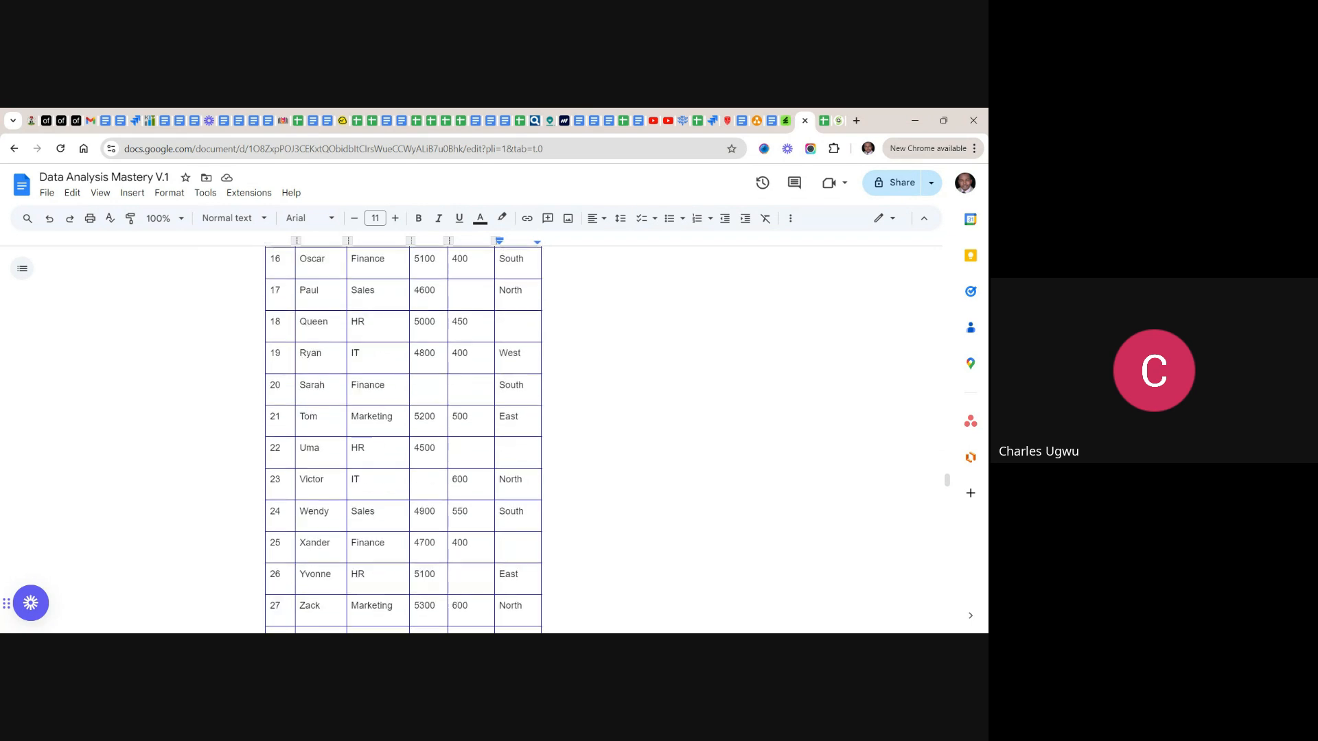
pyautogui.scroll(-3, 403, 439)
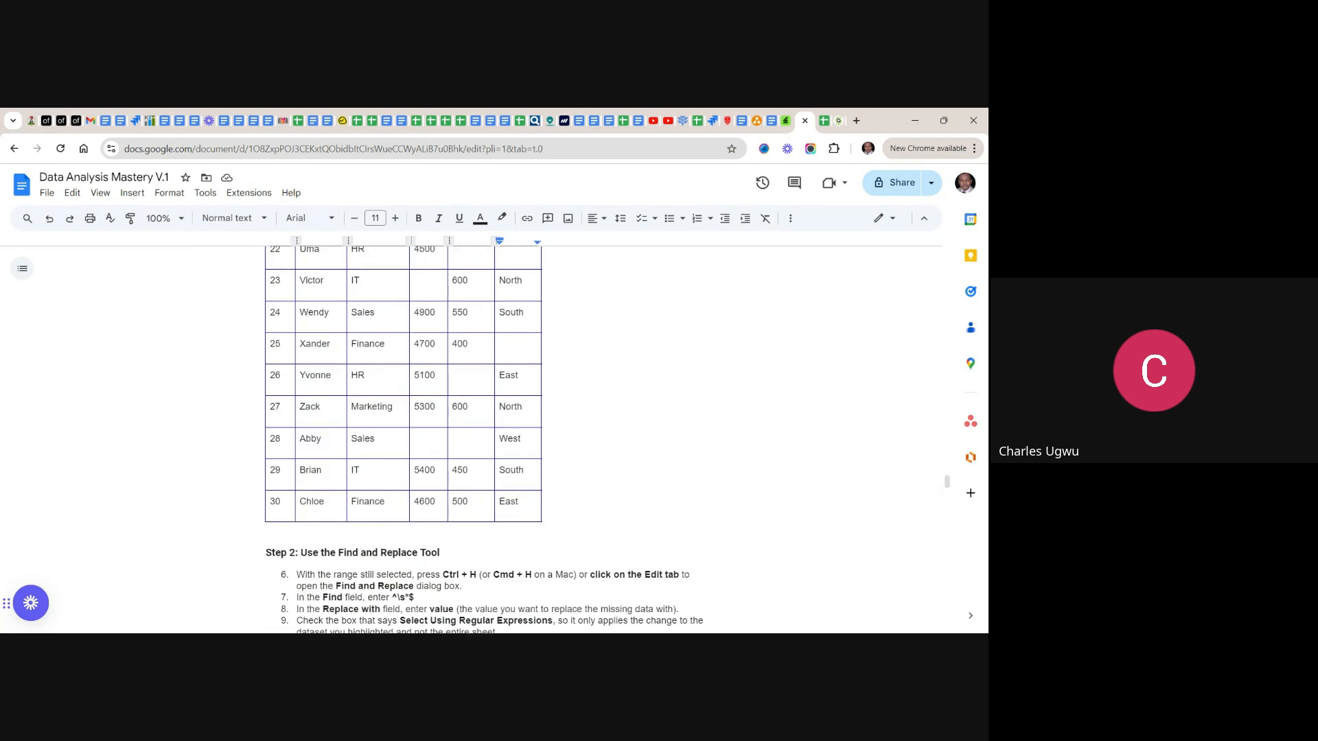
pyautogui.scroll(-4, 403, 440)
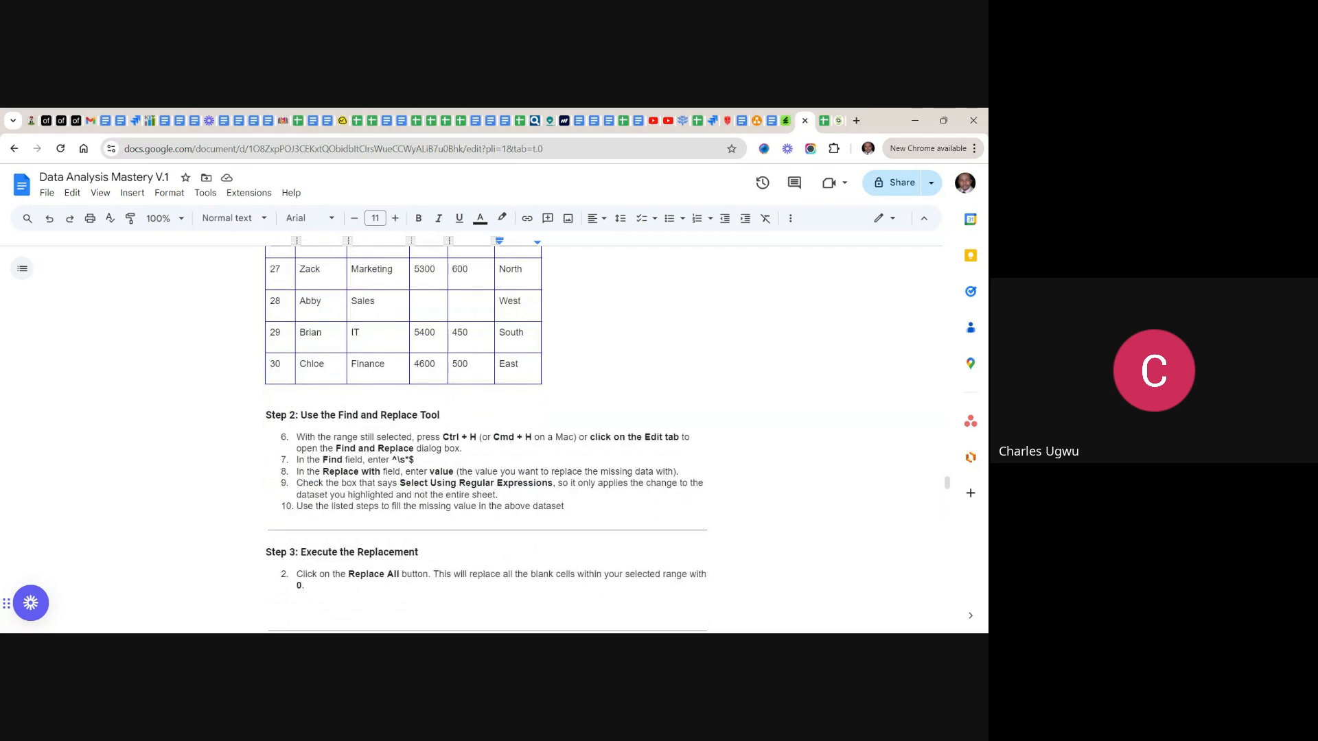
pyautogui.scroll(-3, 403, 439)
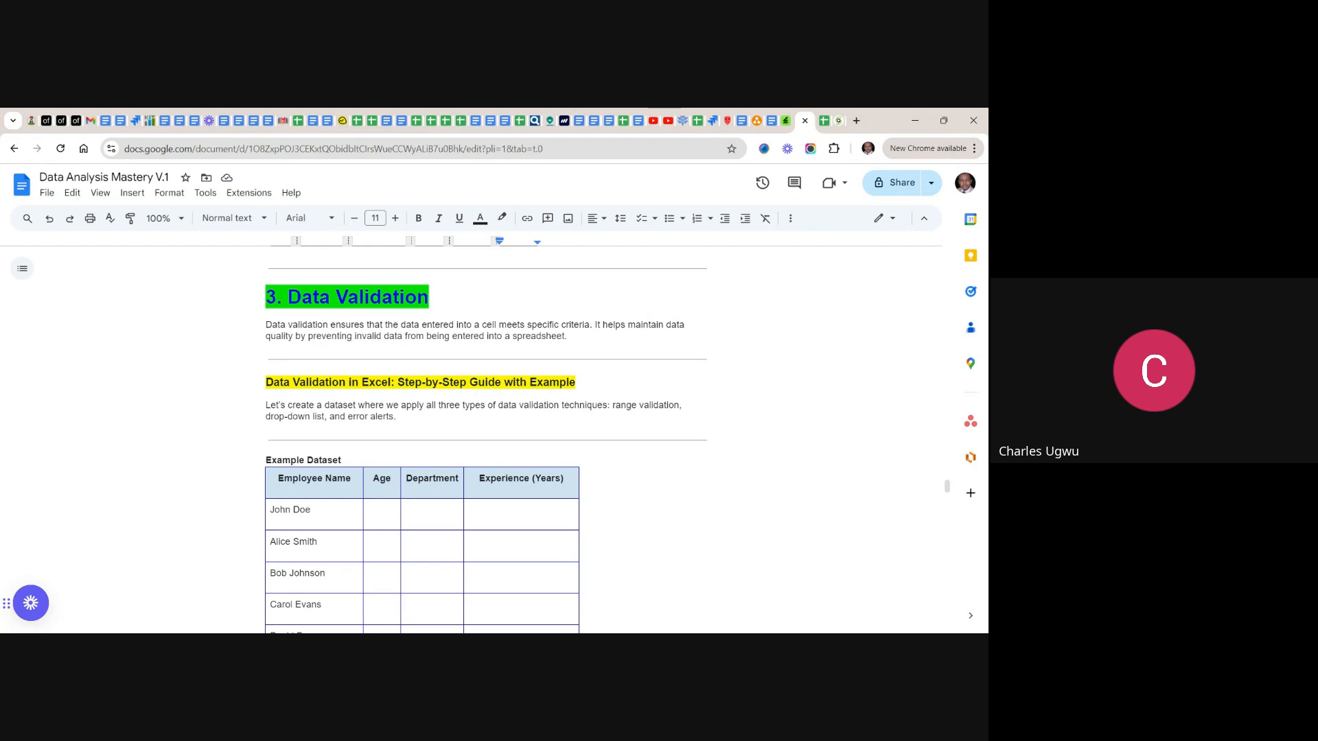
pyautogui.scroll(-2, 486, 440)
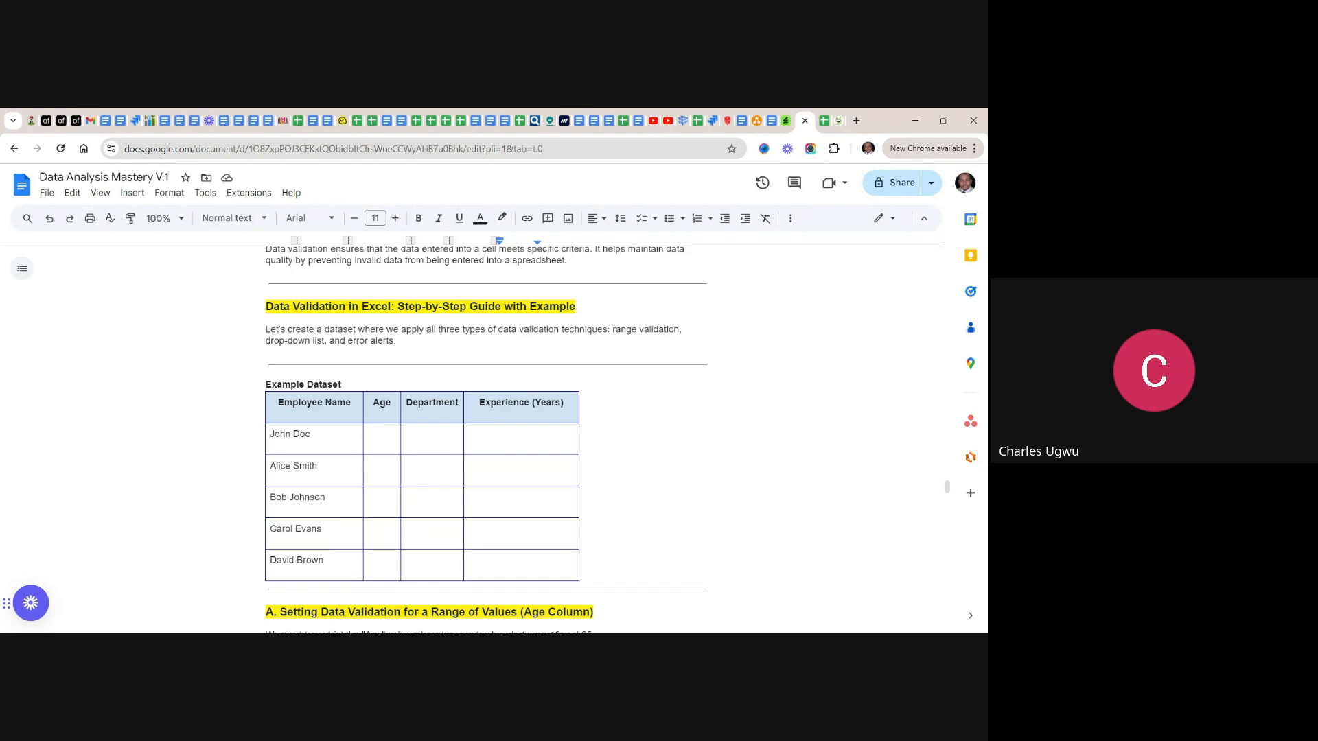
pyautogui.scroll(-1, 486, 439)
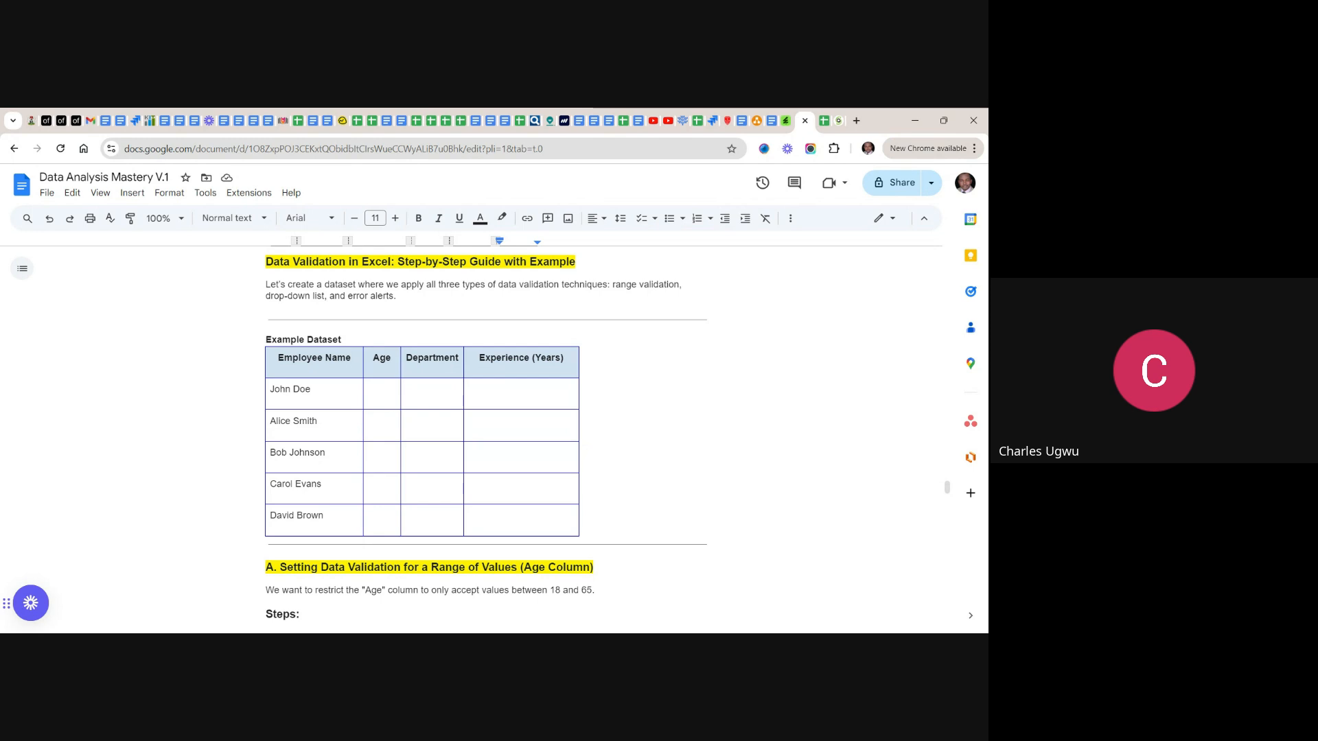
pyautogui.scroll(-1, 486, 439)
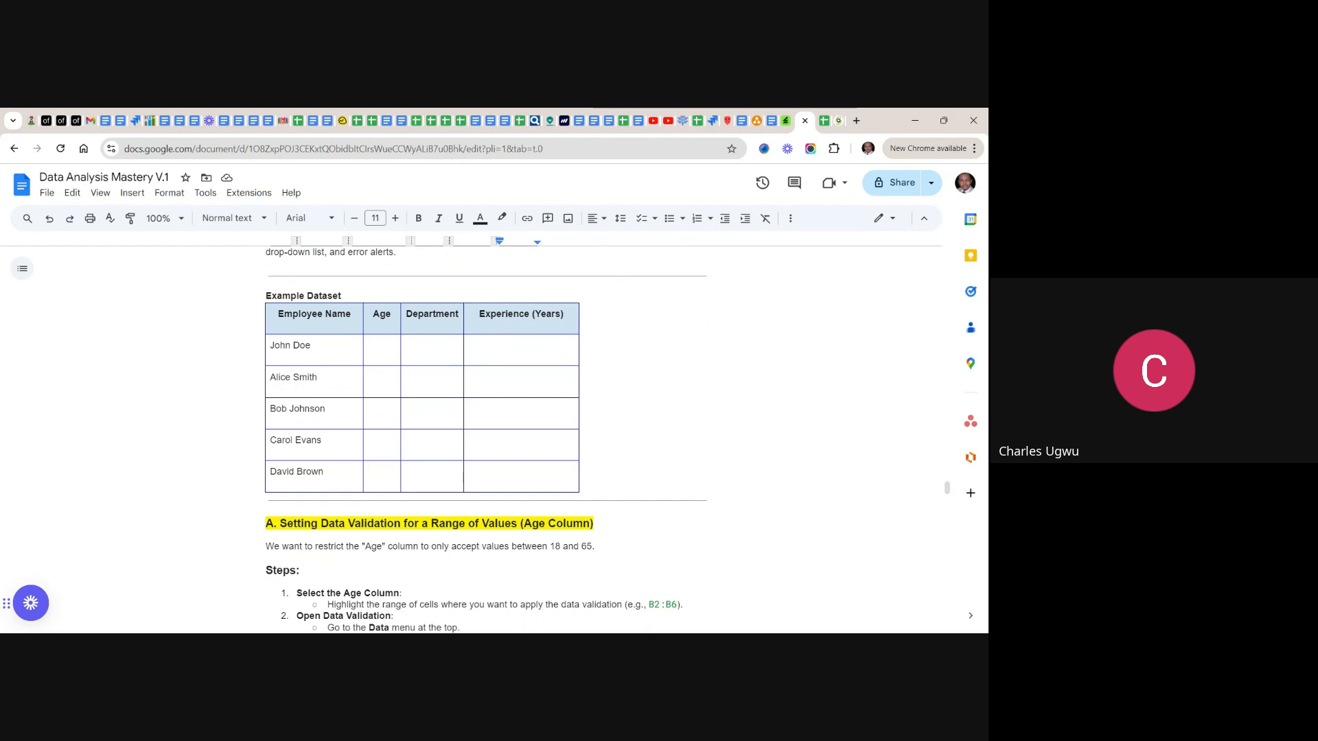
# - Copy the whole Example Dataset table and paste it at A1 in the Excel for Data Manipulation and Analysis spreadsheet
pyautogui.moveTo(278, 314); pyautogui.dragTo(563, 481)
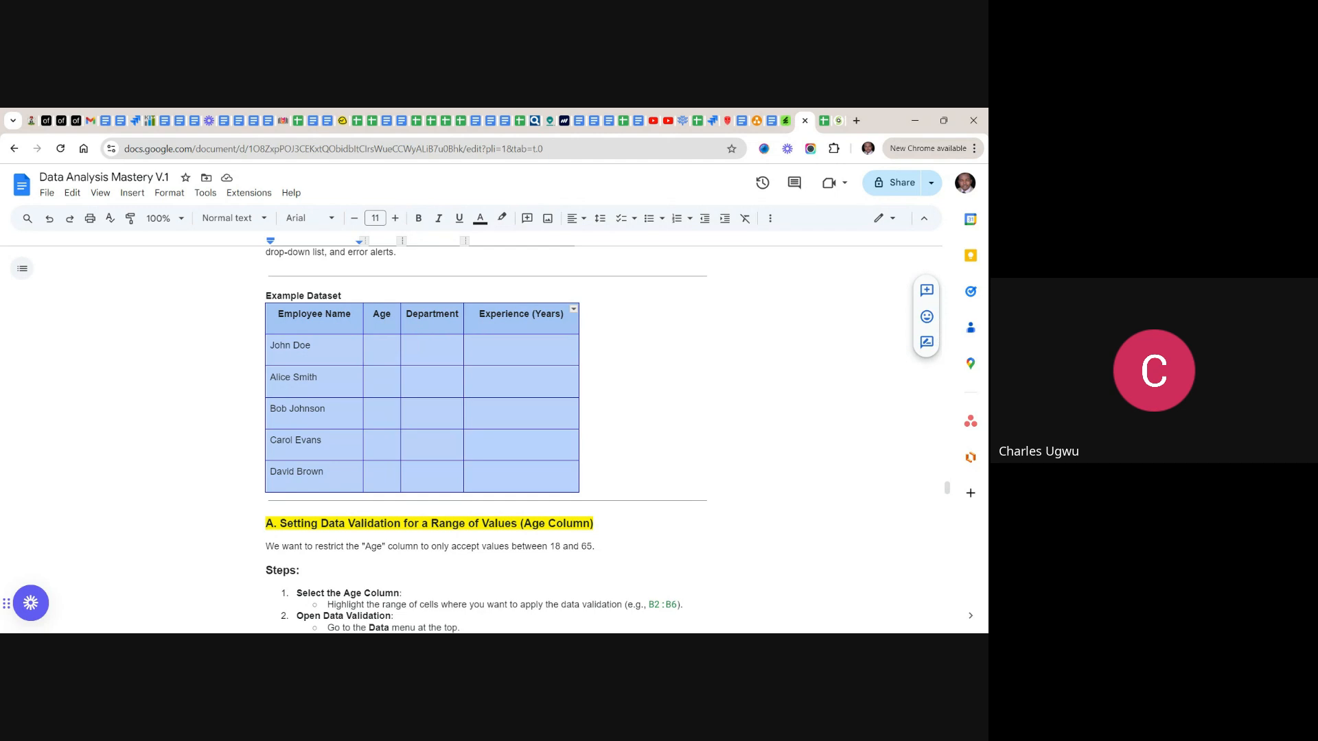
pyautogui.rightClick(551, 474)
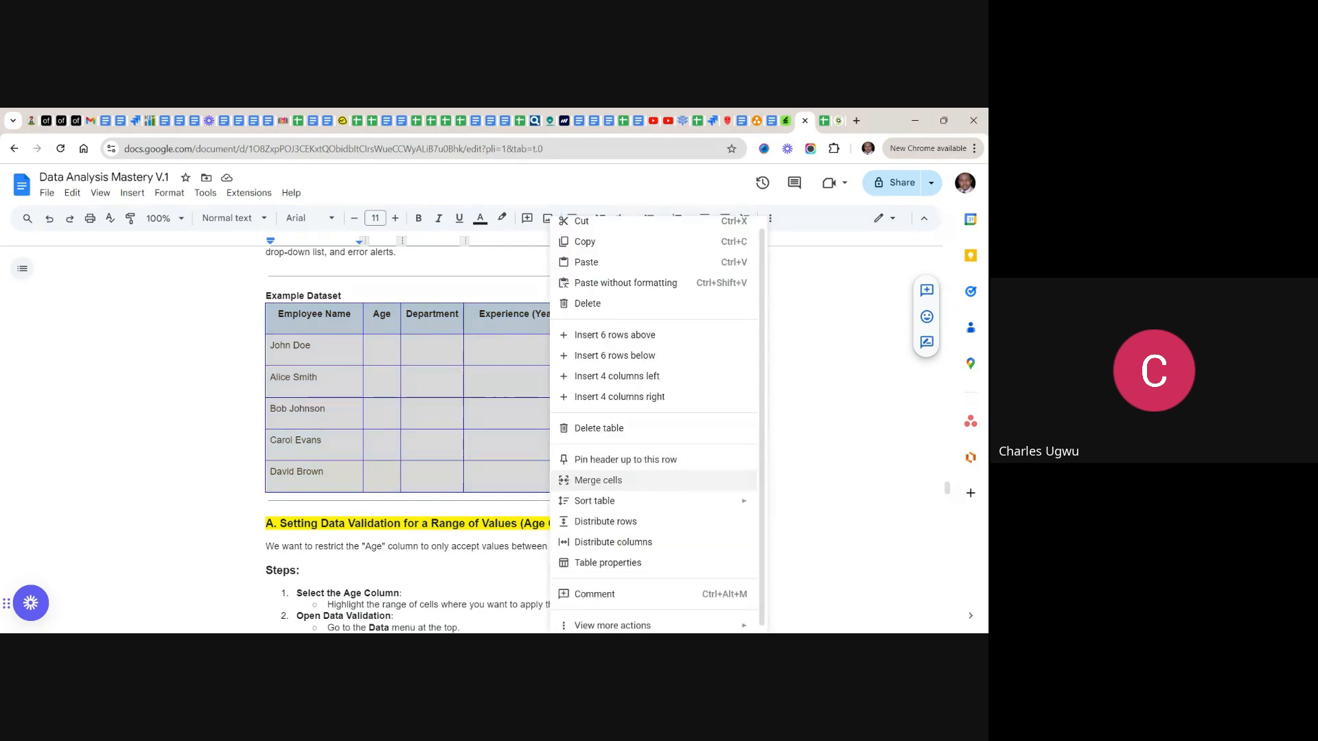
pyautogui.click(588, 246)
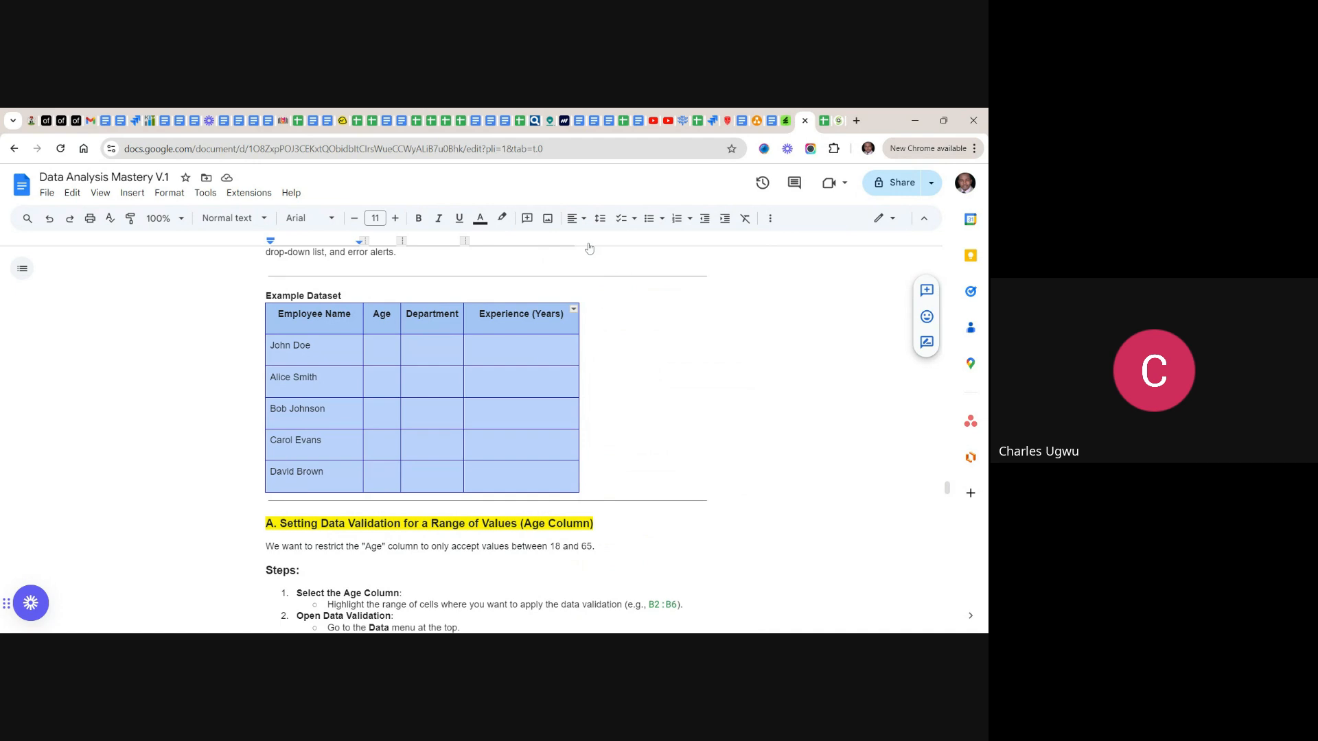
pyautogui.click(831, 125)
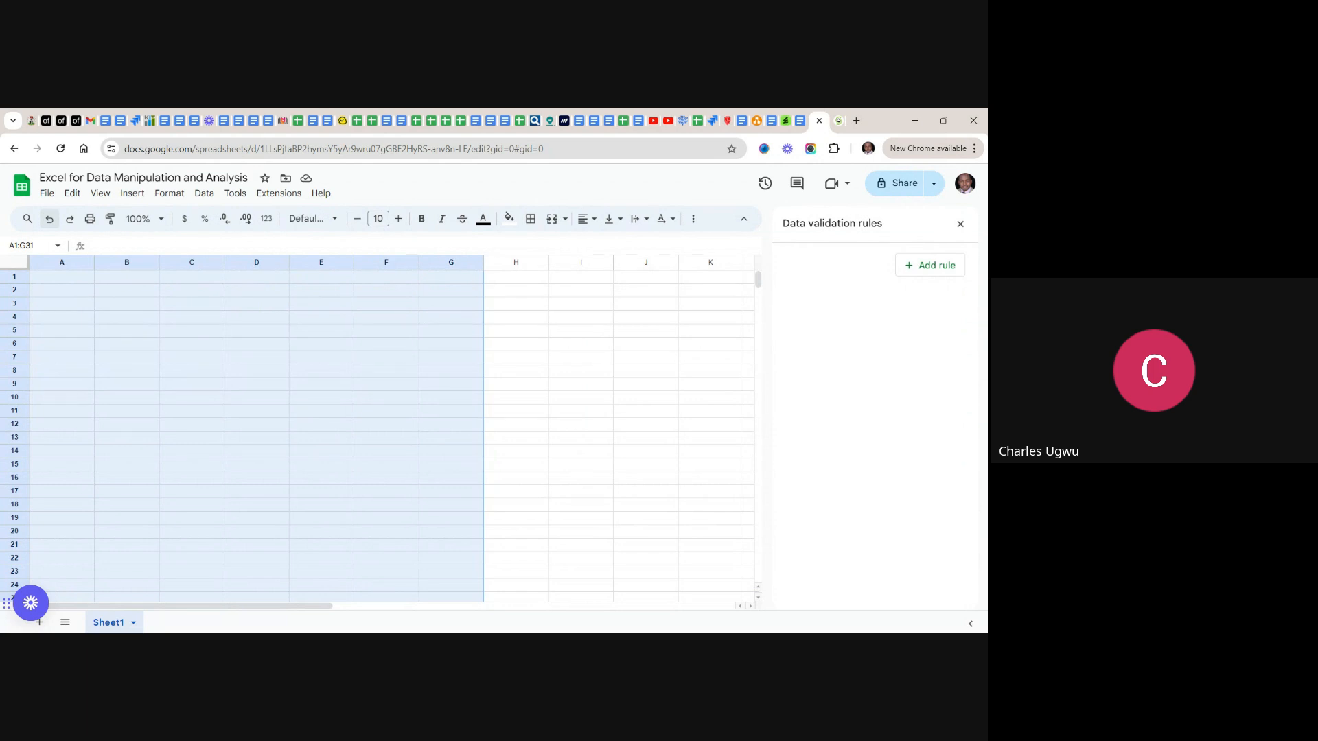
pyautogui.hotkey('ctrl', 'v')
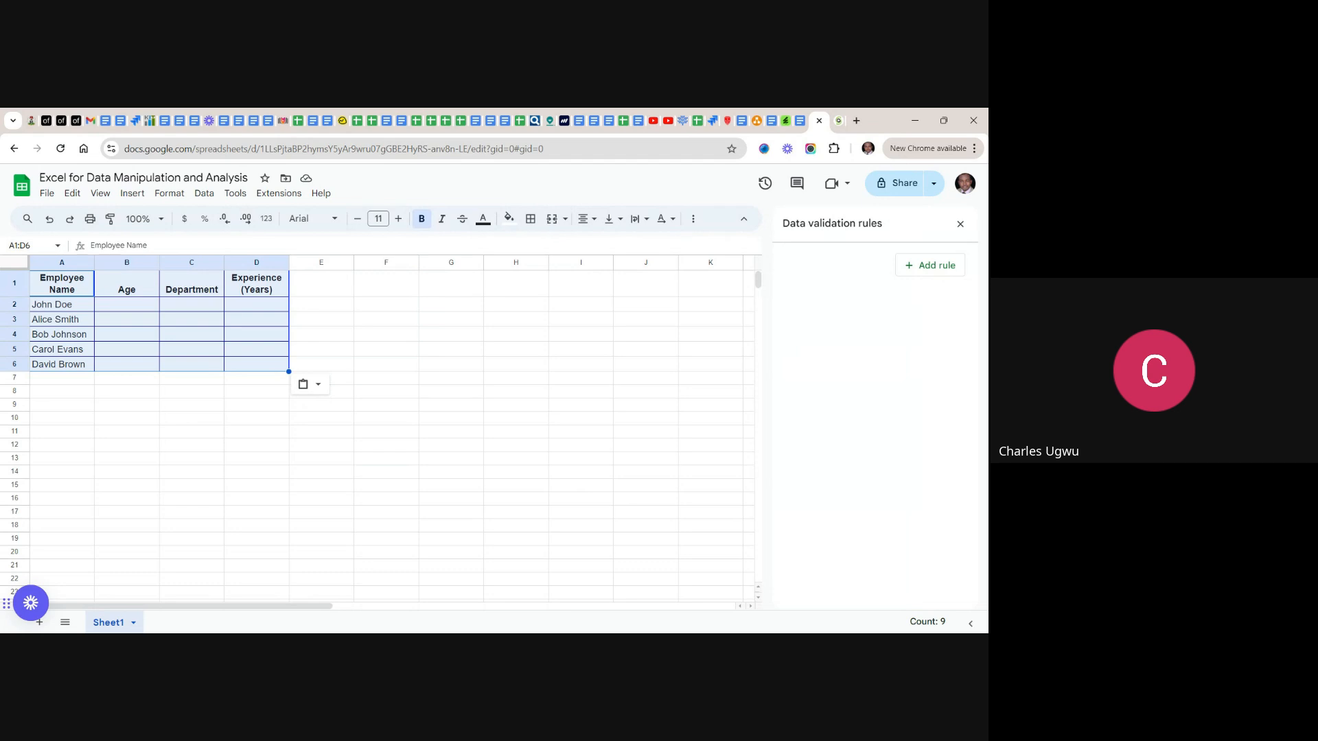
pyautogui.click(121, 310)
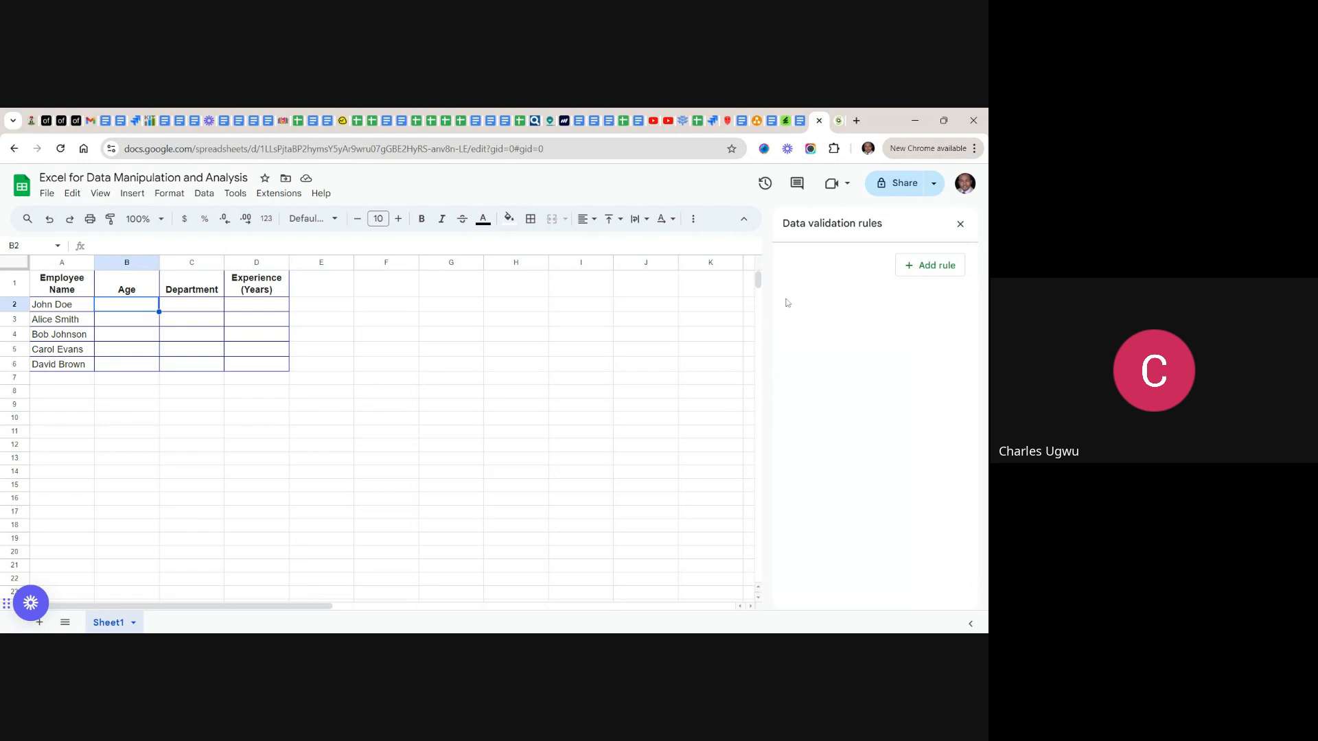
# - Return to the Data Analysis Mastery V.1 document and review the instructions for setting data validation on the Age column
pyautogui.click(800, 122)
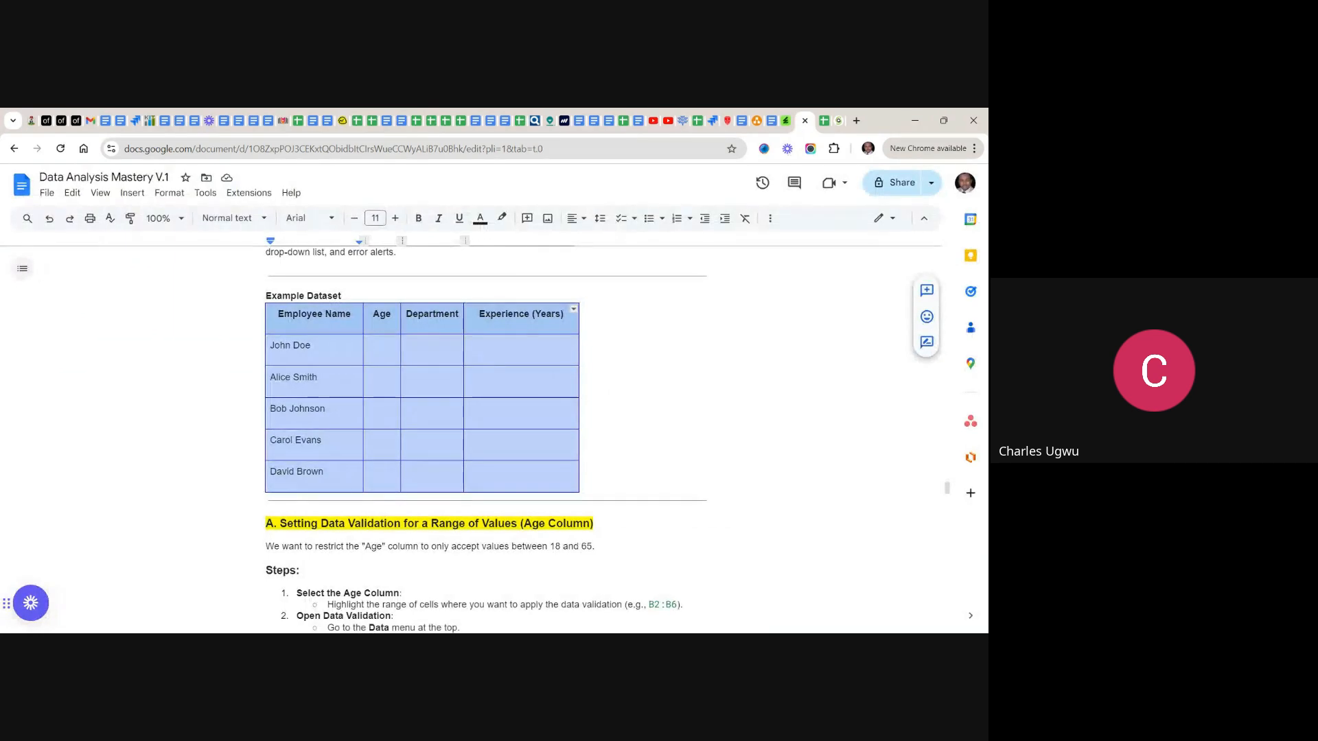
pyautogui.click(521, 349)
pyautogui.scroll(-2, 520, 349)
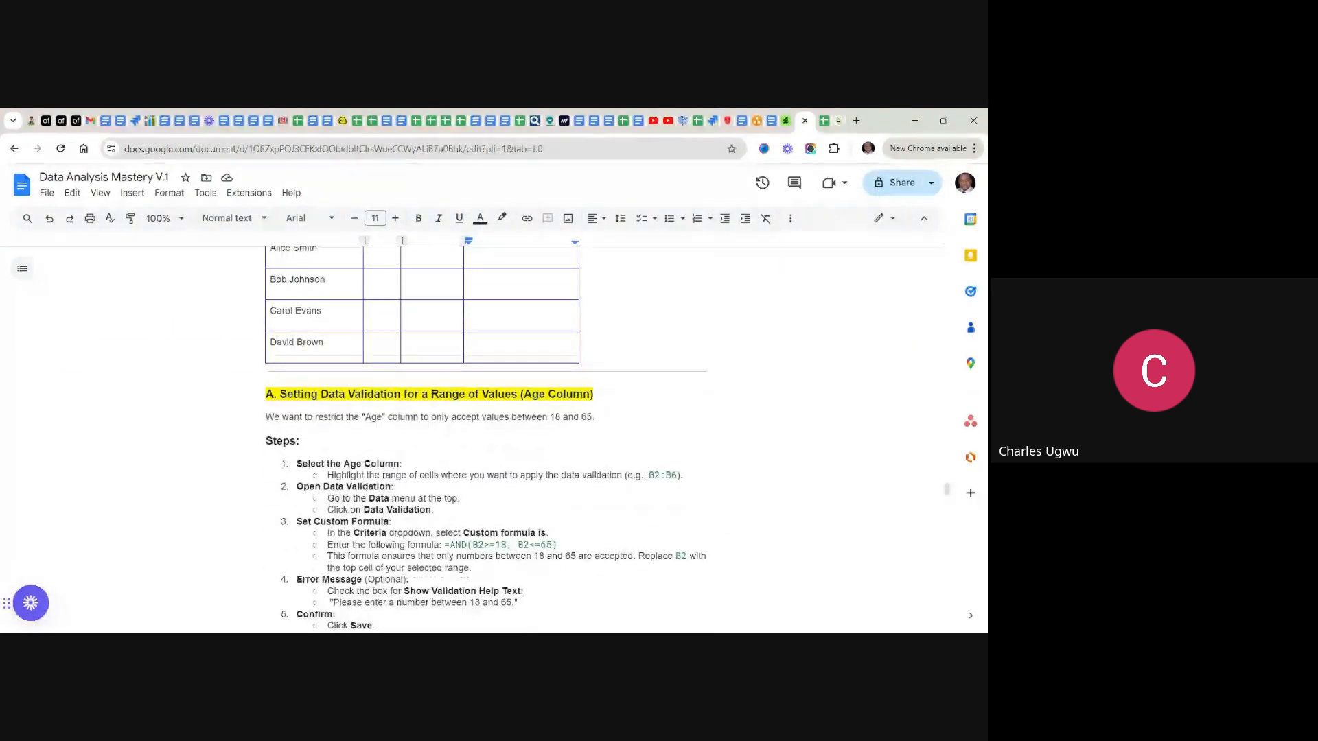
pyautogui.scroll(-1, 520, 349)
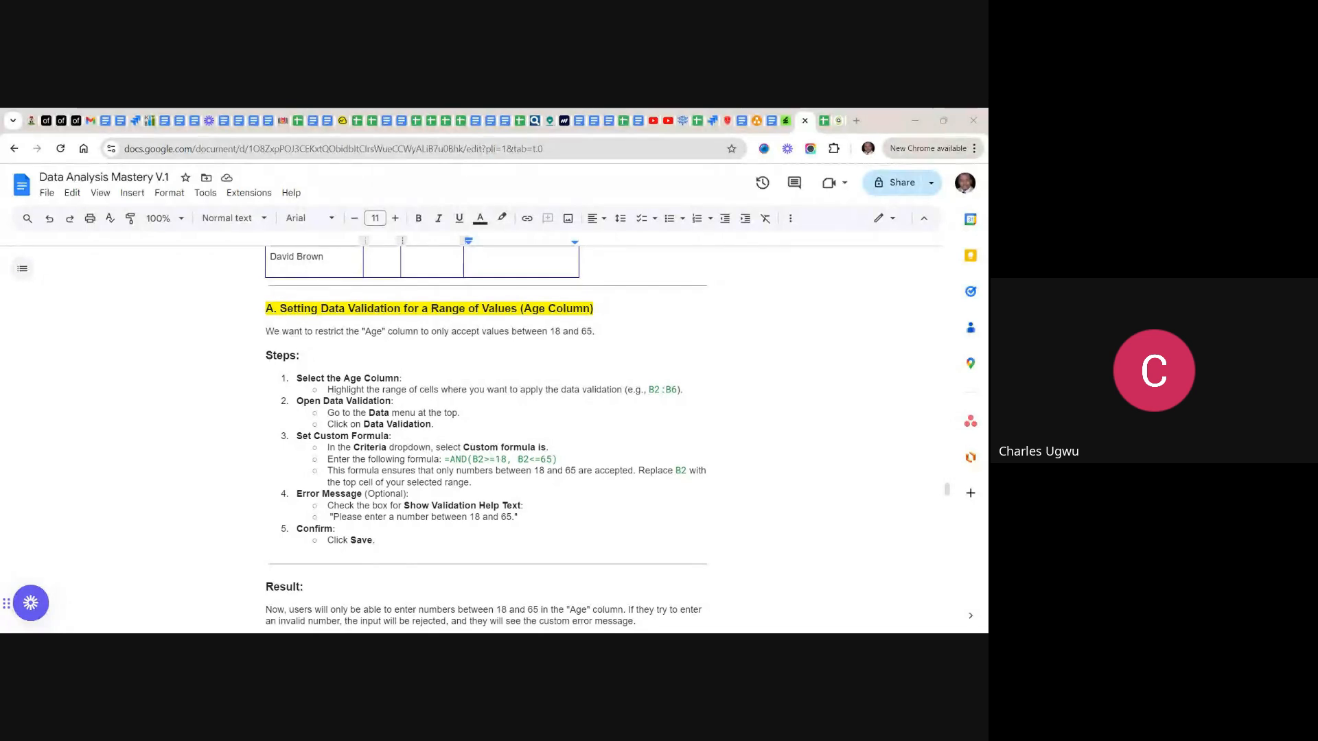
pyautogui.hotkey('alt', 'Tab')
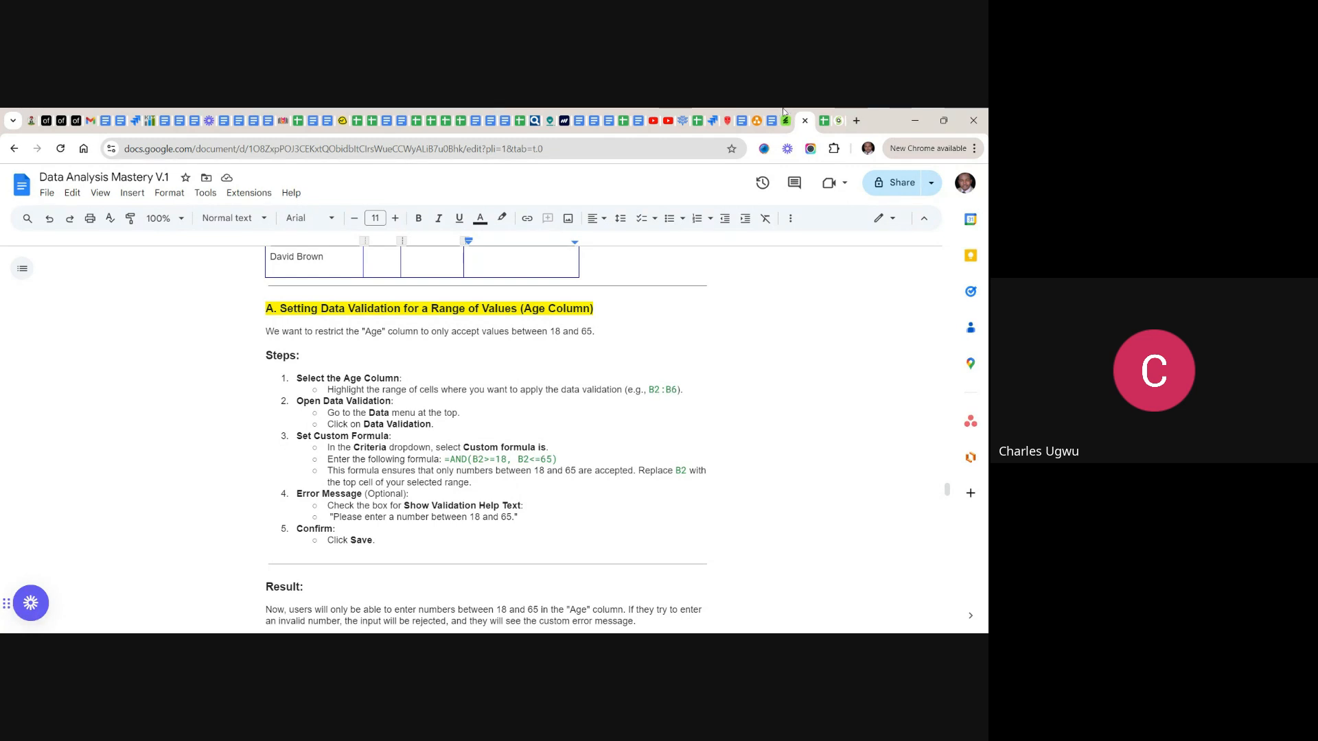
# - In the spreadsheet, add a data validation rule for the Age cells B2:B6 with the criterion Custom formula is
pyautogui.click(825, 122)
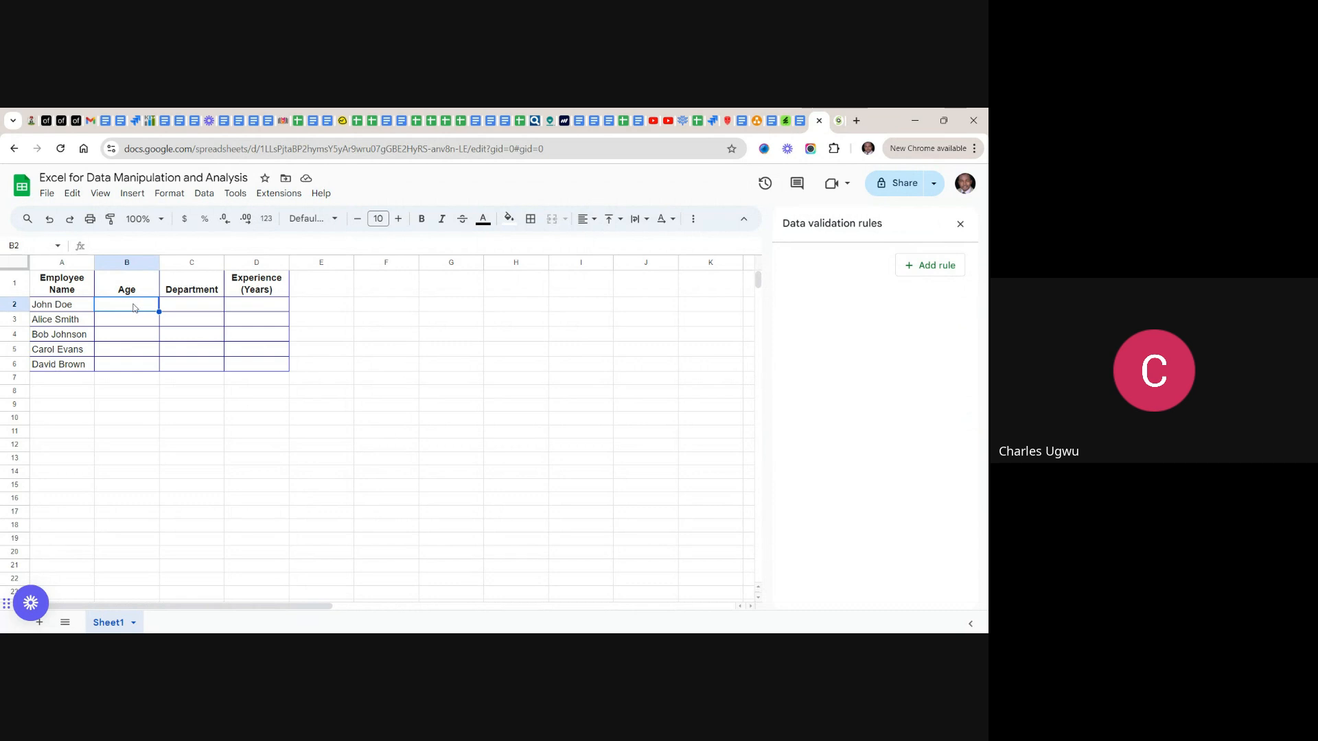
pyautogui.moveTo(134, 308); pyautogui.dragTo(136, 366)
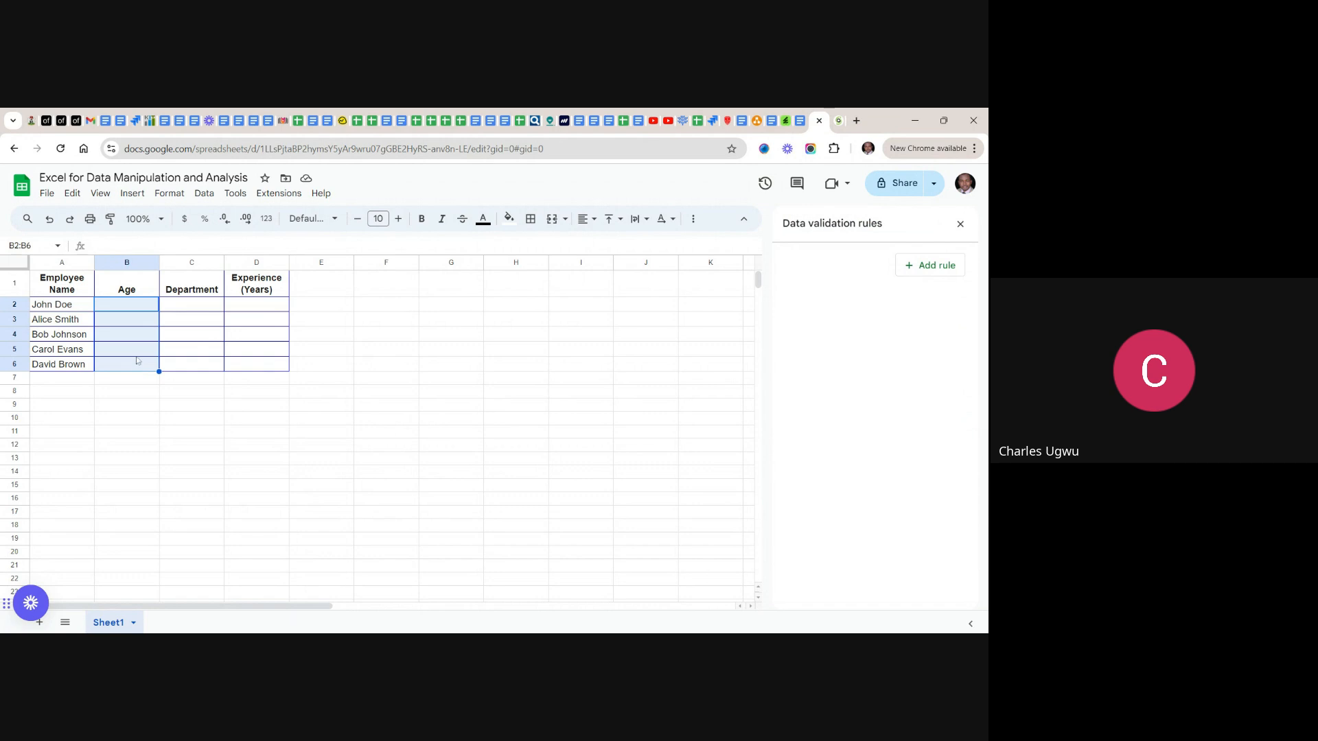
pyautogui.click(203, 199)
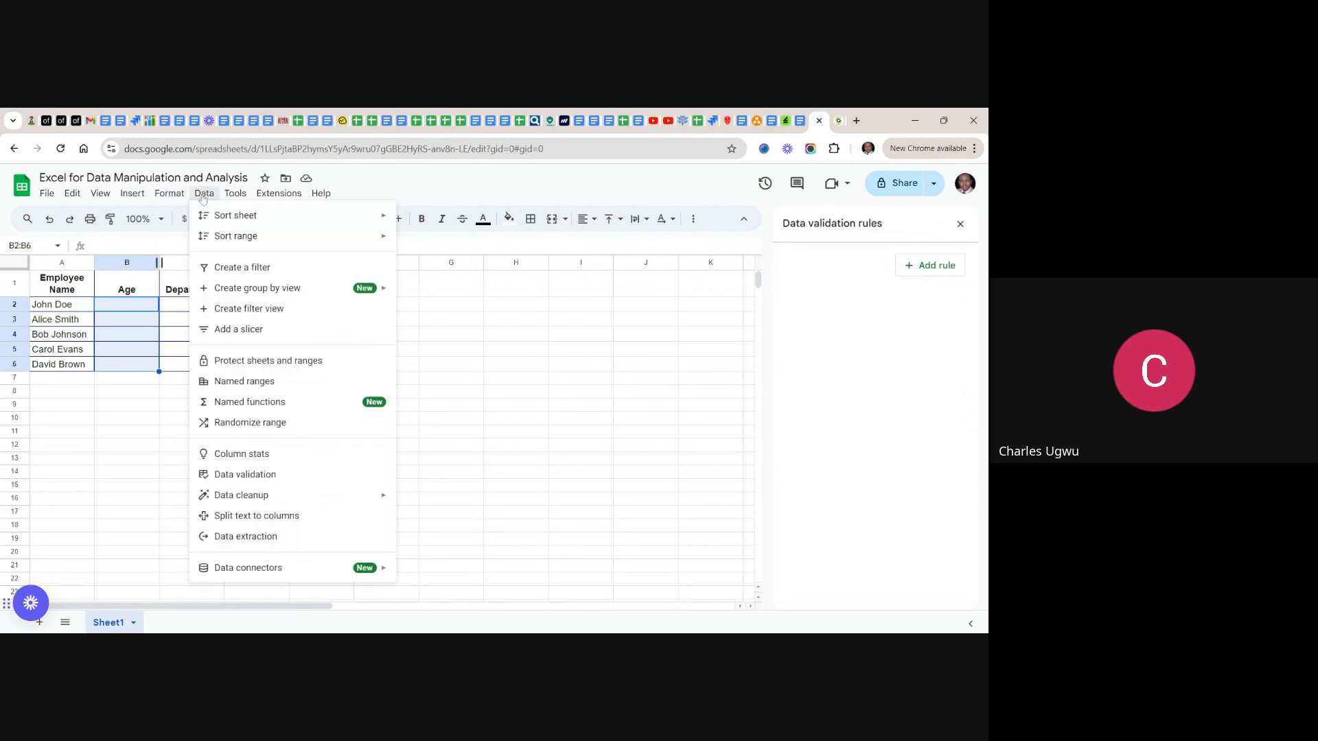
pyautogui.click(252, 478)
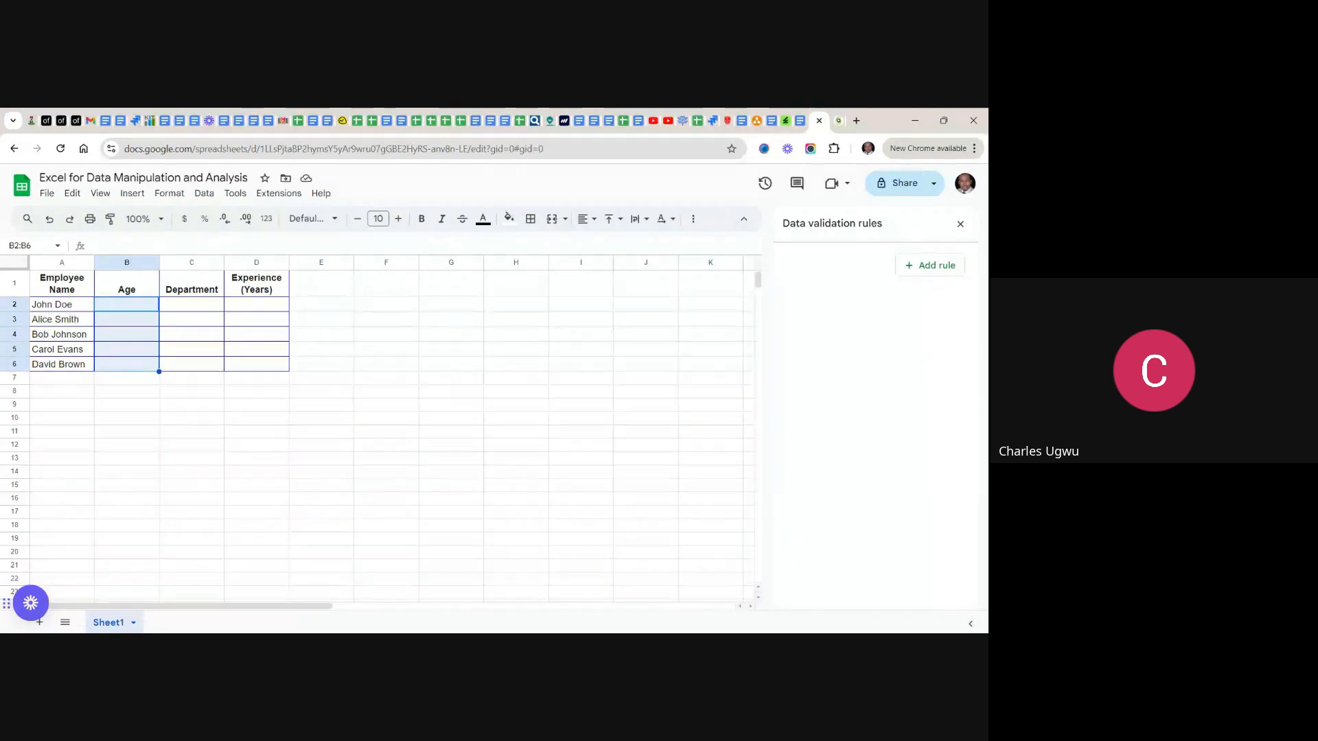
pyautogui.click(927, 271)
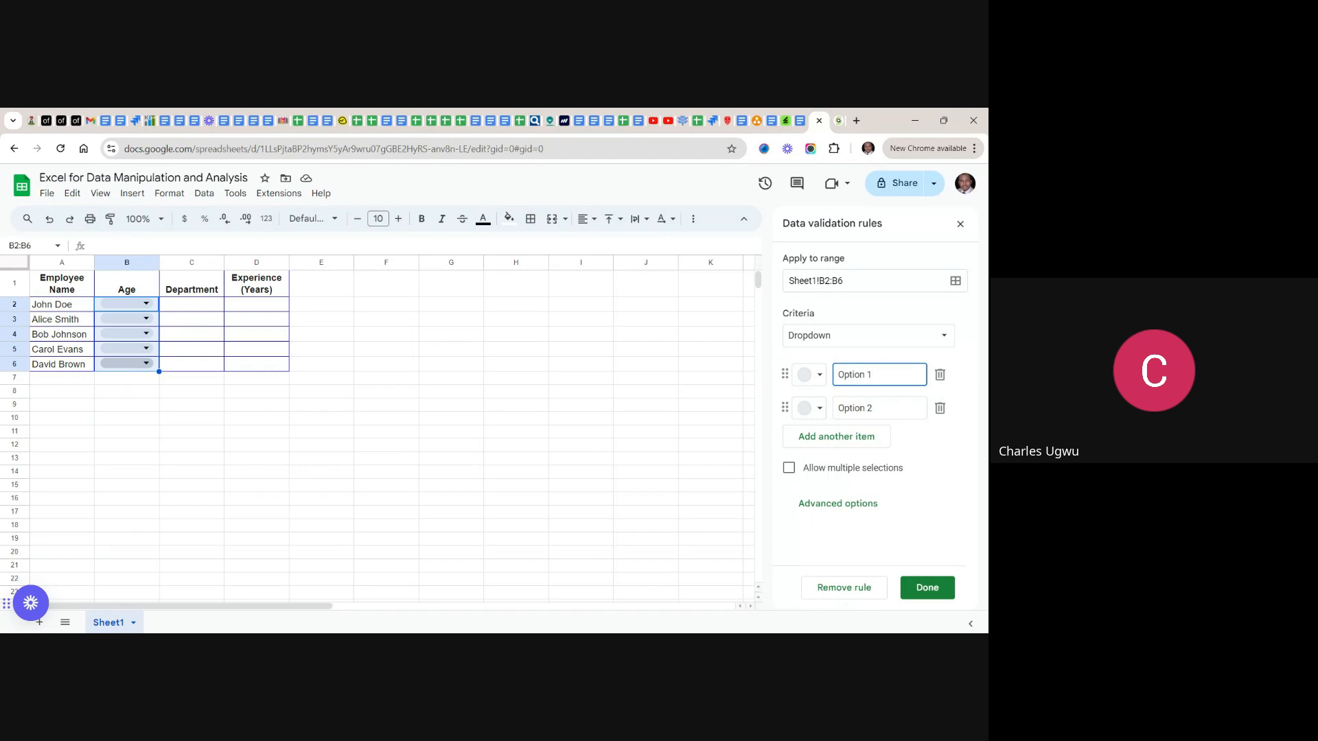
pyautogui.click(943, 340)
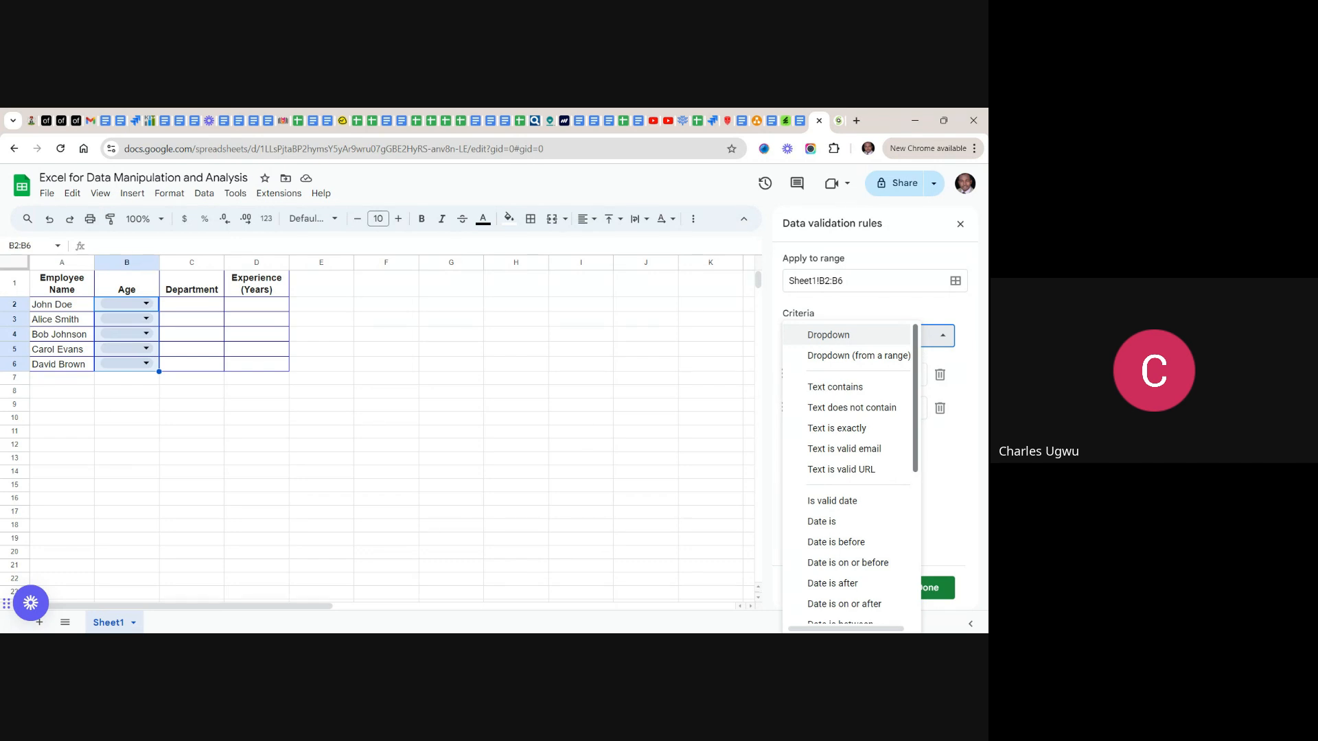
pyautogui.moveTo(915, 362); pyautogui.dragTo(930, 532)
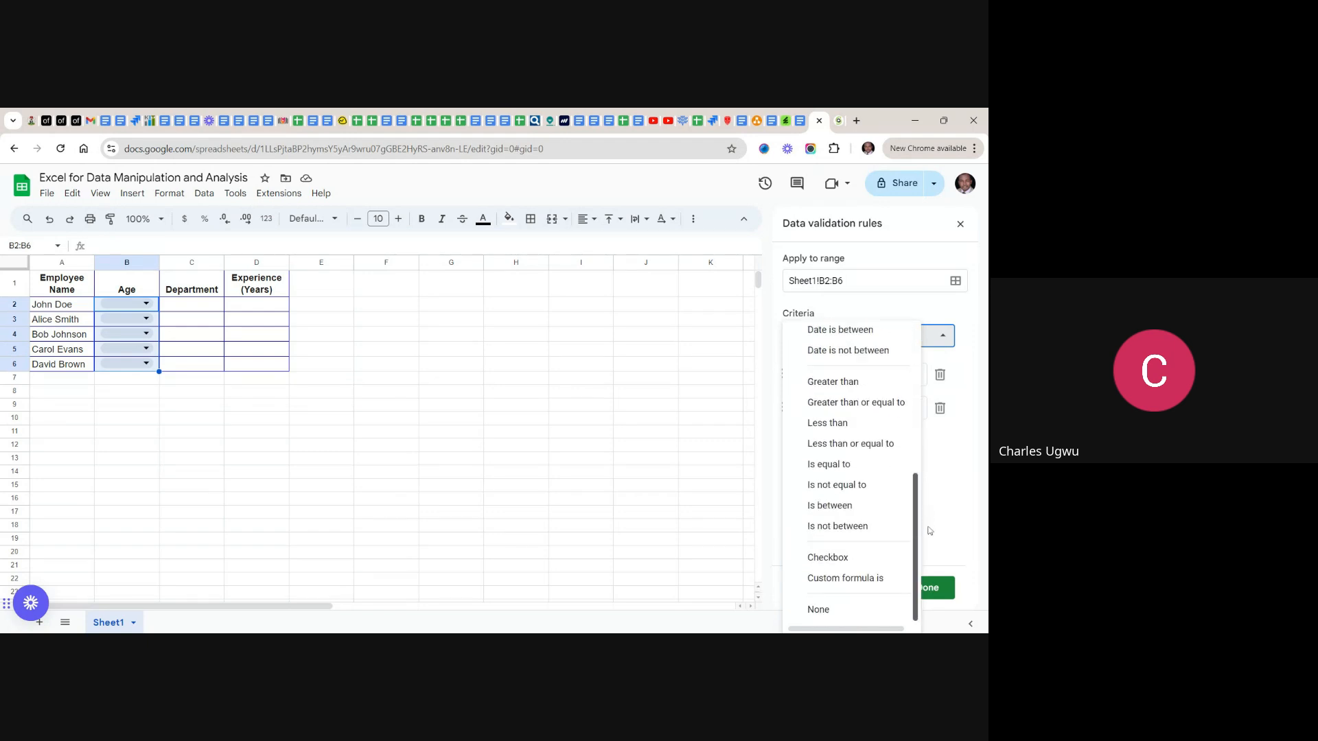
pyautogui.click(843, 580)
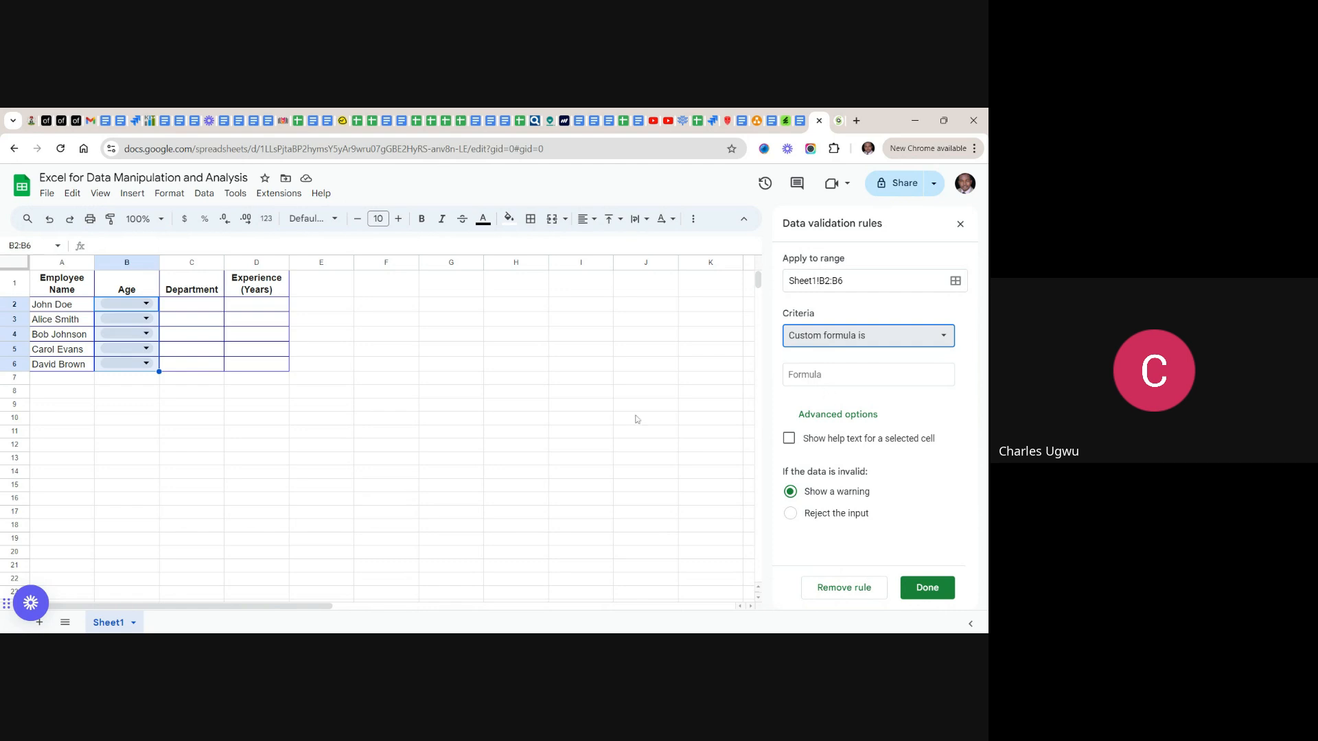
# - Copy the formula =AND(B2>=18, B2<=65) from the Data Analysis Mastery V.1 document into the spreadsheet's custom-formula rule for B2:B6
pyautogui.click(800, 123)
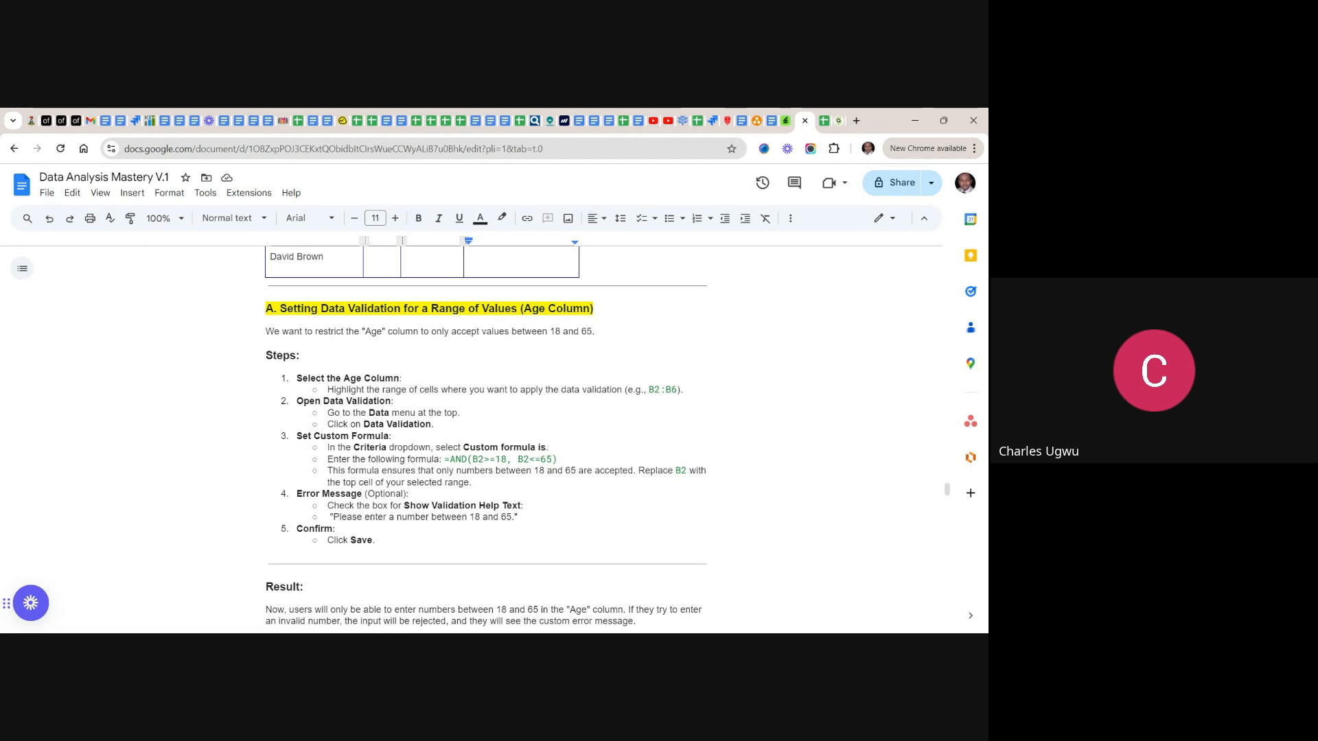
pyautogui.moveTo(558, 459); pyautogui.dragTo(443, 459)
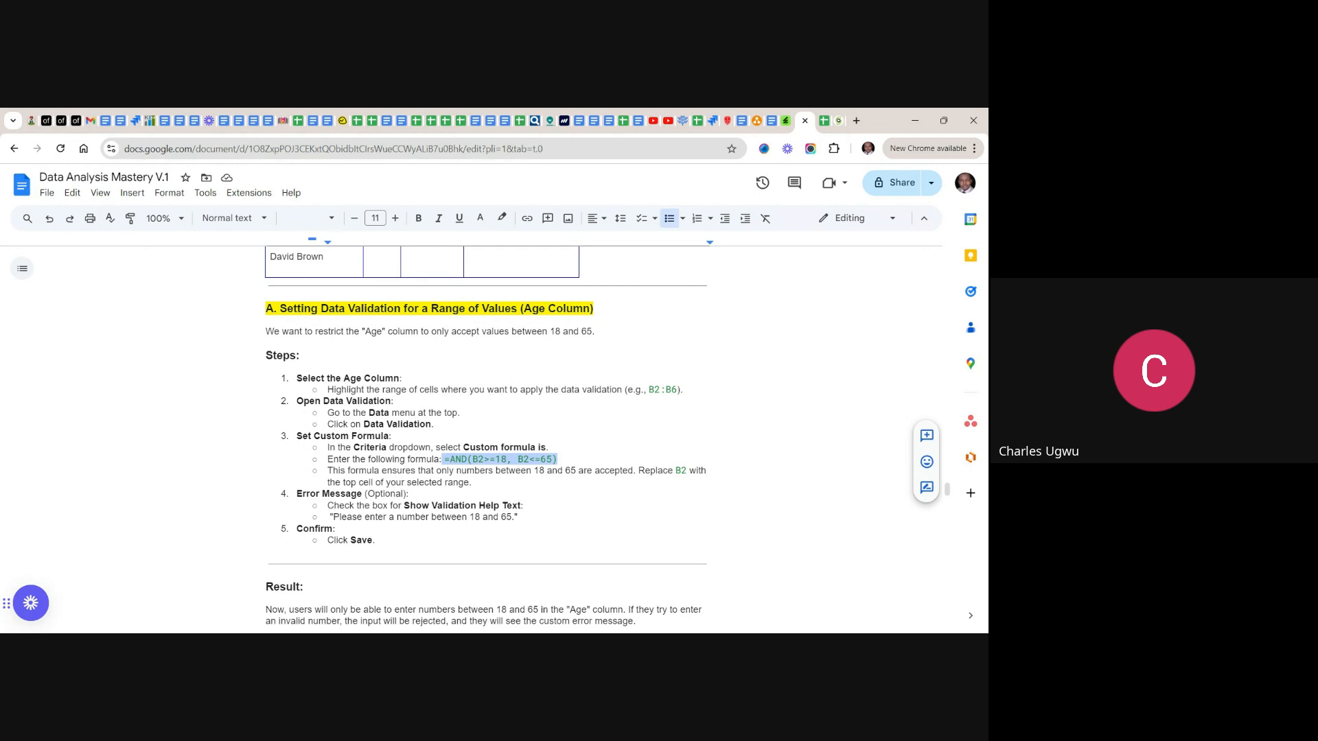
pyautogui.doubleClick(458, 459)
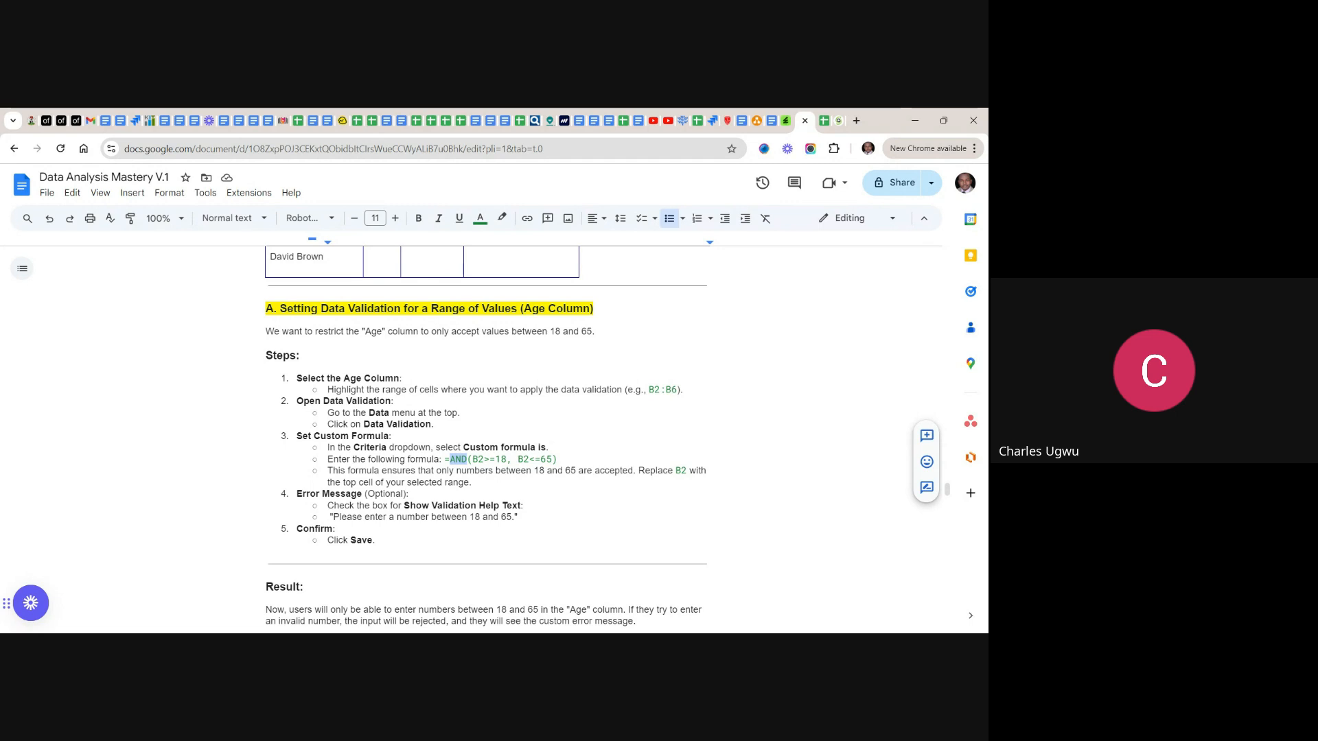
pyautogui.click(559, 459)
pyautogui.moveTo(558, 460); pyautogui.dragTo(444, 459)
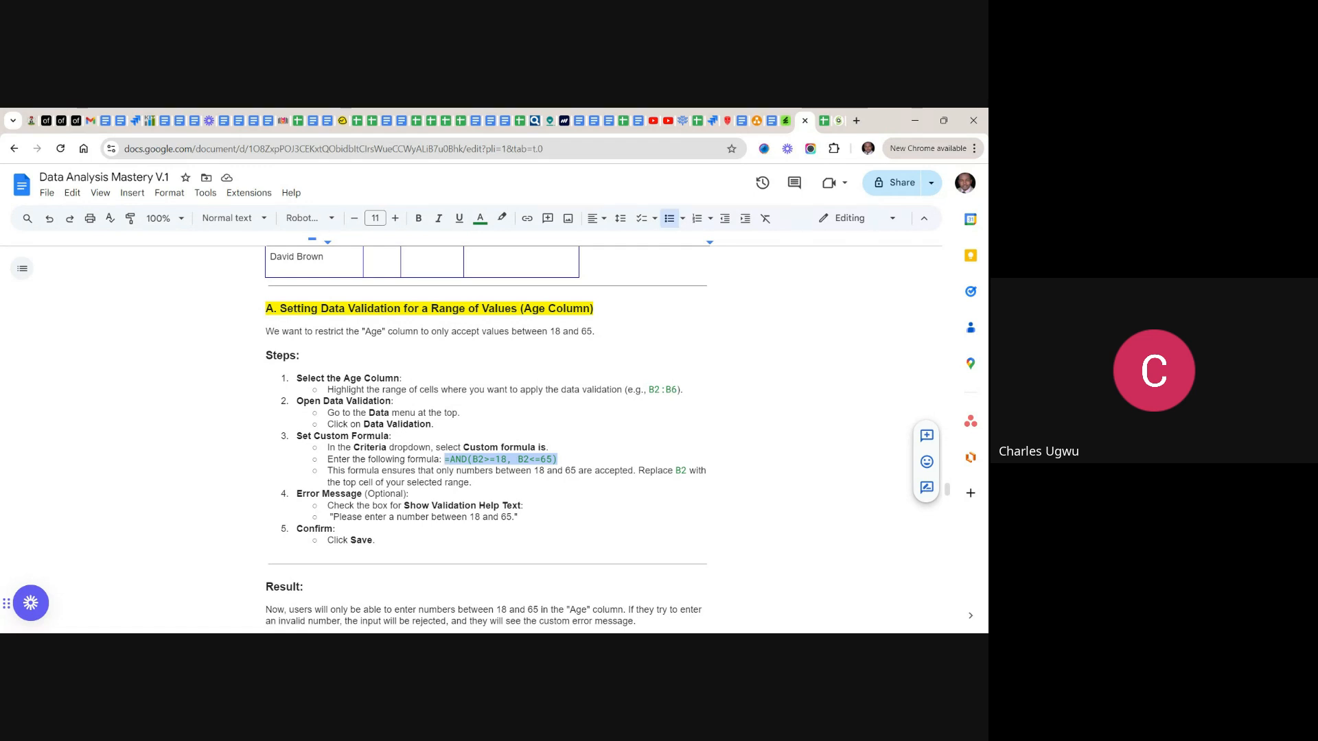
pyautogui.rightClick(450, 459)
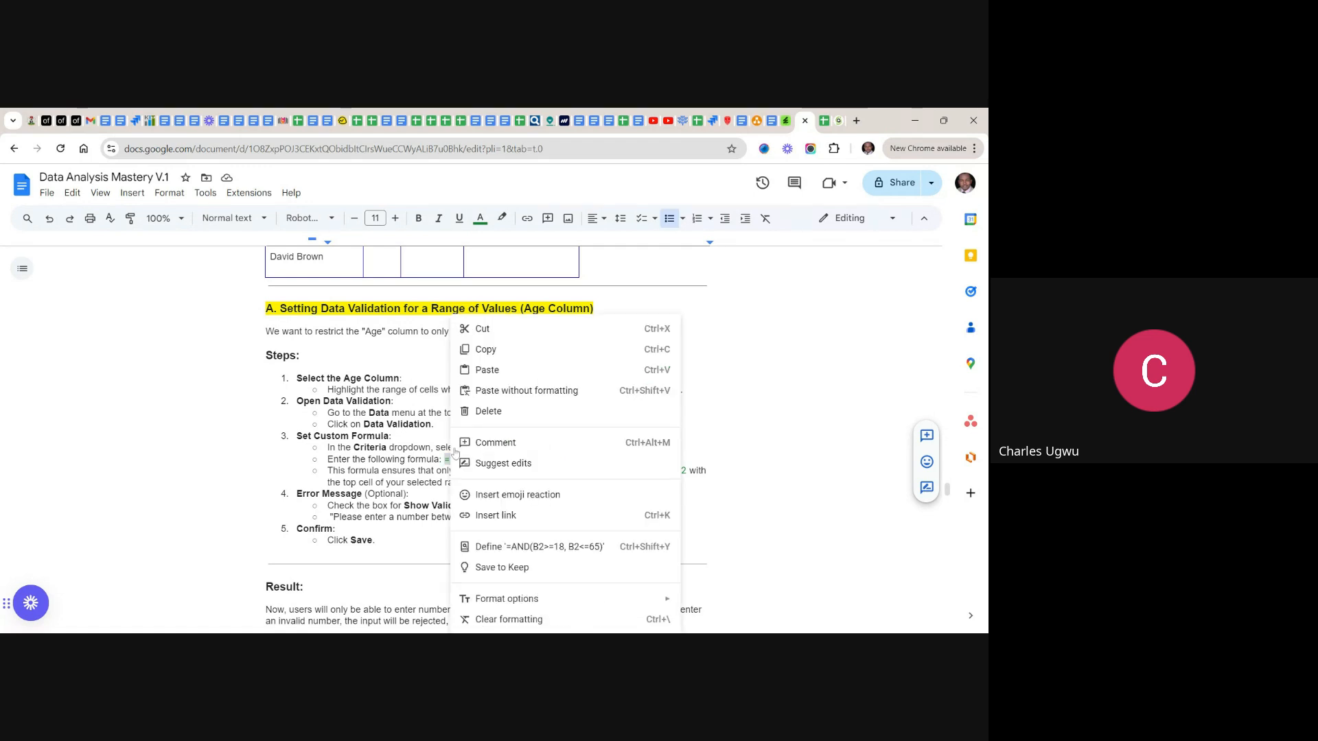
pyautogui.click(488, 350)
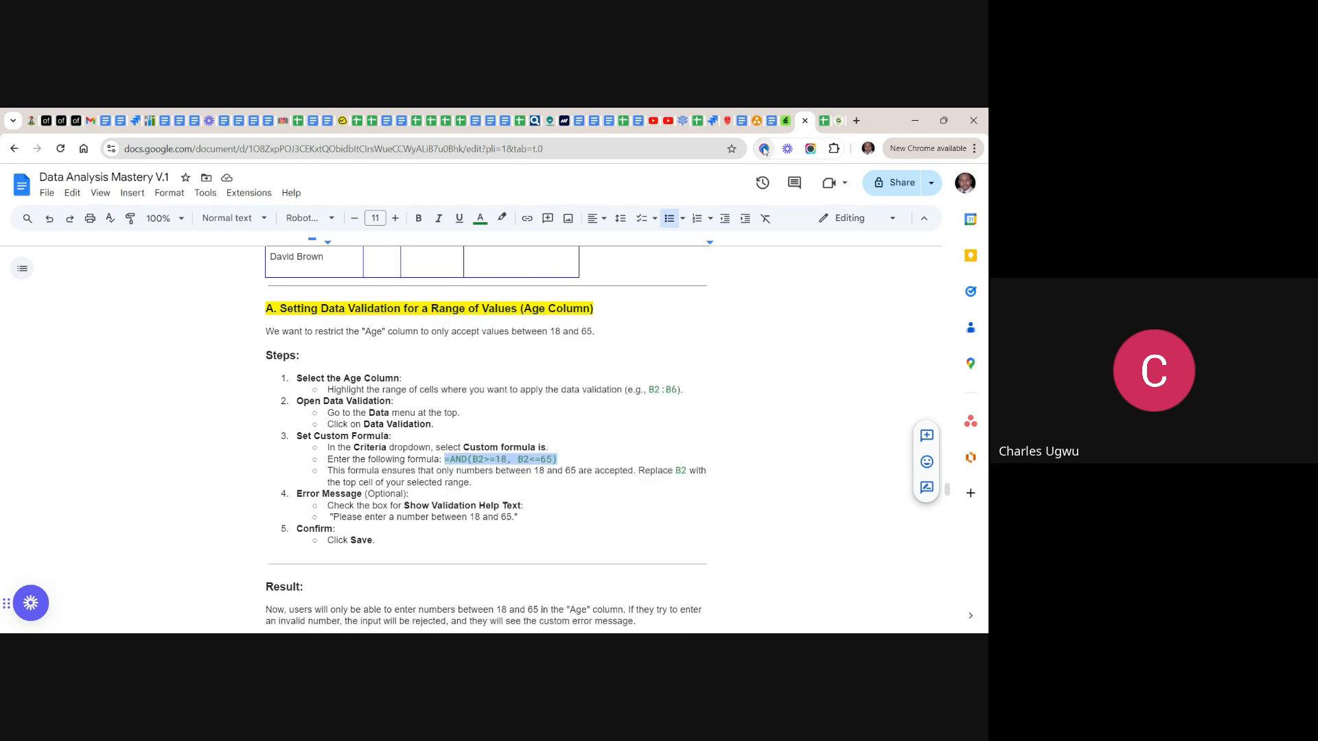
pyautogui.click(823, 121)
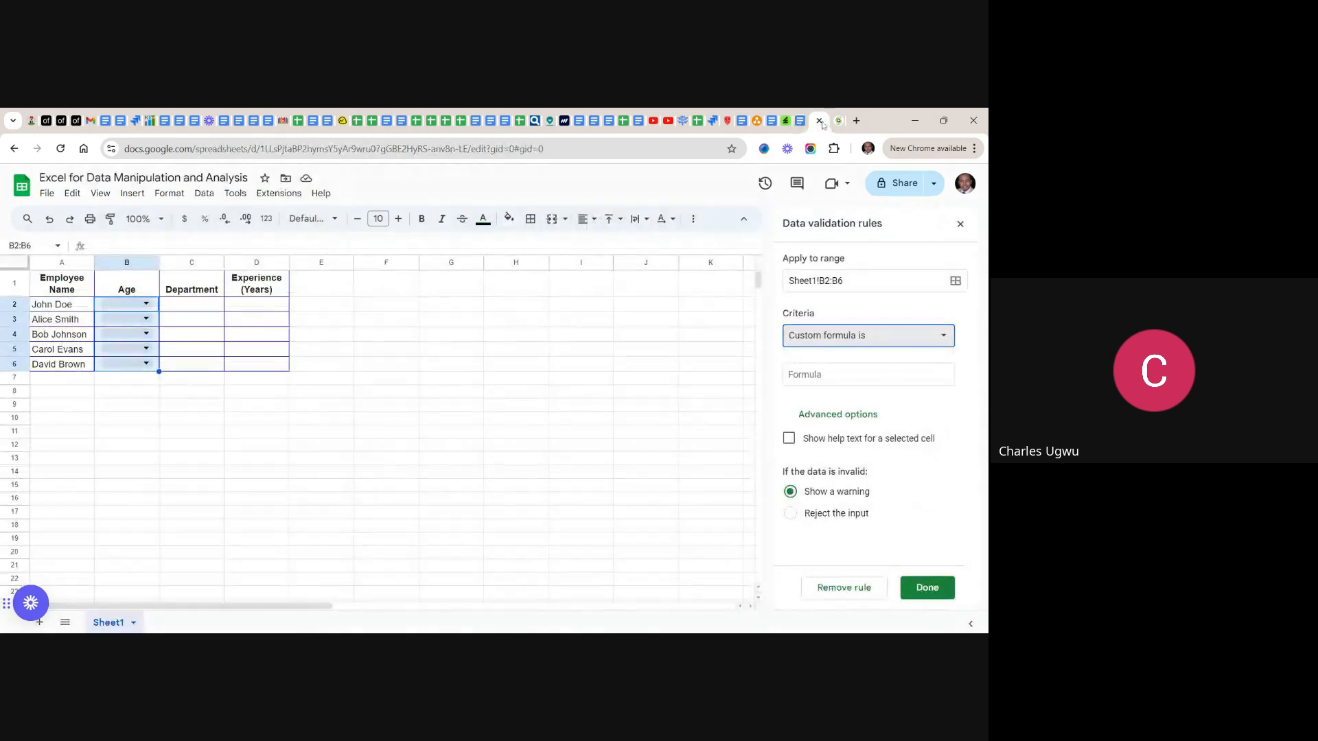
pyautogui.click(868, 374)
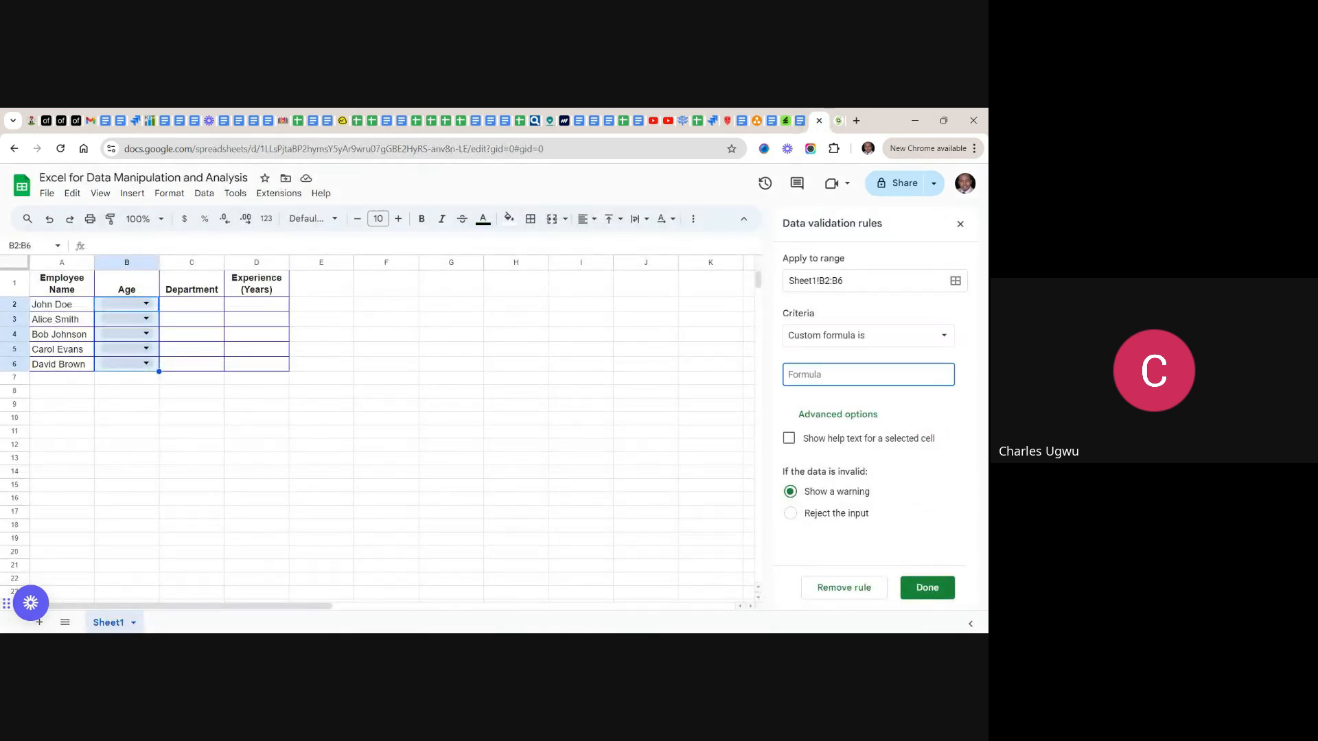
pyautogui.hotkey('ctrl', 'v')
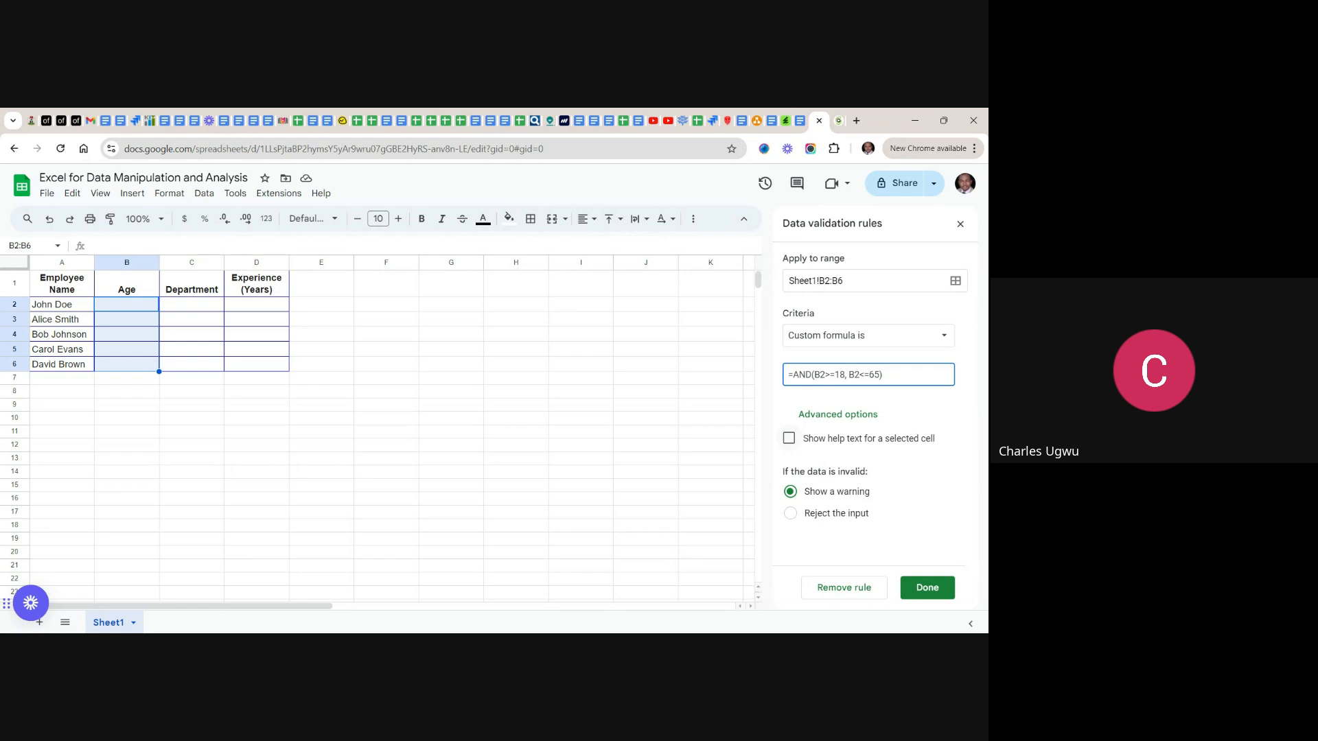
# - Enable help text for the rule and replace its default with the document's message "Please enter a number between 18 and 65."
pyautogui.click(789, 439)
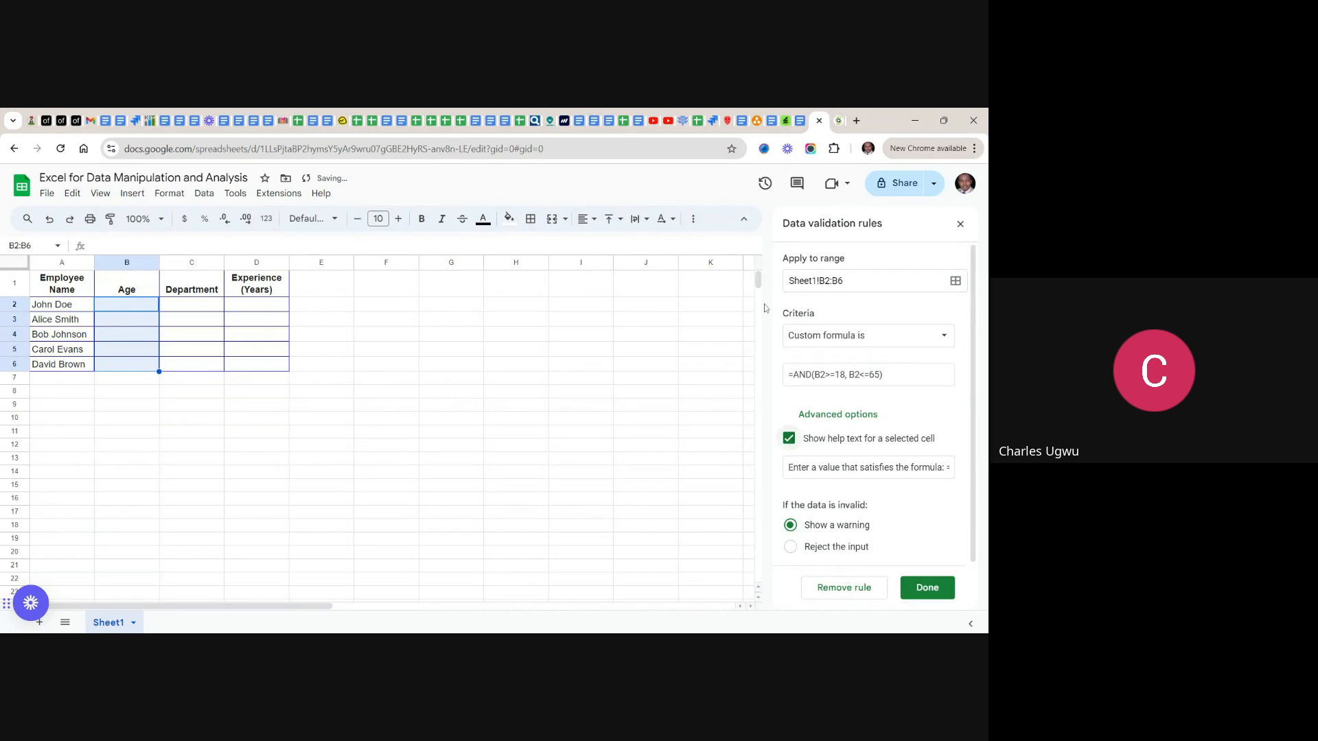
pyautogui.click(800, 123)
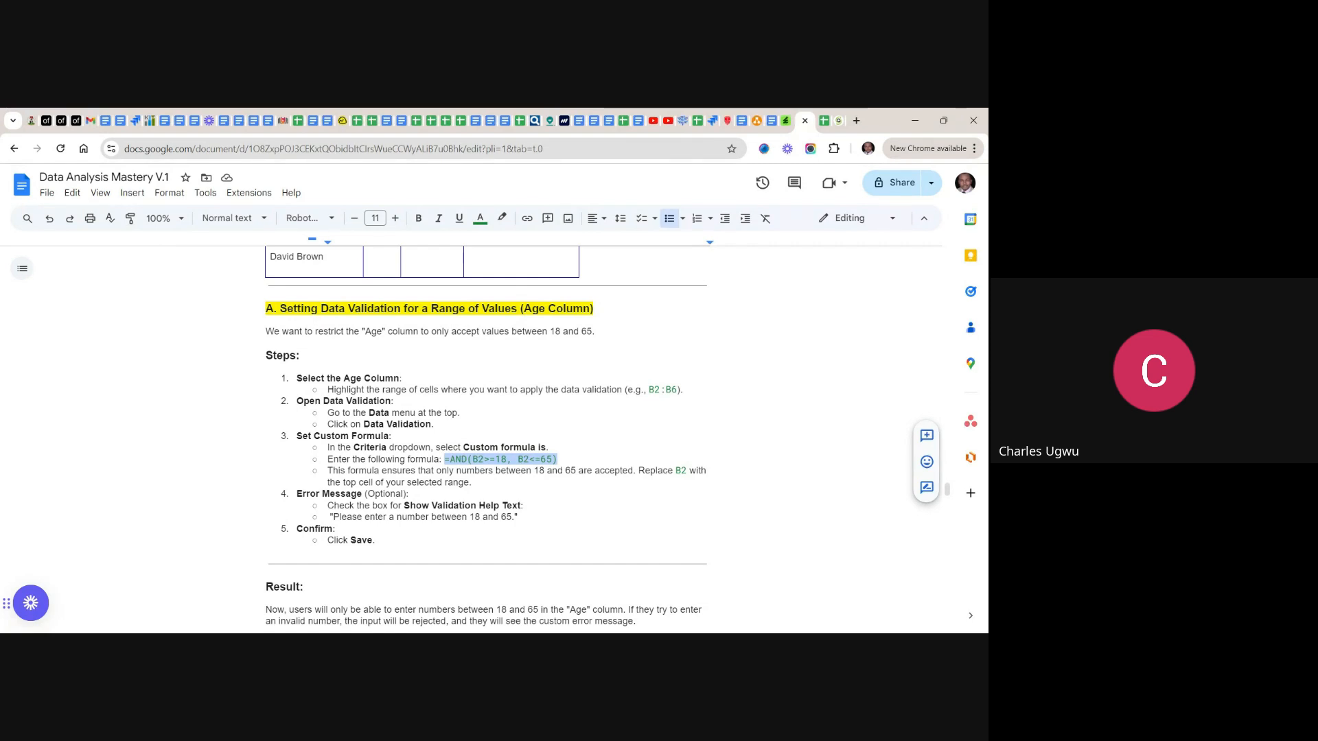
pyautogui.moveTo(518, 517); pyautogui.dragTo(330, 517)
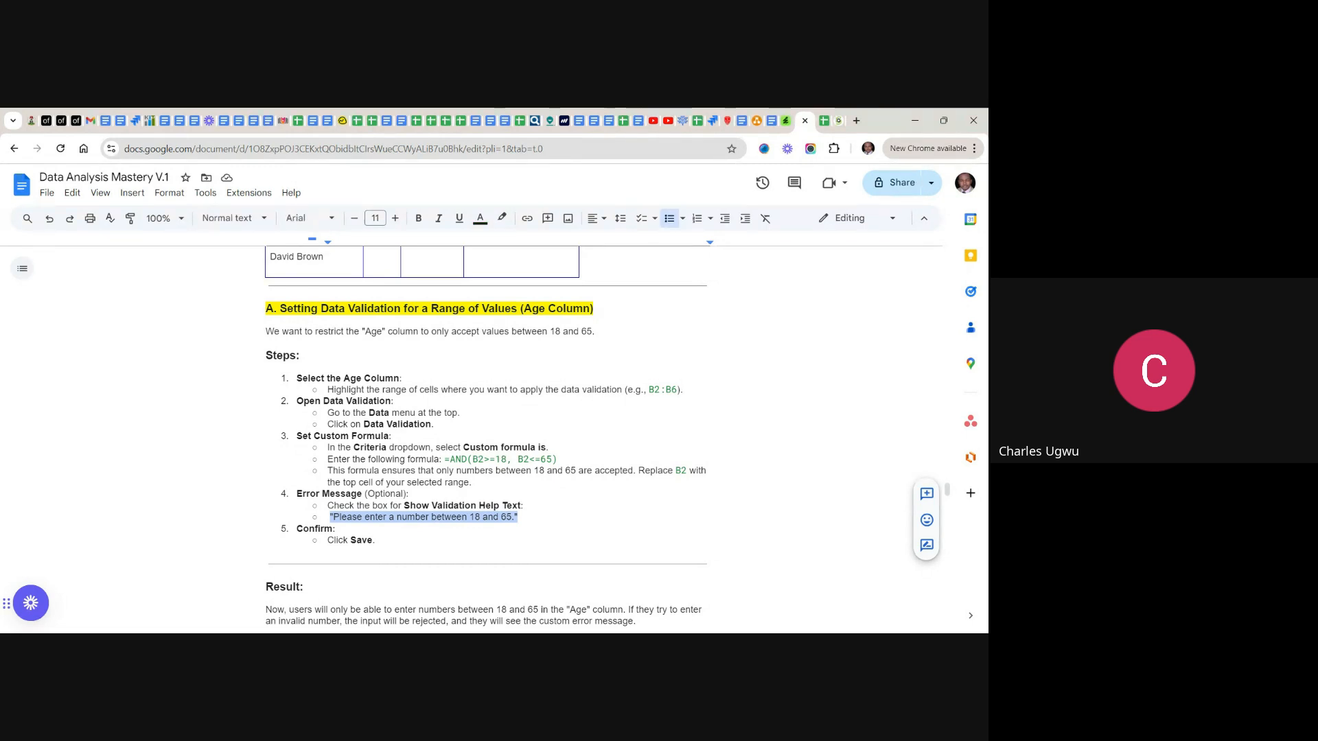
pyautogui.rightClick(416, 517)
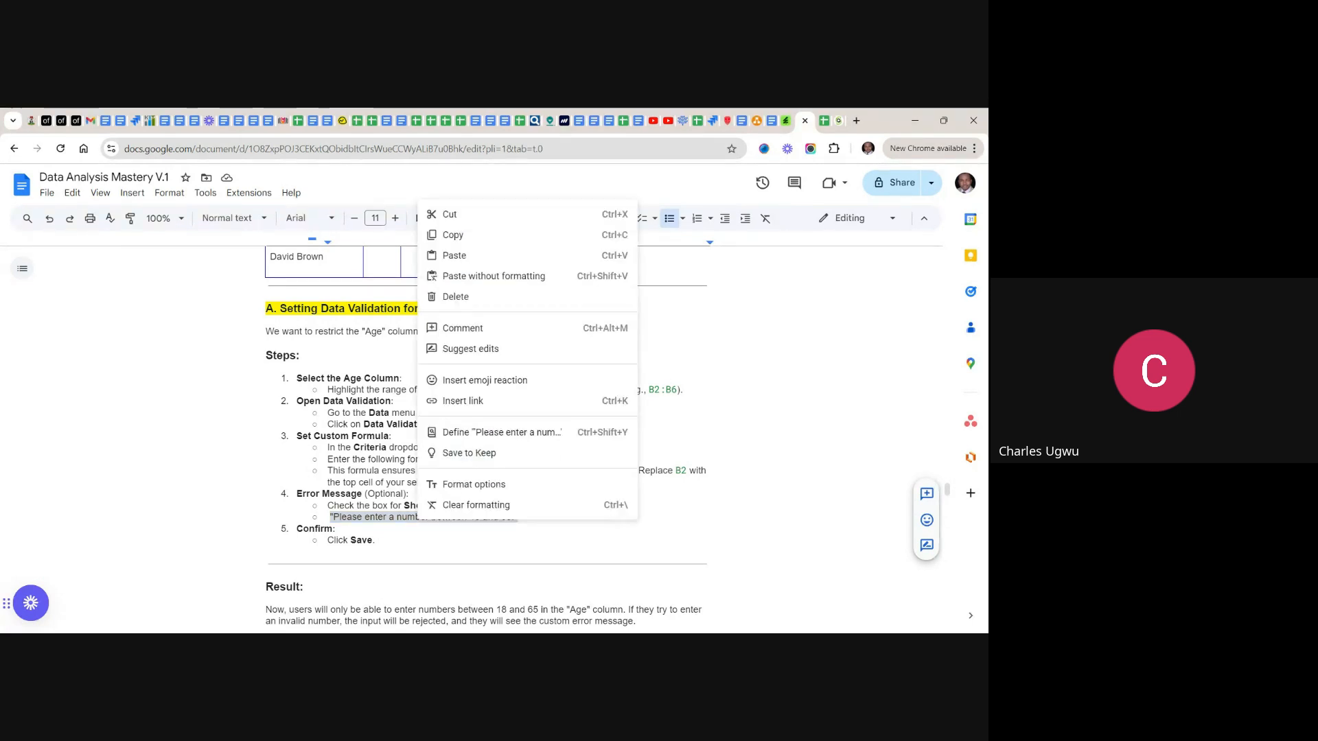
pyautogui.click(455, 236)
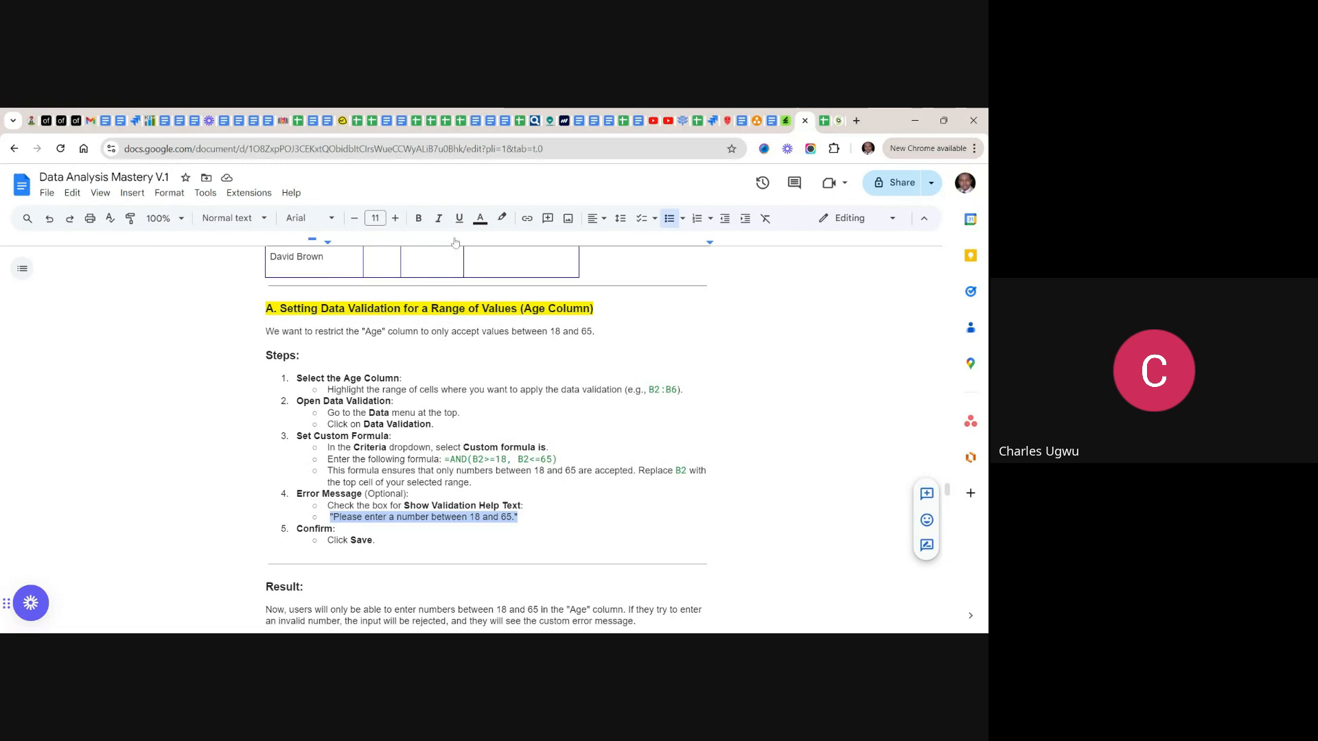
pyautogui.click(824, 122)
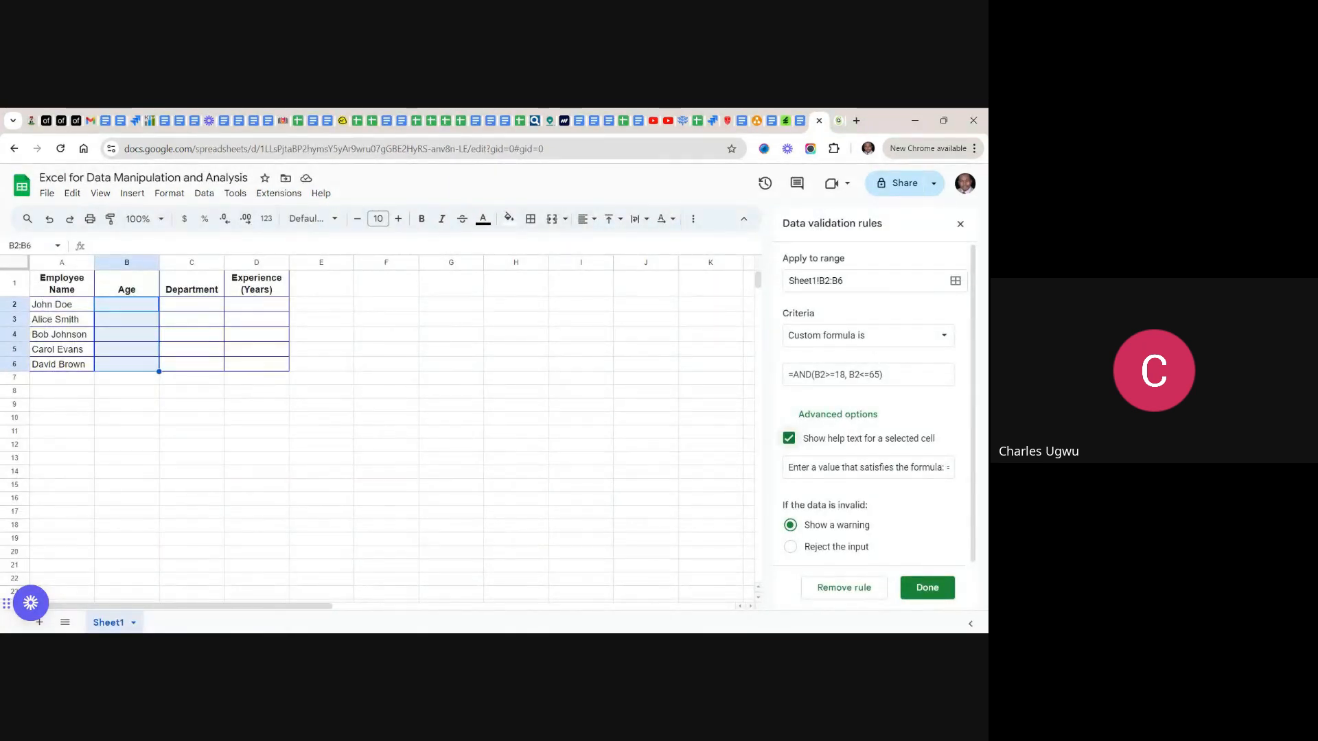
pyautogui.click(794, 467)
pyautogui.moveTo(789, 468); pyautogui.dragTo(985, 467)
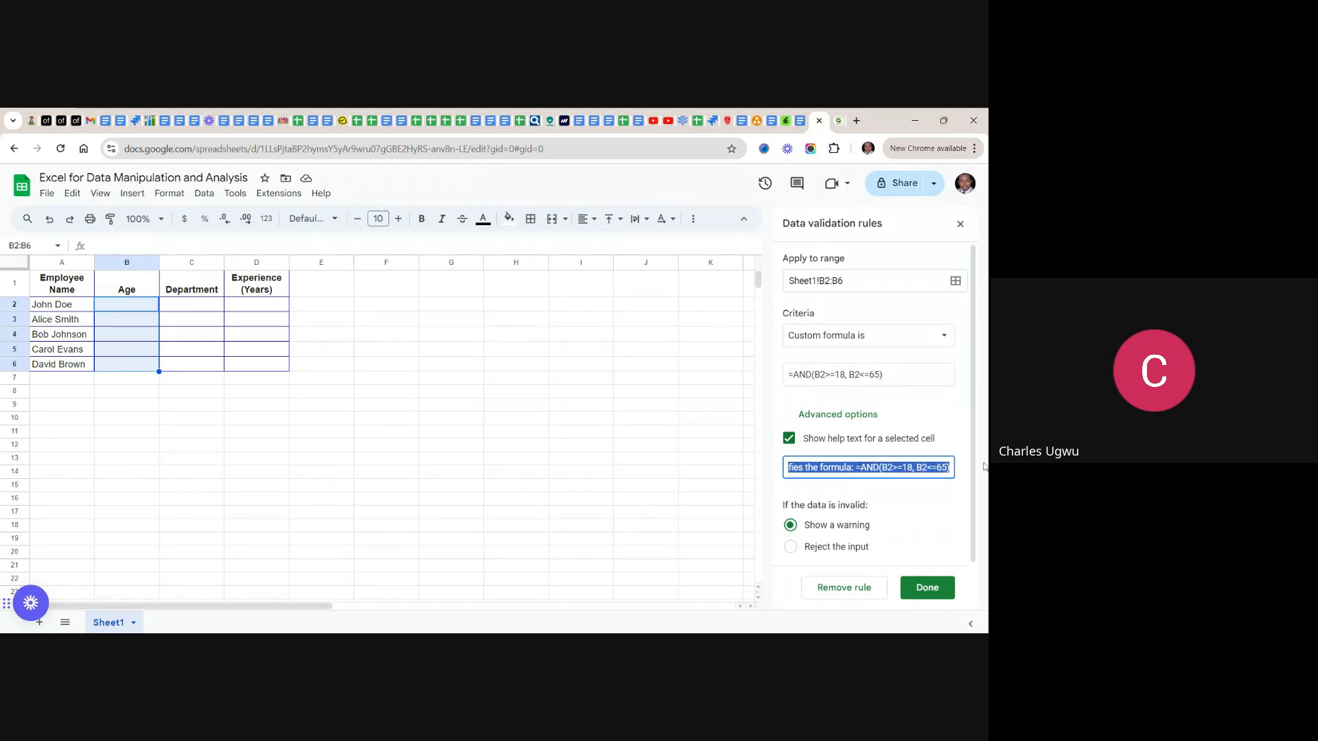
pyautogui.press('BackSpace')
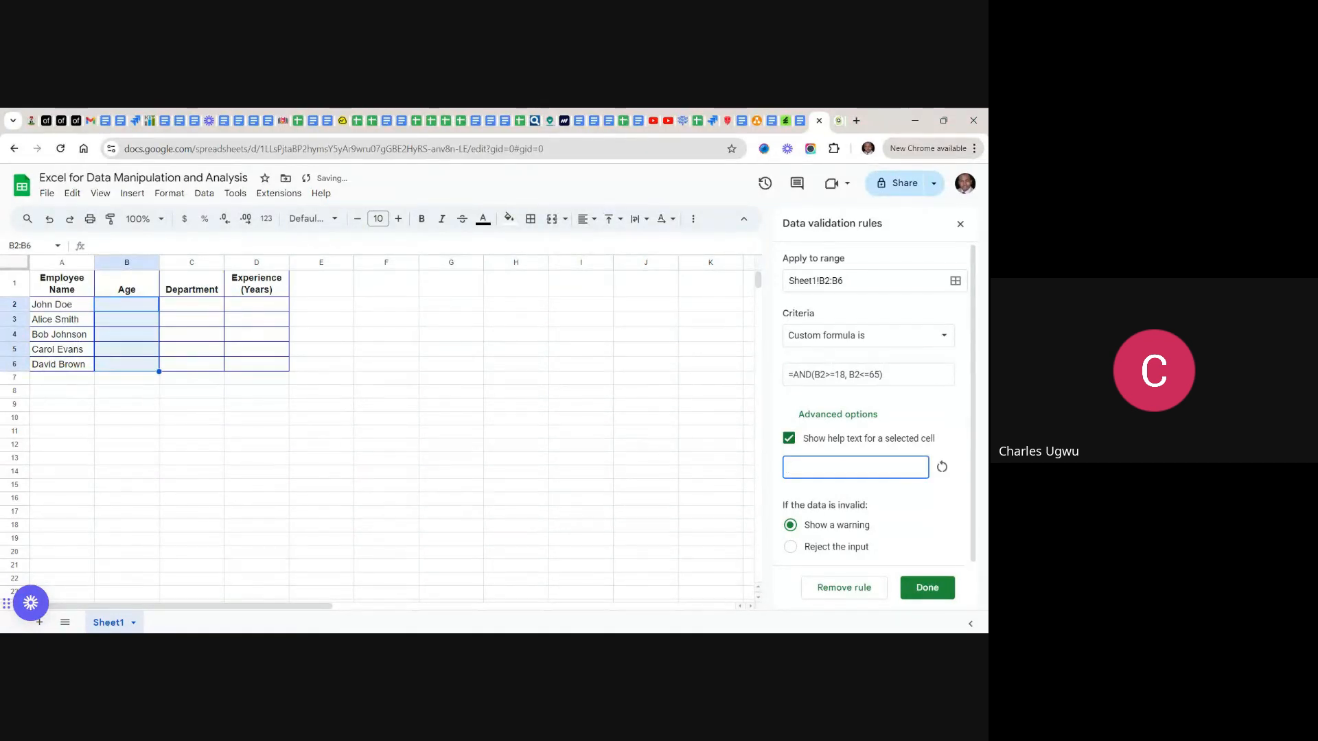
pyautogui.hotkey('ctrl', 'v')
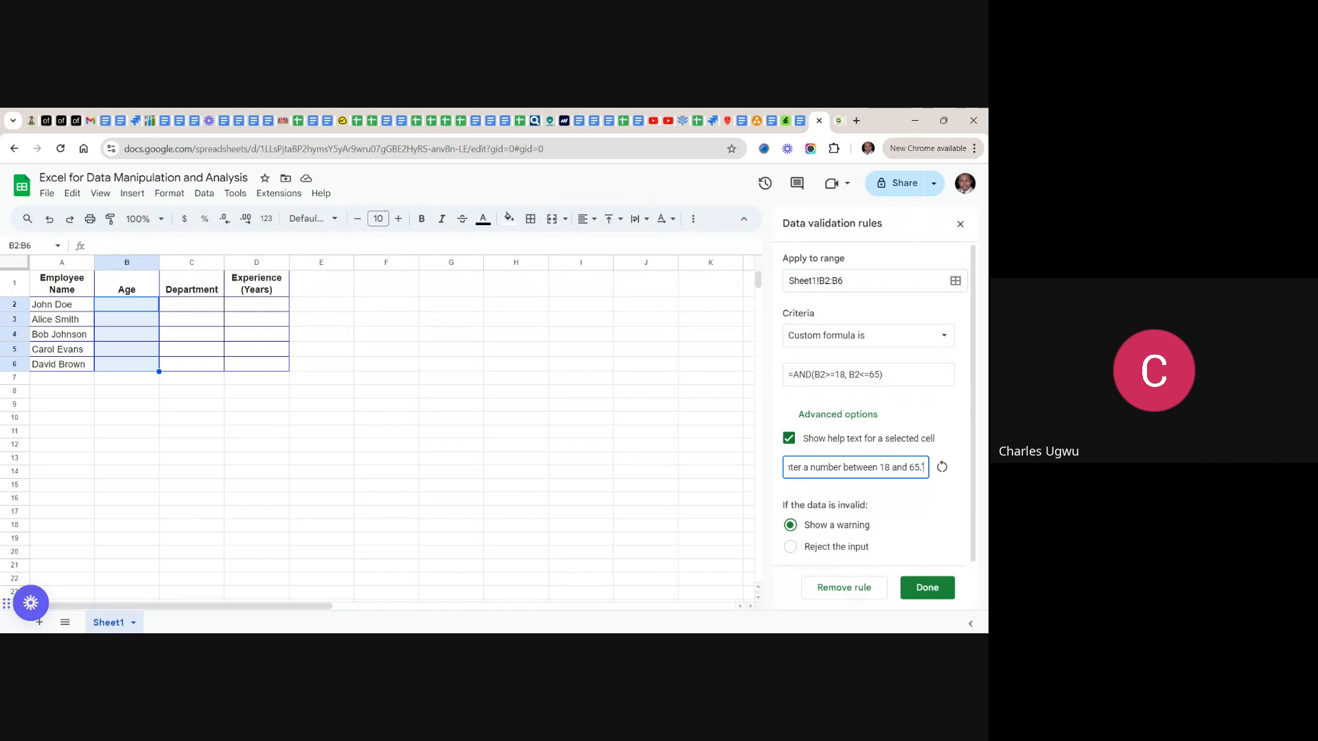
# - Set the Age rule to reject invalid input and save it
pyautogui.click(791, 548)
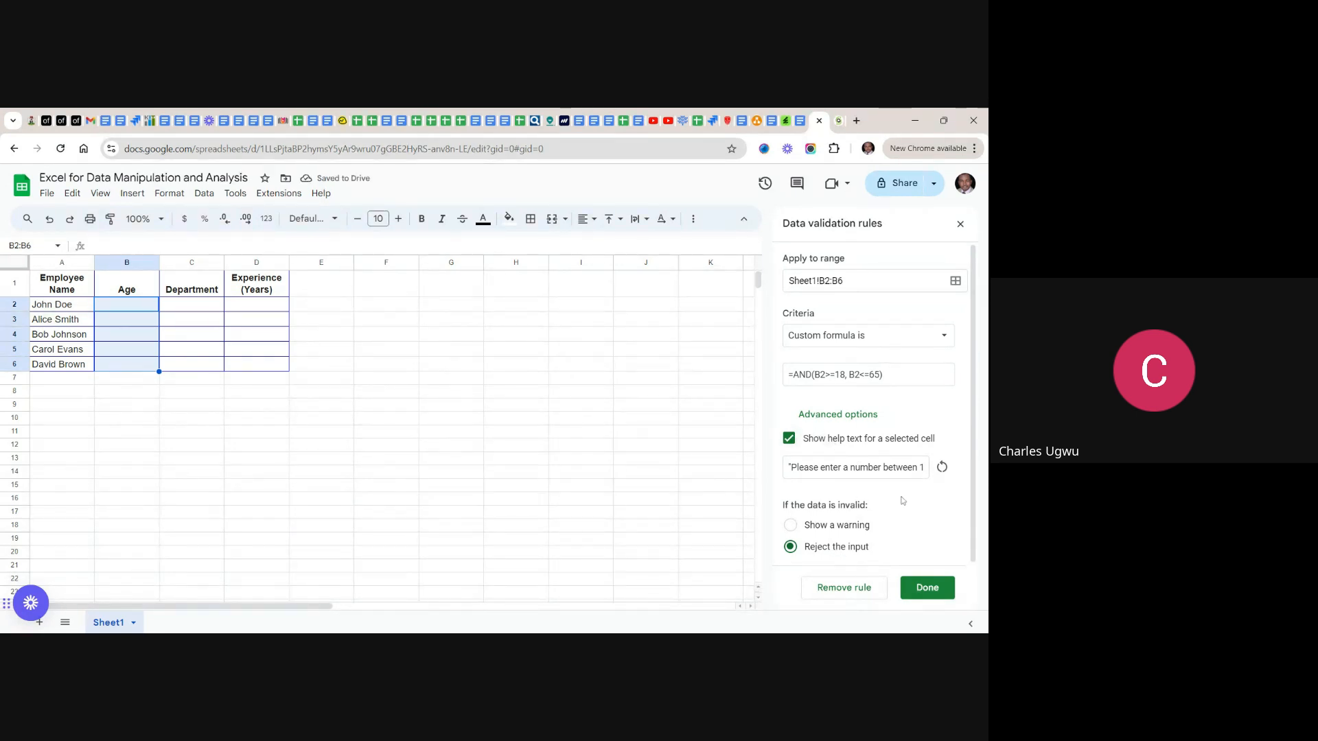
pyautogui.click(928, 588)
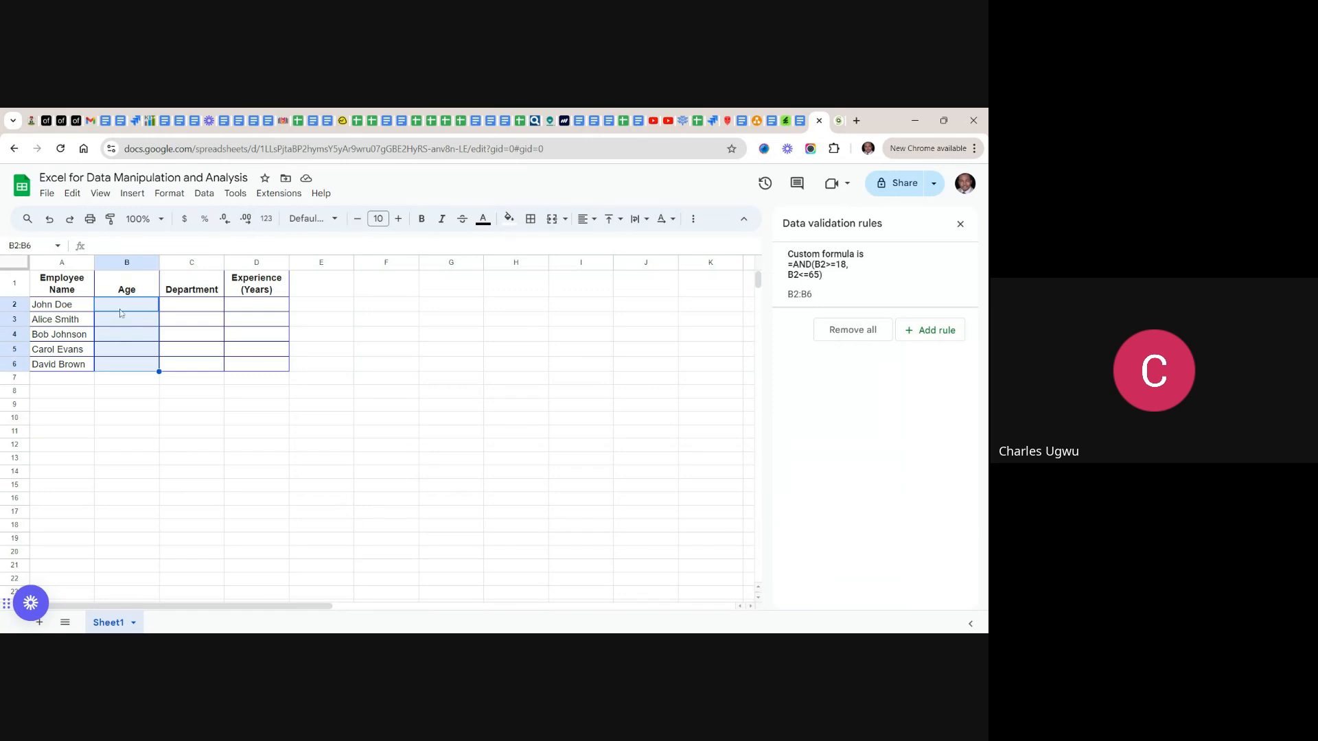
pyautogui.click(124, 392)
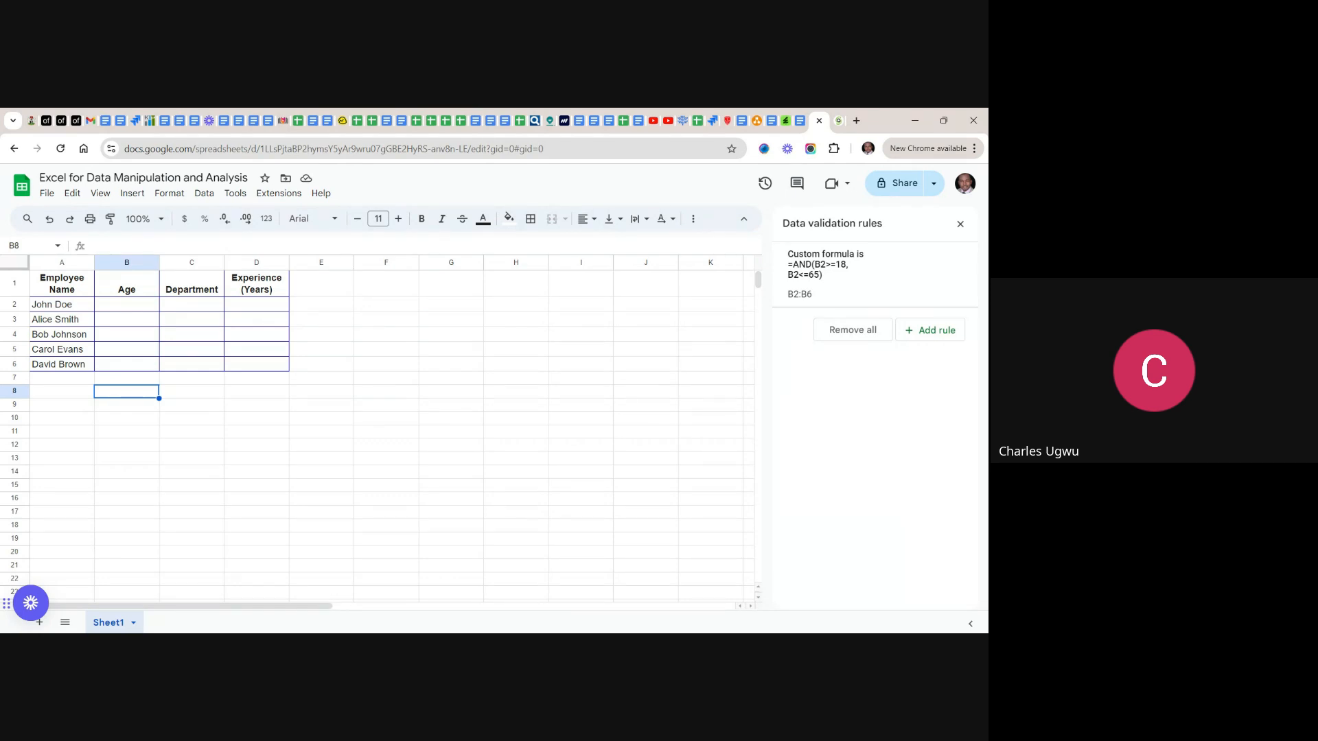
# - Test the Age rule's lower limit by trying to enter 6 in B2, and dismiss the alert
pyautogui.click(120, 307)
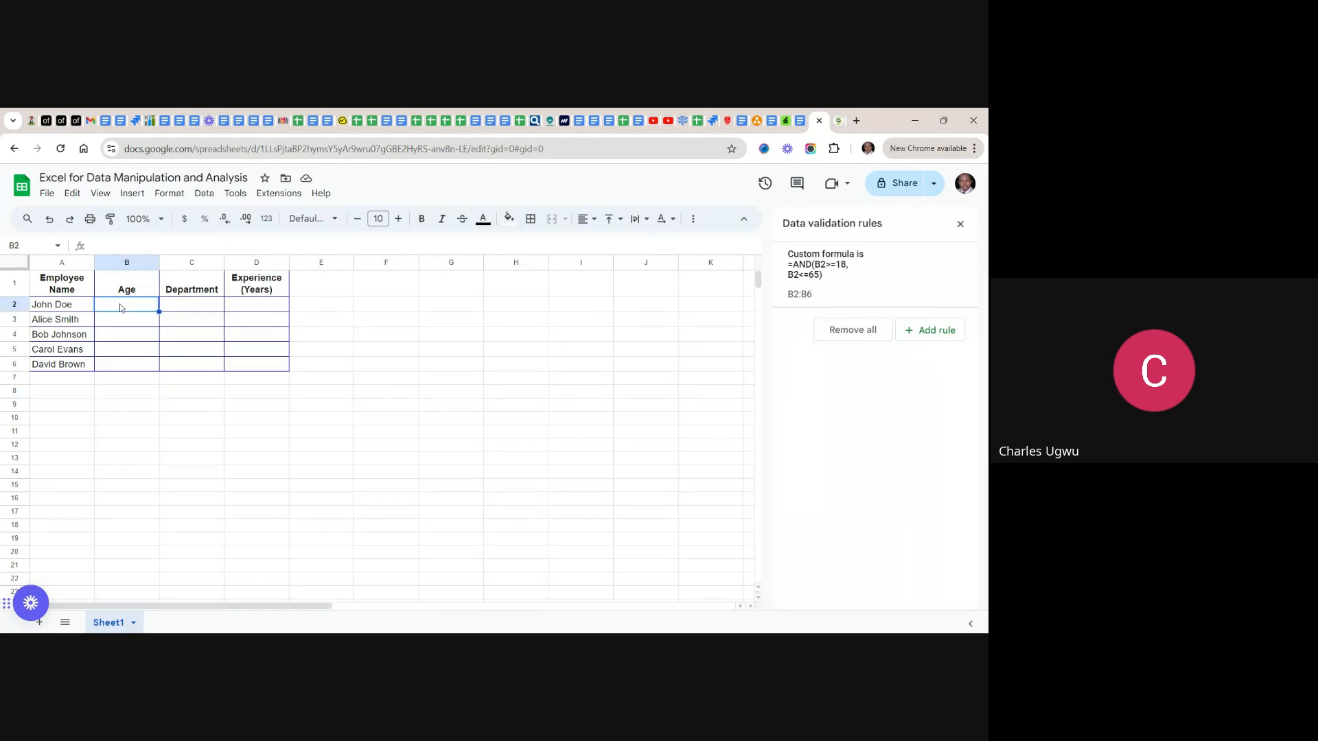
pyautogui.write('6')
pyautogui.press('Return')
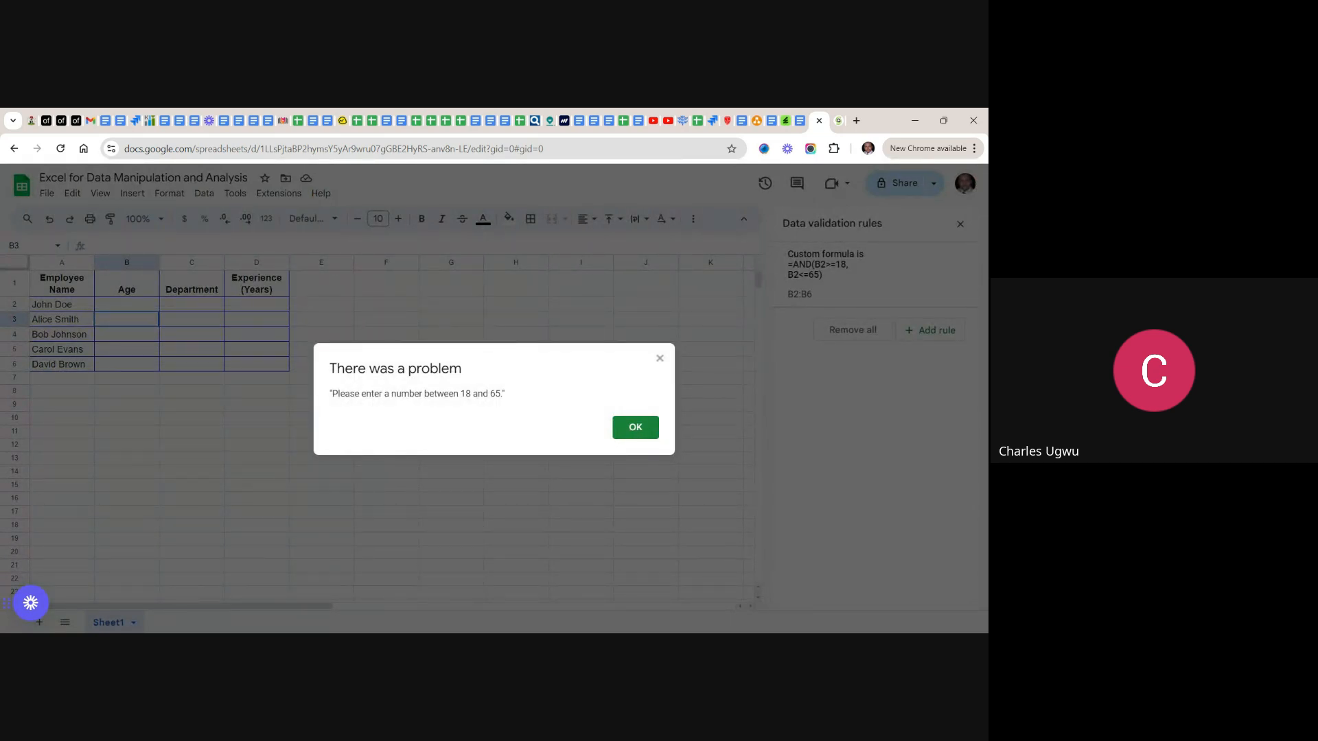
pyautogui.moveTo(244, 354); pyautogui.dragTo(639, 436)
pyautogui.click(638, 434)
pyautogui.click(481, 409)
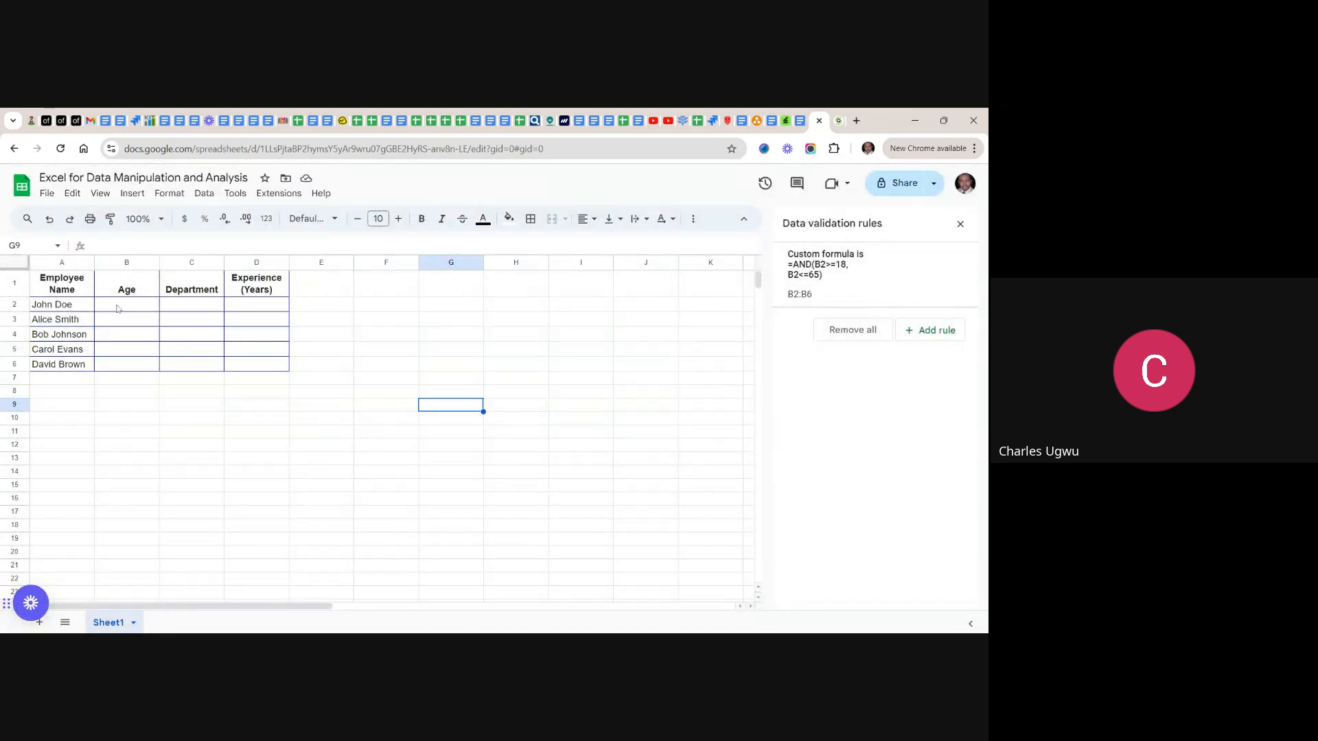
# - Test the Age rule's upper limit by trying to enter 70 in B3, and dismiss the alert
pyautogui.click(118, 325)
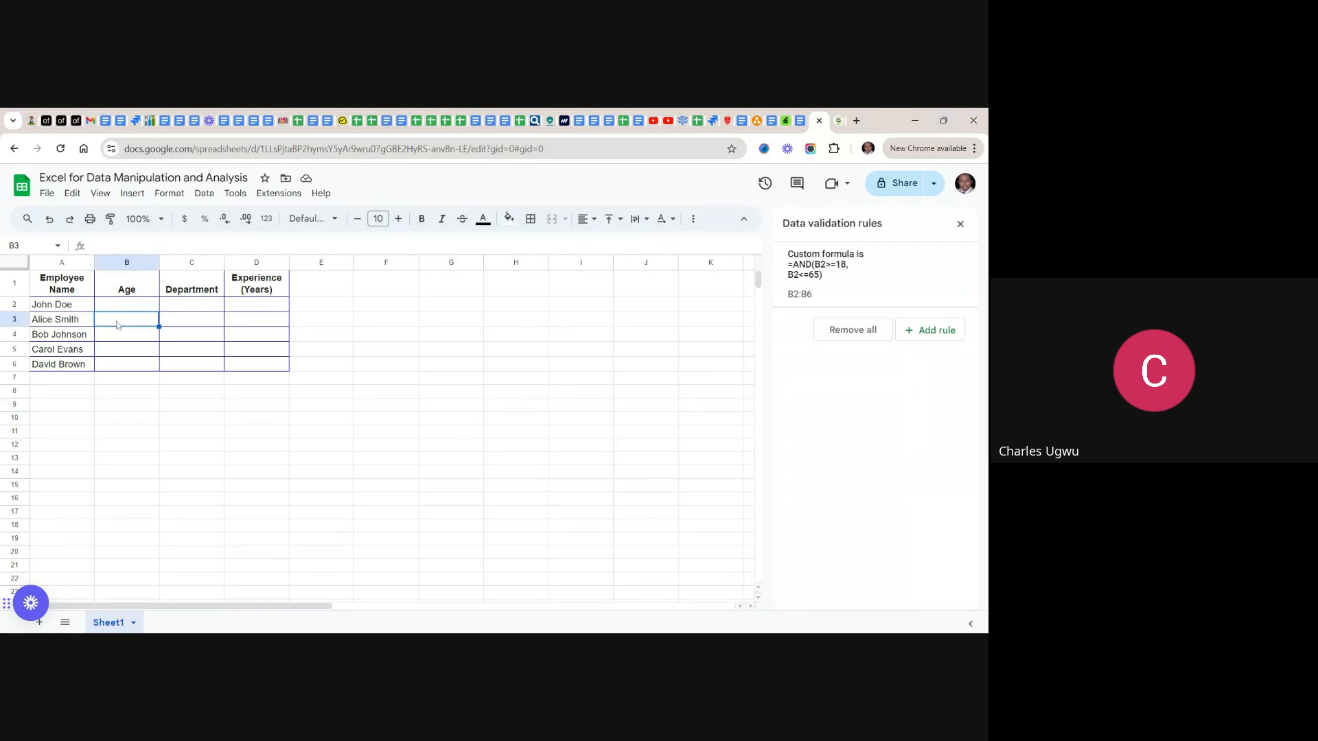
pyautogui.write('70')
pyautogui.click(121, 340)
pyautogui.moveTo(133, 341); pyautogui.dragTo(402, 405)
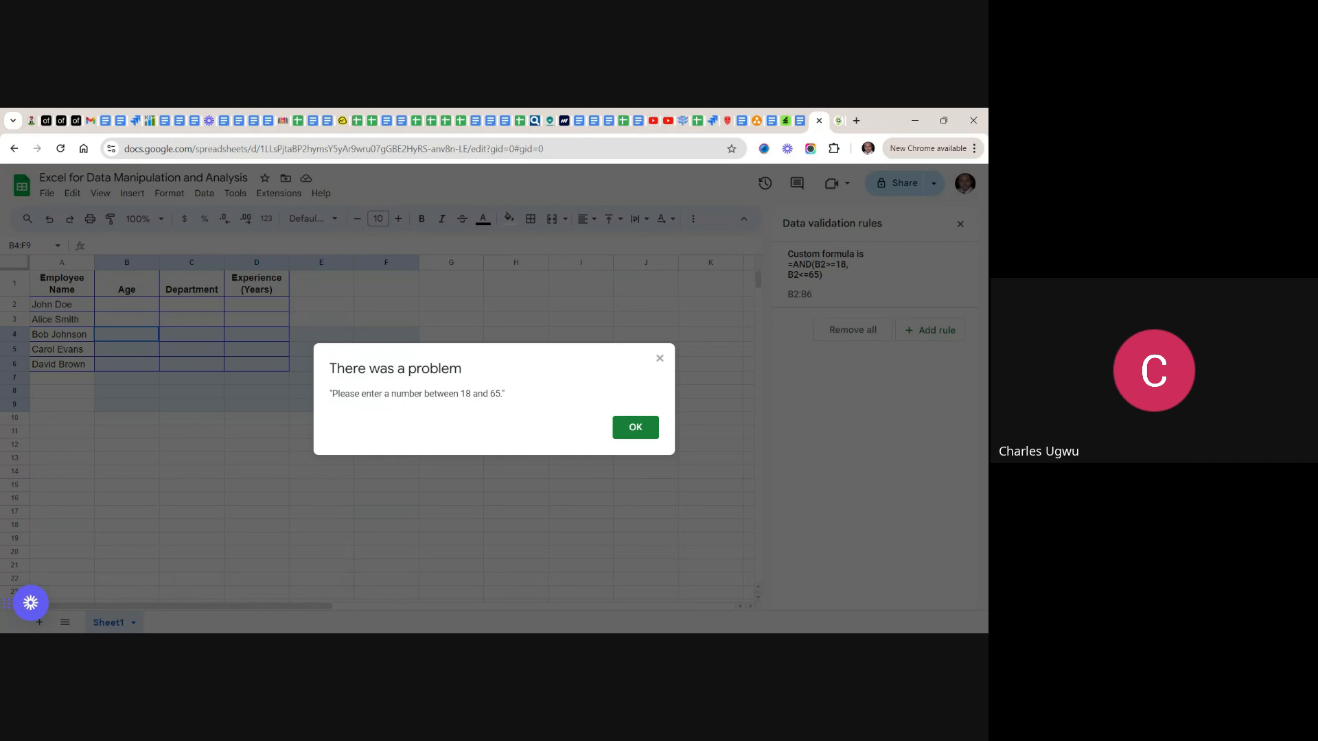
pyautogui.moveTo(401, 405); pyautogui.dragTo(626, 396)
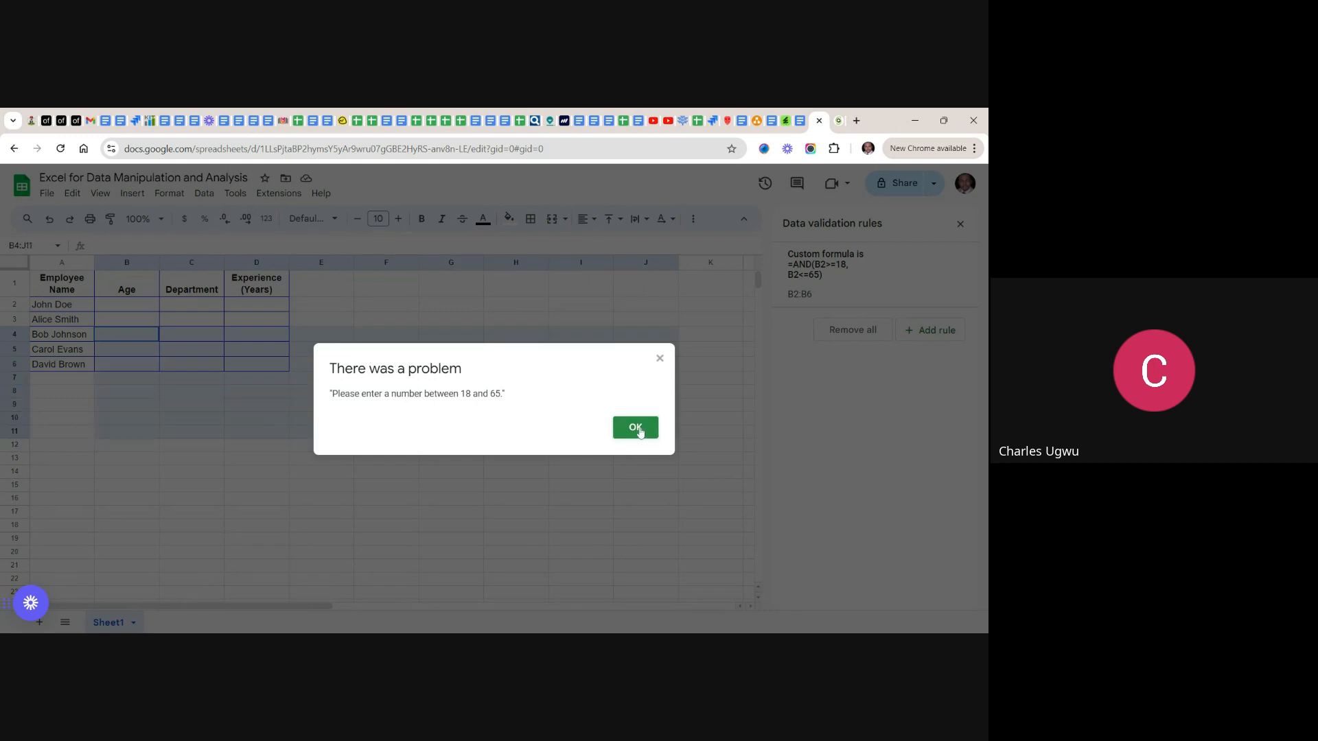
pyautogui.click(637, 428)
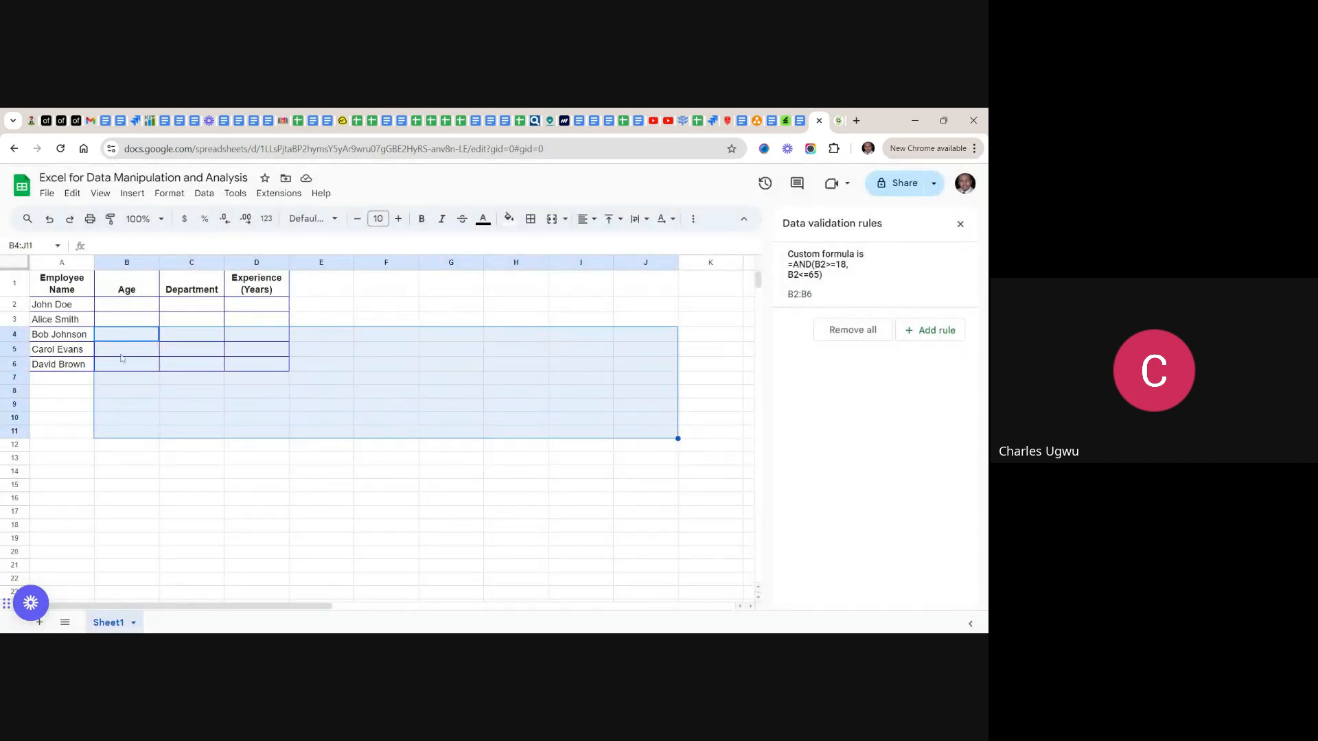
# - Enter the ages 20, 40 and 65 in cells B3, B4 and B5
pyautogui.click(110, 321)
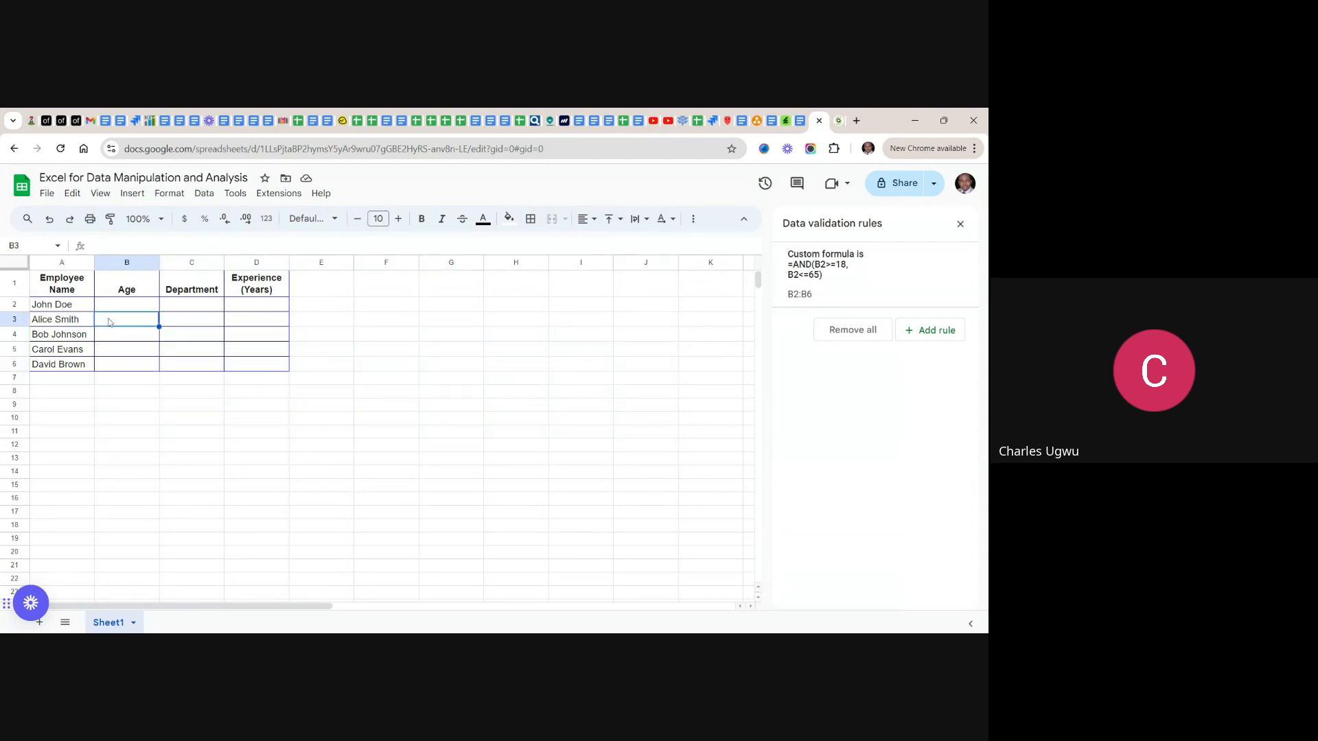
pyautogui.write('20')
pyautogui.click(111, 339)
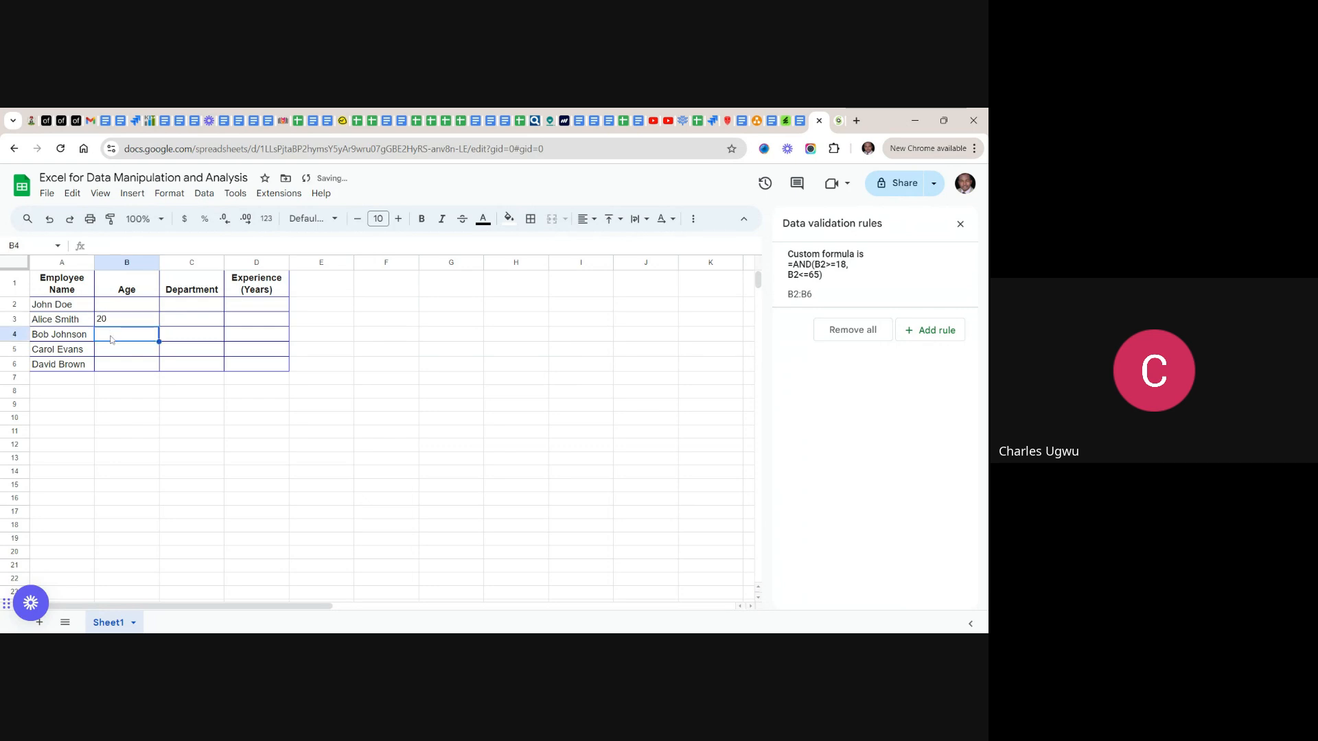
pyautogui.write('40')
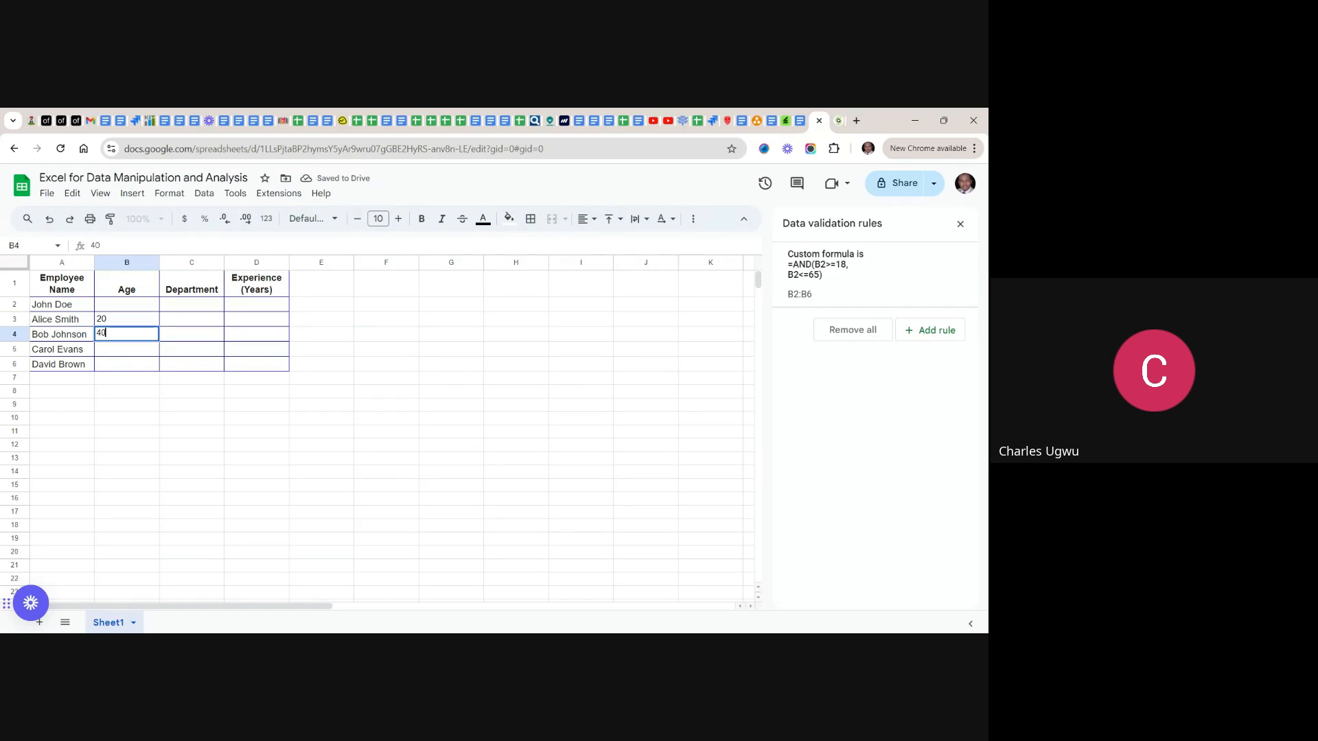
pyautogui.click(118, 355)
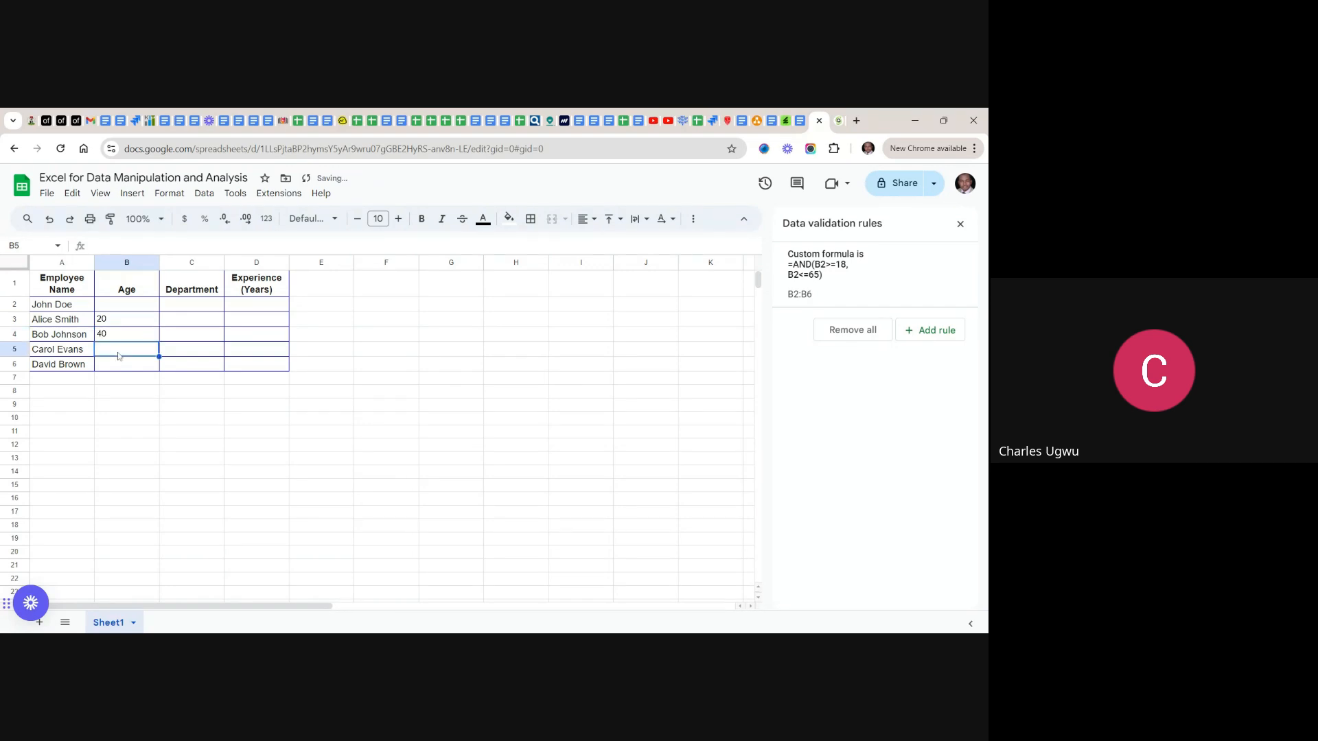
pyautogui.write('65')
pyautogui.click(122, 369)
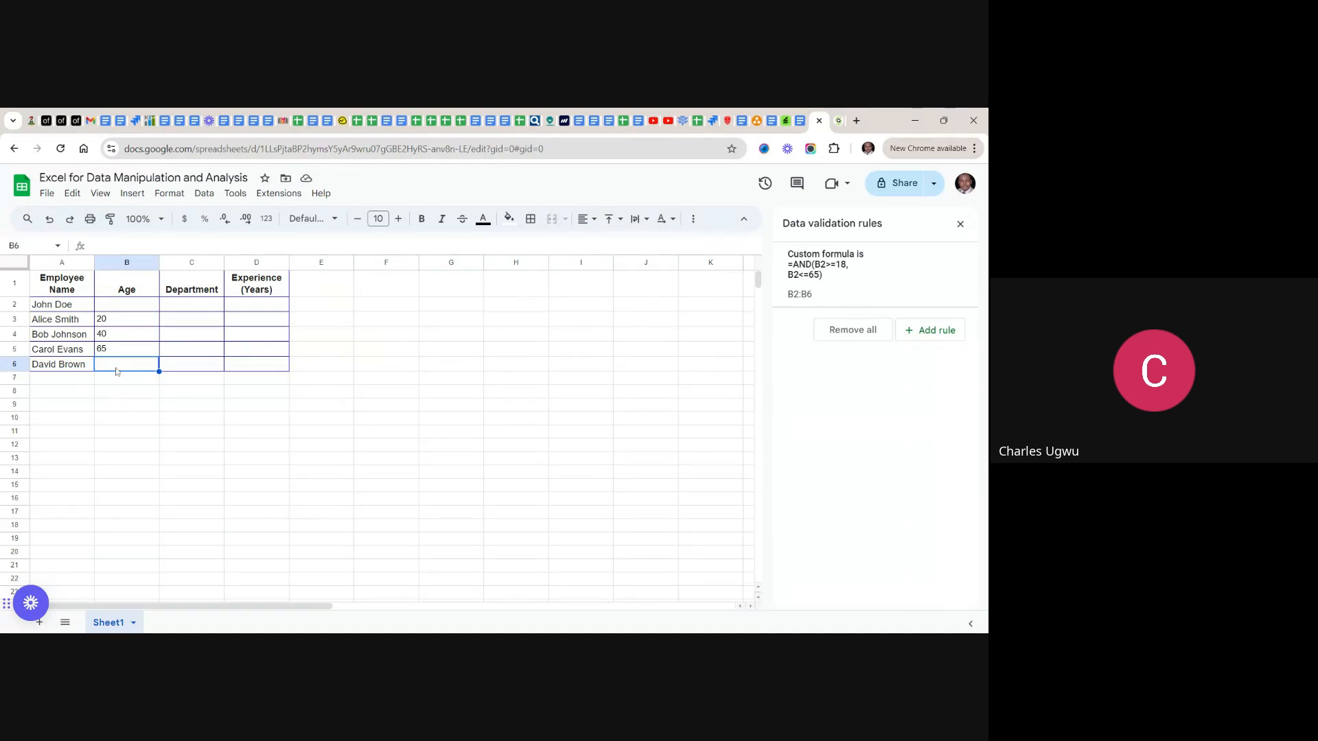
# - Try to enter the out-of-range age 90 in B6, and dismiss the alert
pyautogui.write('90')
pyautogui.click(173, 412)
pyautogui.moveTo(173, 412); pyautogui.dragTo(641, 432)
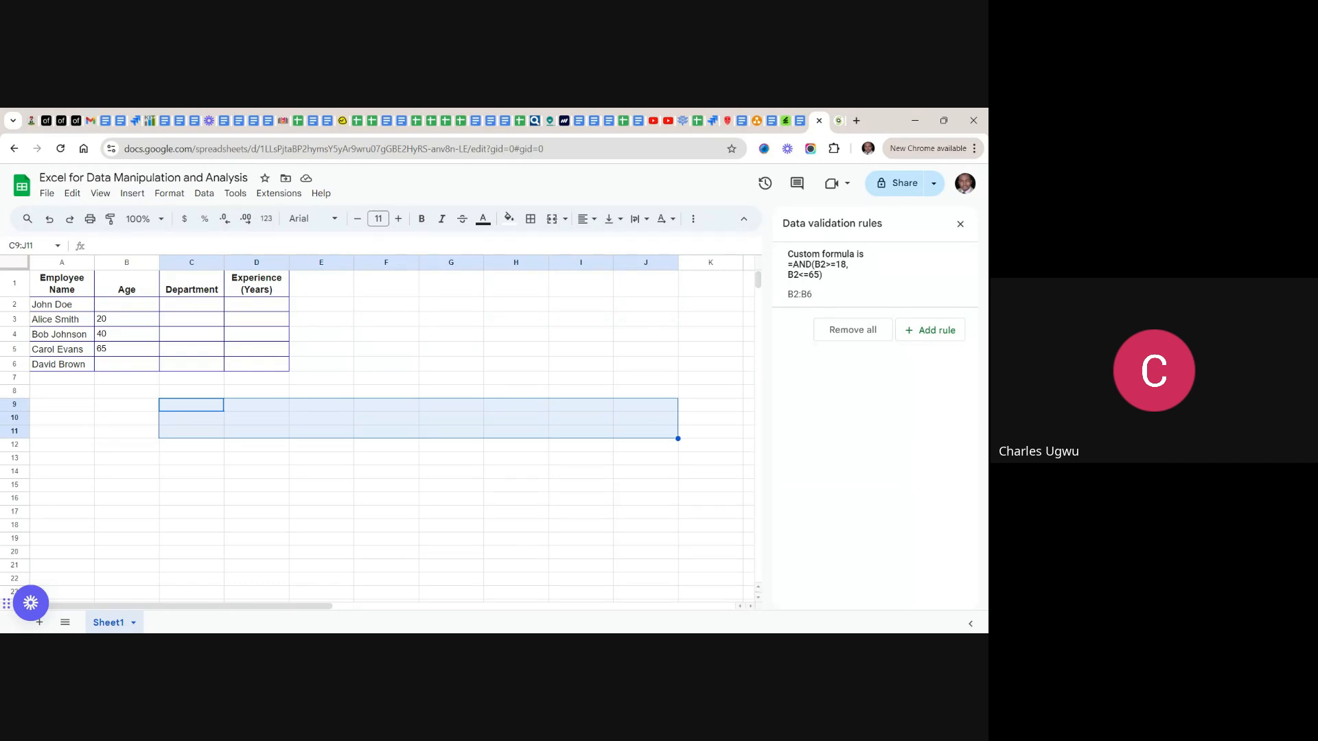
pyautogui.click(275, 379)
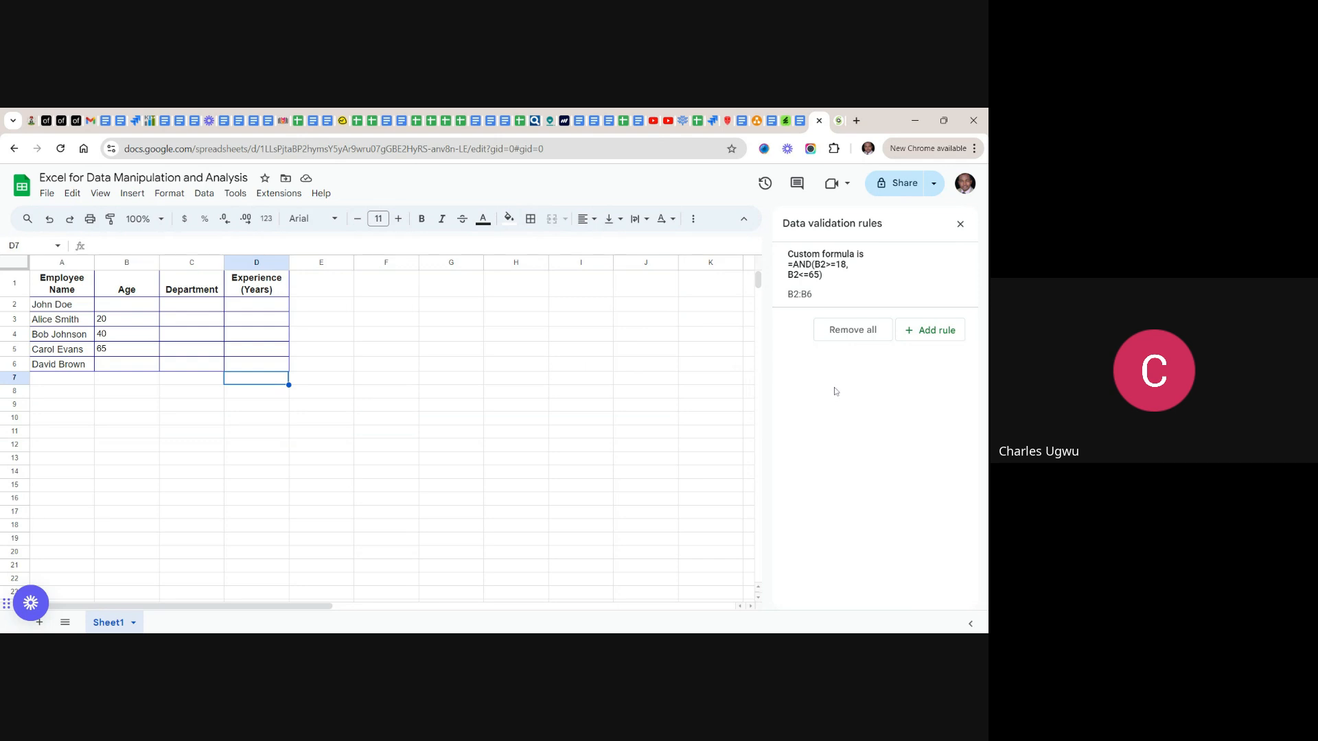
# - Remove all data validation rules from the sheet and clear the contents of B2:D7
pyautogui.click(849, 336)
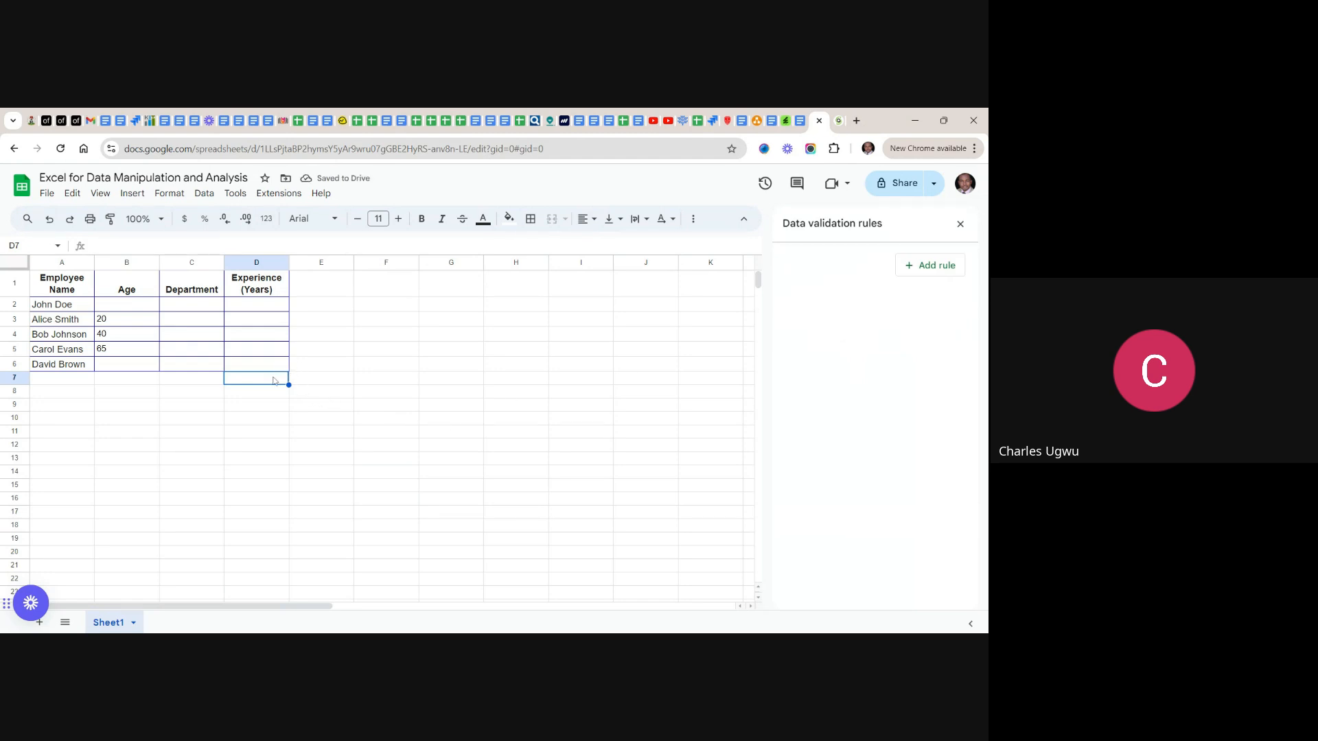
pyautogui.moveTo(274, 381); pyautogui.dragTo(115, 313)
pyautogui.press('Delete')
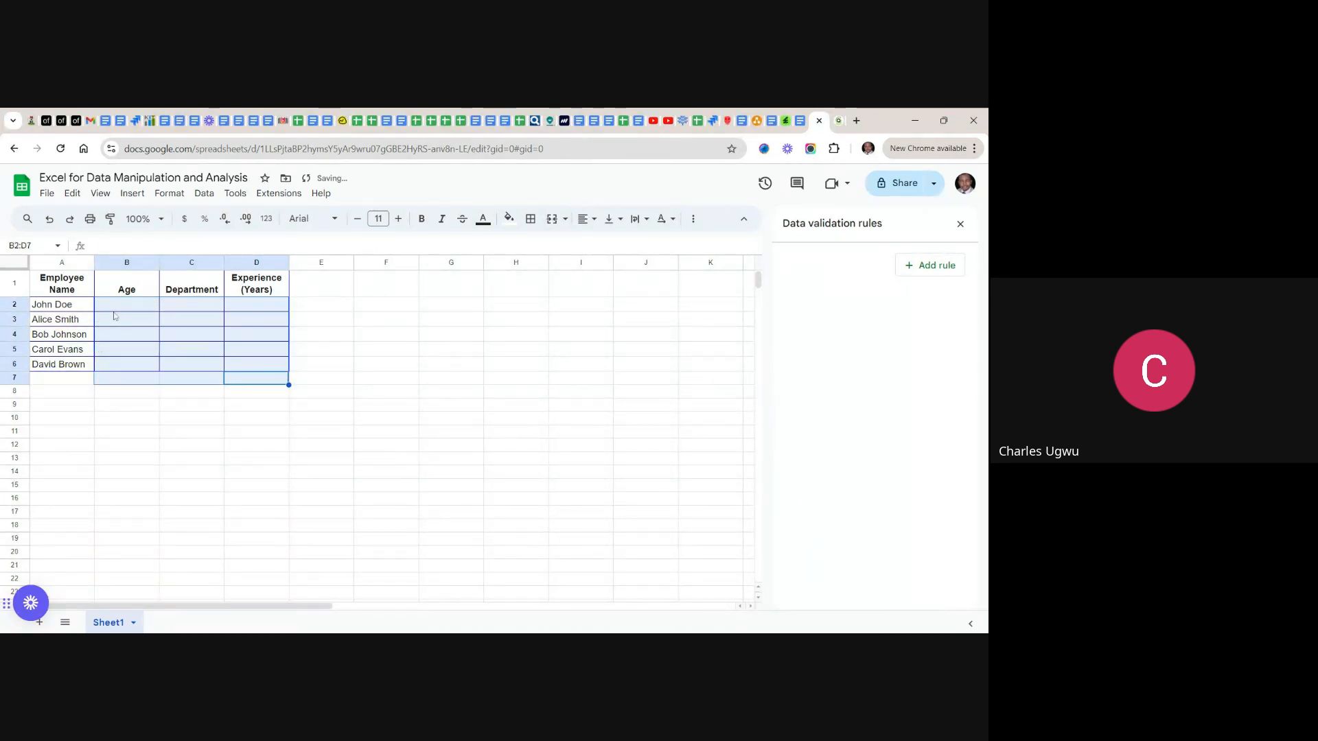
pyautogui.click(189, 411)
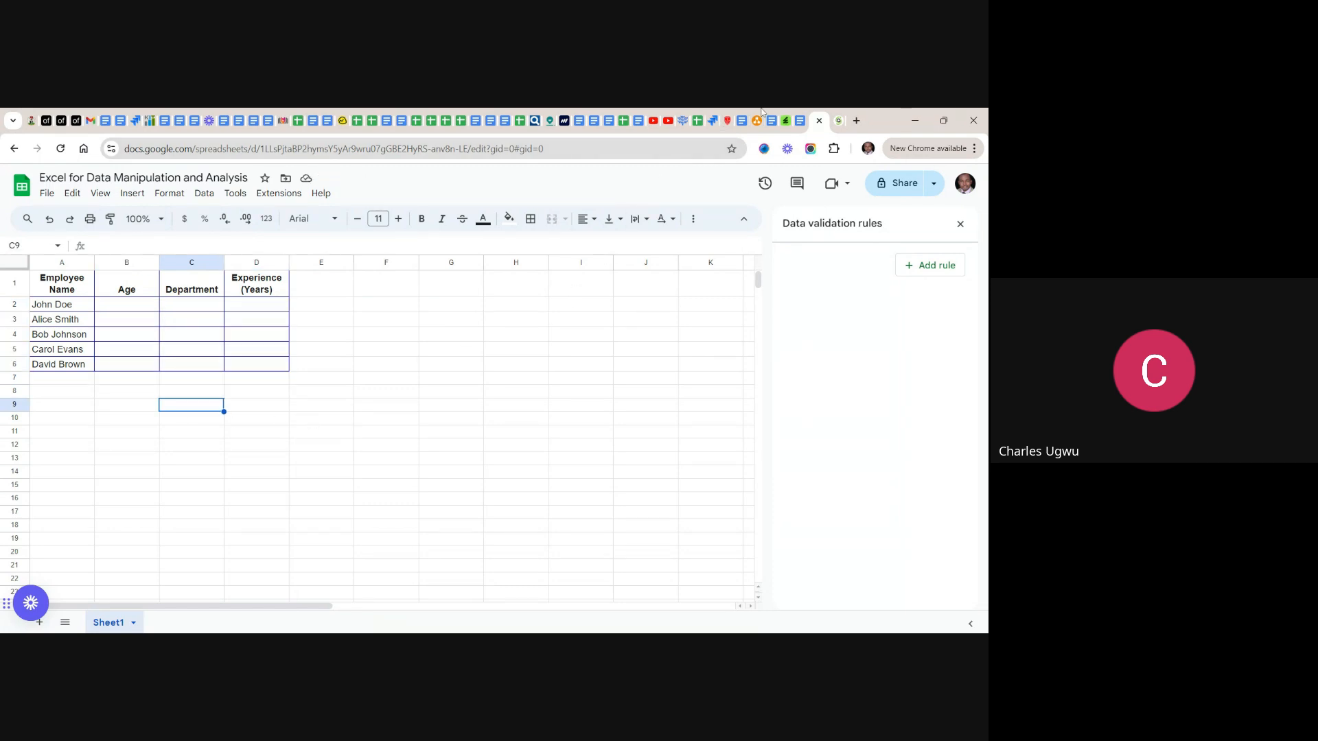
# - Switch to the Data Analysis Mastery V.1 guide and copy the Departments table from section B on creating a drop-down list
pyautogui.click(800, 121)
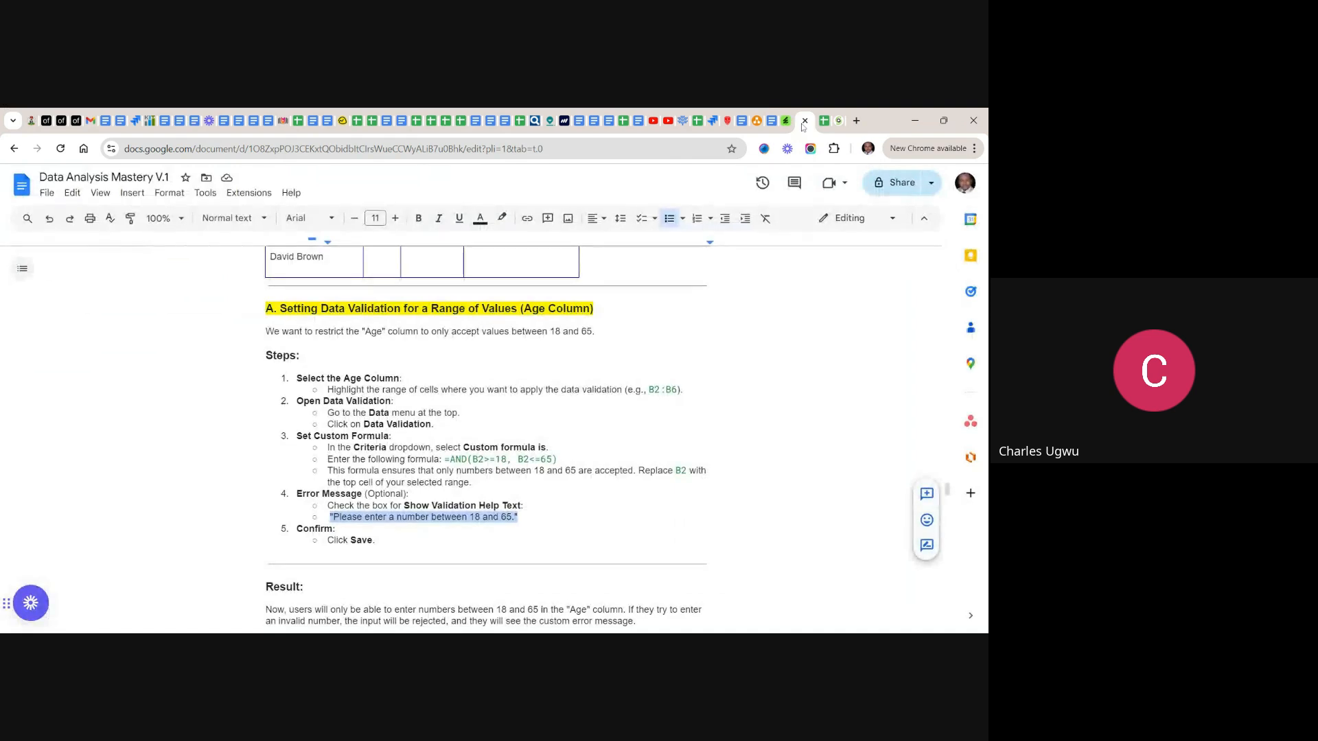
pyautogui.click(584, 471)
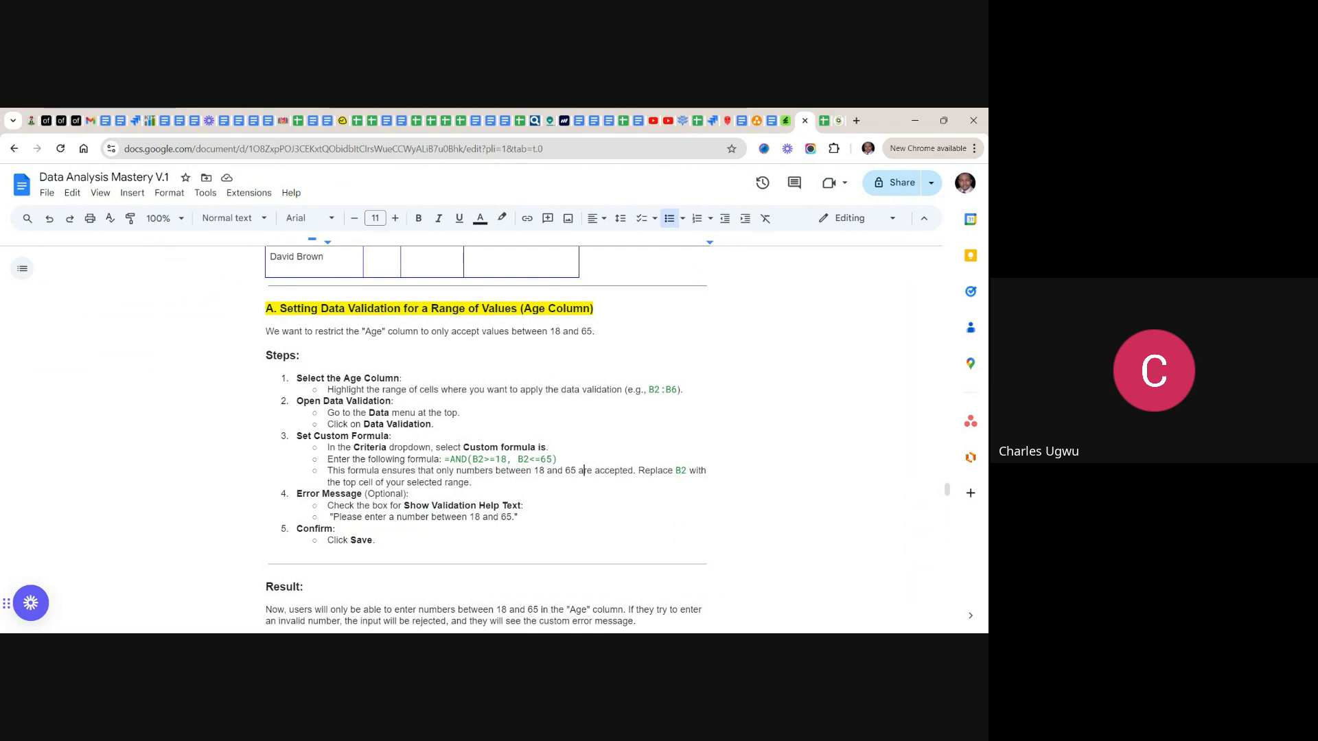
pyautogui.scroll(-1, 584, 471)
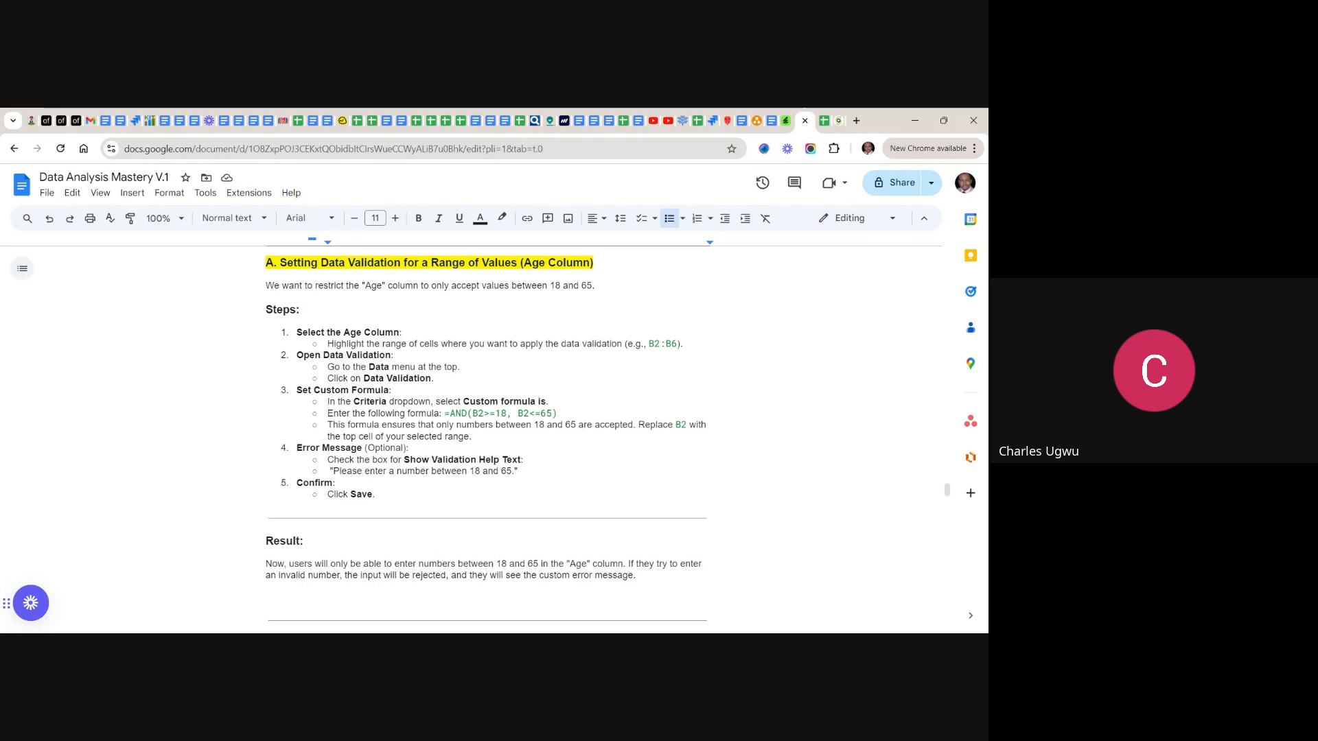
pyautogui.scroll(-4, 486, 440)
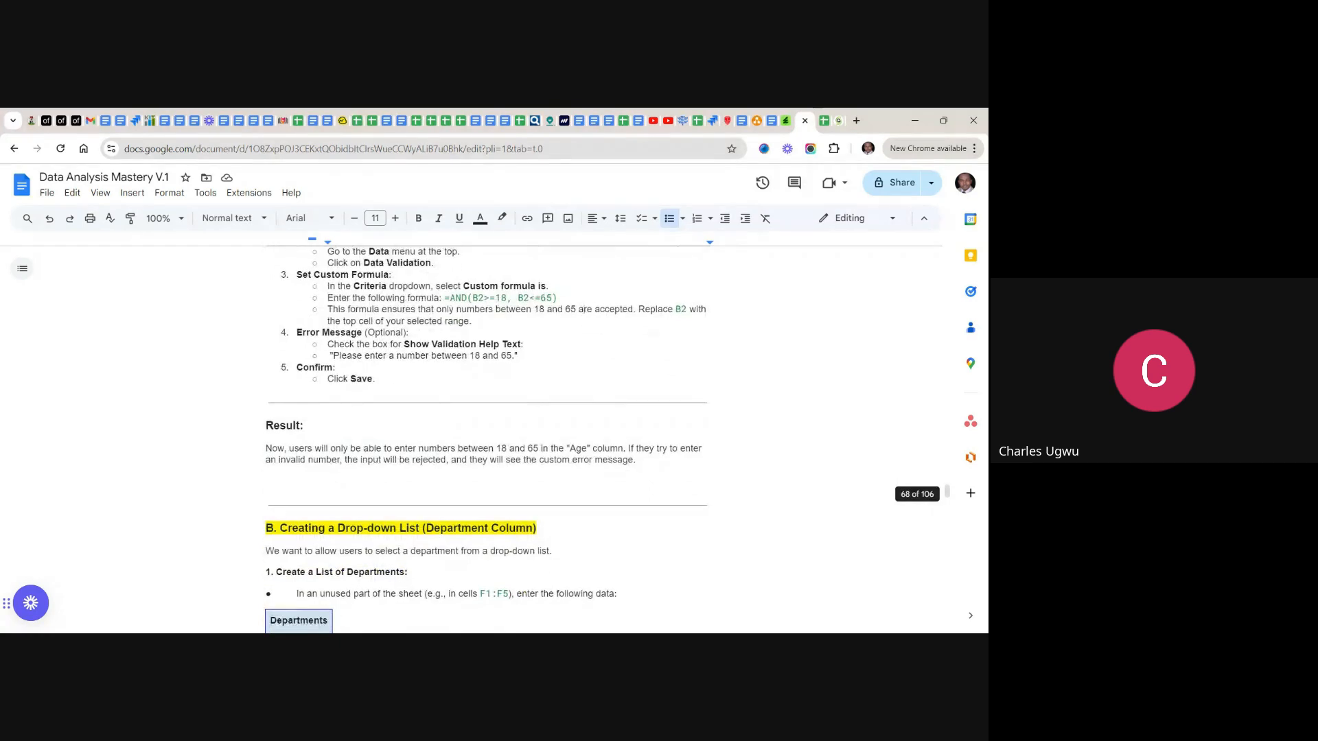
pyautogui.scroll(-4, 486, 440)
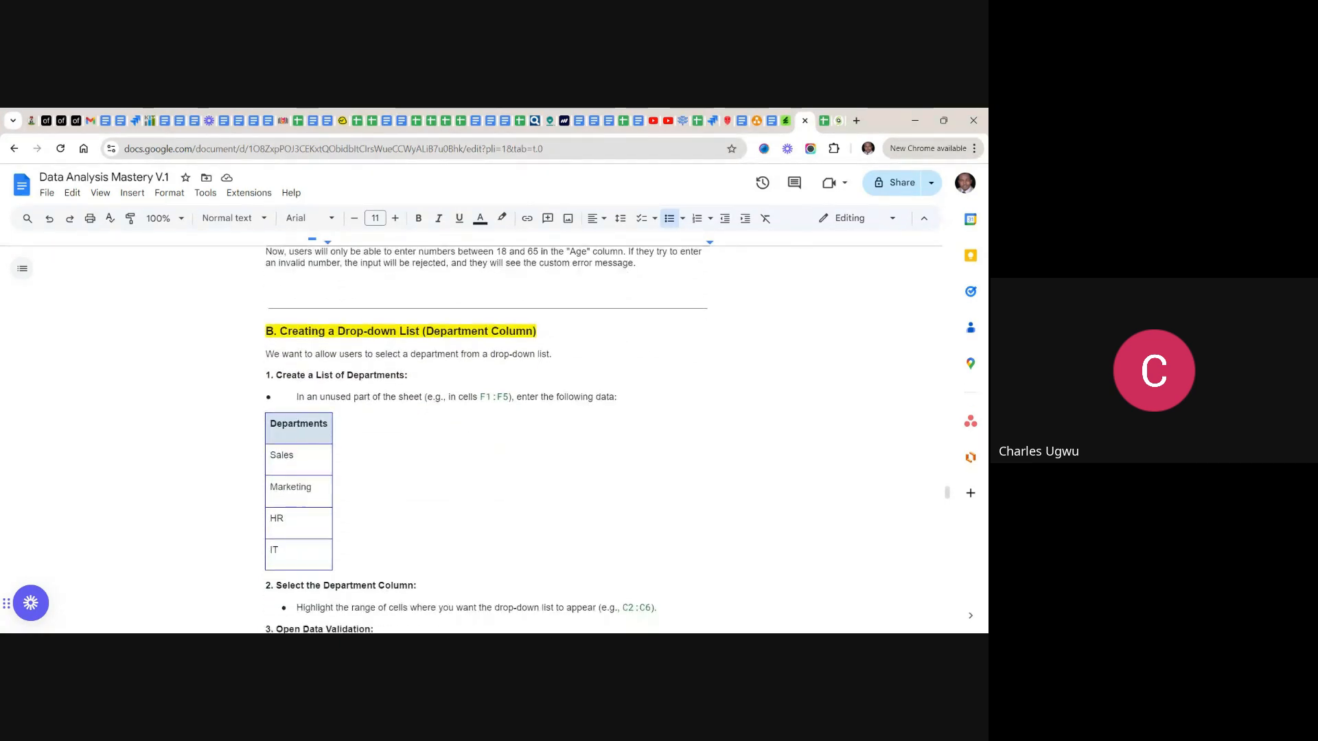
pyautogui.scroll(1, 486, 439)
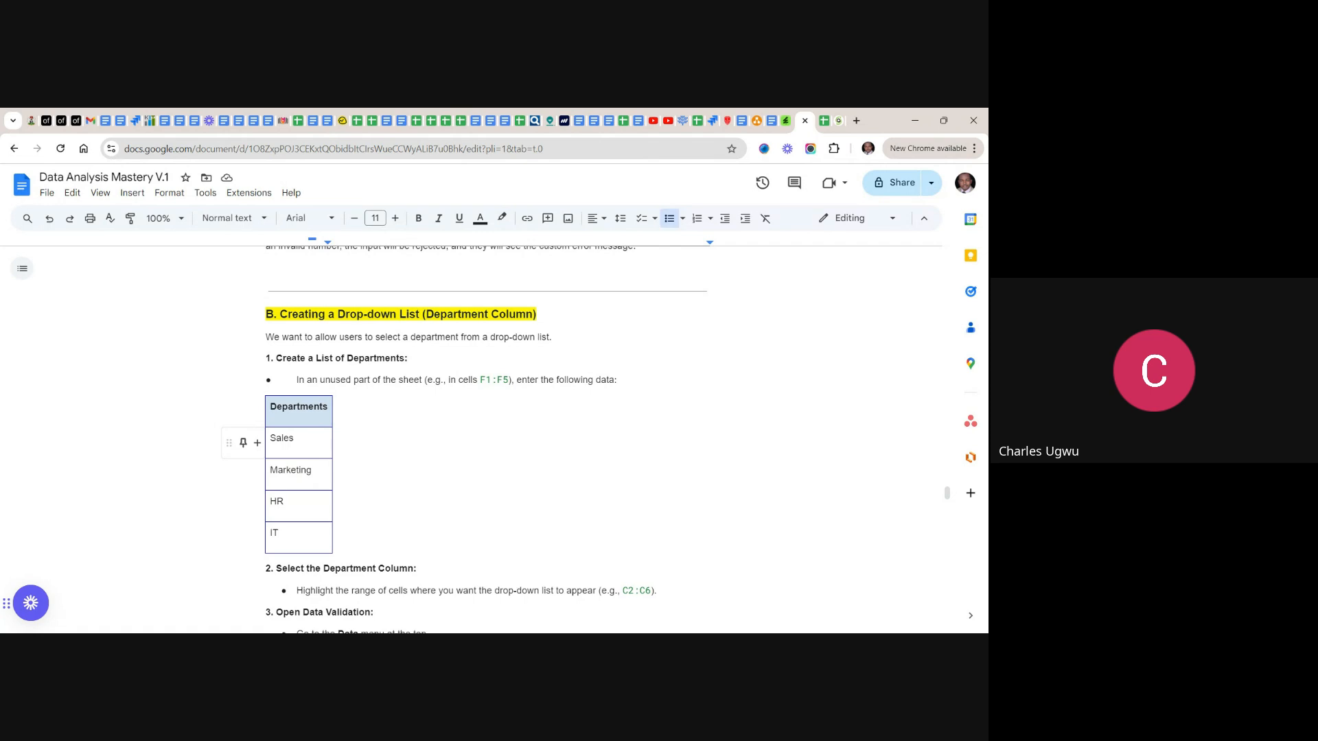
pyautogui.click(278, 407)
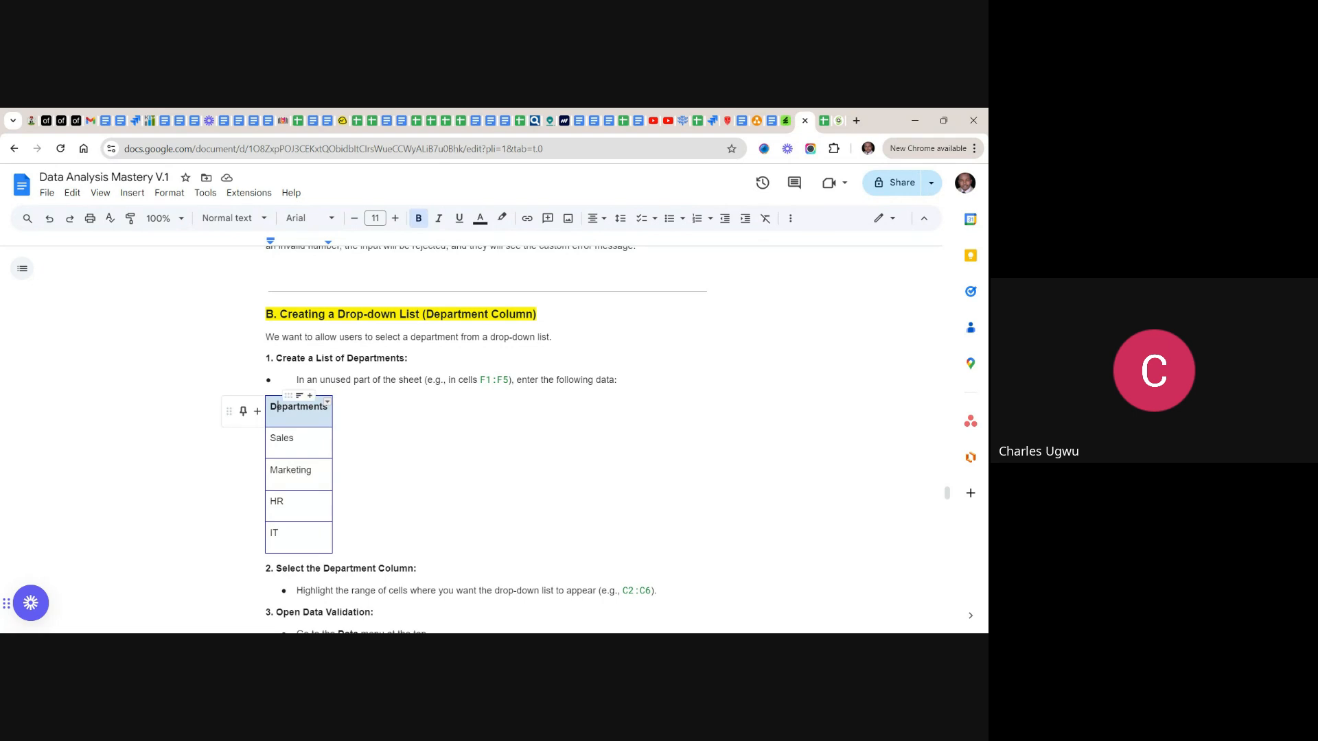
pyautogui.moveTo(271, 407); pyautogui.dragTo(288, 538)
pyautogui.rightClick(323, 534)
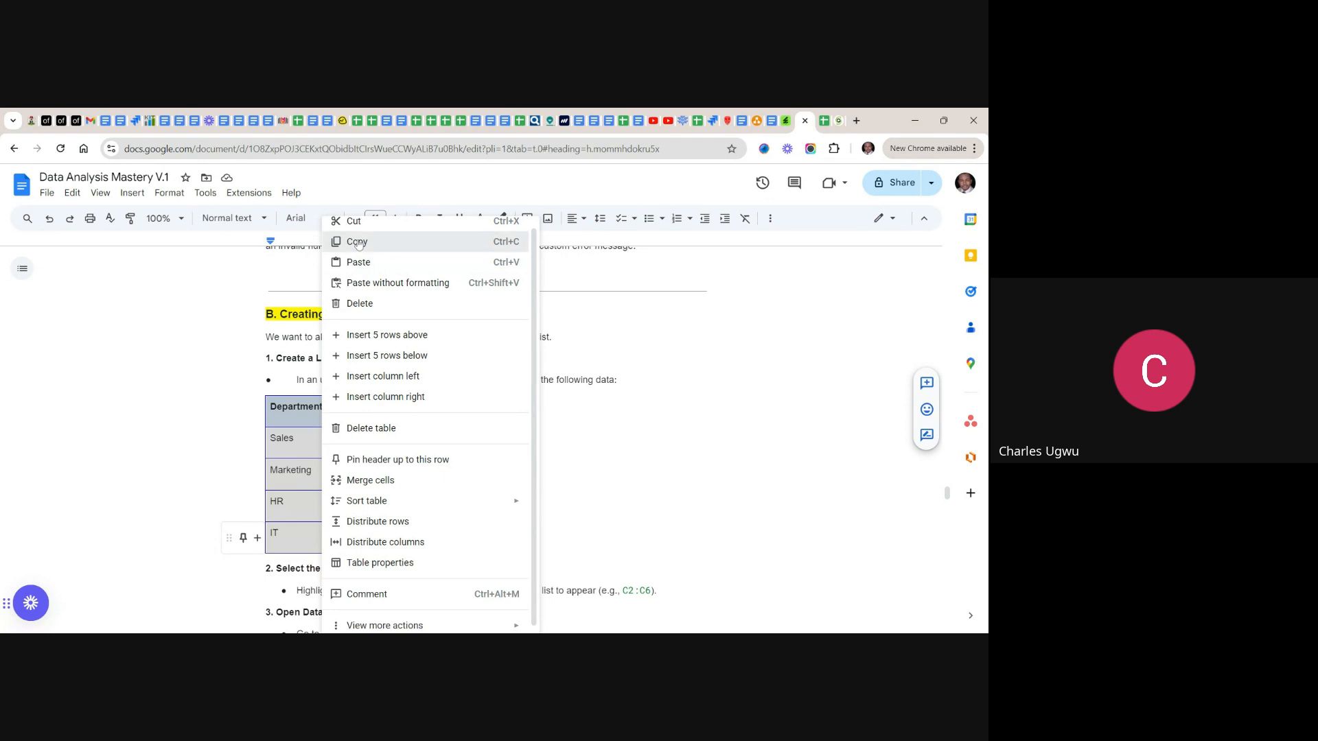
pyautogui.click(358, 244)
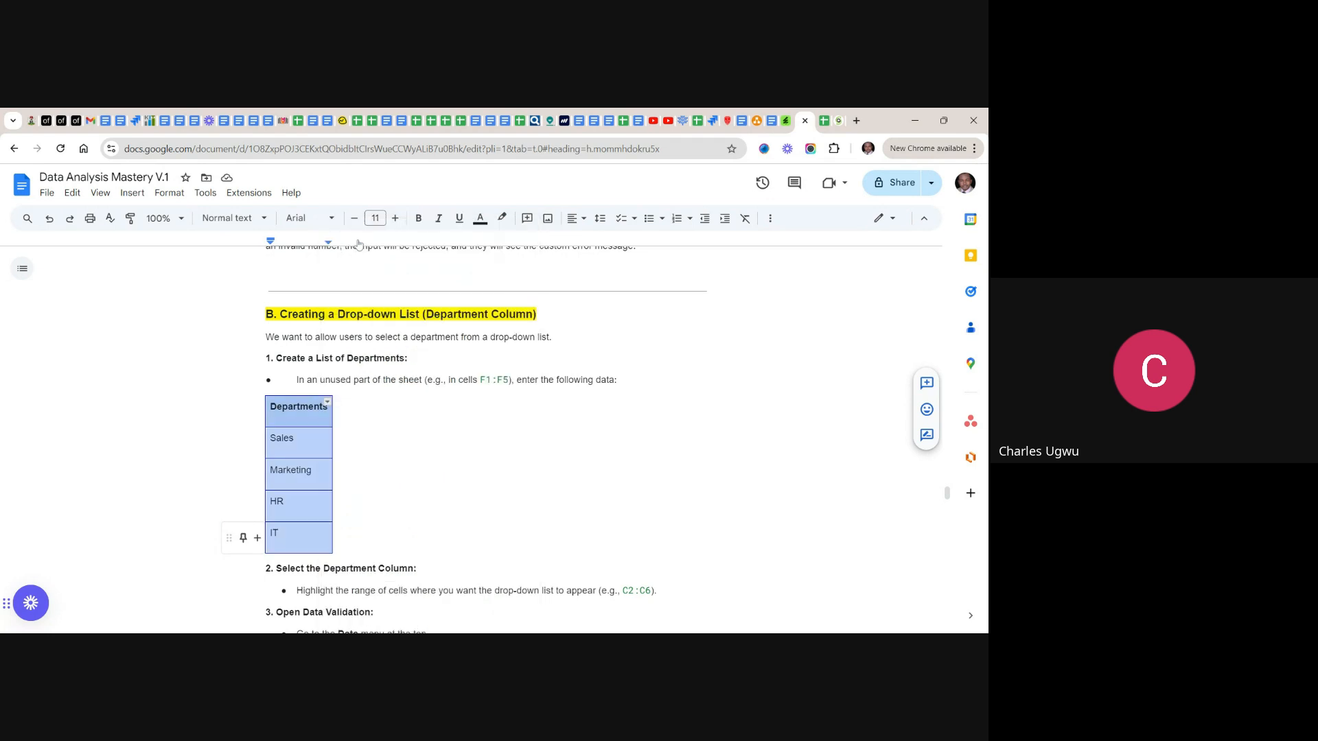
# - Return to the Excel for Data Manipulation and Analysis spreadsheet and paste the Departments list into column F starting at F1
pyautogui.click(825, 122)
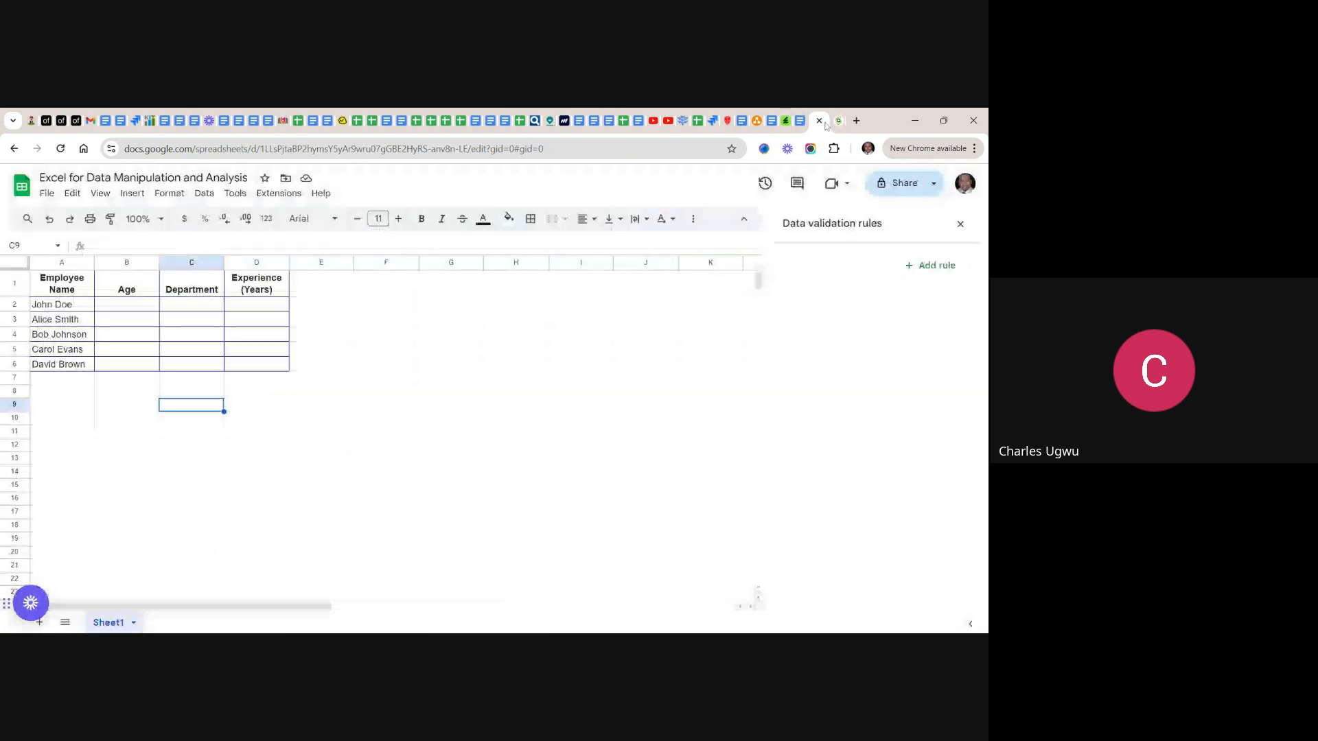
pyautogui.click(383, 281)
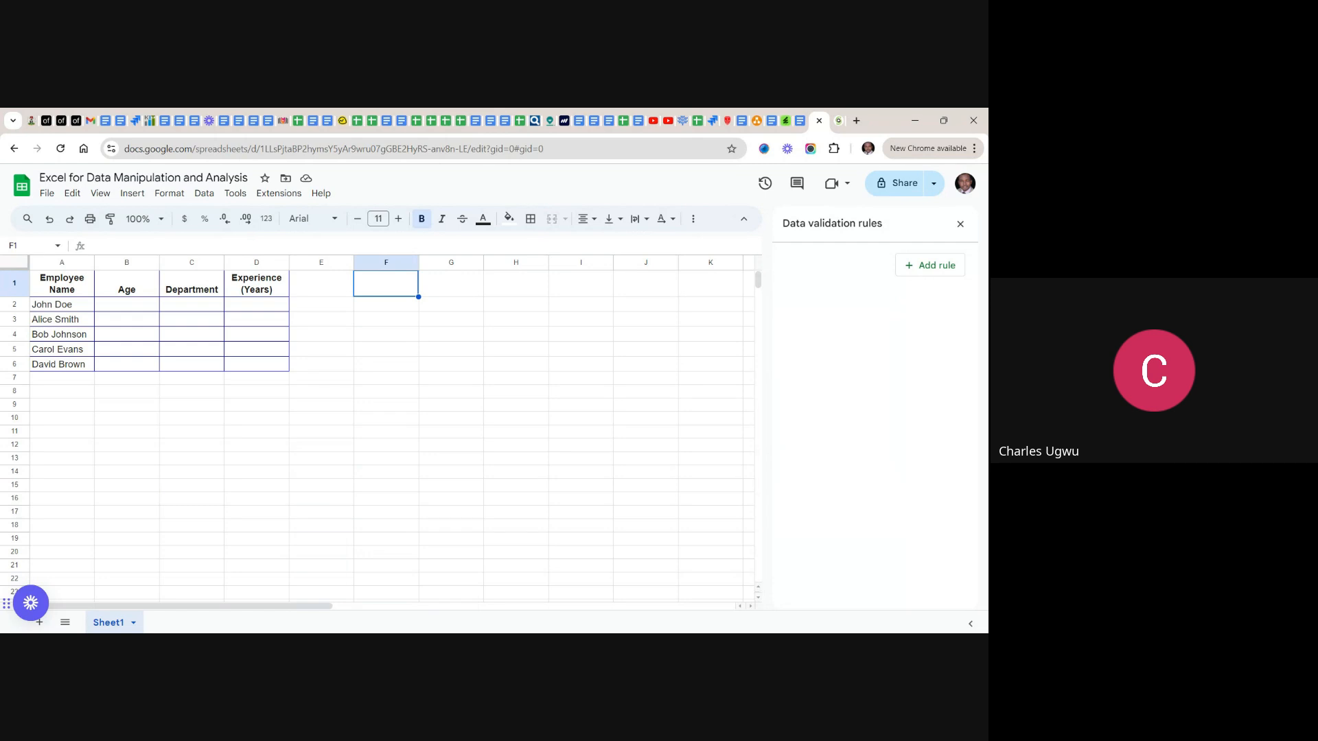
pyautogui.moveTo(384, 283); pyautogui.dragTo(384, 374)
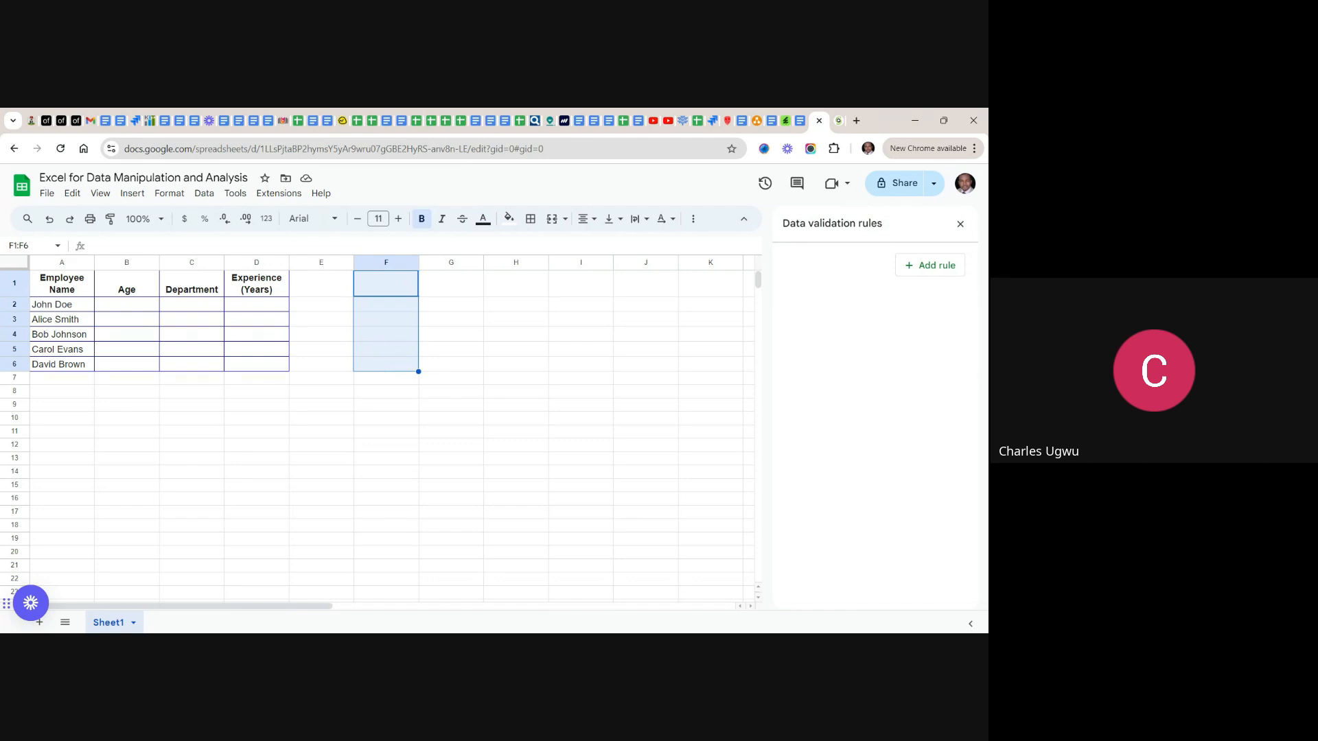
pyautogui.hotkey('ctrl', 'v')
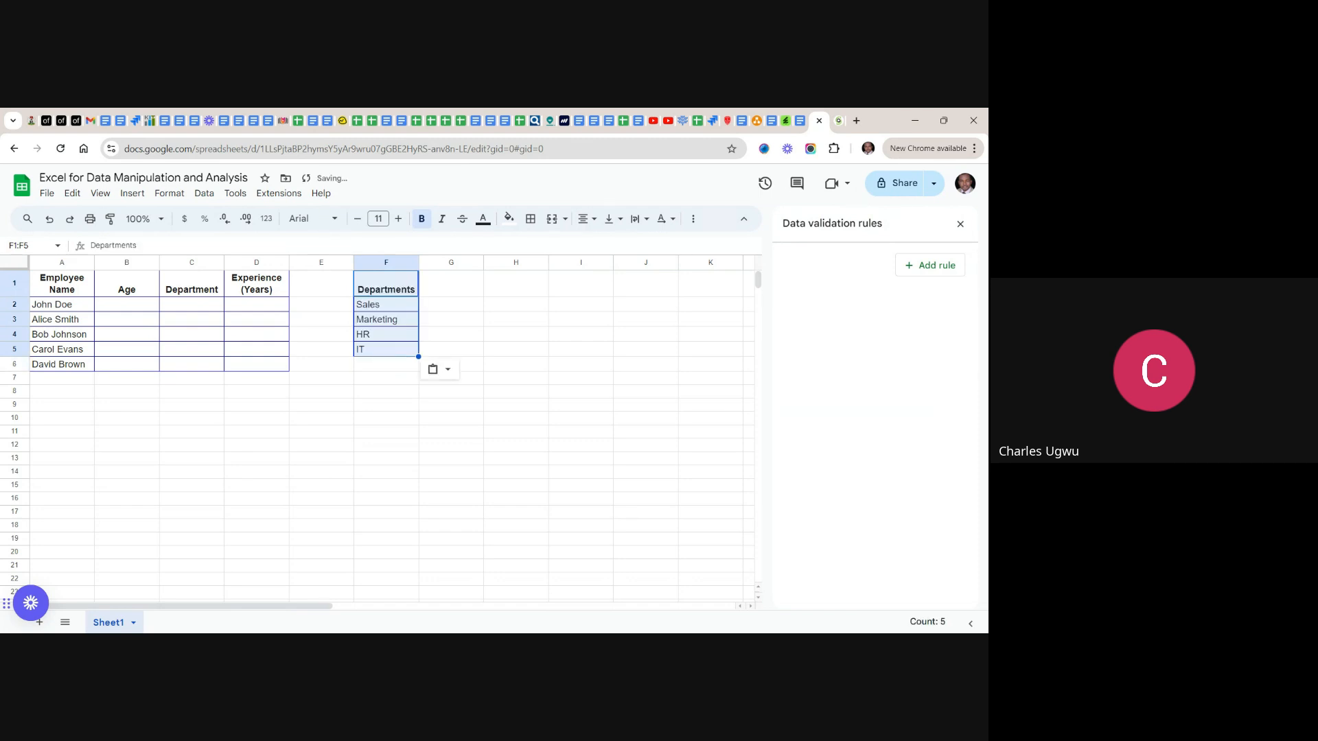
pyautogui.click(479, 352)
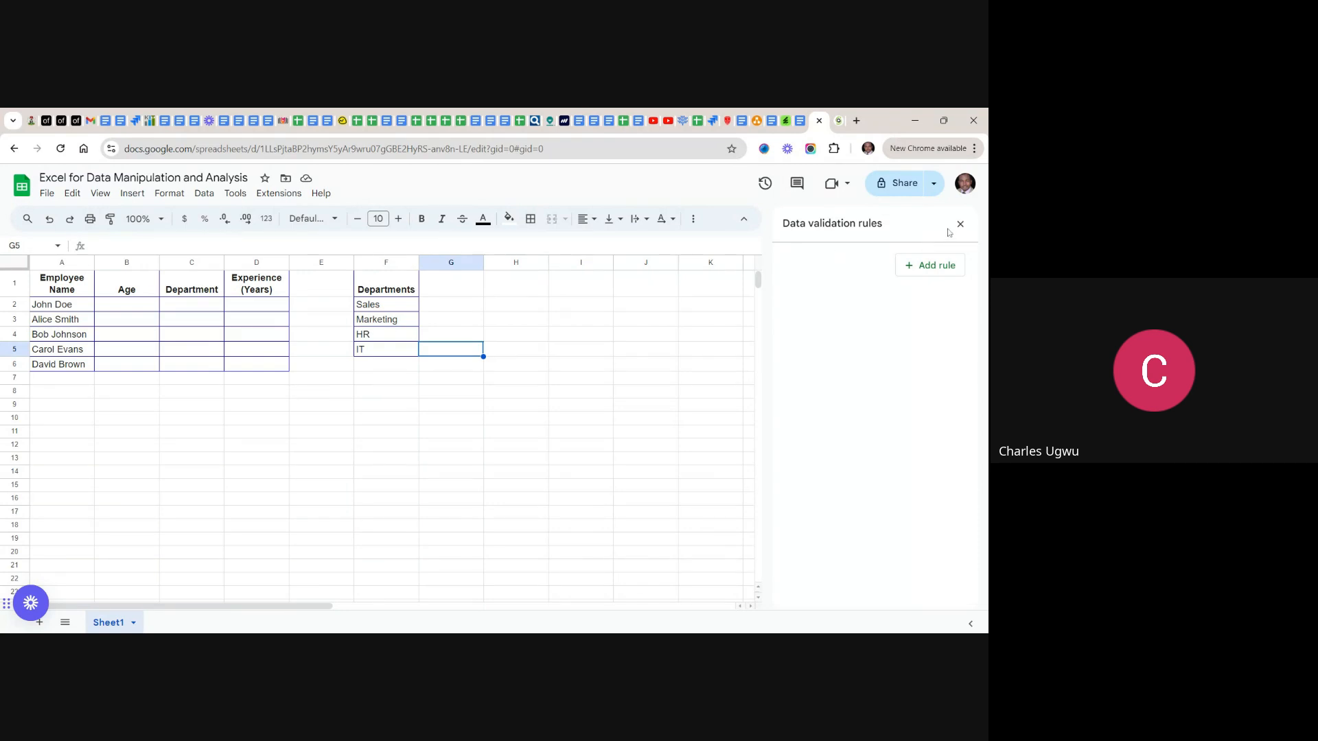
# - Close the data validation rules and the conditional format rules to free up the sheet view
pyautogui.click(961, 225)
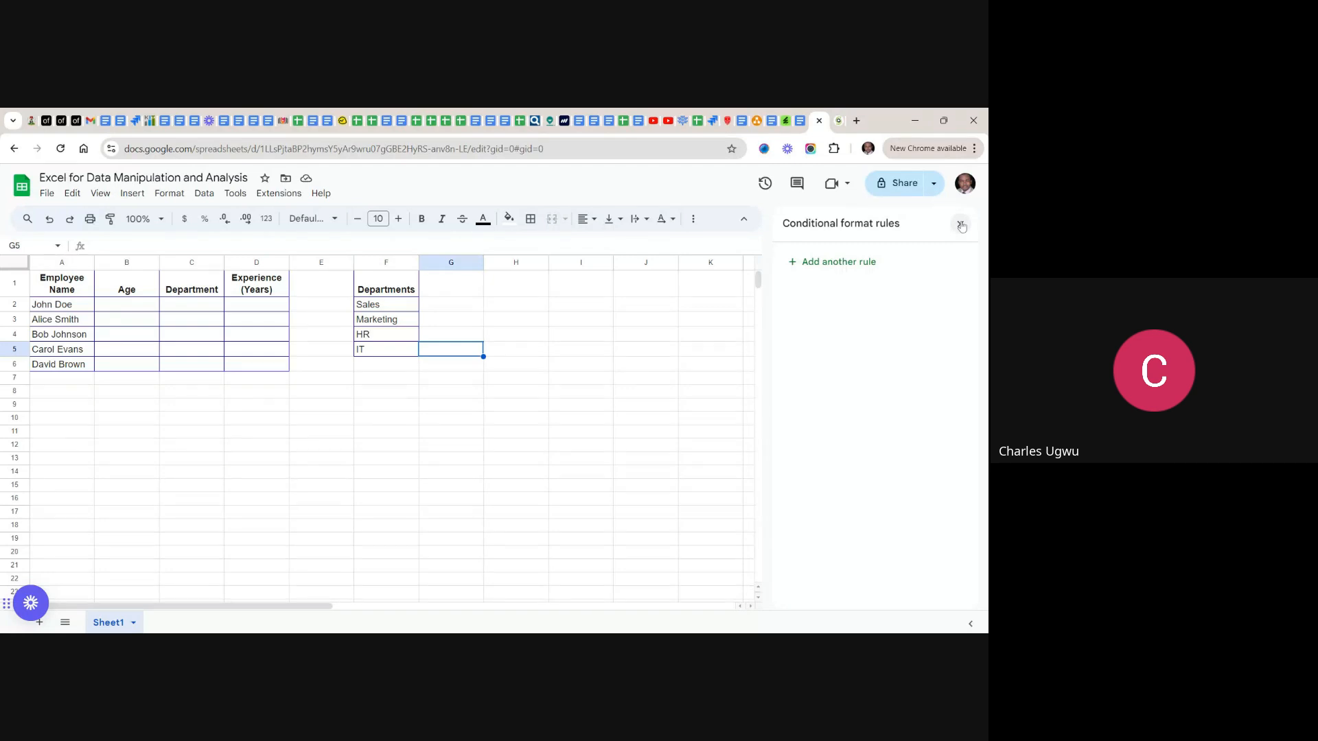
pyautogui.click(962, 225)
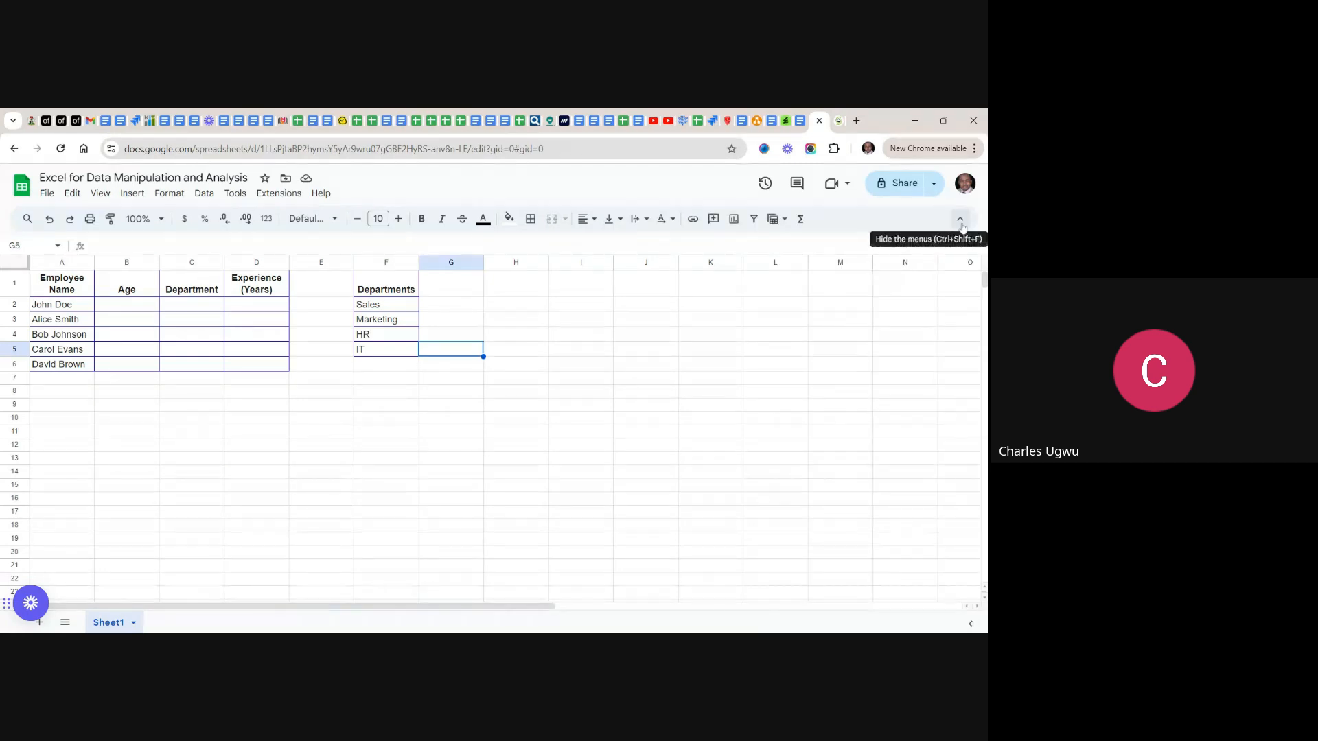
pyautogui.click(655, 434)
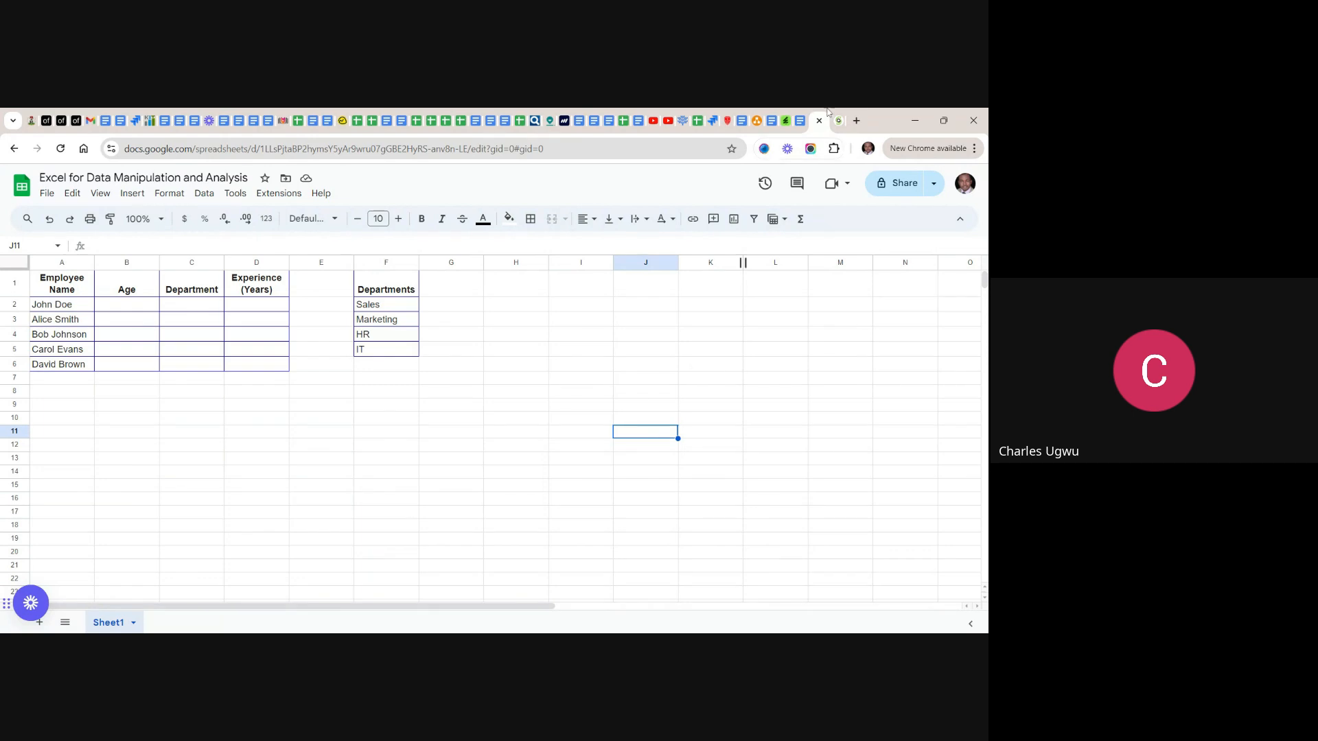
# - Review the guide's instructions for building the Department drop-down list, from selecting the column through confirming and saving
pyautogui.click(803, 125)
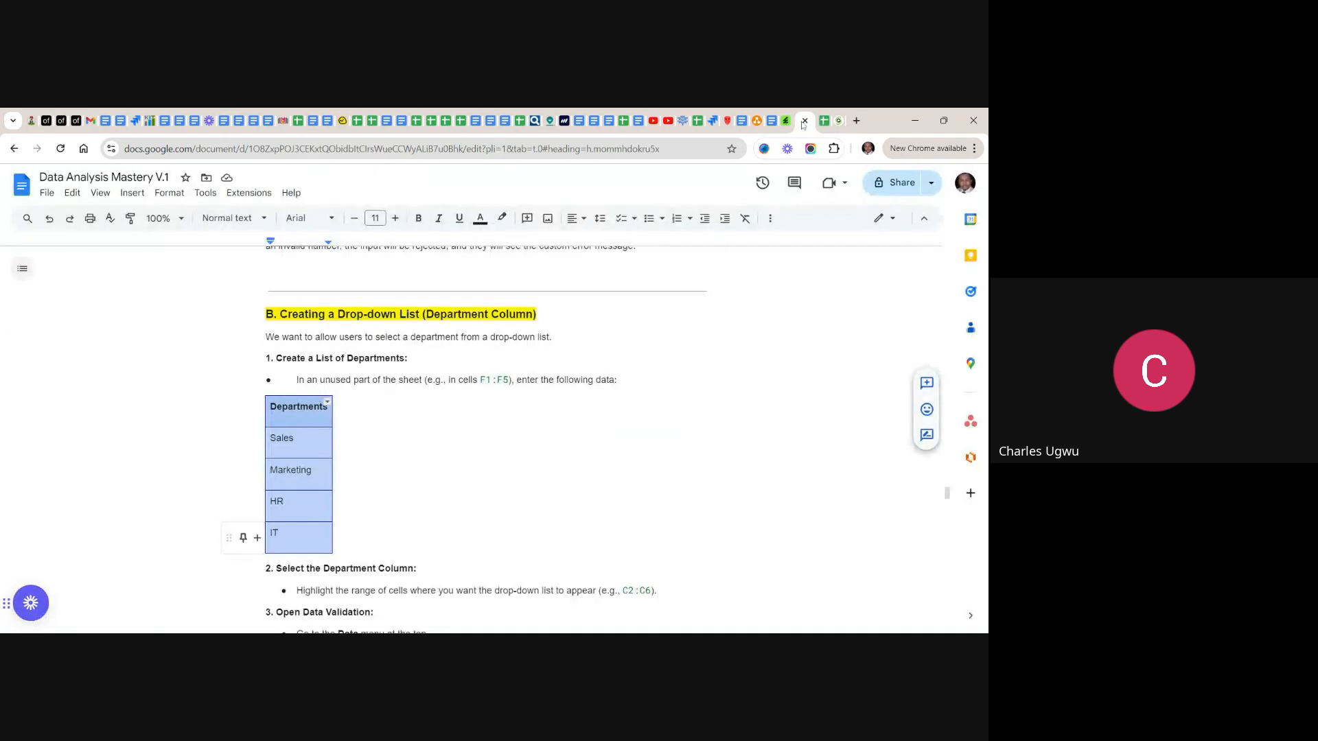
pyautogui.click(329, 408)
pyautogui.scroll(-2, 486, 439)
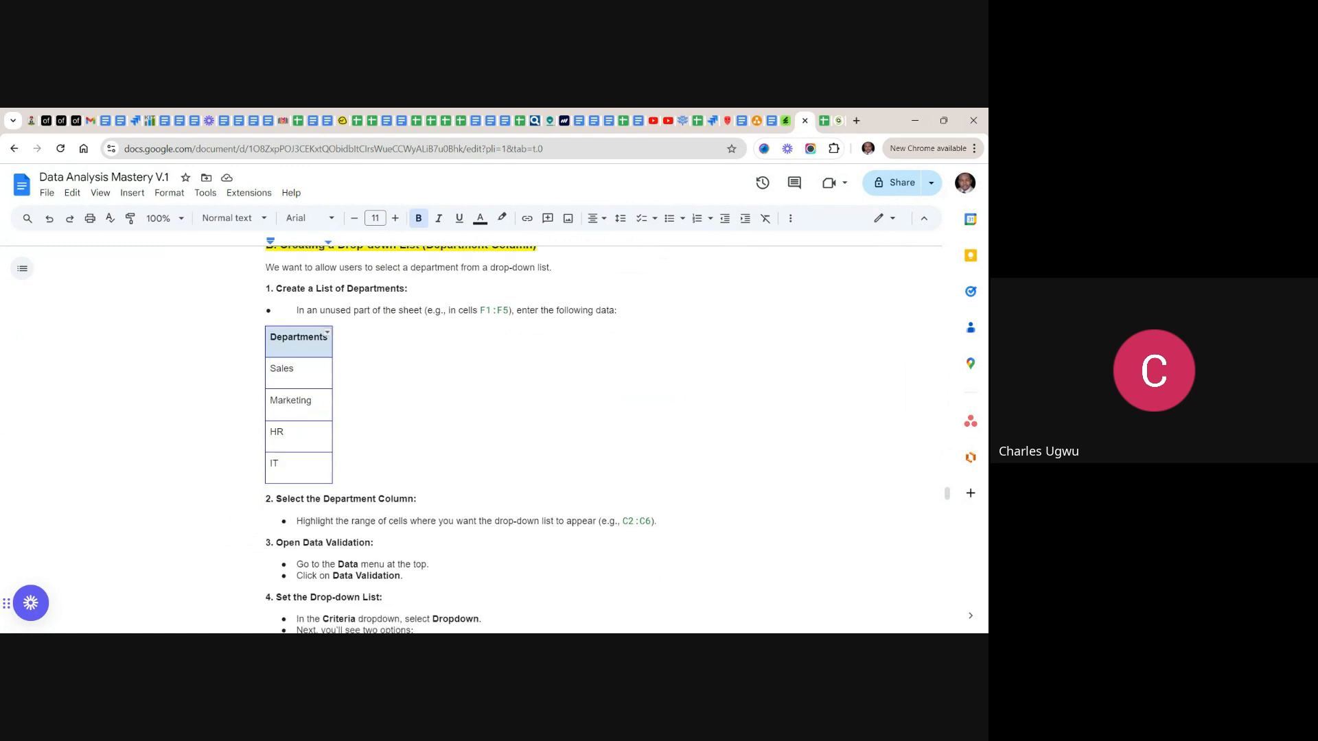
pyautogui.scroll(-3, 460, 439)
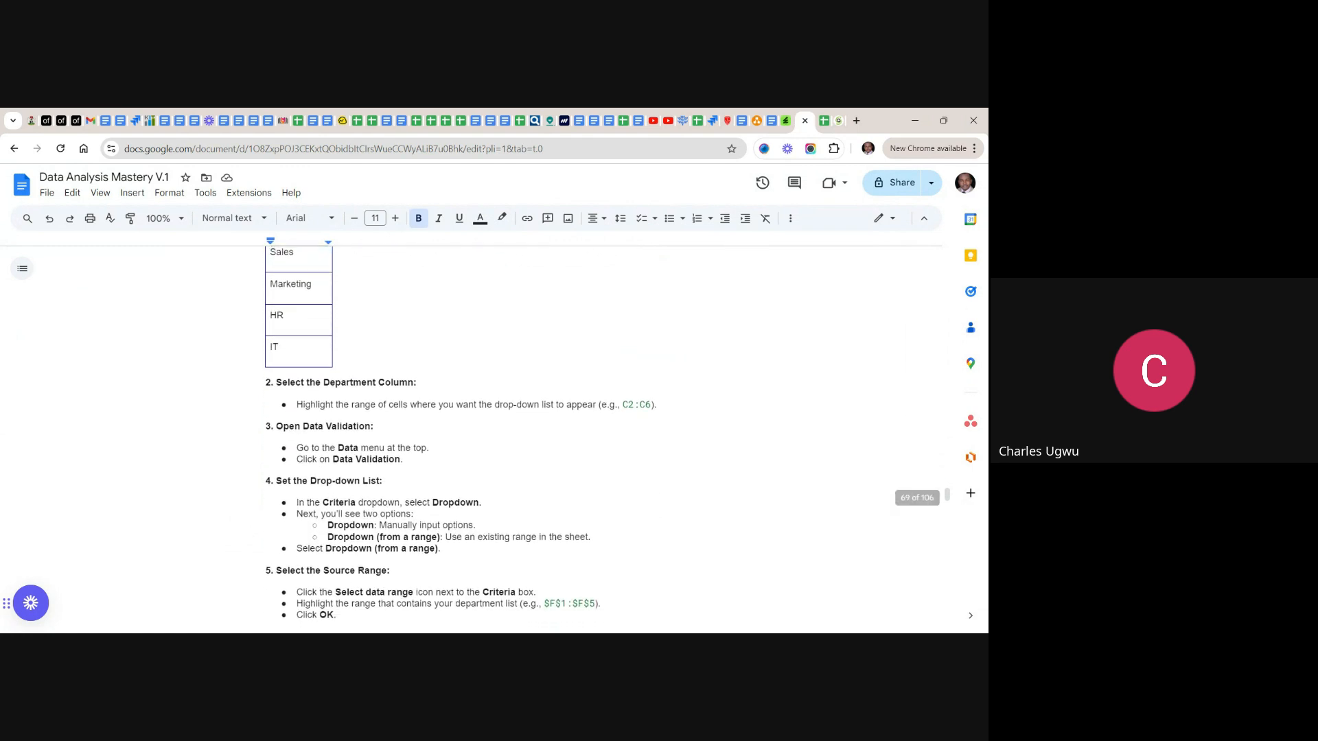
pyautogui.scroll(-1, 486, 439)
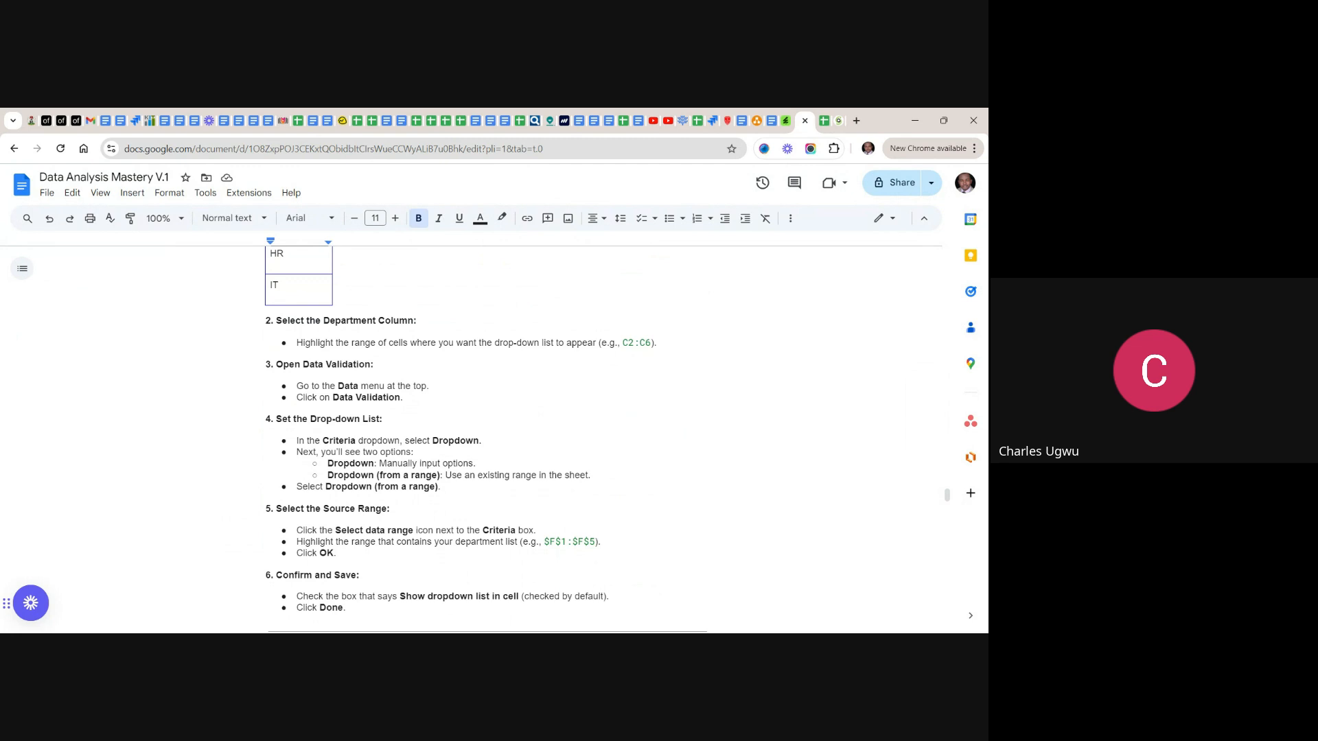
pyautogui.scroll(-1, 486, 439)
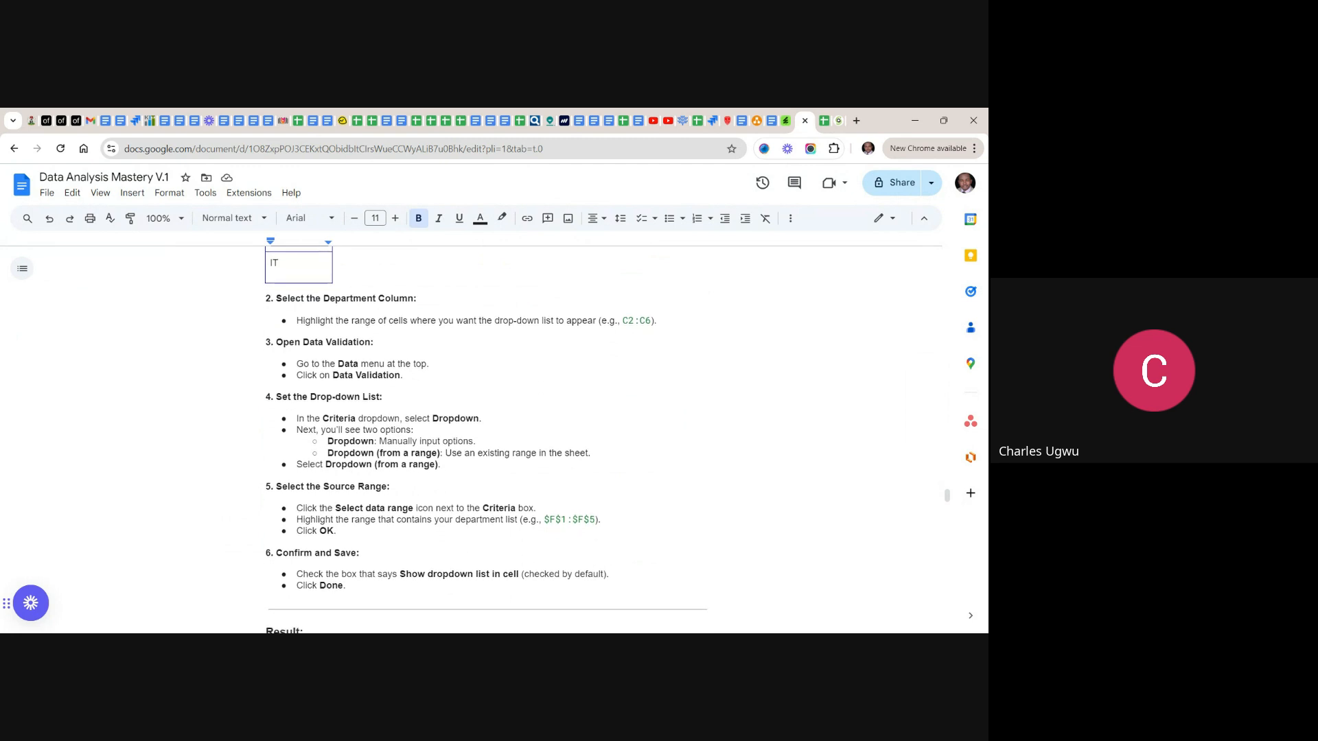
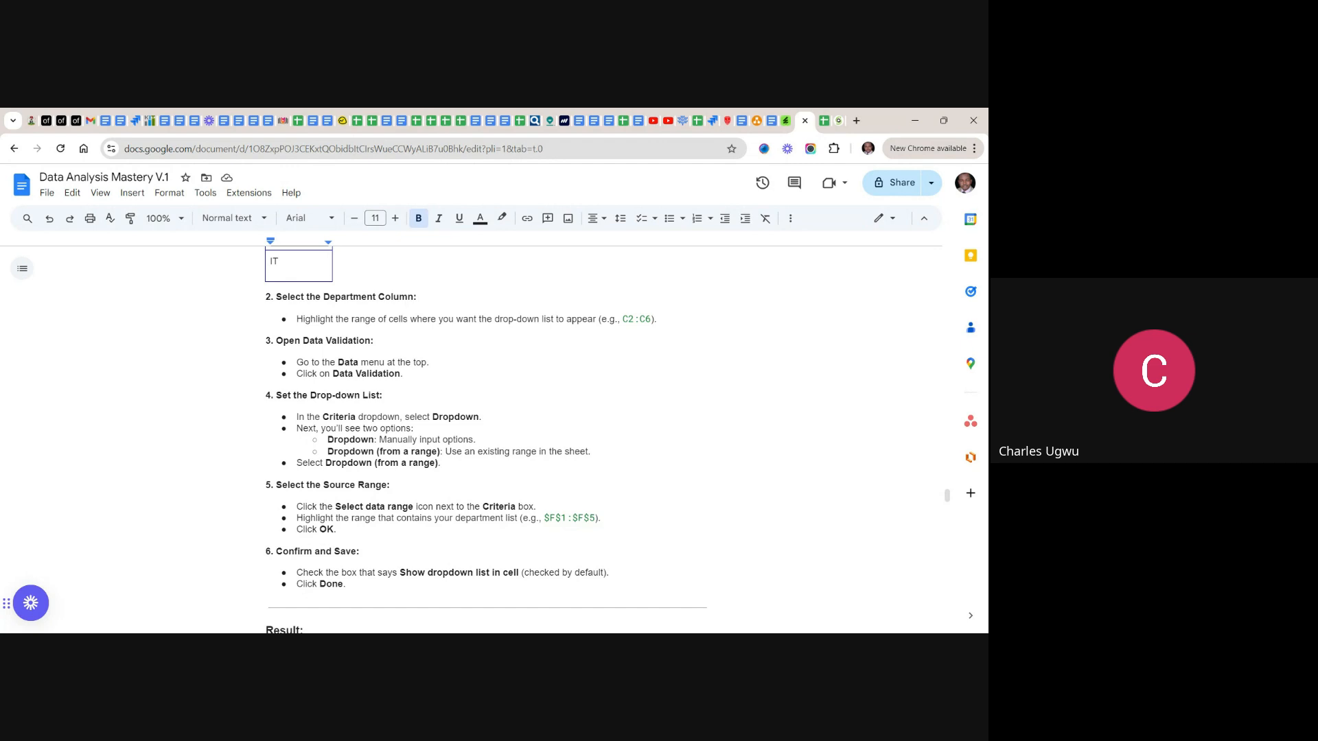
# - Back in the spreadsheet, add a new data validation rule for the Department cells C2:C6
pyautogui.click(824, 122)
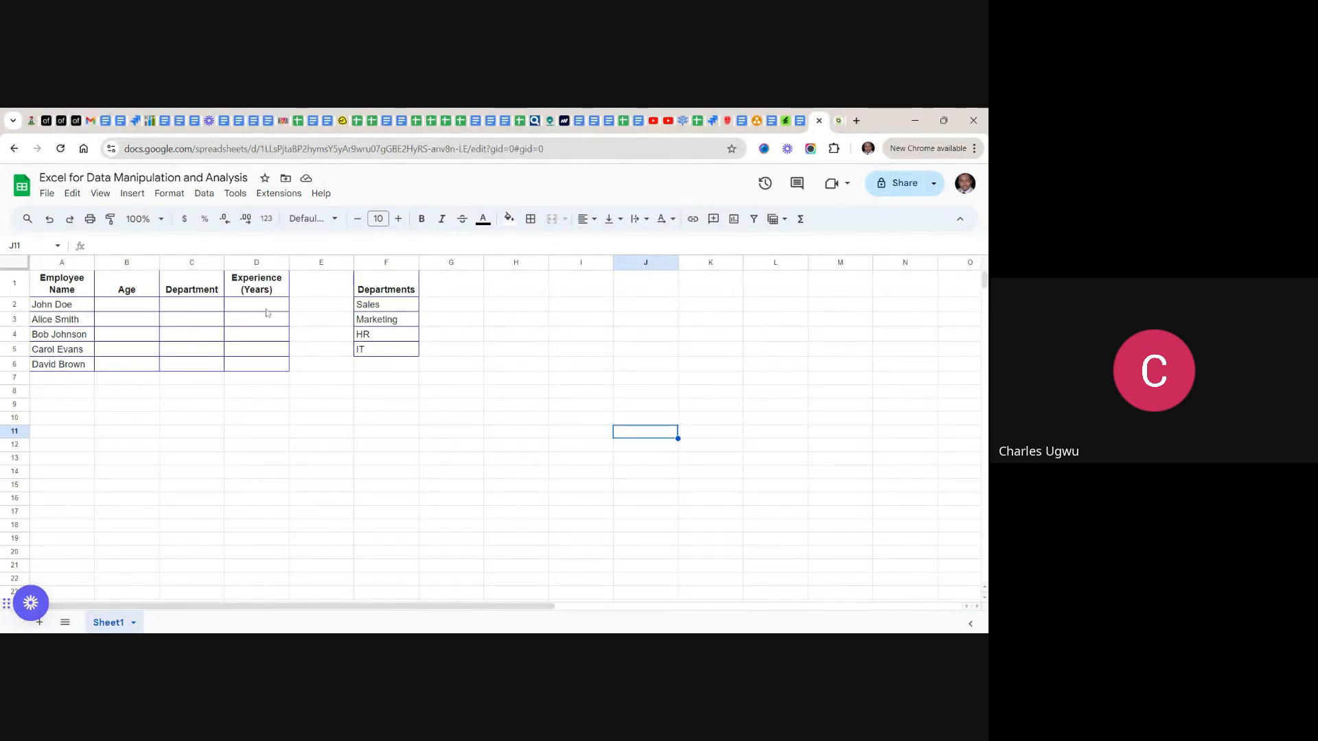
pyautogui.click(191, 307)
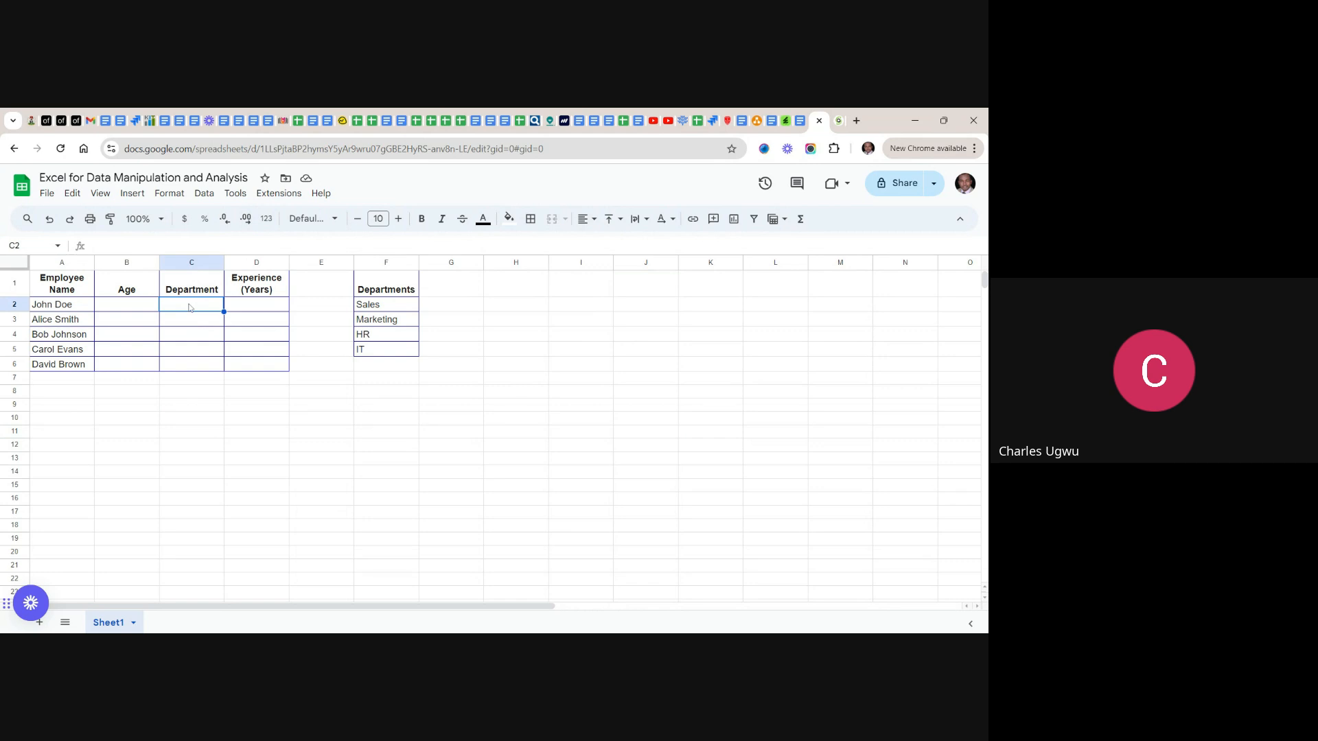
pyautogui.moveTo(190, 307); pyautogui.dragTo(201, 368)
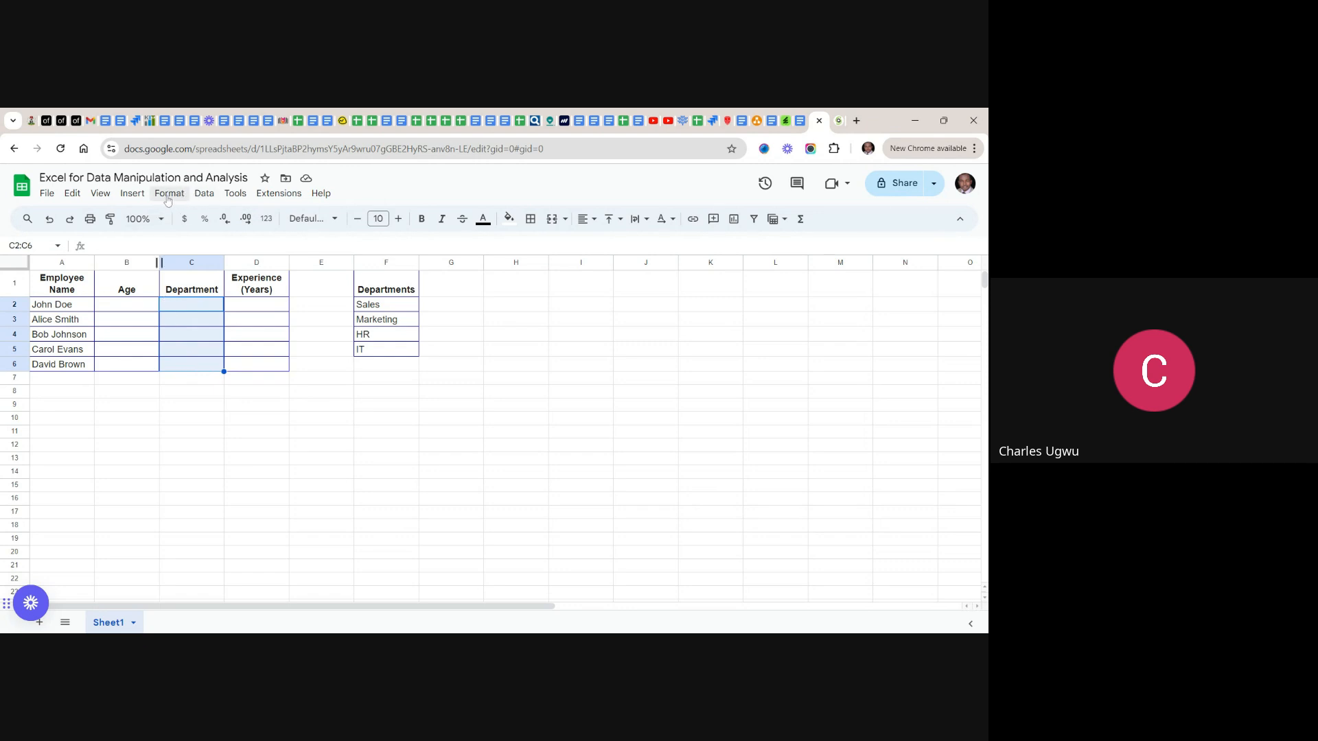
pyautogui.click(204, 193)
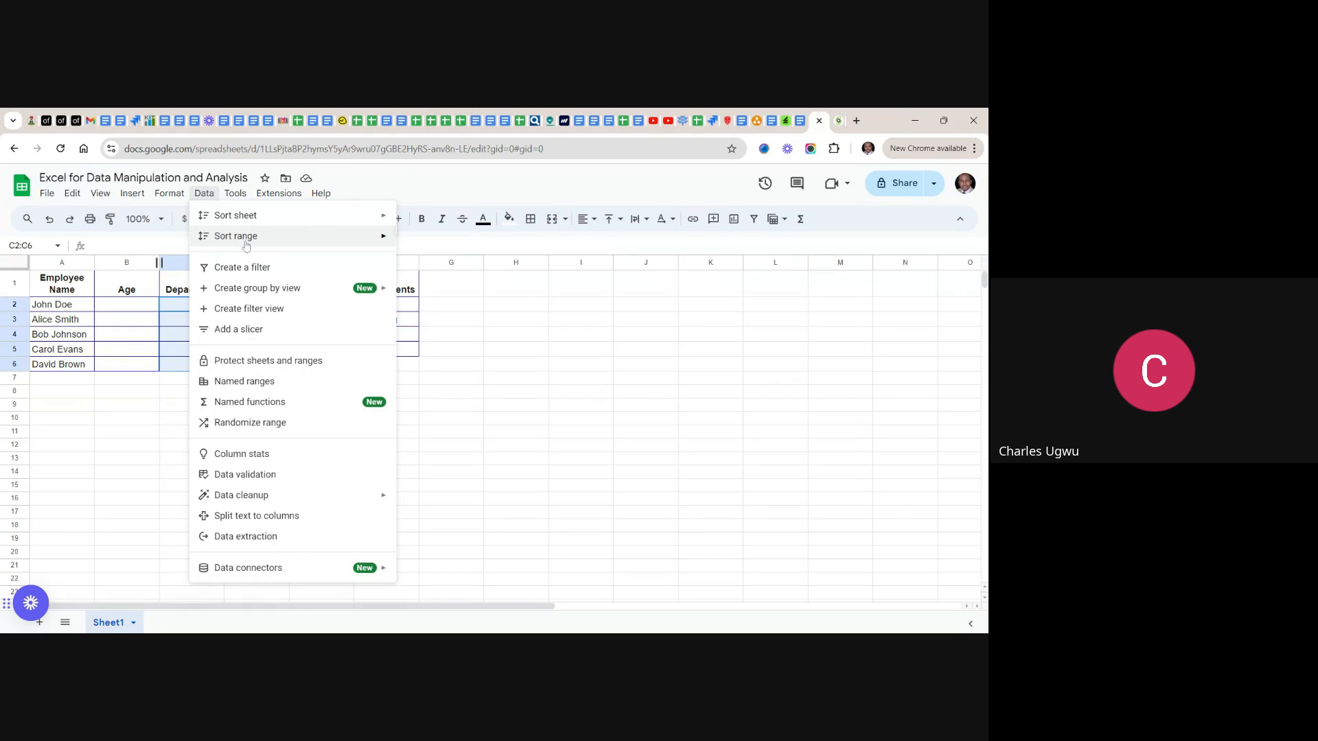
pyautogui.click(246, 477)
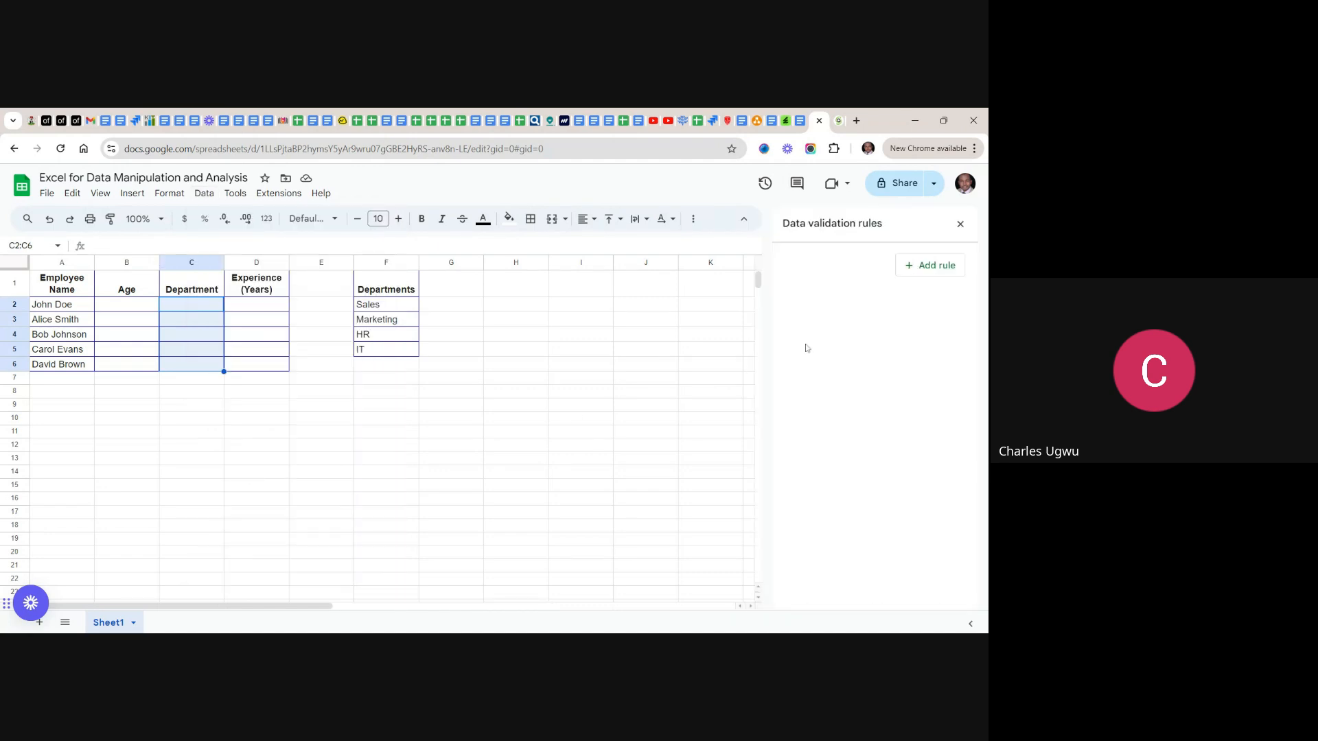
pyautogui.click(924, 266)
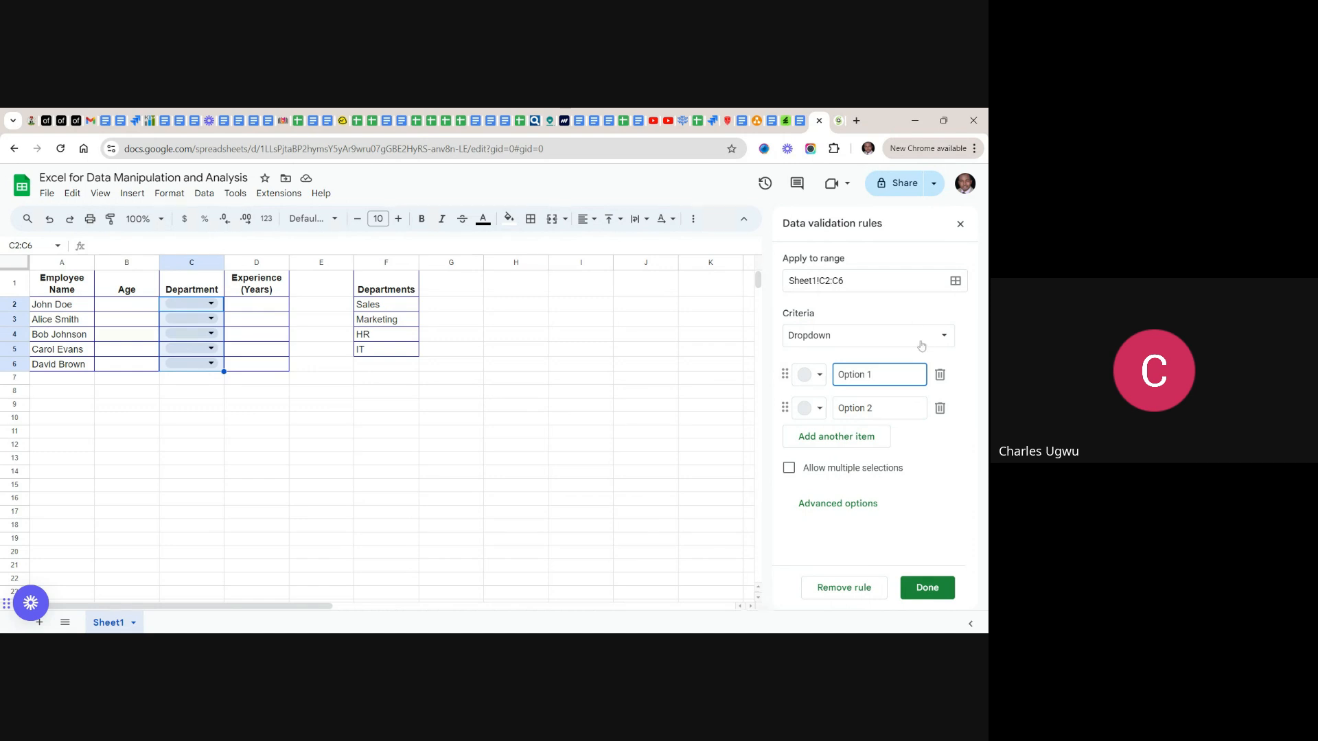
# - Make the C2:C6 validation rule a drop-down from a range sourced from Sheet1!F2:F5, and save the rule
pyautogui.click(945, 340)
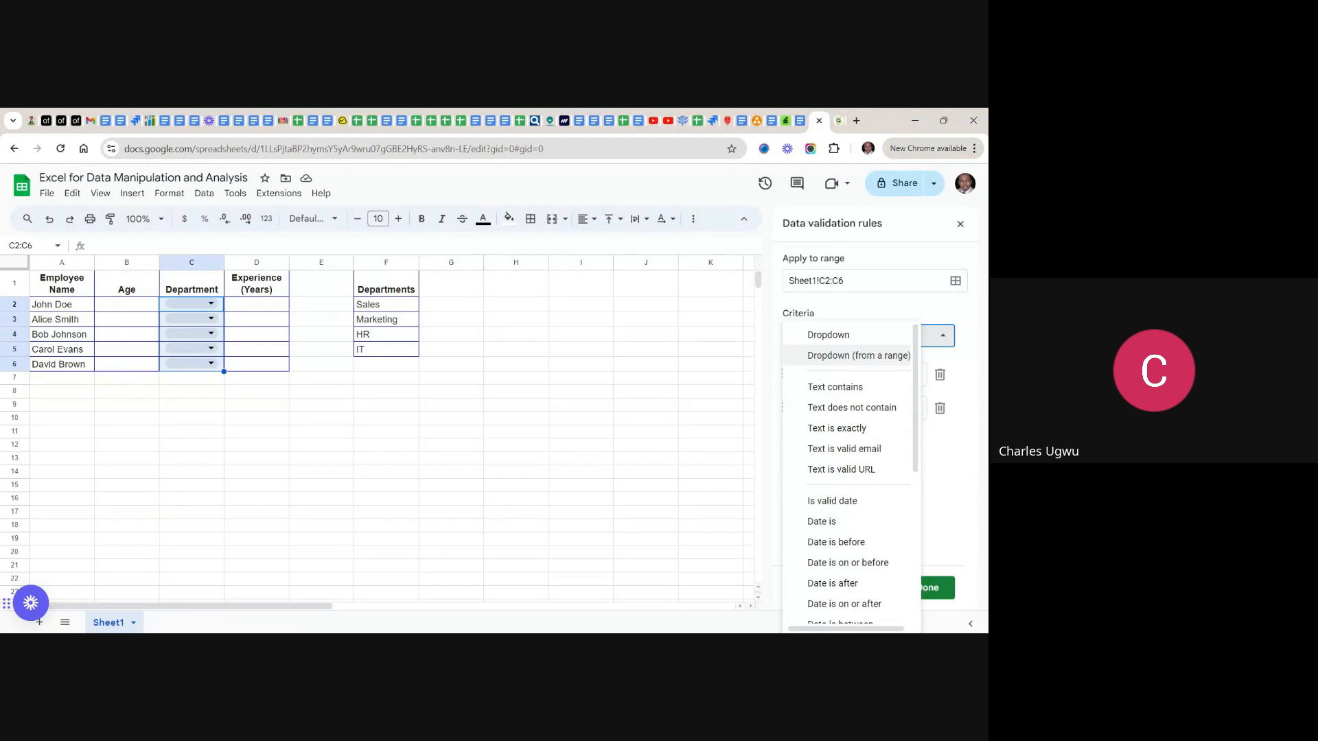
pyautogui.click(846, 360)
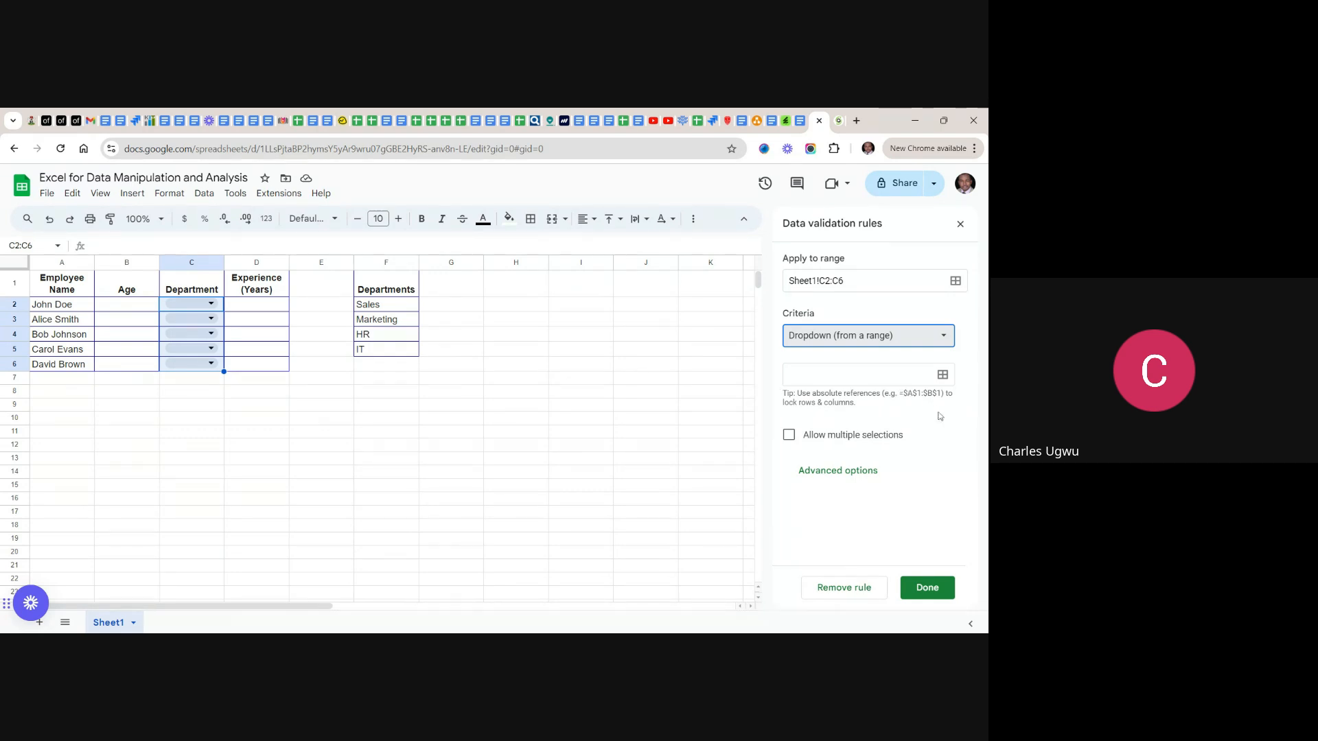
pyautogui.click(942, 375)
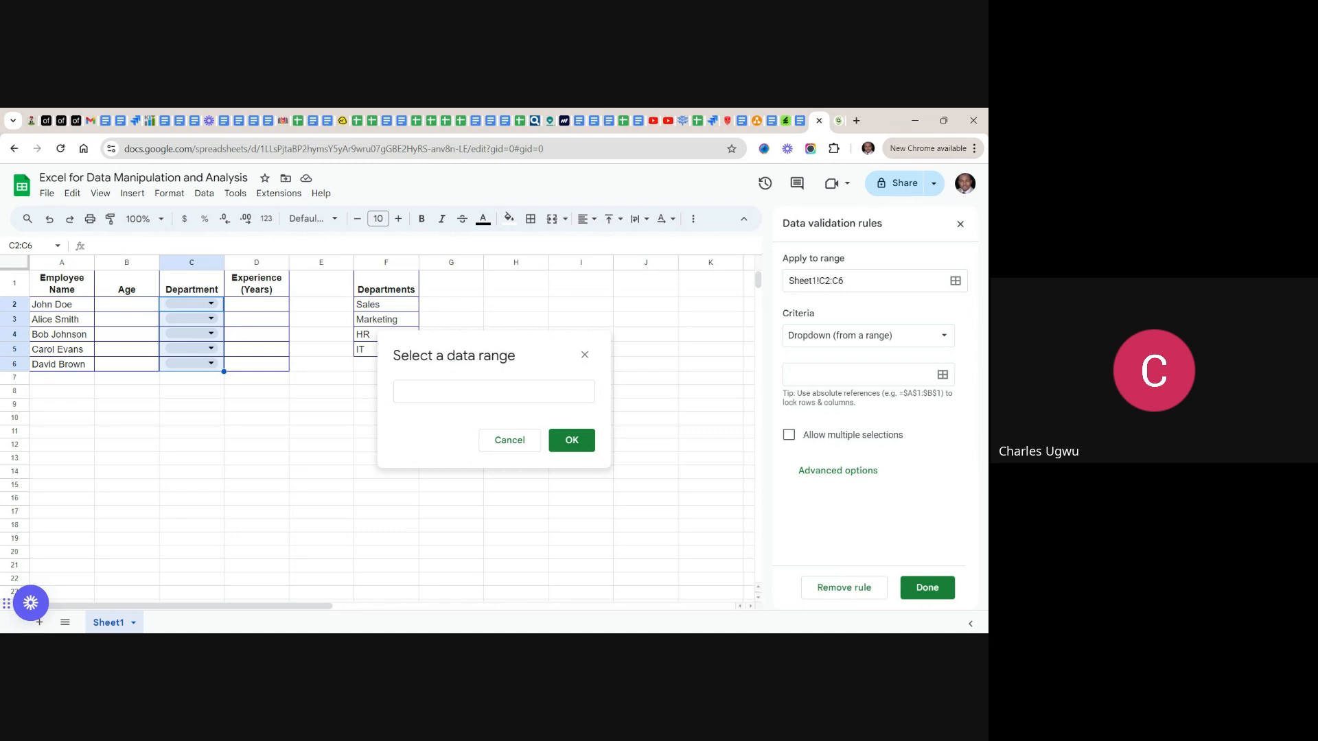
pyautogui.moveTo(374, 305); pyautogui.dragTo(372, 352)
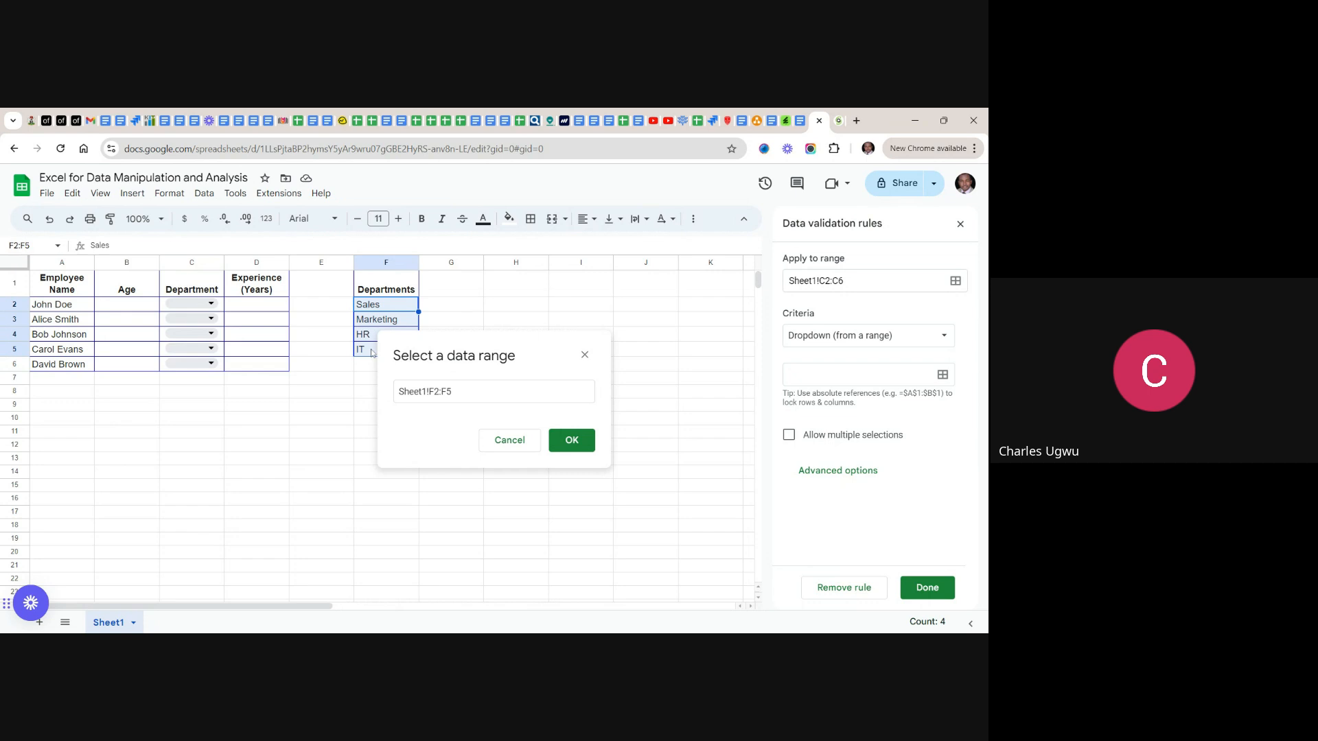
pyautogui.click(569, 443)
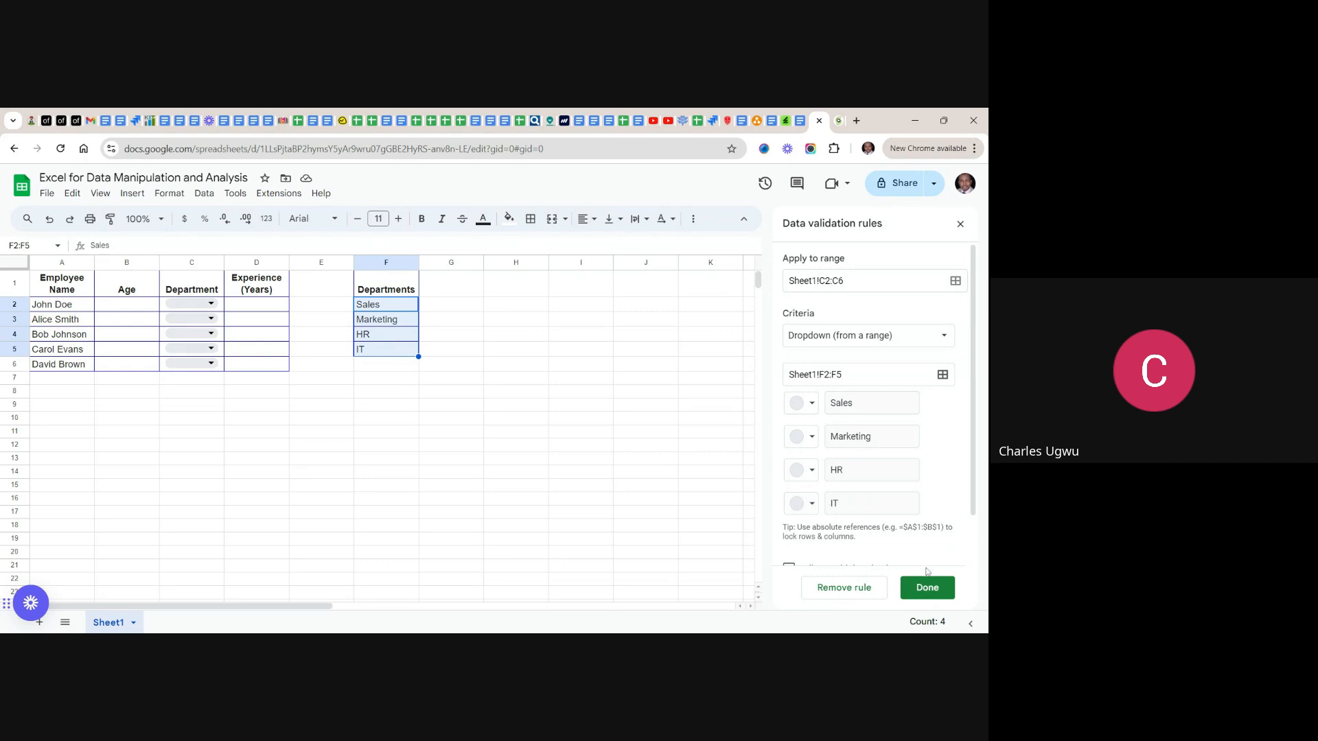
pyautogui.click(928, 589)
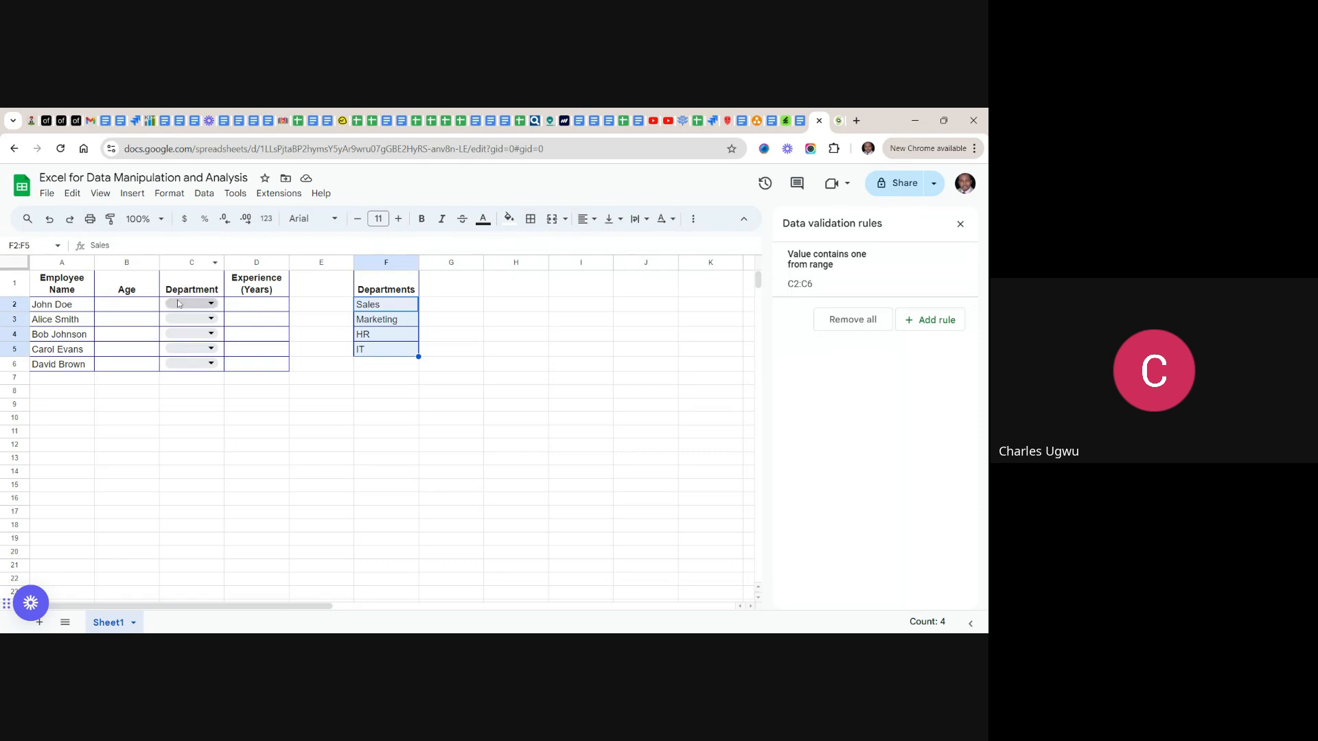
pyautogui.click(232, 421)
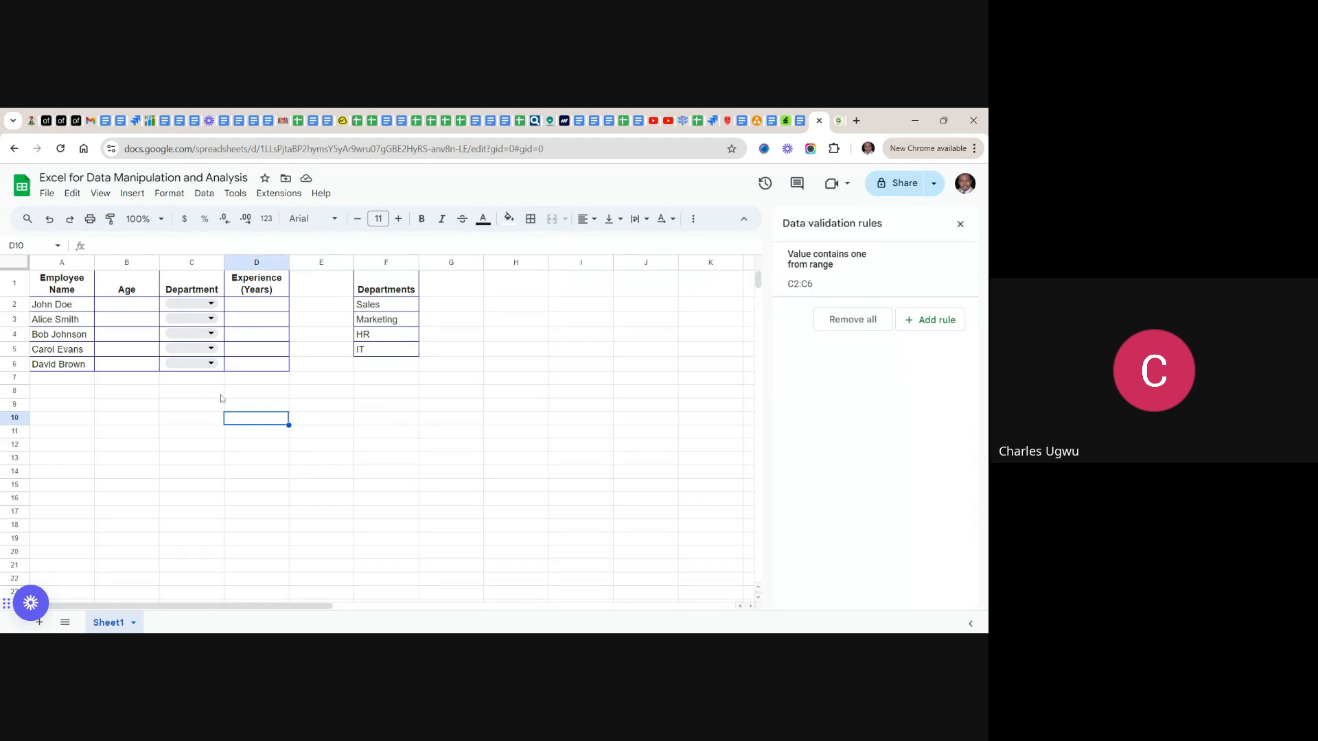
# - Fill the Department cells from their drop-downs: Sales in C2, Marketing in C3, HR in C4, and IT in C5 and C6
pyautogui.click(211, 304)
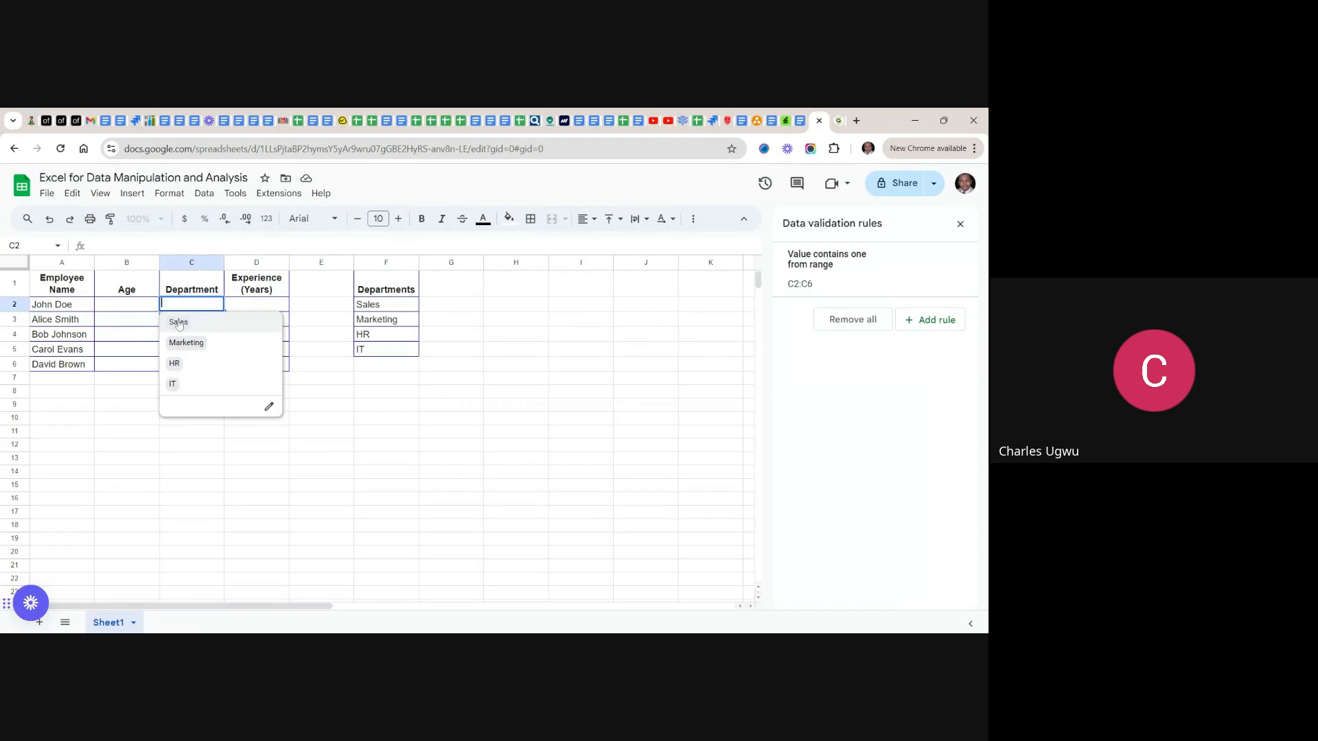
pyautogui.click(179, 323)
pyautogui.click(211, 321)
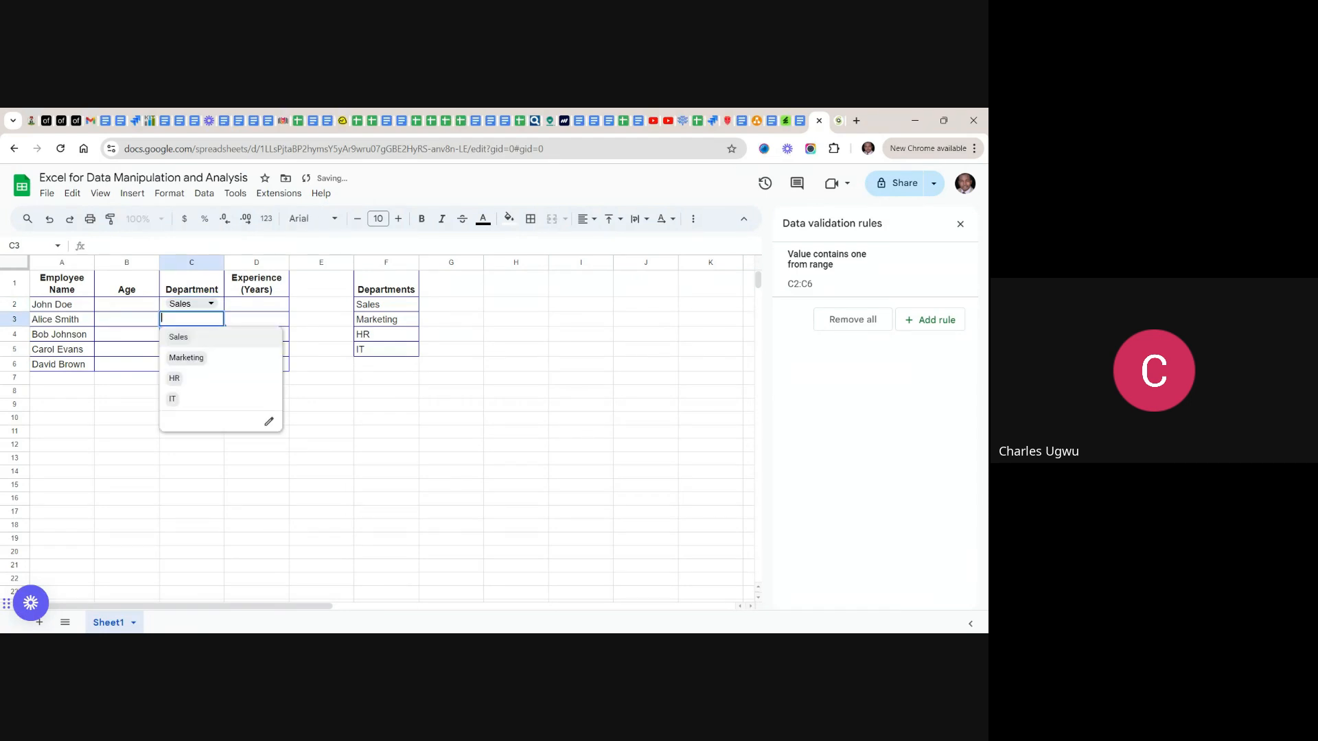
pyautogui.click(195, 364)
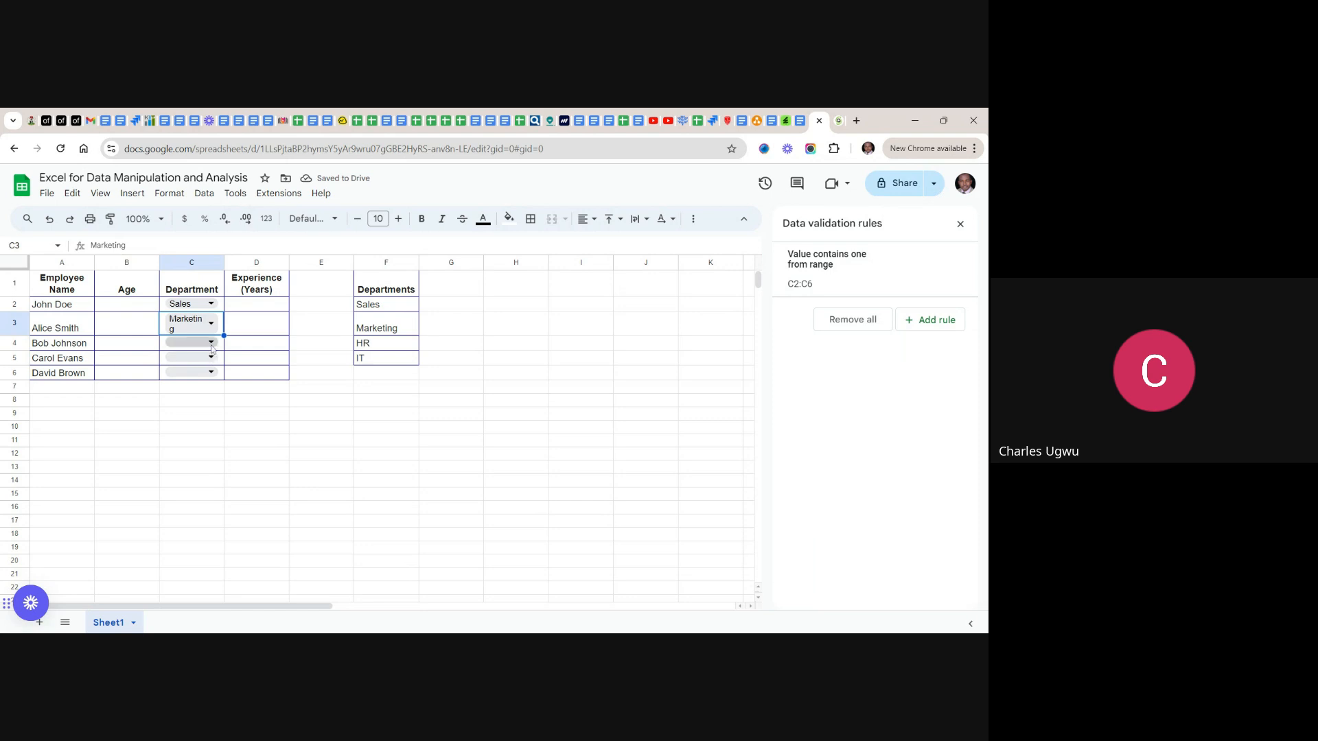
pyautogui.click(206, 343)
pyautogui.click(194, 401)
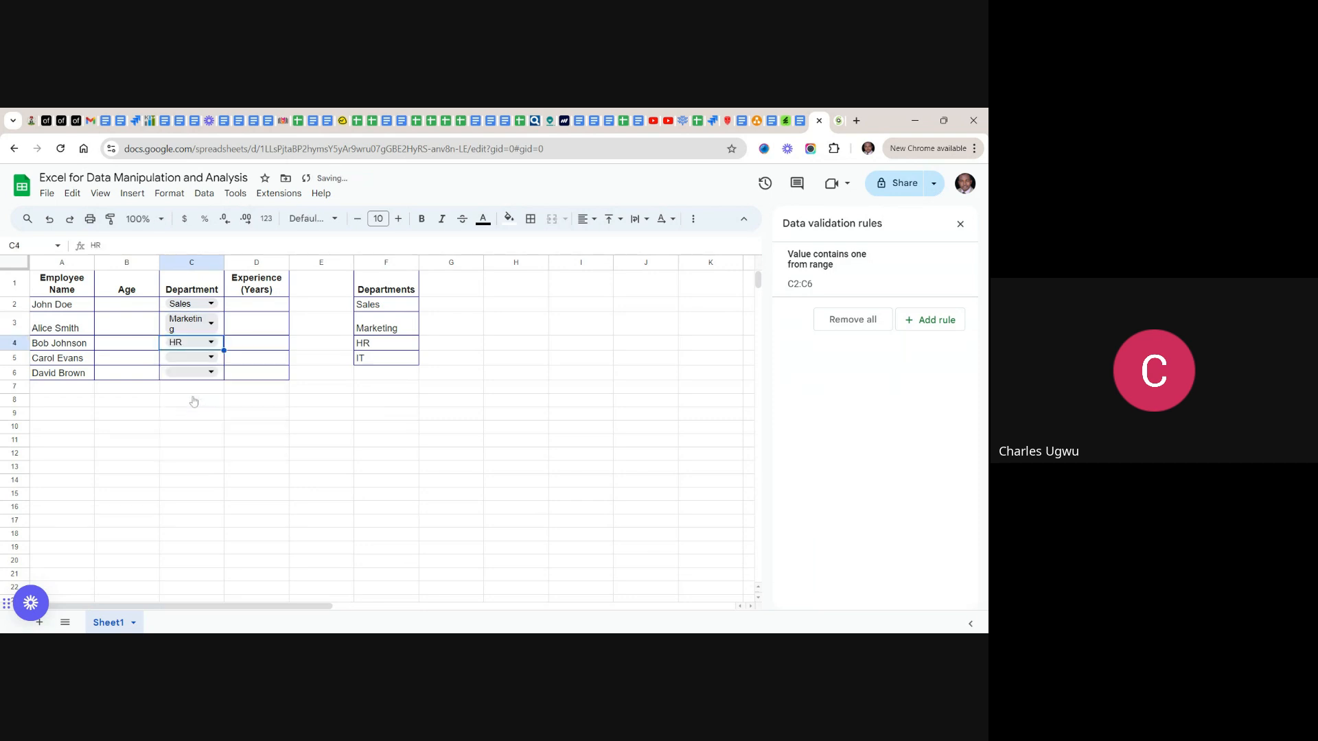
pyautogui.click(210, 358)
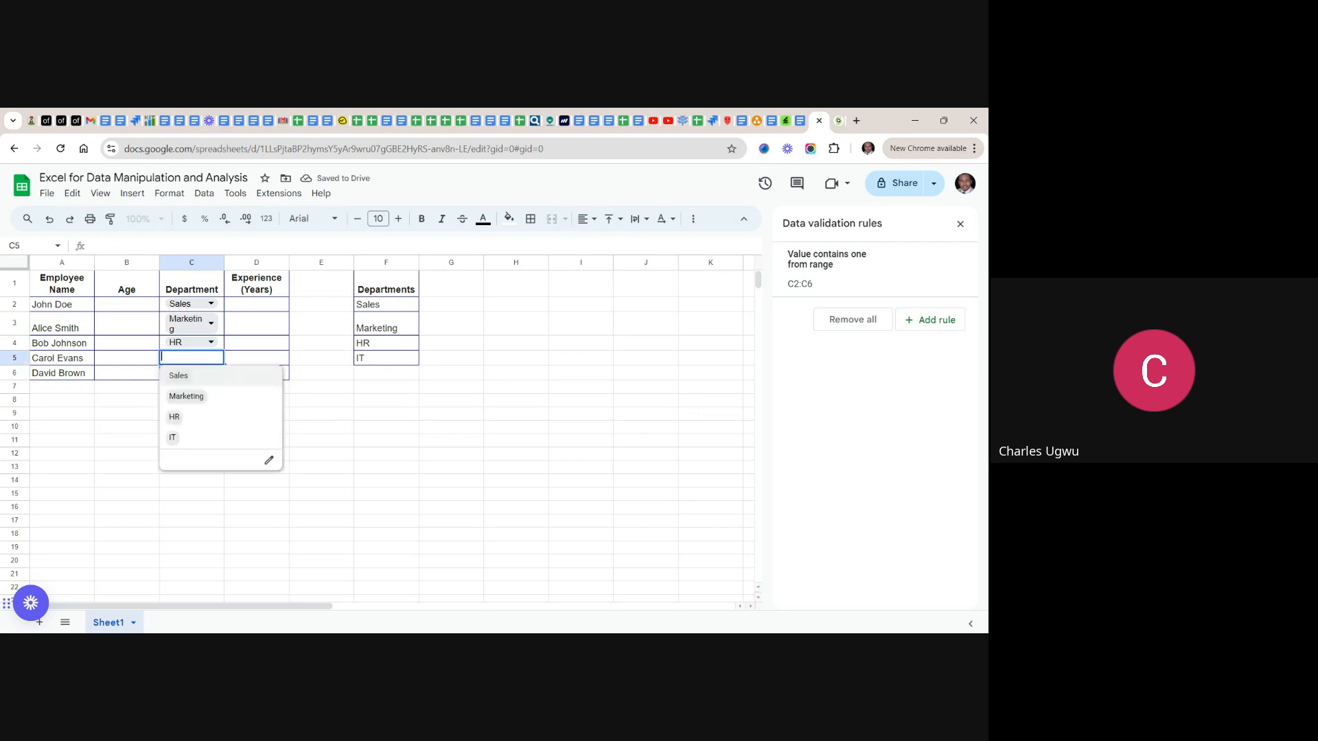
pyautogui.click(176, 438)
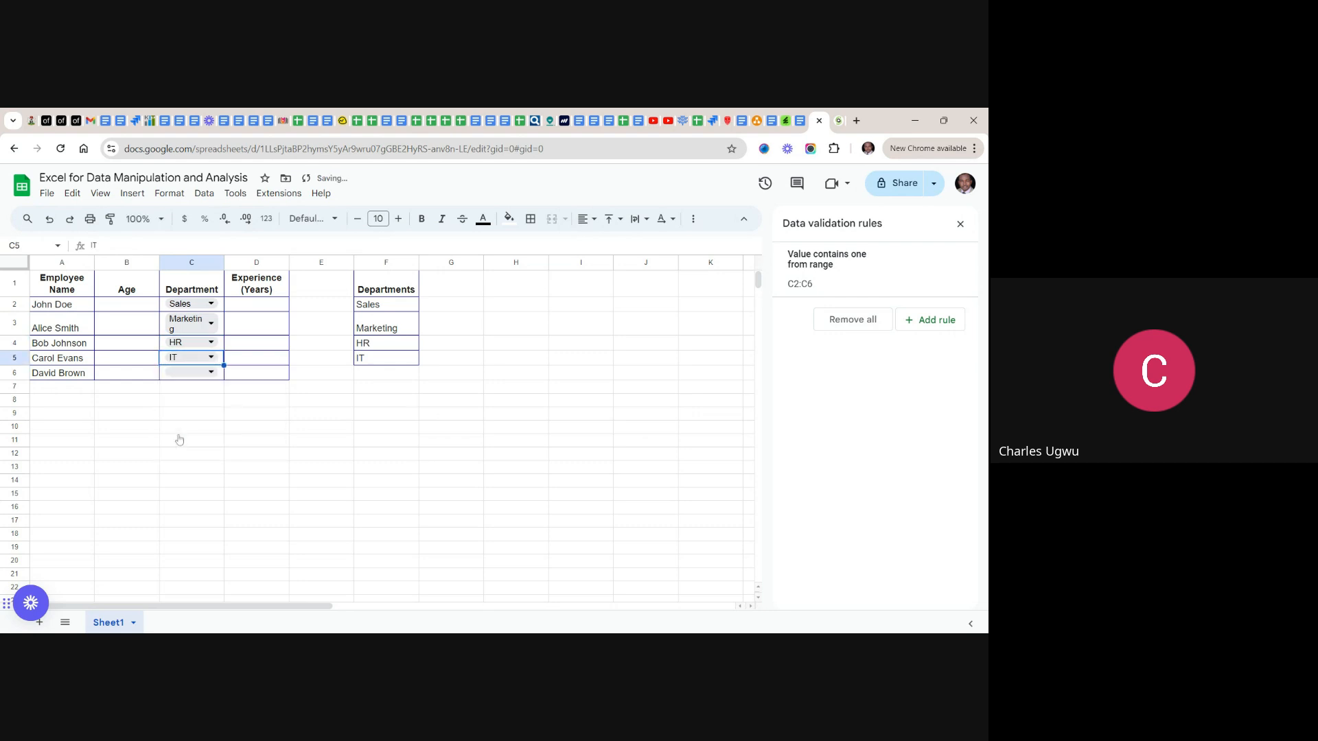
pyautogui.click(211, 372)
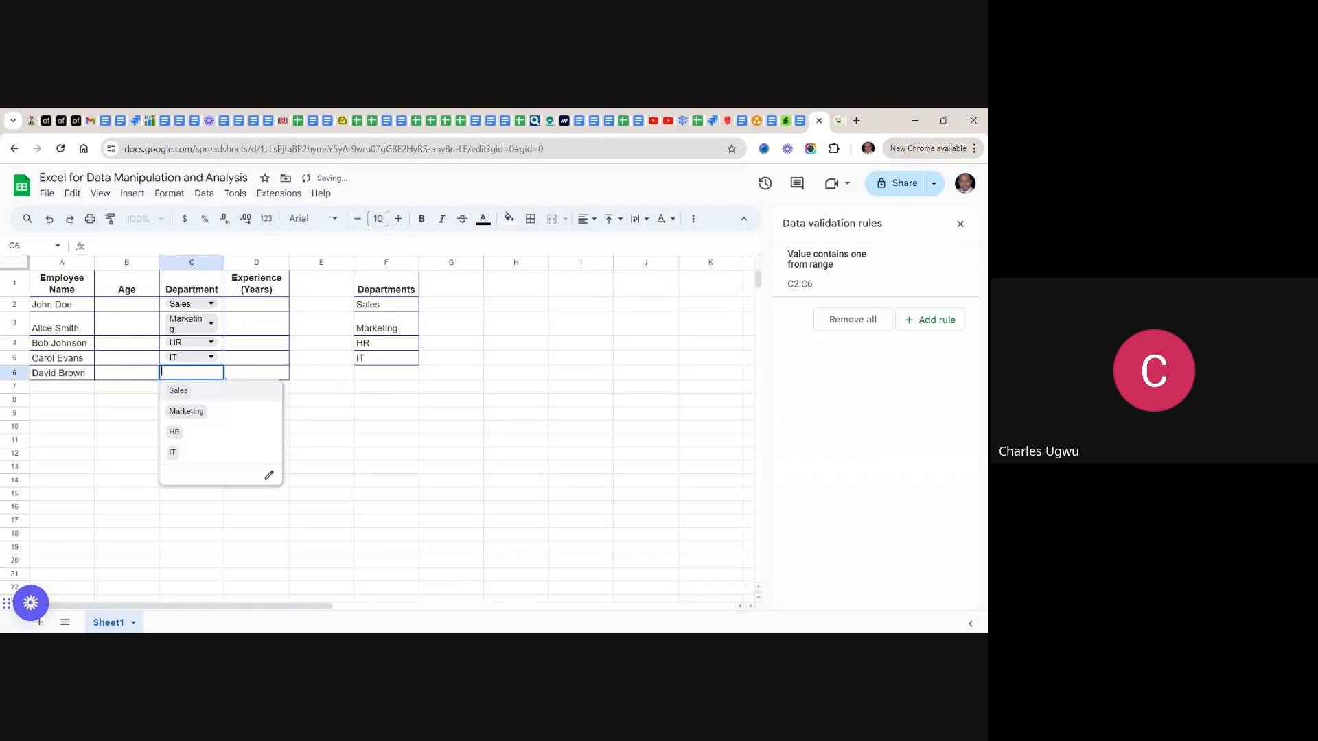
pyautogui.click(183, 457)
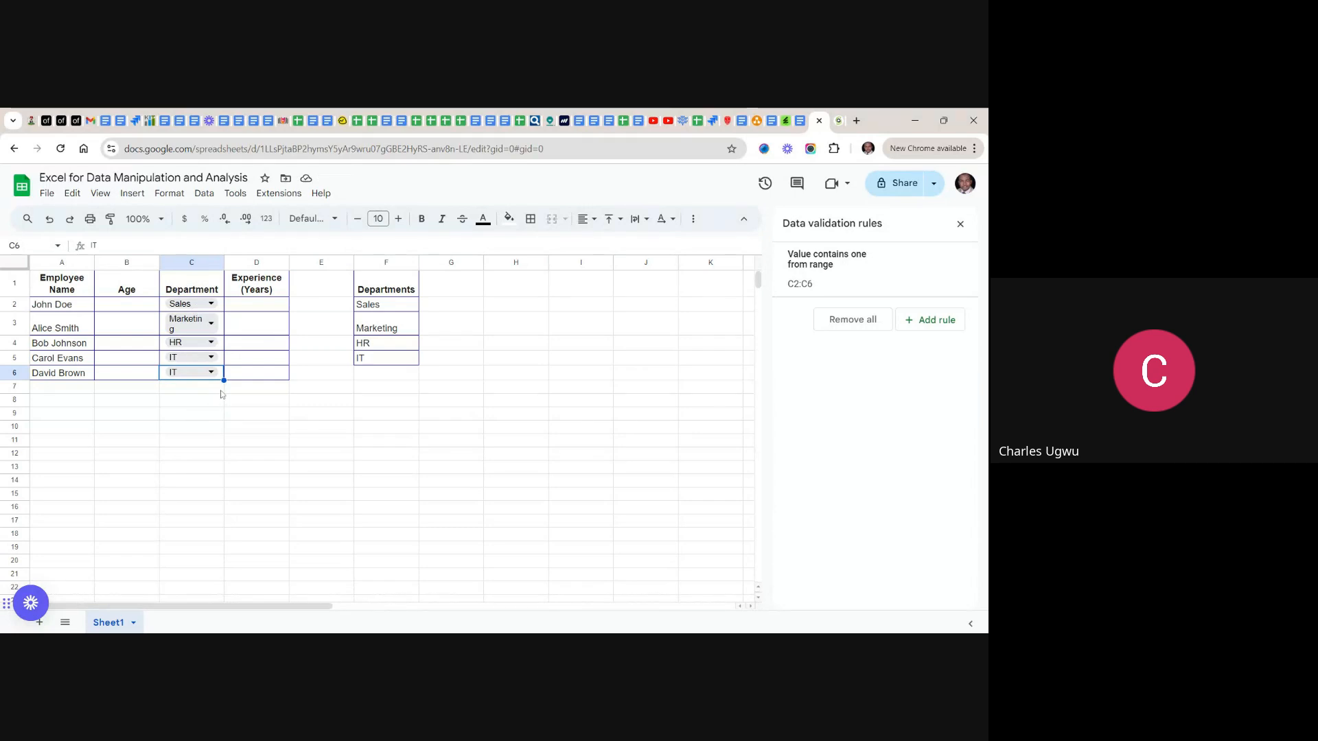
# - Examine the options offered by the Department drop-down in C2 and leave its selection as is
pyautogui.click(212, 305)
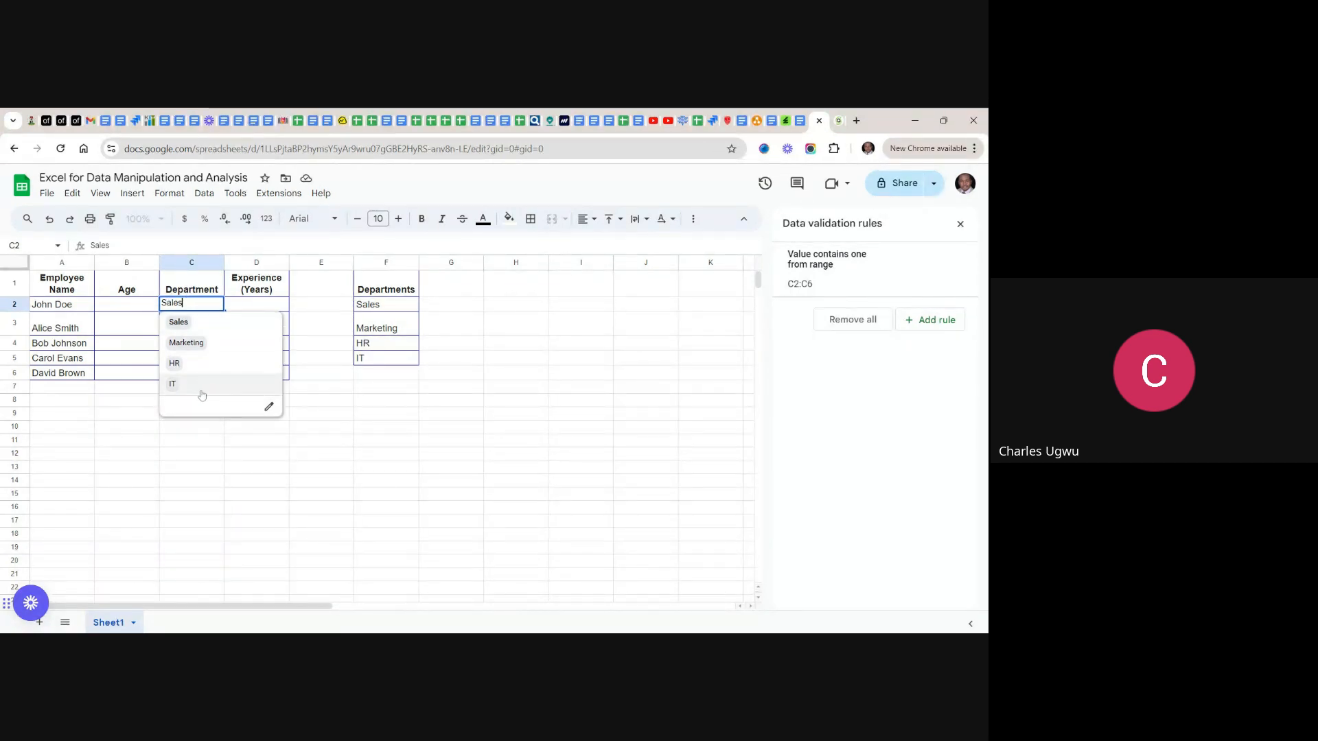
pyautogui.click(285, 492)
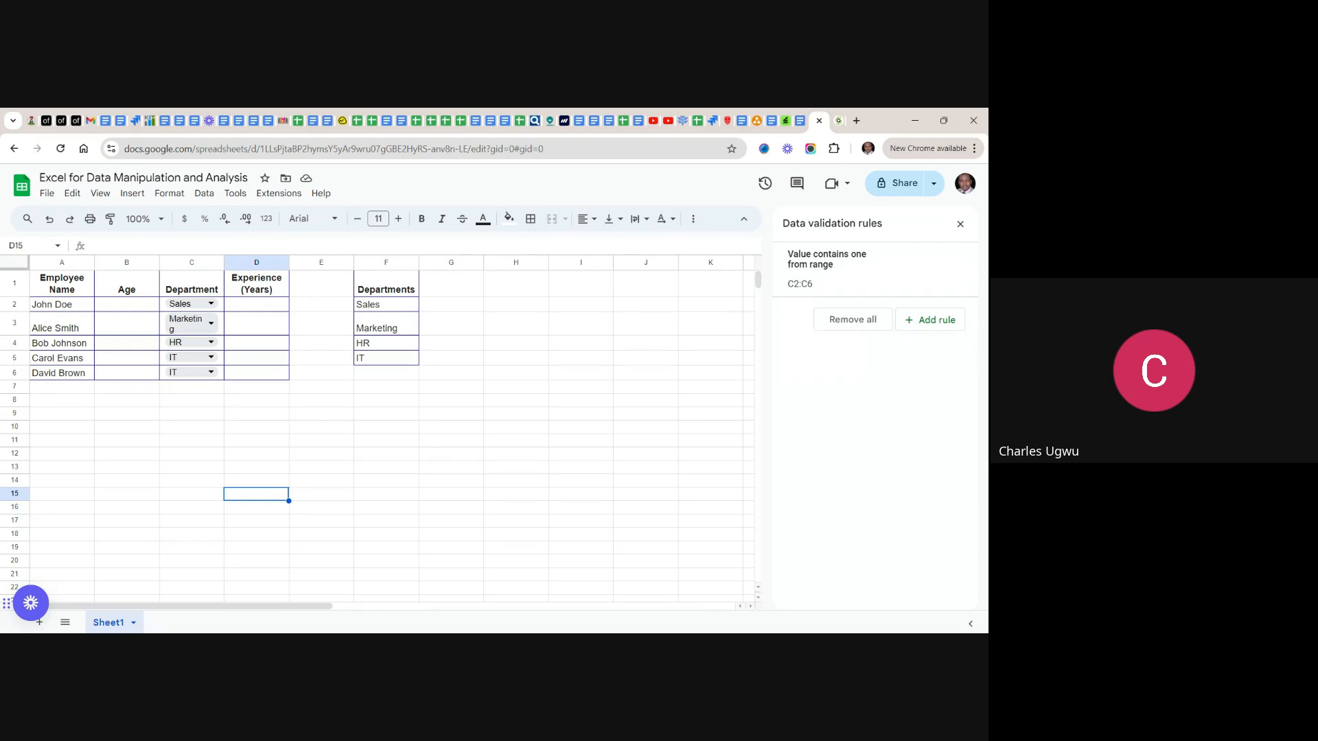
pyautogui.click(320, 428)
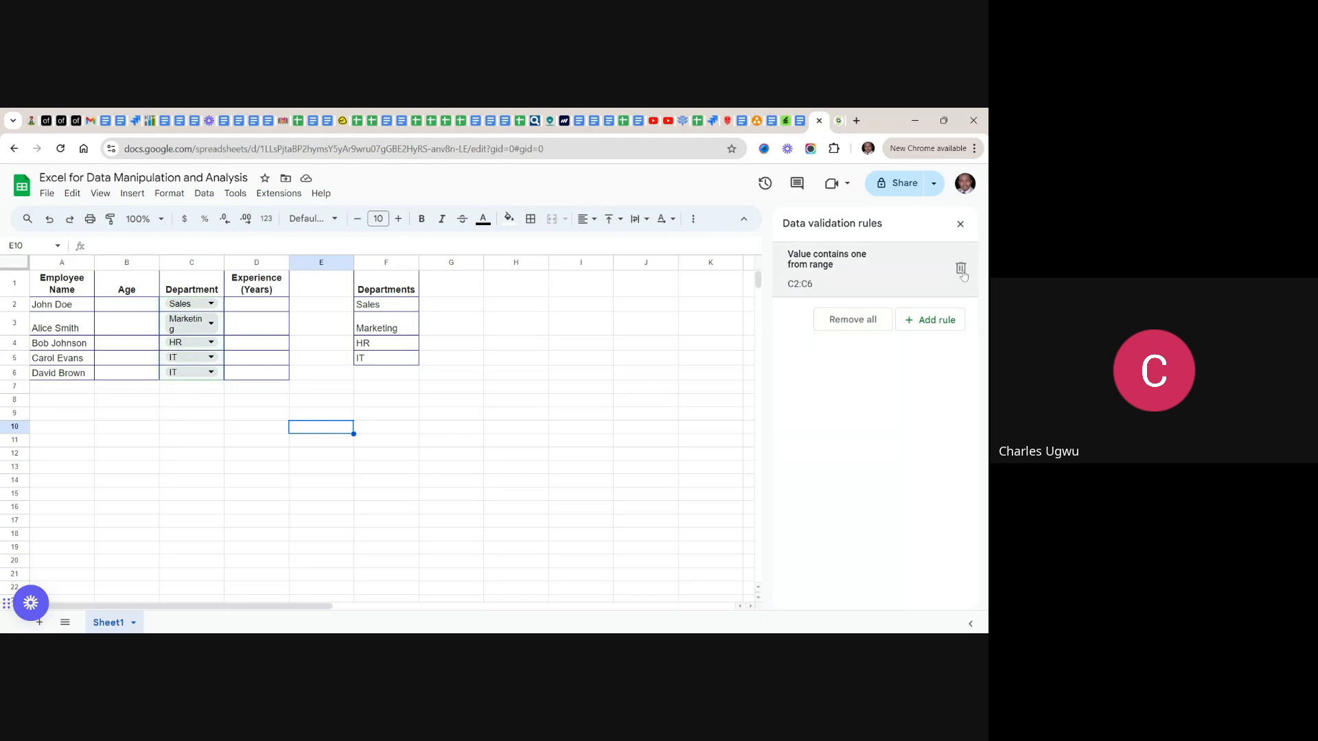
# - Delete the C2:C6 data validation rule, close the rules, and clear the contents of B2:D6
pyautogui.click(960, 270)
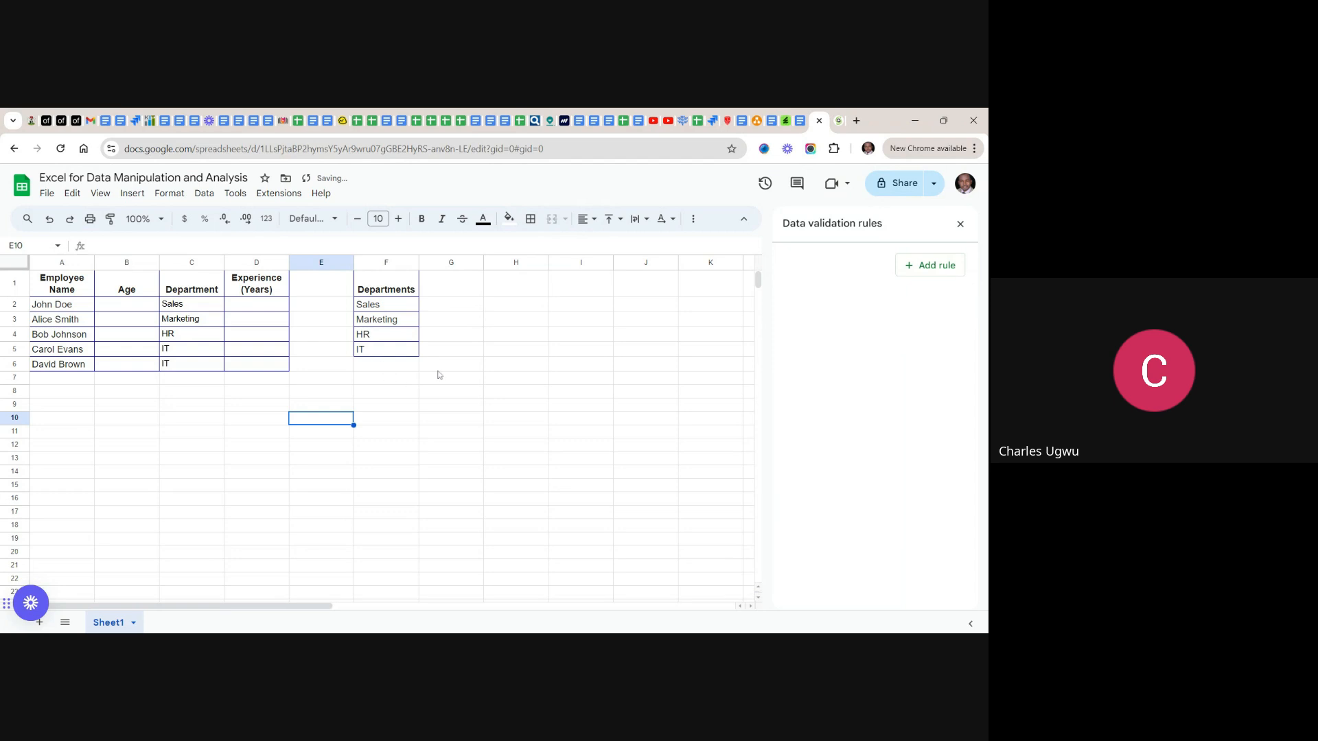
pyautogui.click(960, 225)
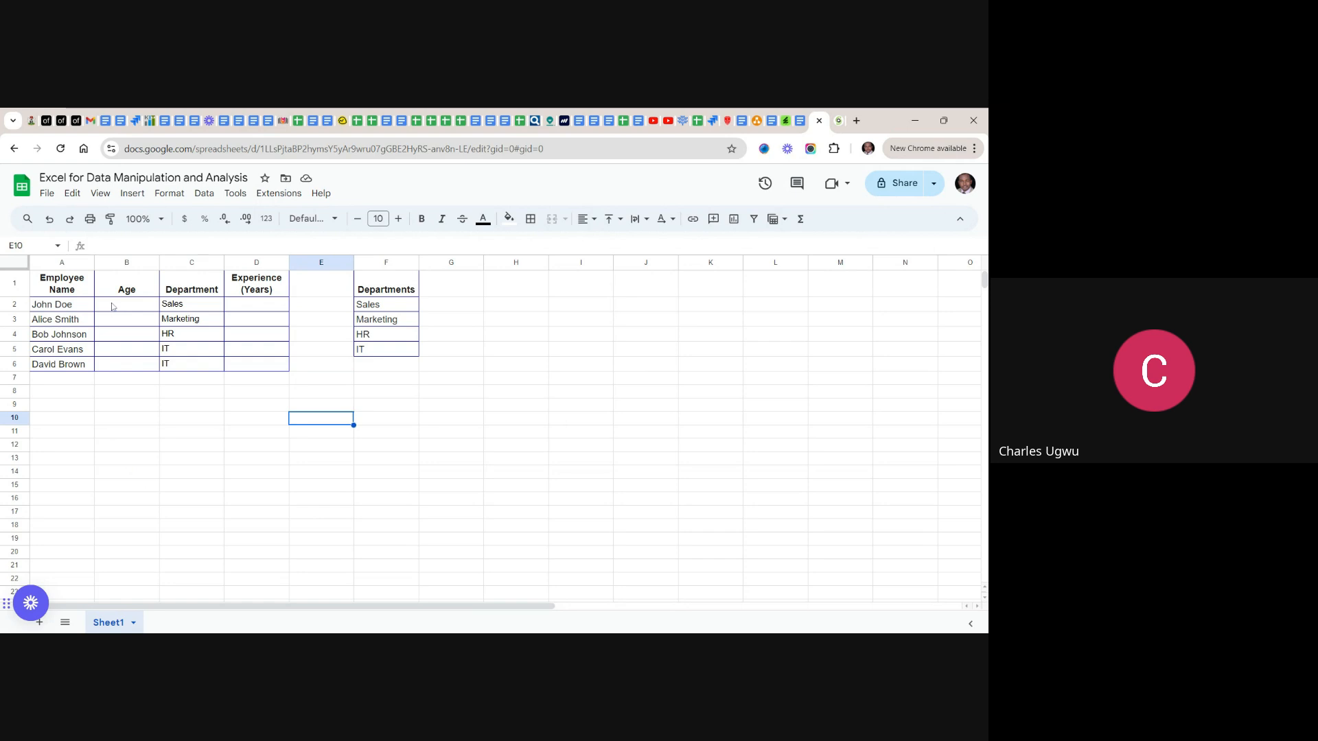
pyautogui.moveTo(112, 306); pyautogui.dragTo(248, 367)
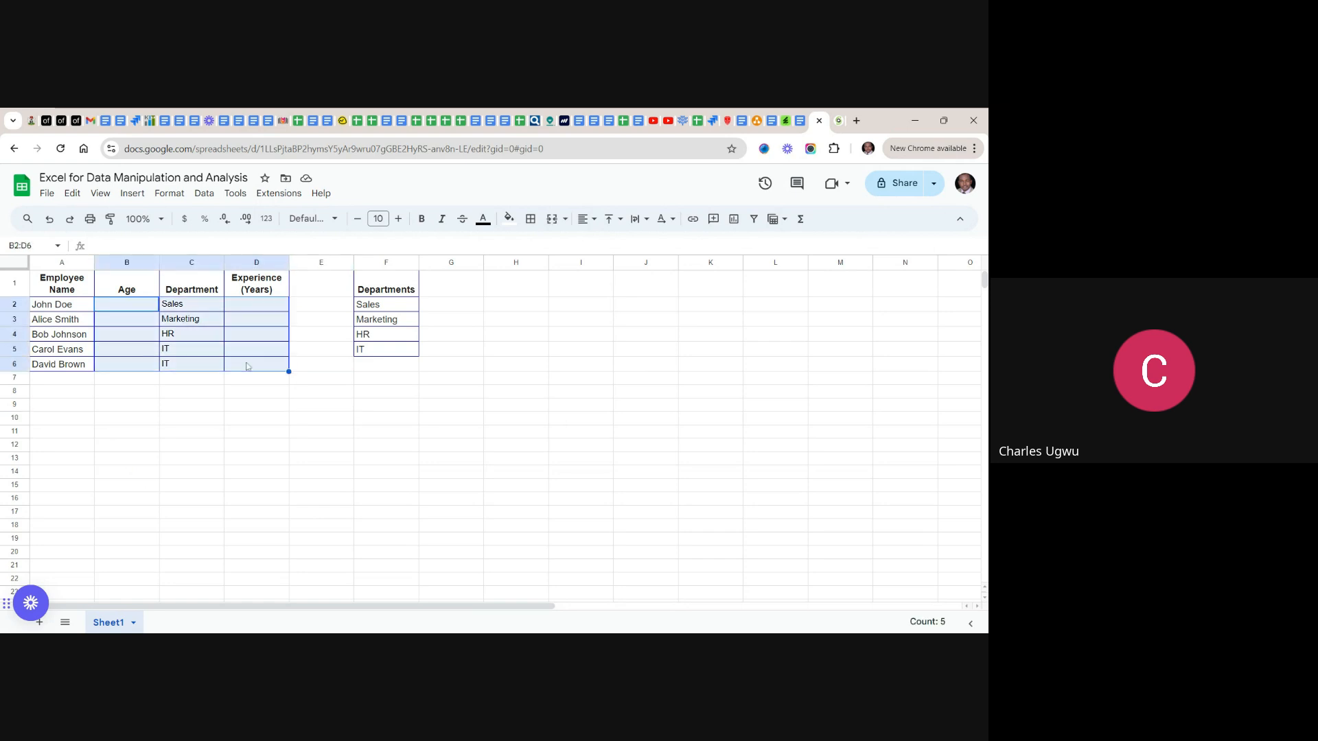
pyautogui.press('Delete')
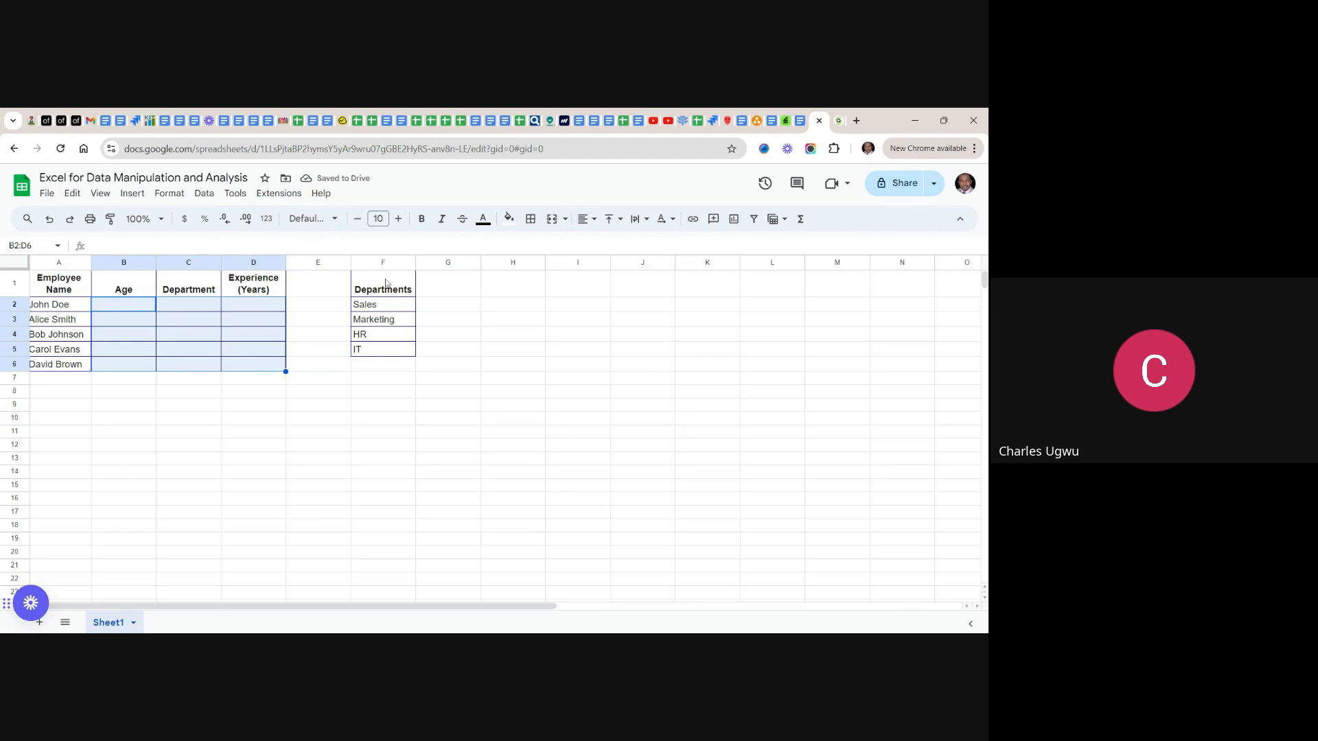
# - Clear the Departments list in F1:F5 and remove its cell borders
pyautogui.moveTo(386, 282); pyautogui.dragTo(406, 352)
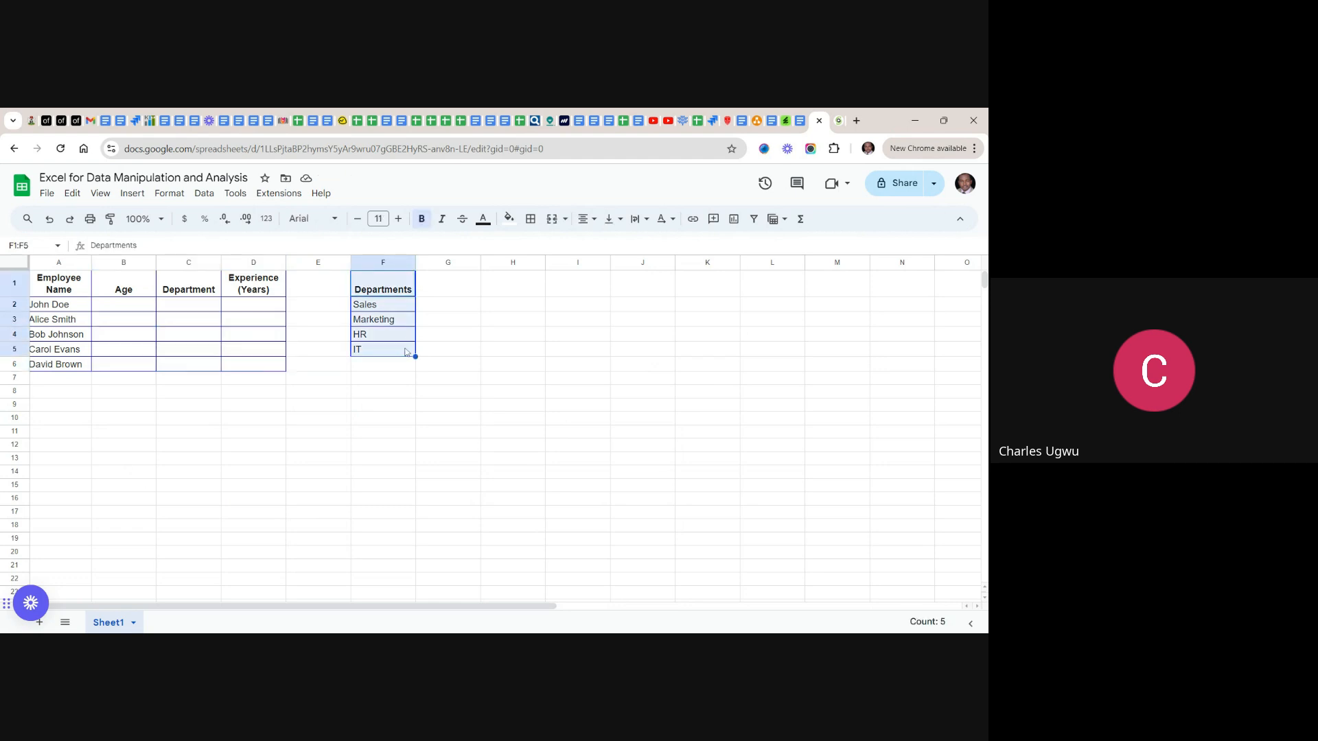
pyautogui.press('Delete')
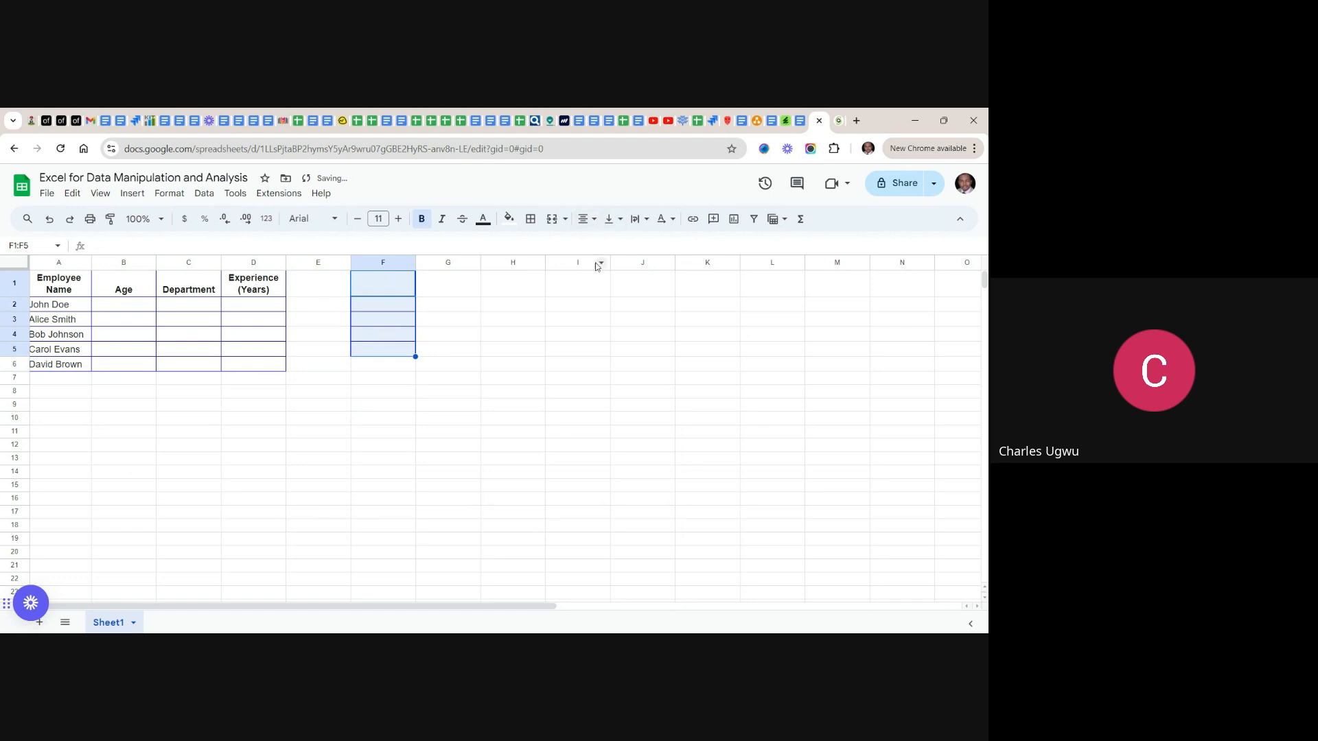
pyautogui.click(533, 222)
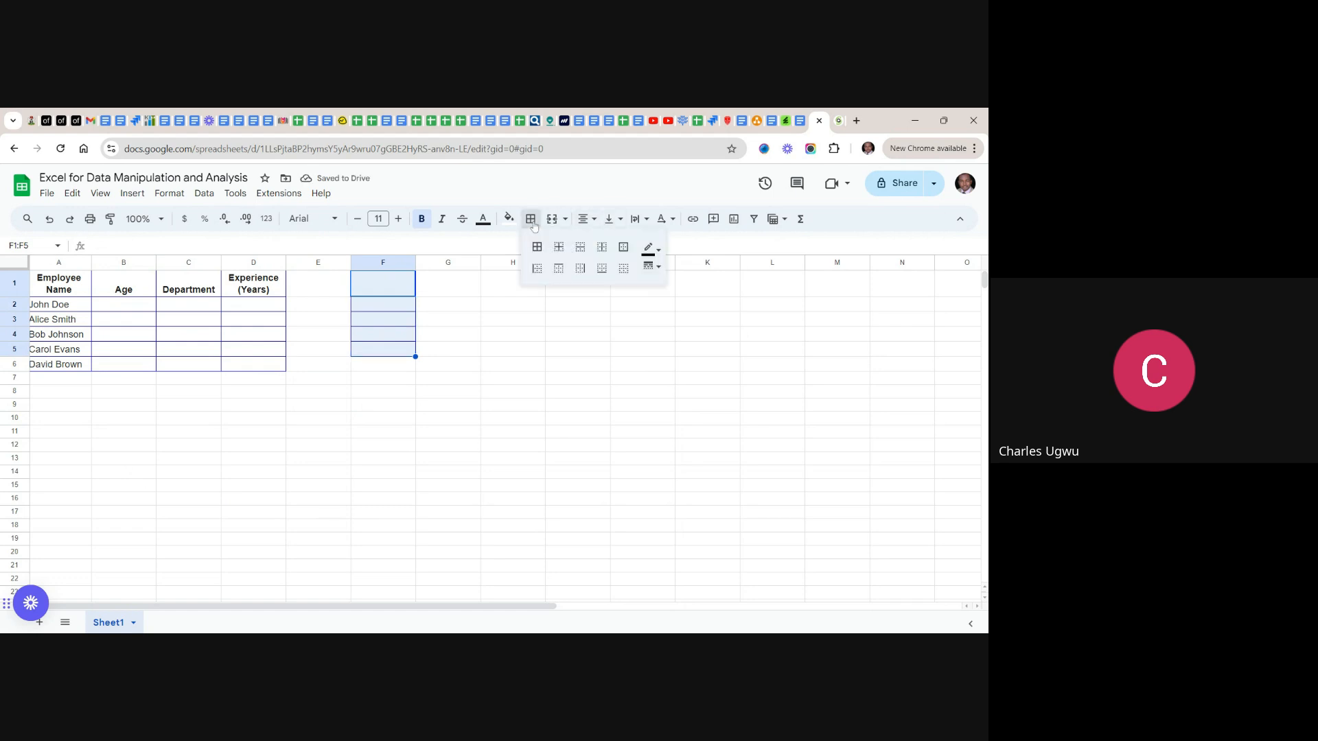
pyautogui.click(623, 269)
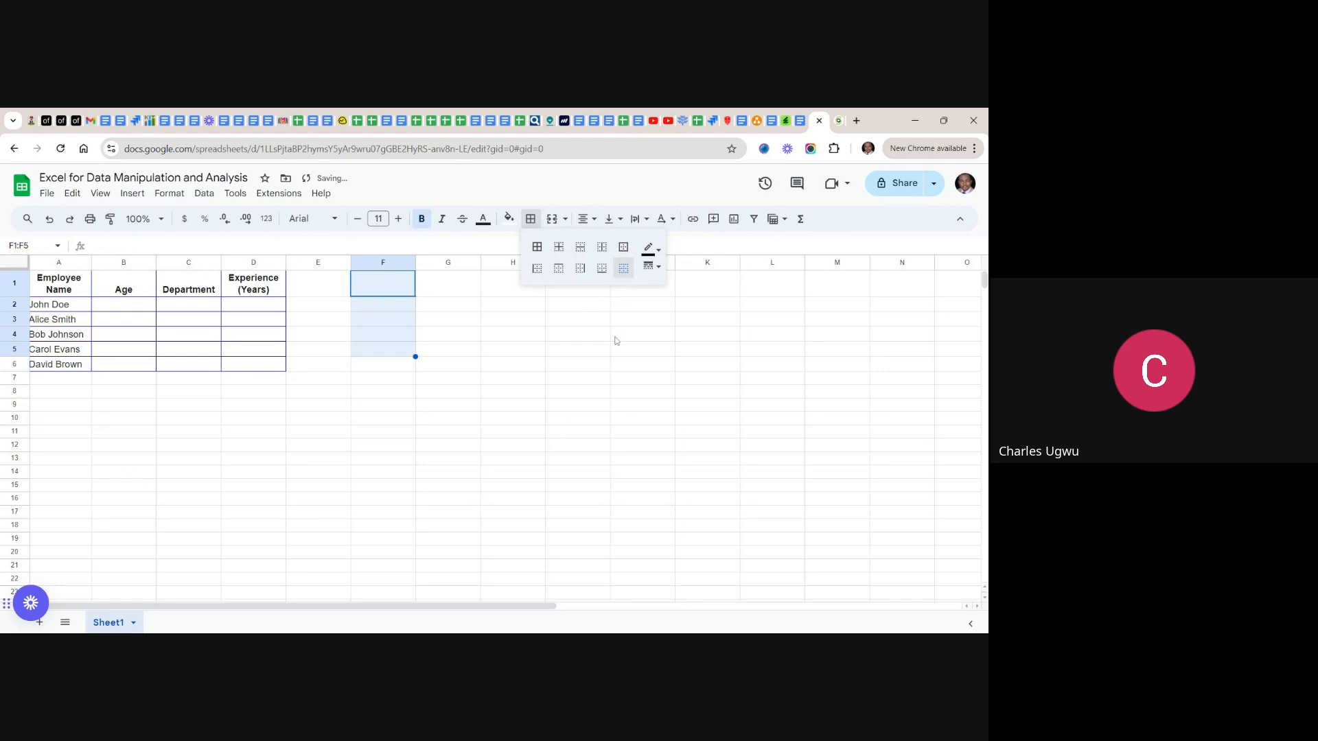
pyautogui.click(616, 341)
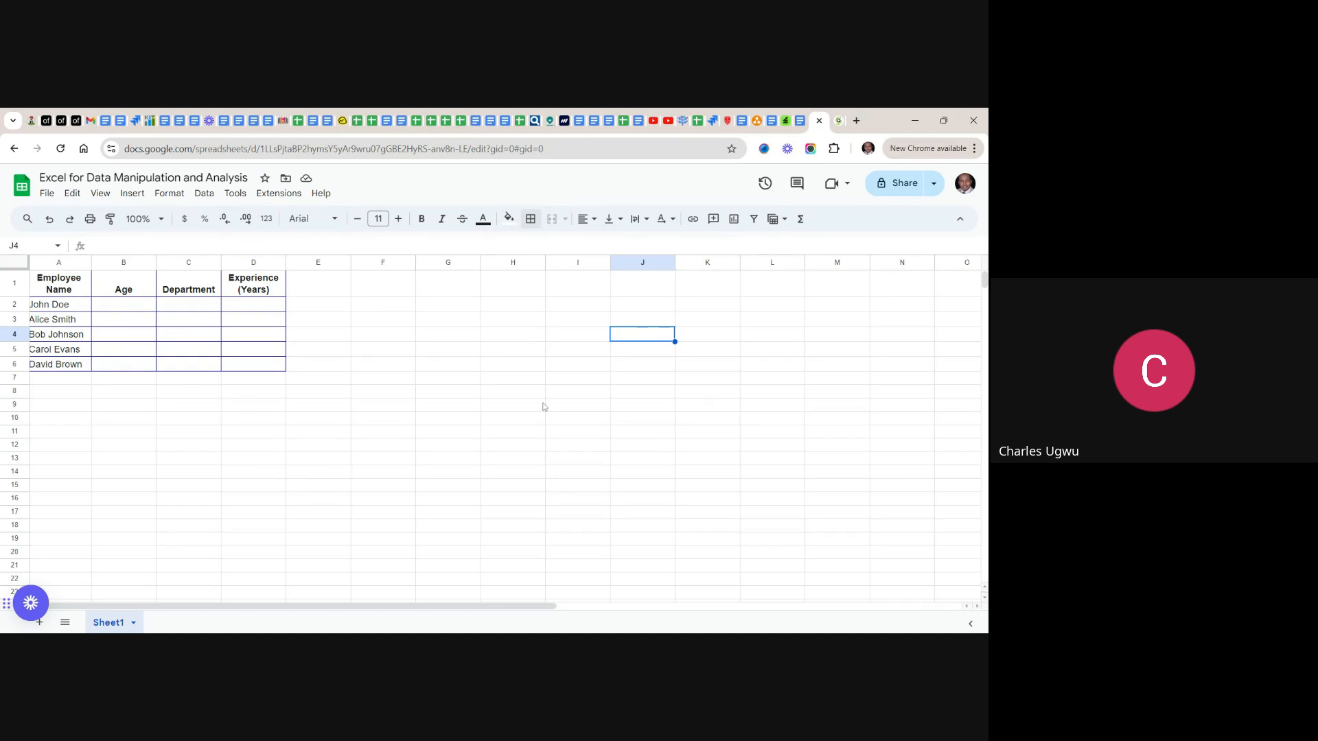
# - Switch to the Data Analysis Mastery V.1 document and review section C on adding error alerts for invalid Experience data
pyautogui.click(802, 123)
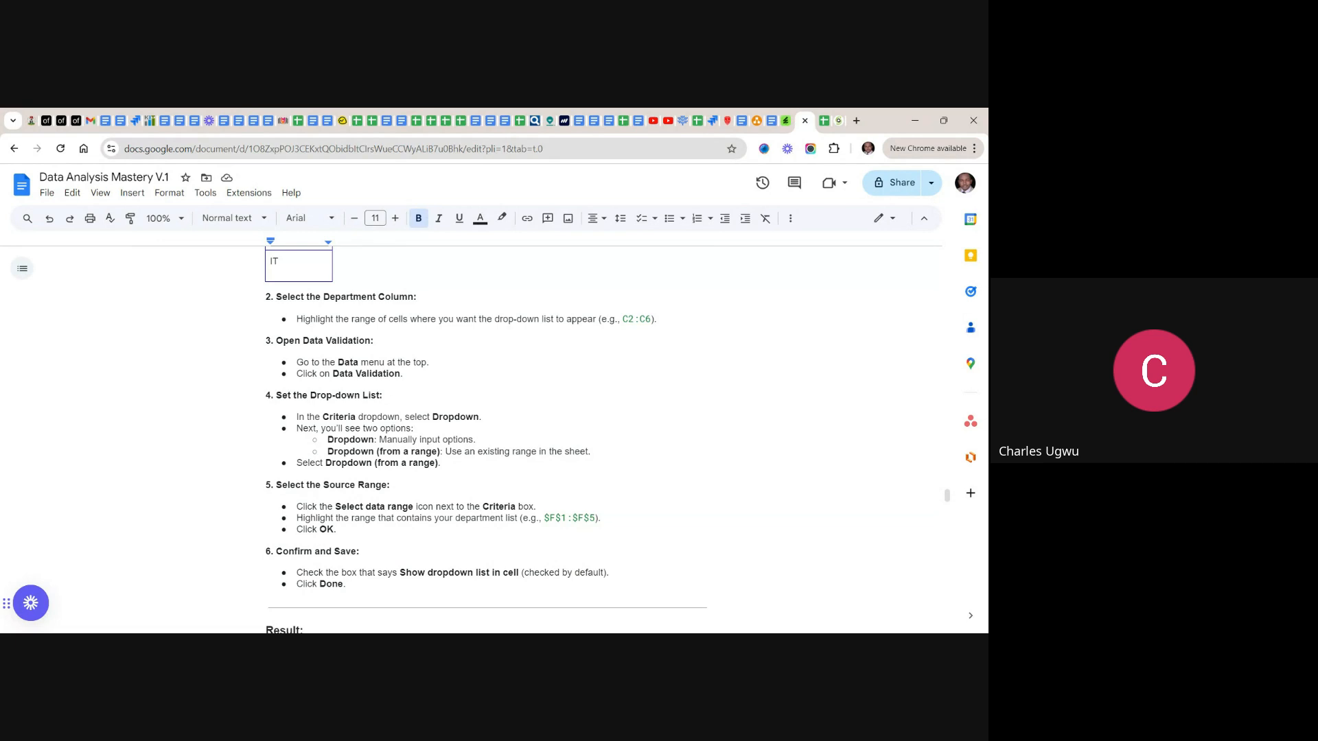
pyautogui.scroll(-5, 485, 440)
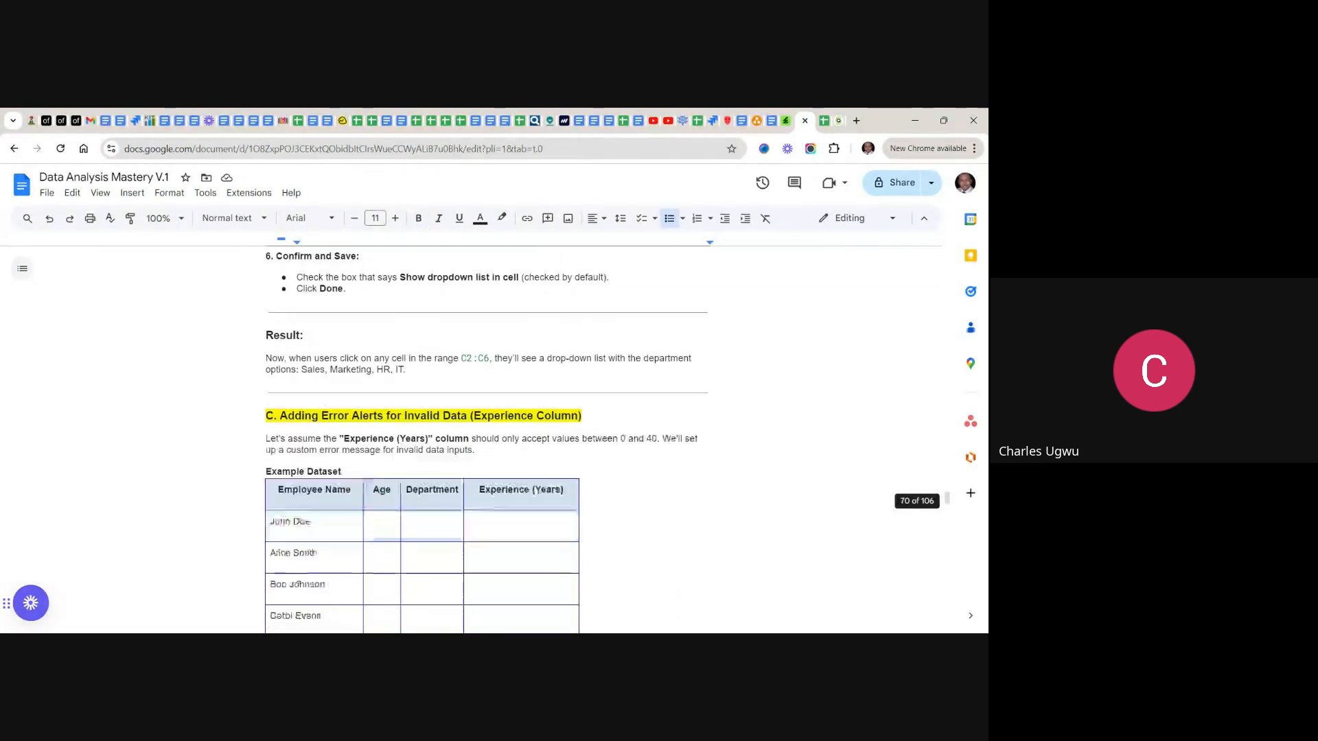
pyautogui.scroll(-1, 485, 439)
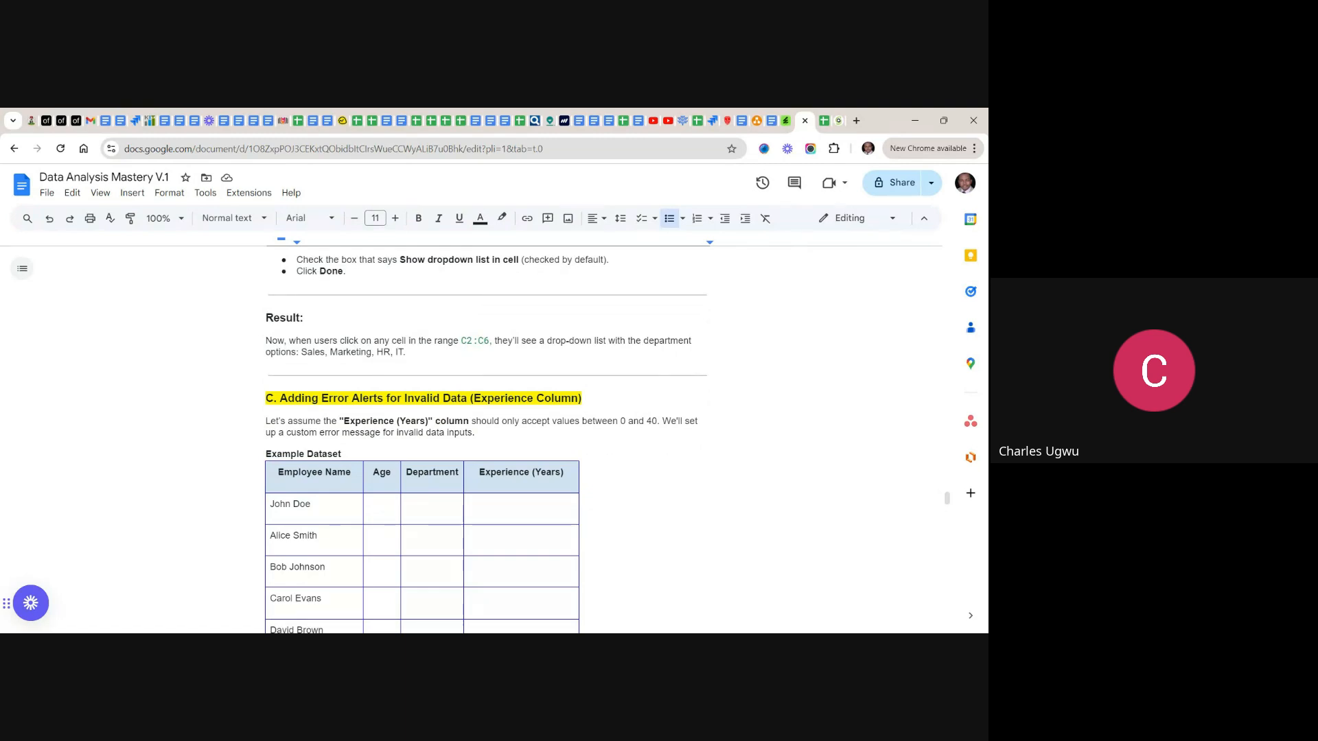
pyautogui.scroll(-2, 485, 440)
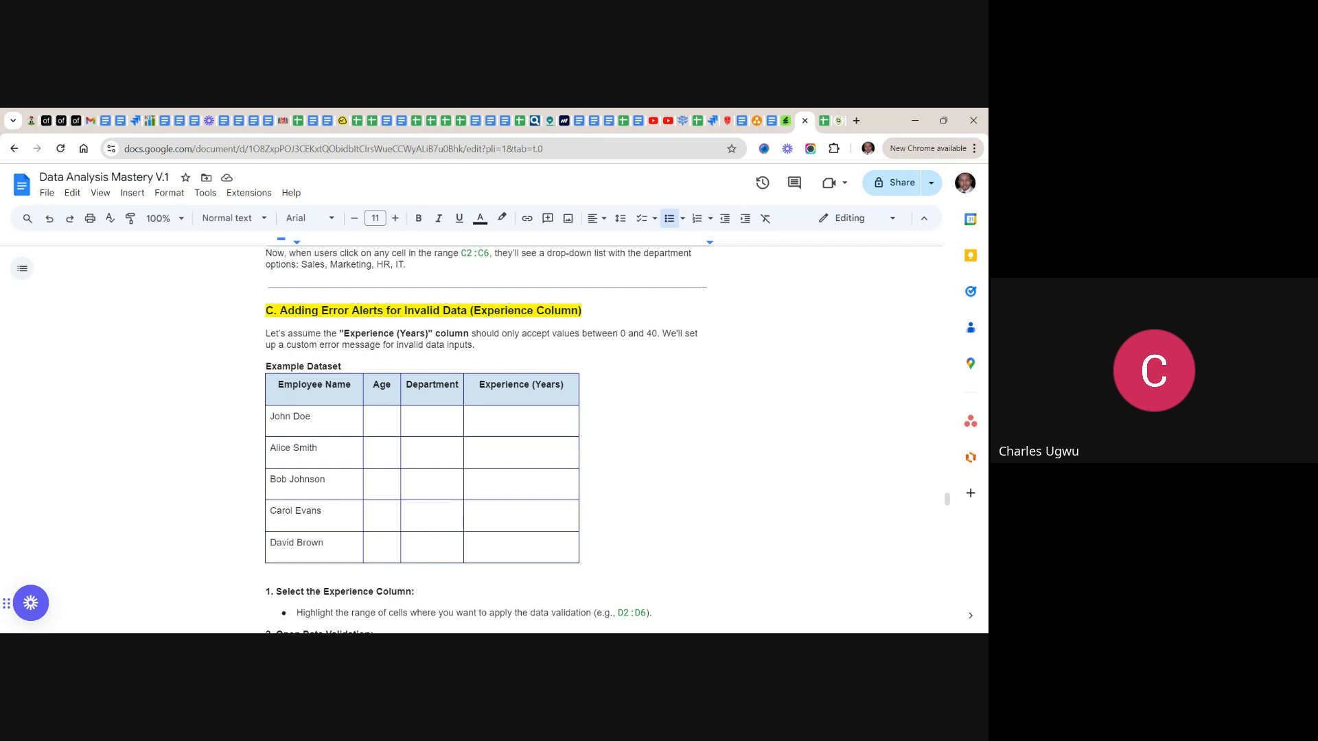
pyautogui.scroll(-2, 486, 439)
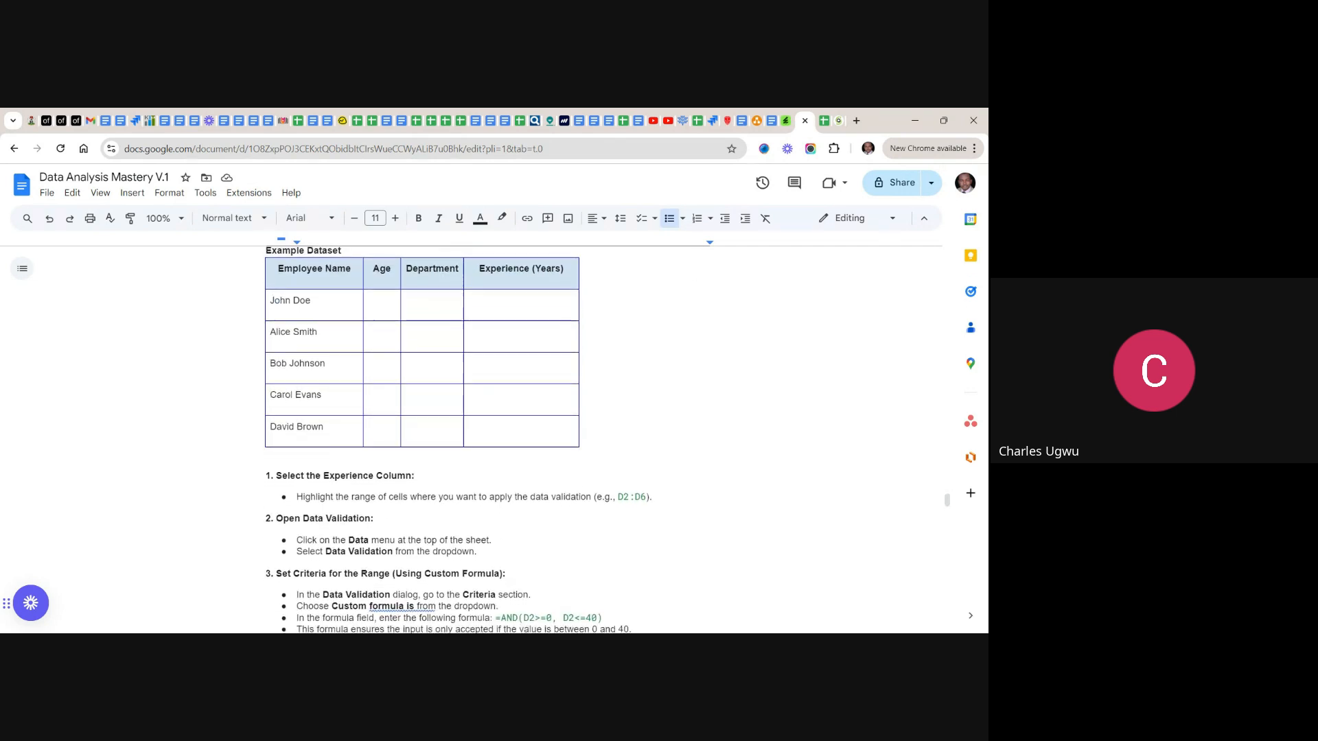
pyautogui.scroll(-1, 459, 439)
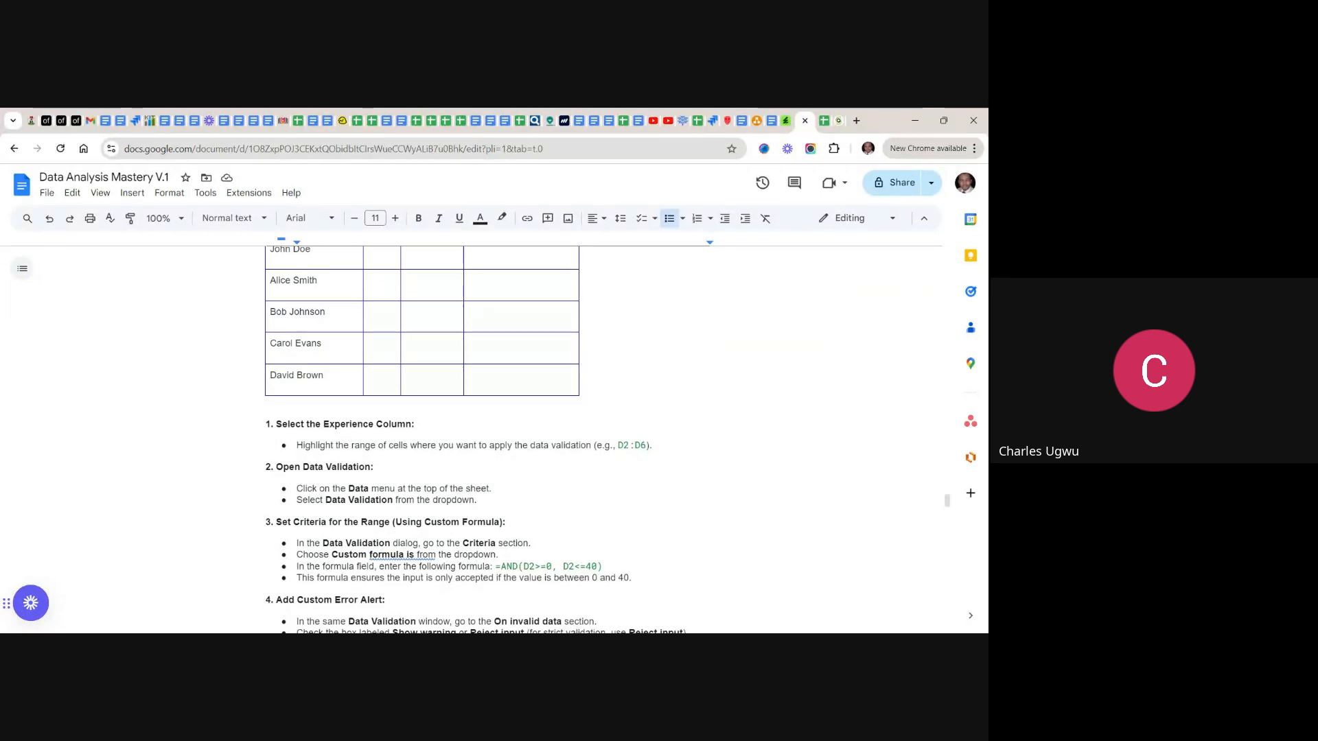
pyautogui.scroll(-1, 476, 439)
pyautogui.scroll(2, 476, 439)
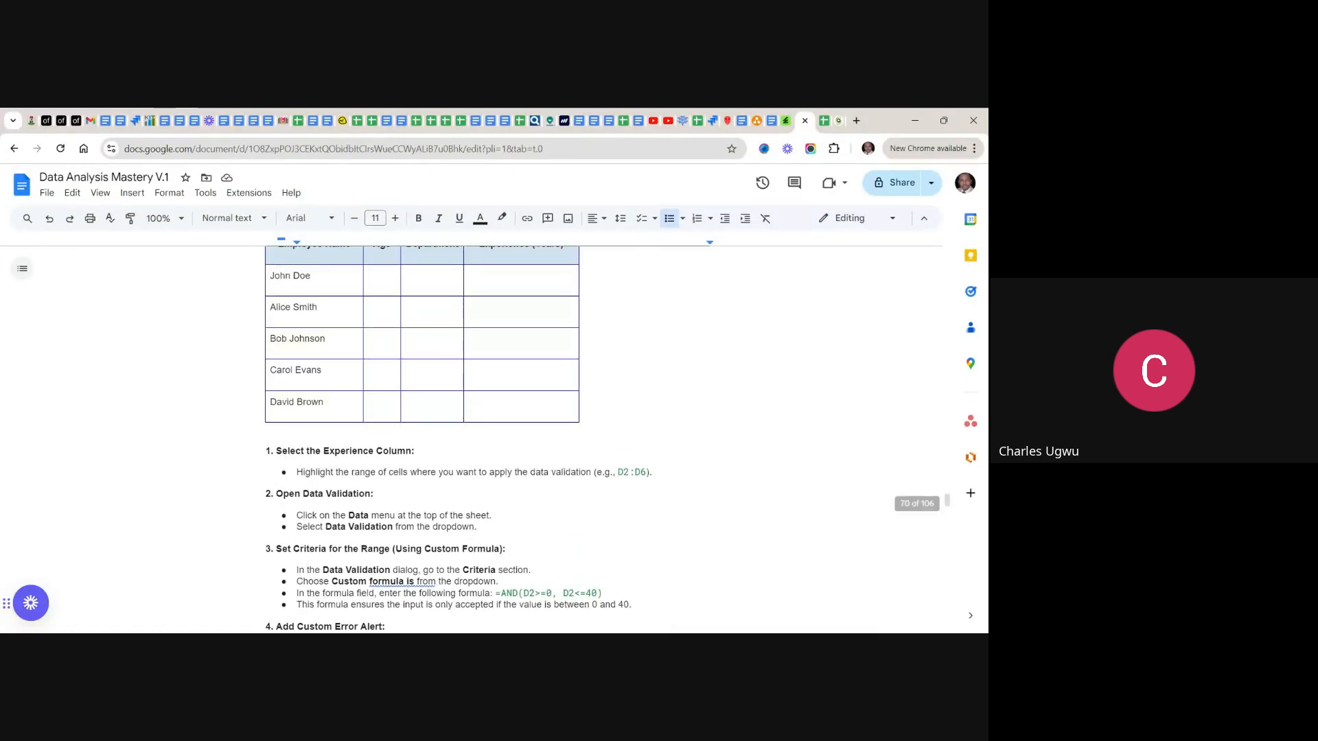
pyautogui.scroll(1, 459, 440)
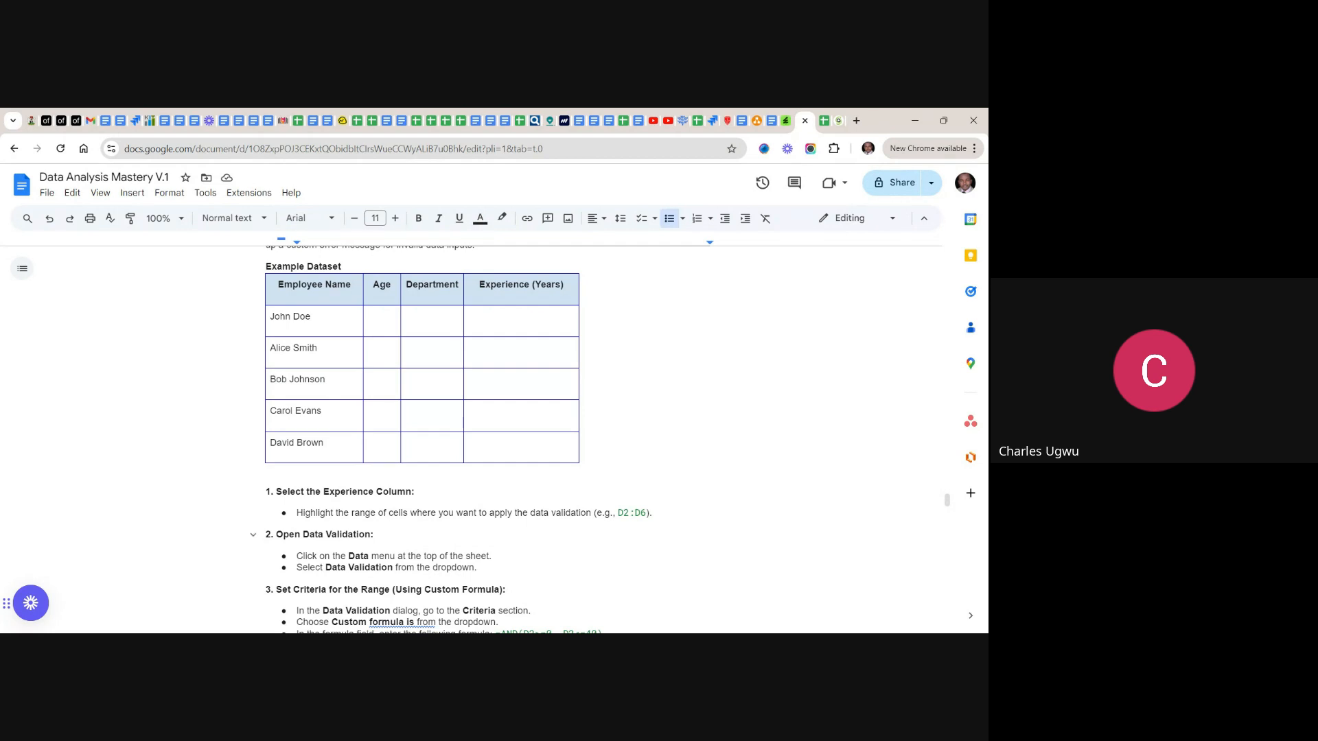
# - Switch to the Excel for Data Manipulation and Analysis spreadsheet and add a new data validation rule for the Experience range D2:D6
pyautogui.scroll(1, 481, 439)
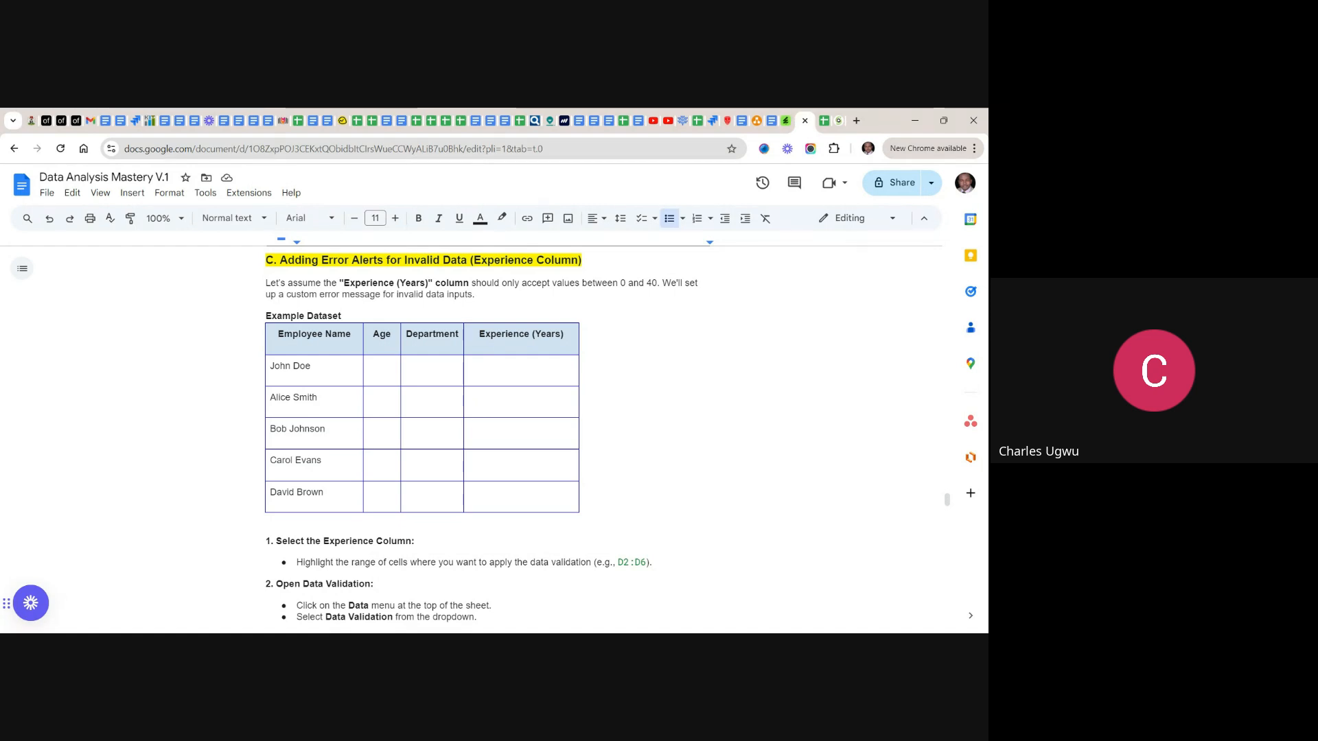
pyautogui.scroll(-3, 476, 440)
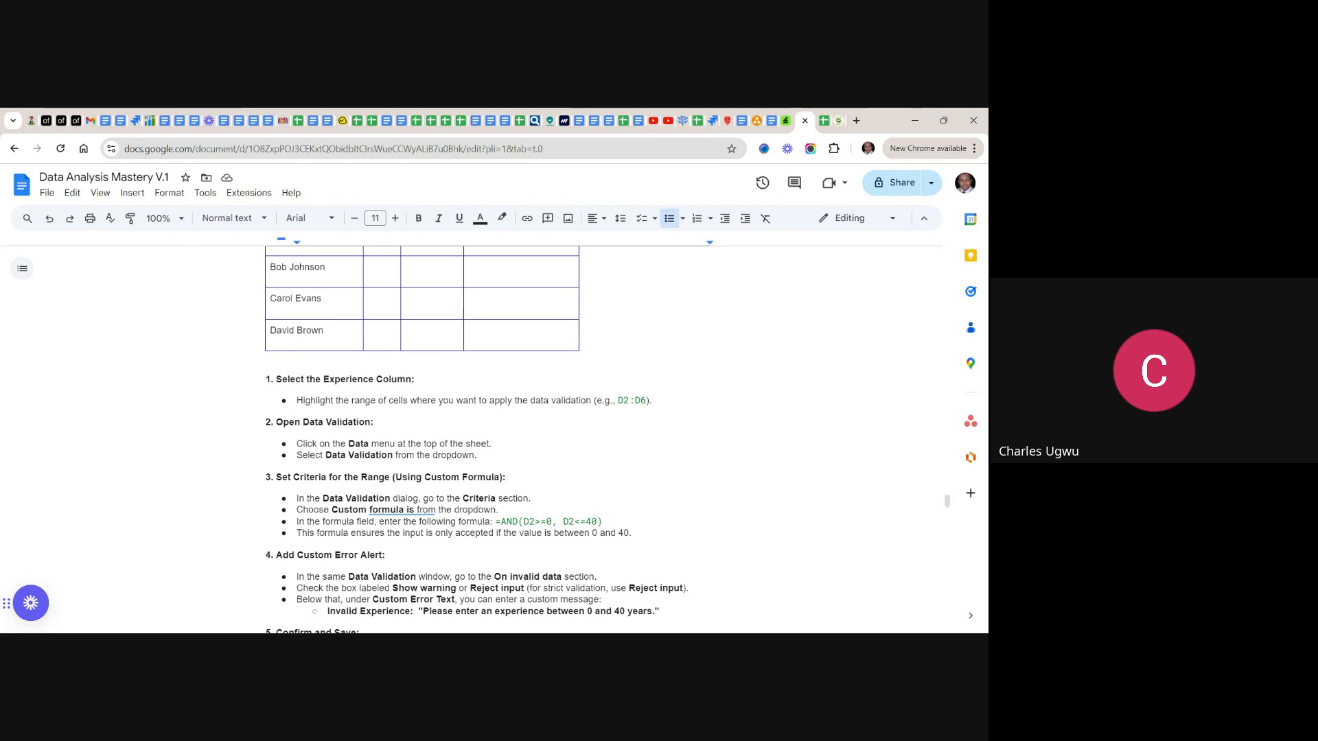
pyautogui.scroll(-1, 412, 512)
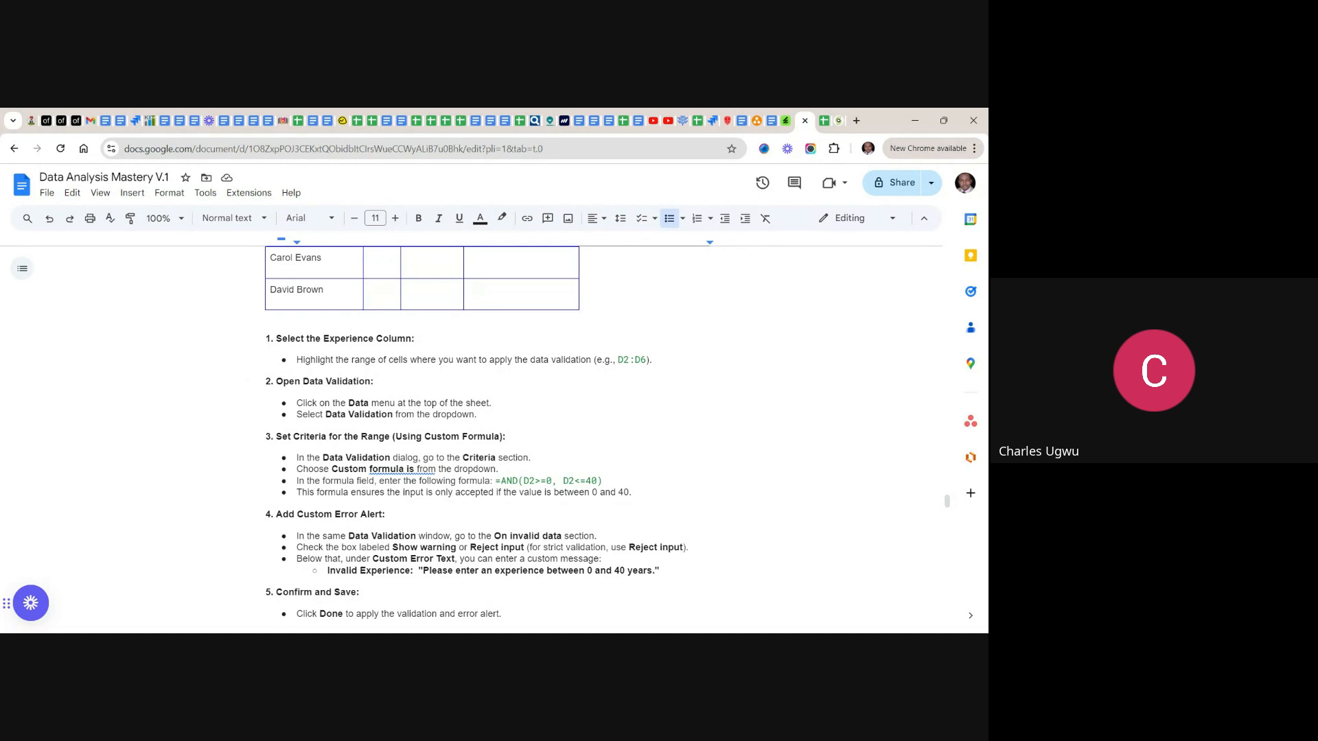
pyautogui.click(824, 121)
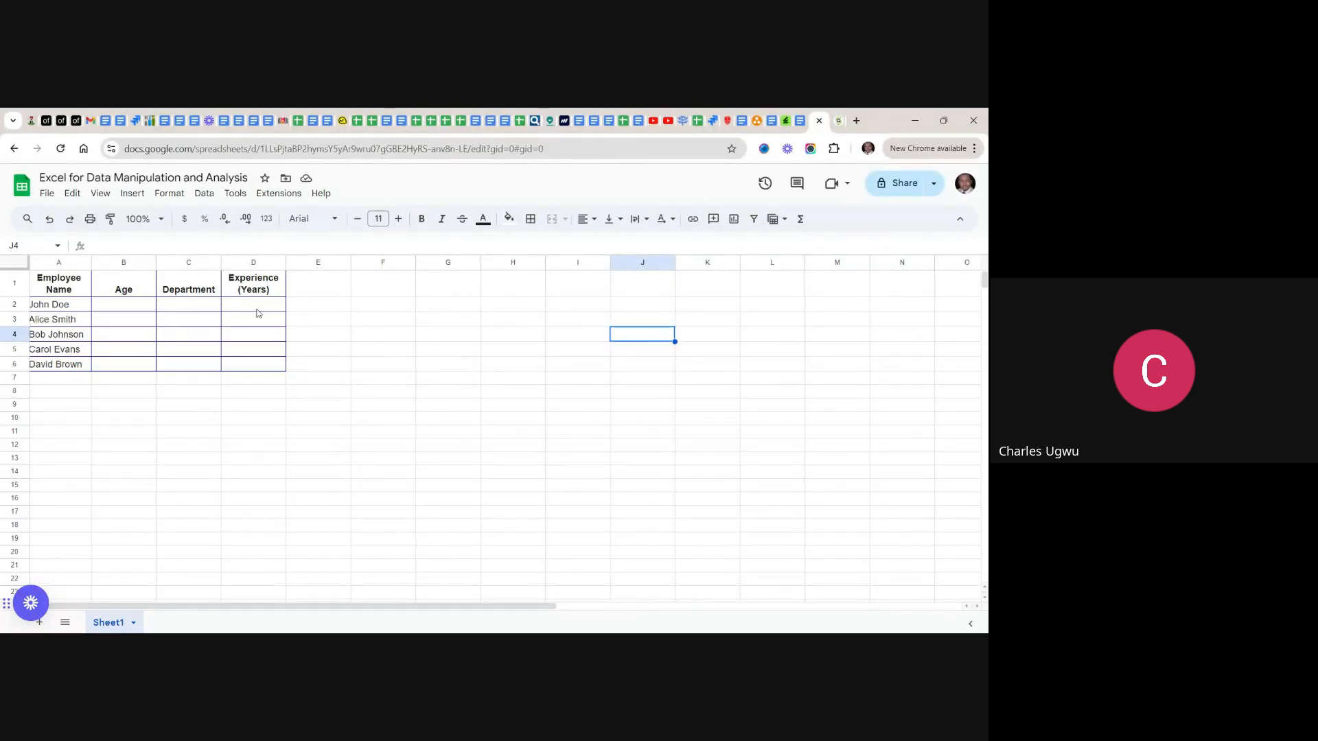
pyautogui.click(241, 308)
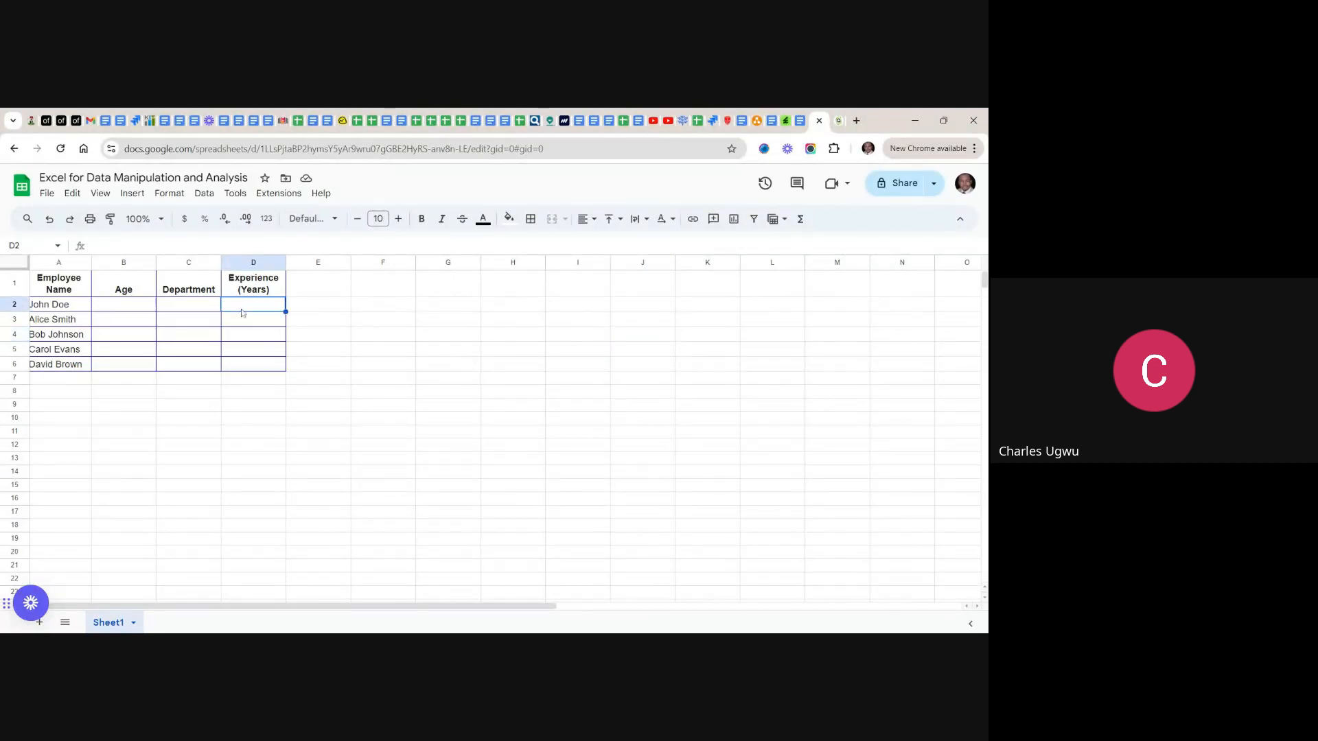
pyautogui.moveTo(241, 313); pyautogui.dragTo(254, 367)
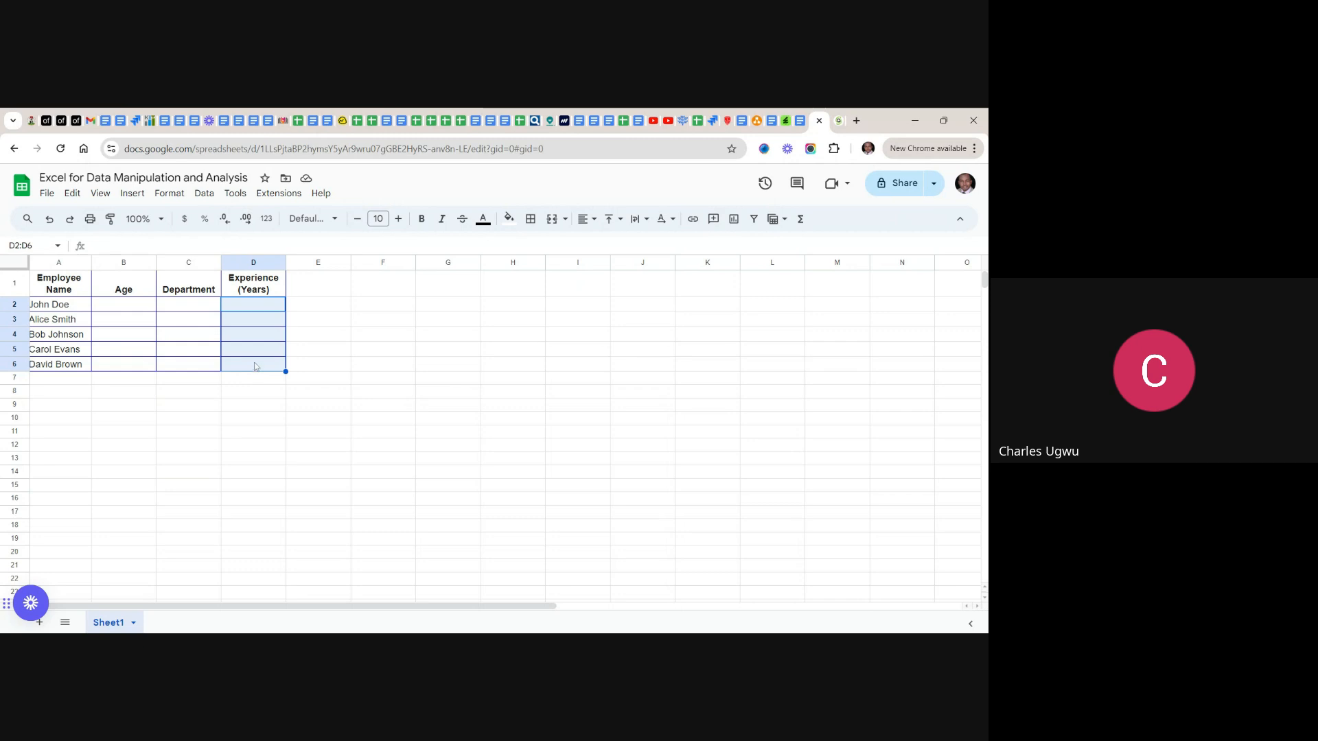
pyautogui.click(203, 195)
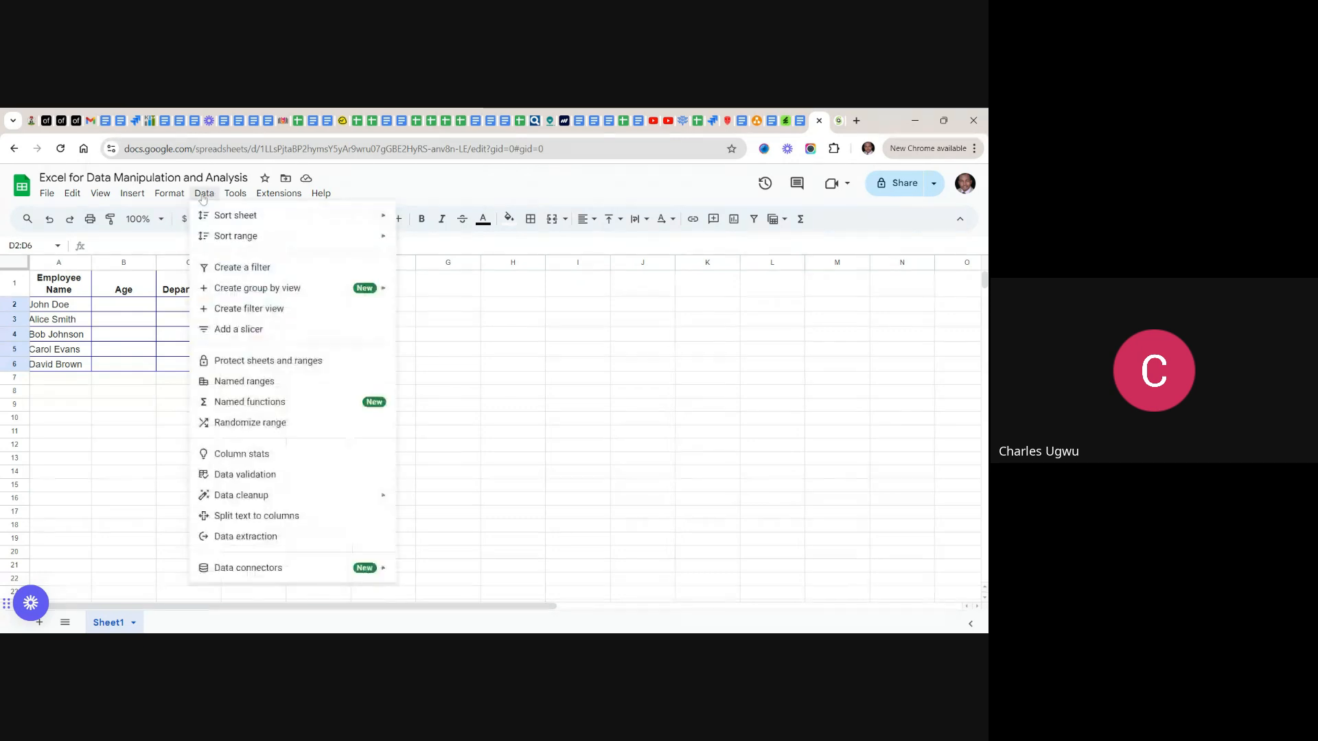
pyautogui.click(262, 475)
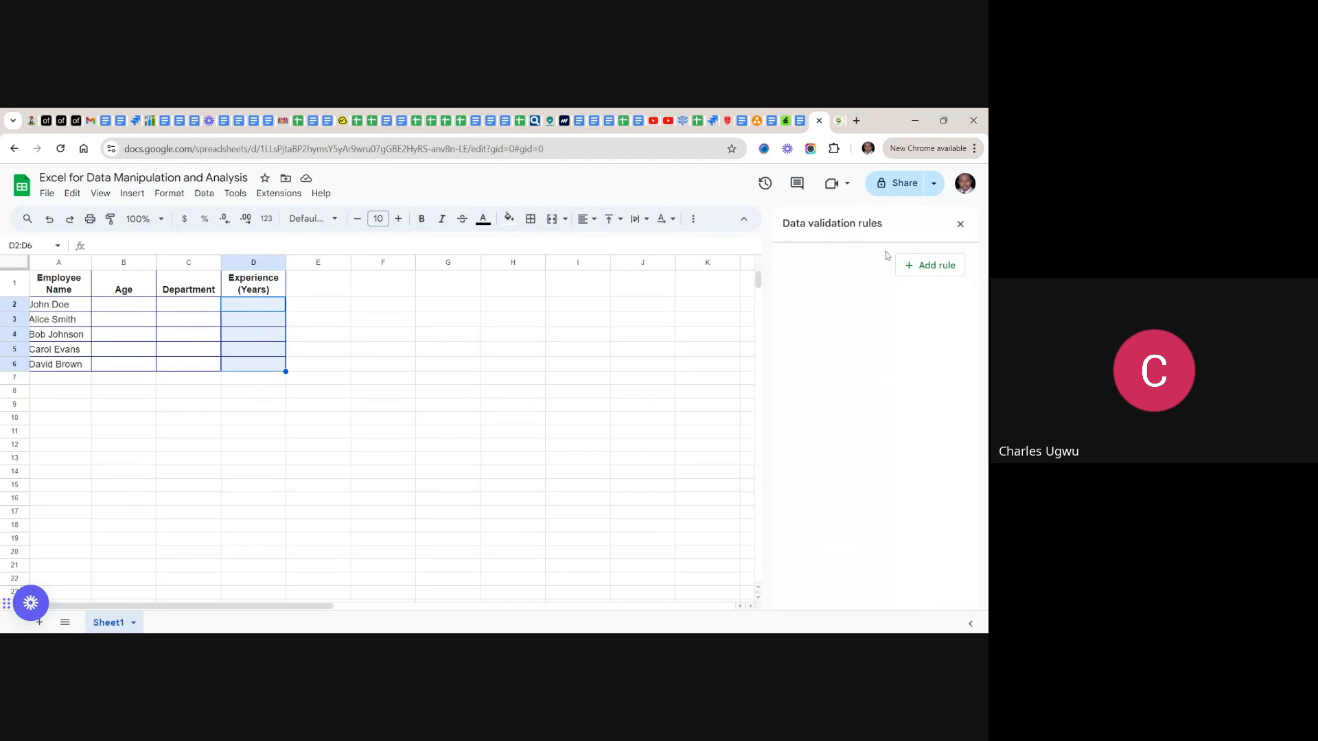
pyautogui.click(923, 269)
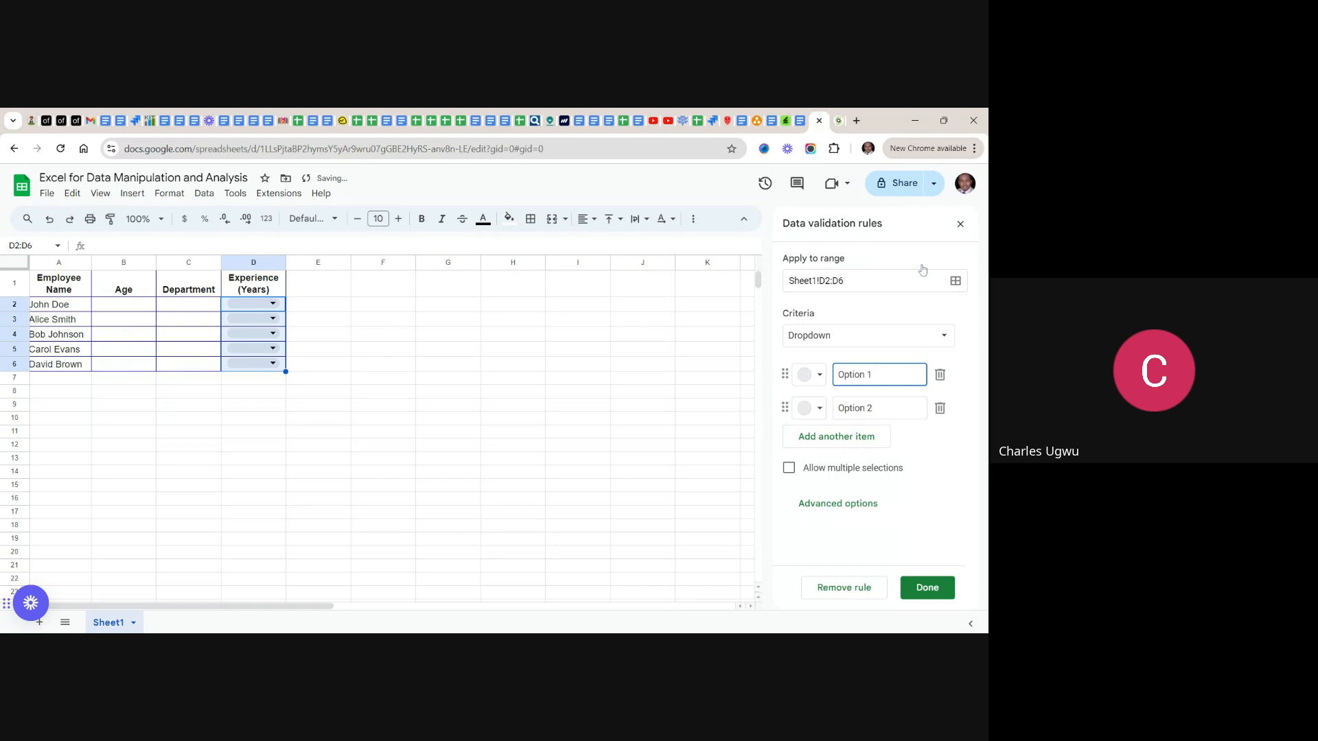
# - Set the D2:D6 rule's criteria to Custom formula is
pyautogui.click(944, 336)
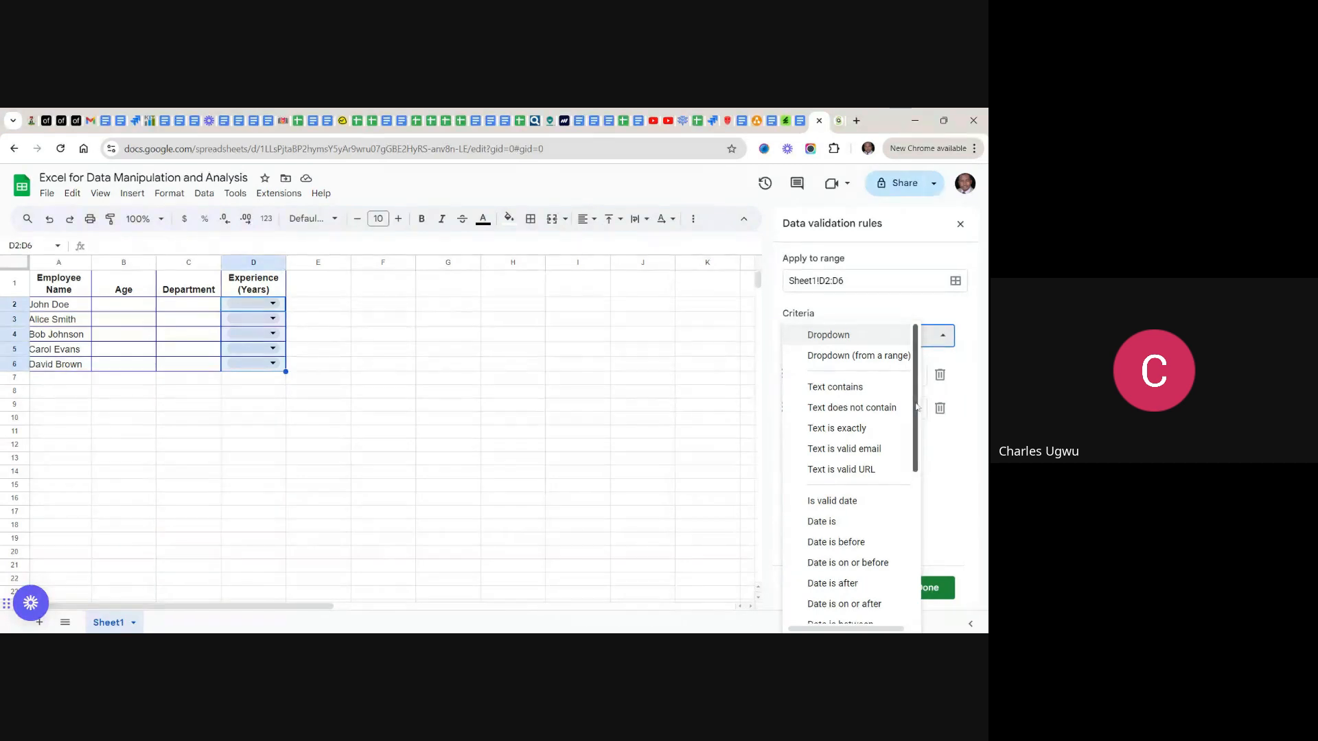
pyautogui.moveTo(917, 407); pyautogui.dragTo(920, 467)
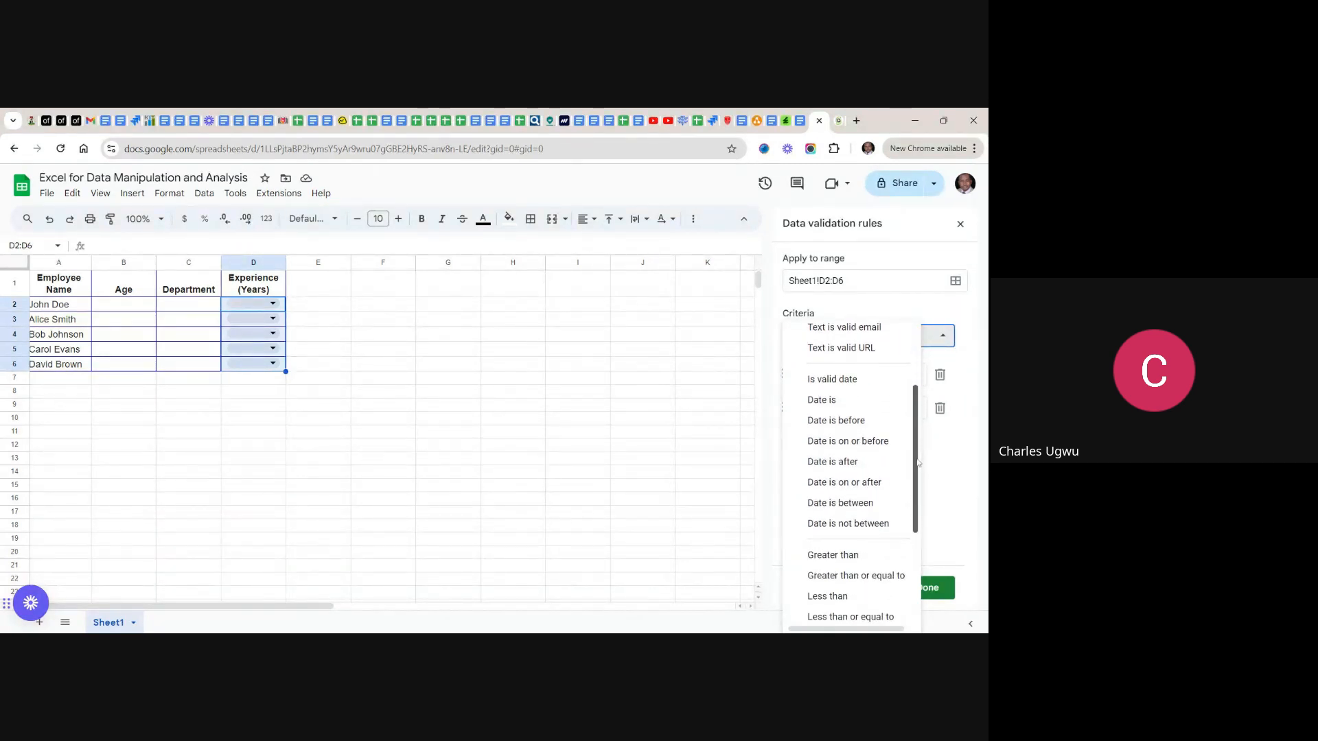
pyautogui.scroll(3, 906, 412)
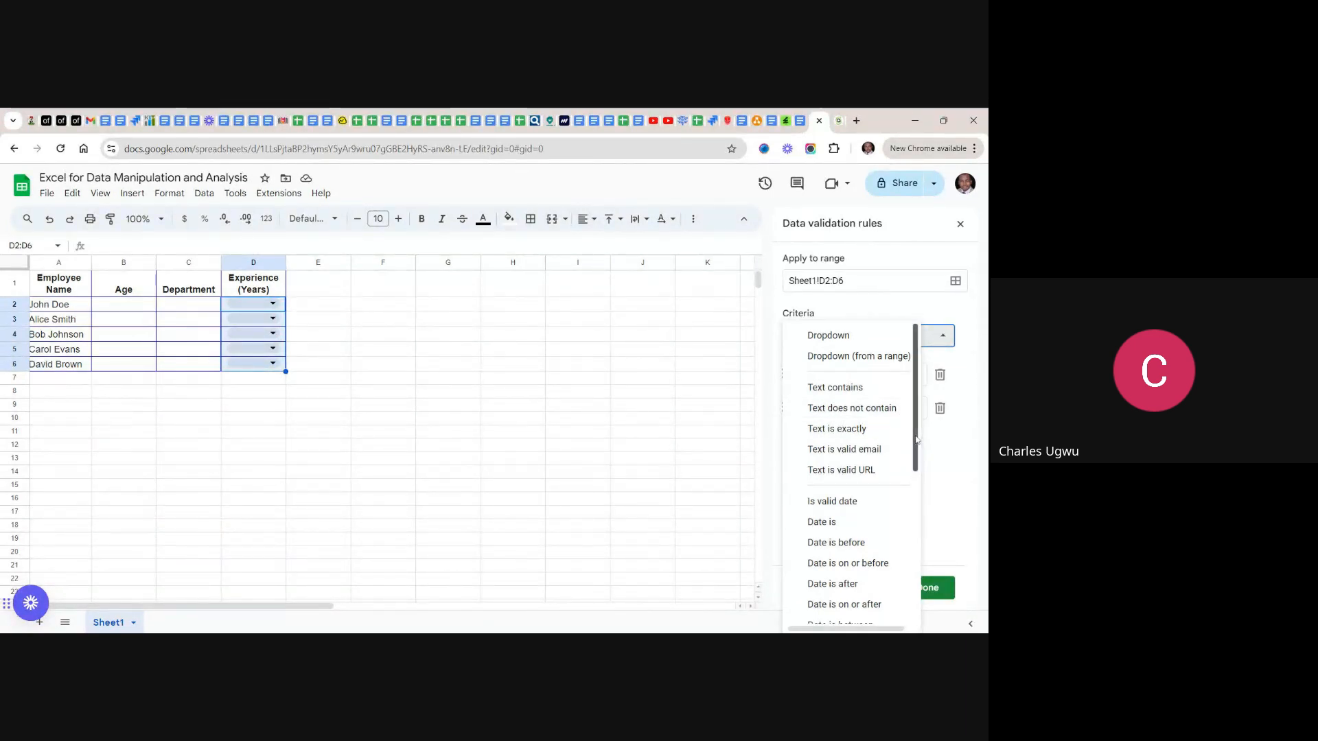
pyautogui.moveTo(916, 440); pyautogui.dragTo(933, 601)
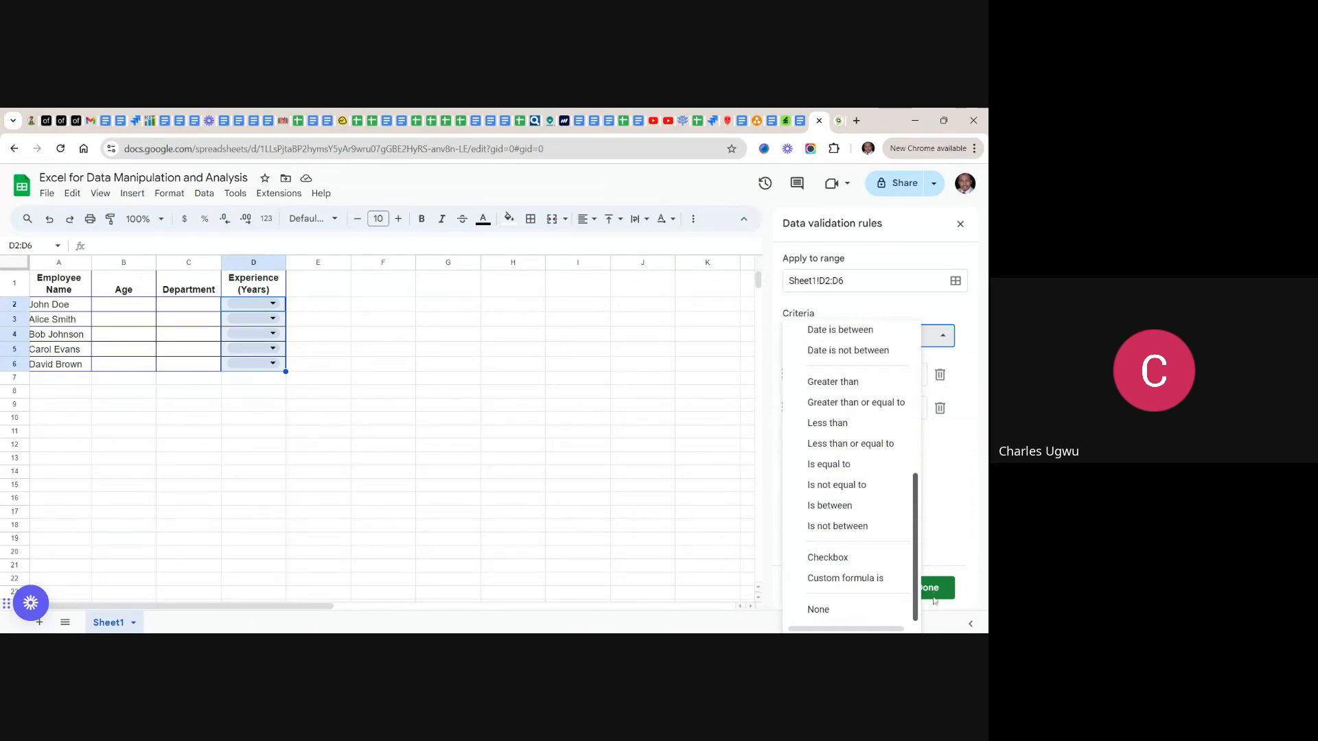
pyautogui.click(864, 580)
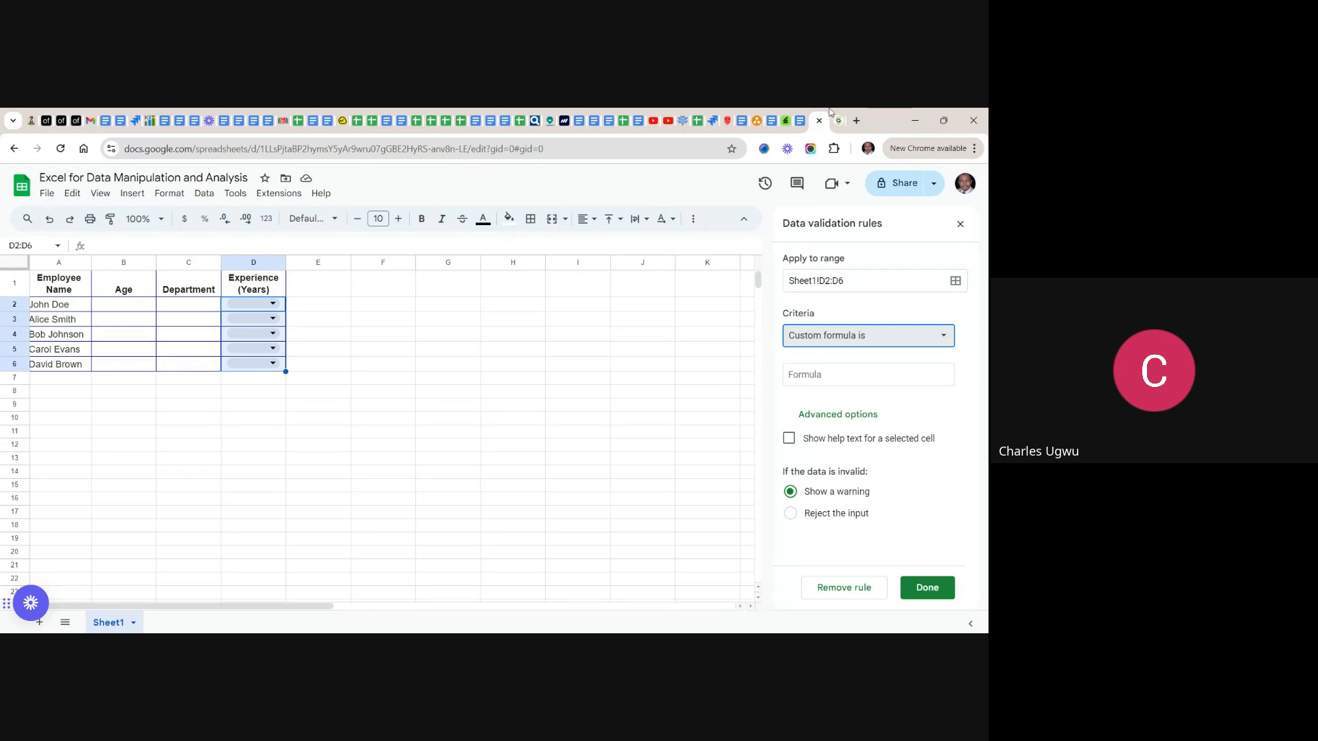
# - Copy the formula =AND(D2>=0, D2<=40) from the Data Analysis Mastery V.1 document into the spreadsheet rule's formula
pyautogui.click(802, 125)
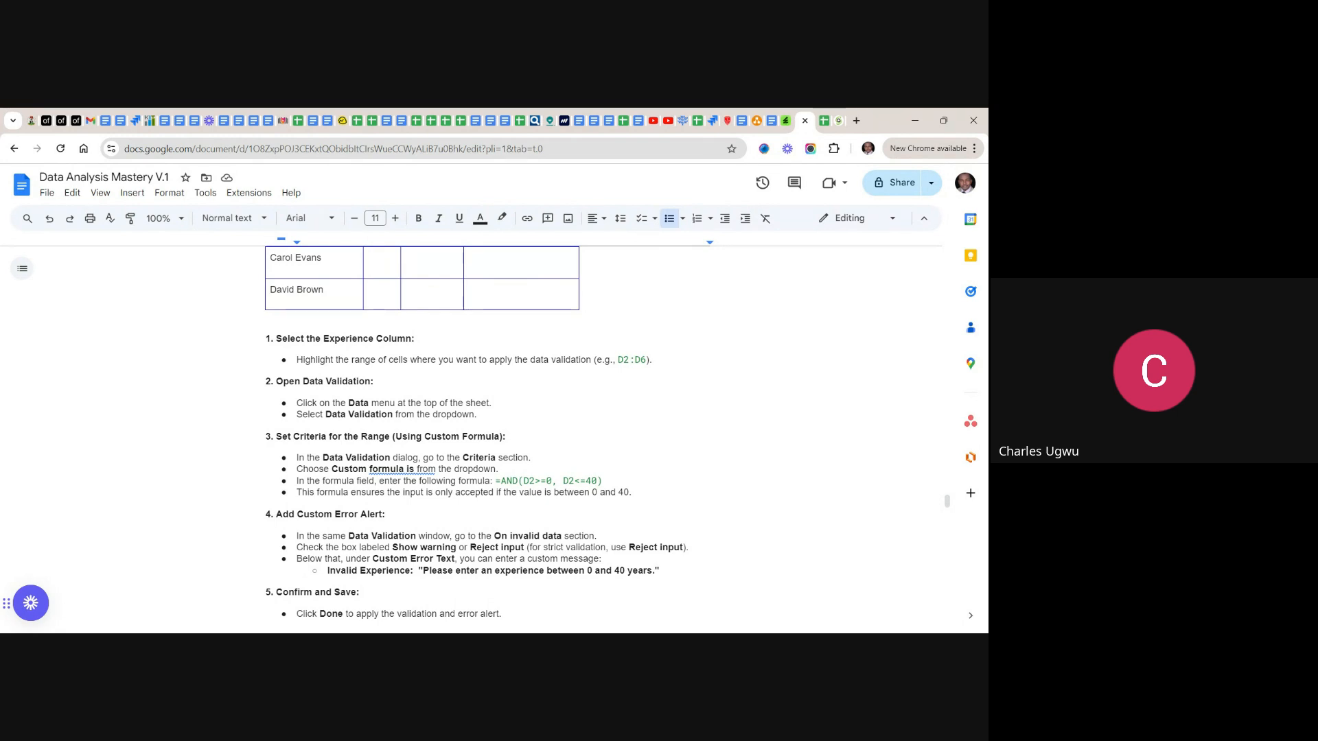
pyautogui.moveTo(603, 481); pyautogui.dragTo(495, 481)
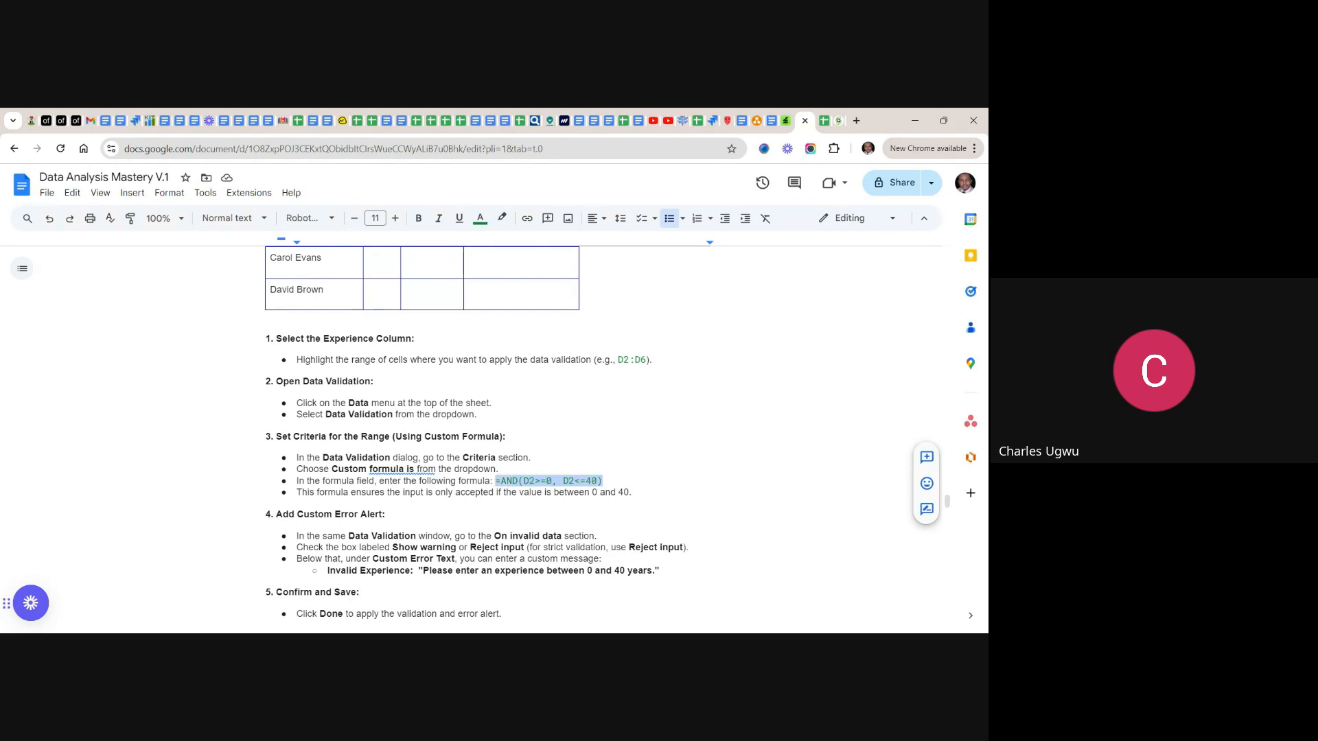
pyautogui.click(513, 481)
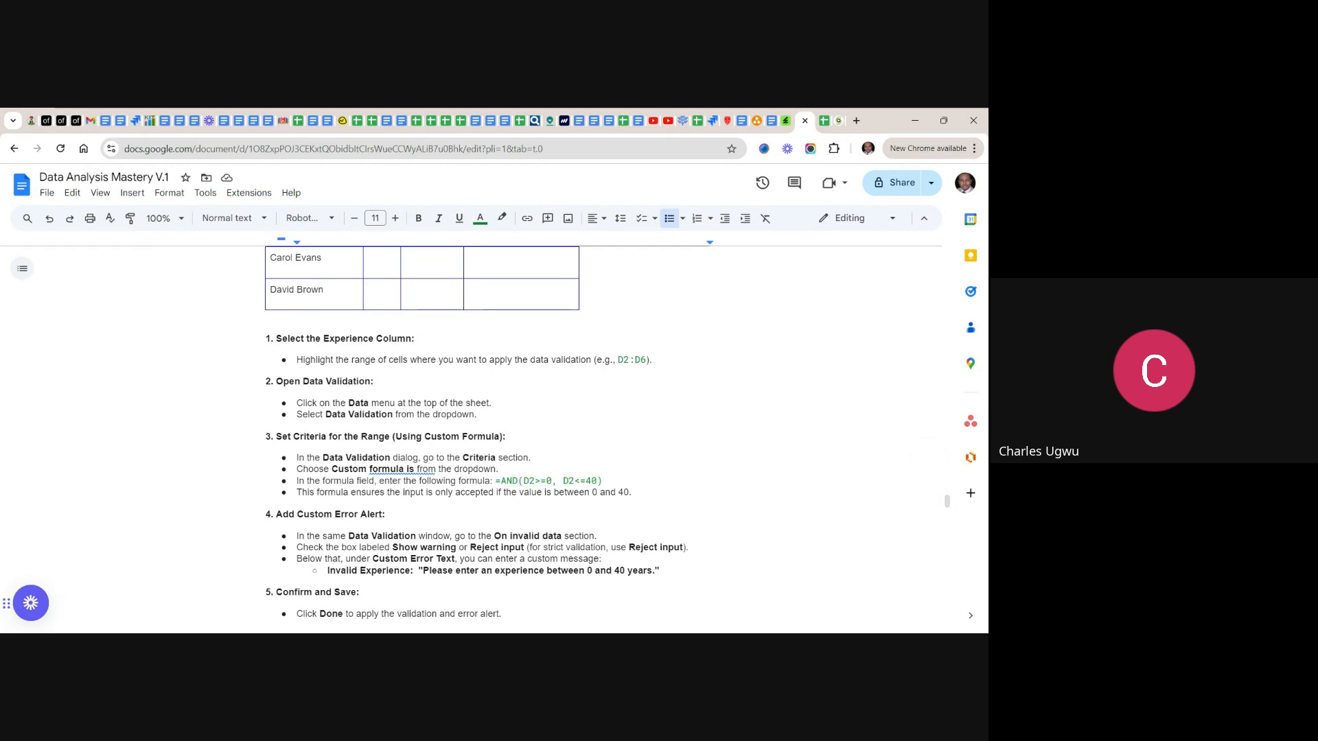
pyautogui.moveTo(603, 481); pyautogui.dragTo(501, 481)
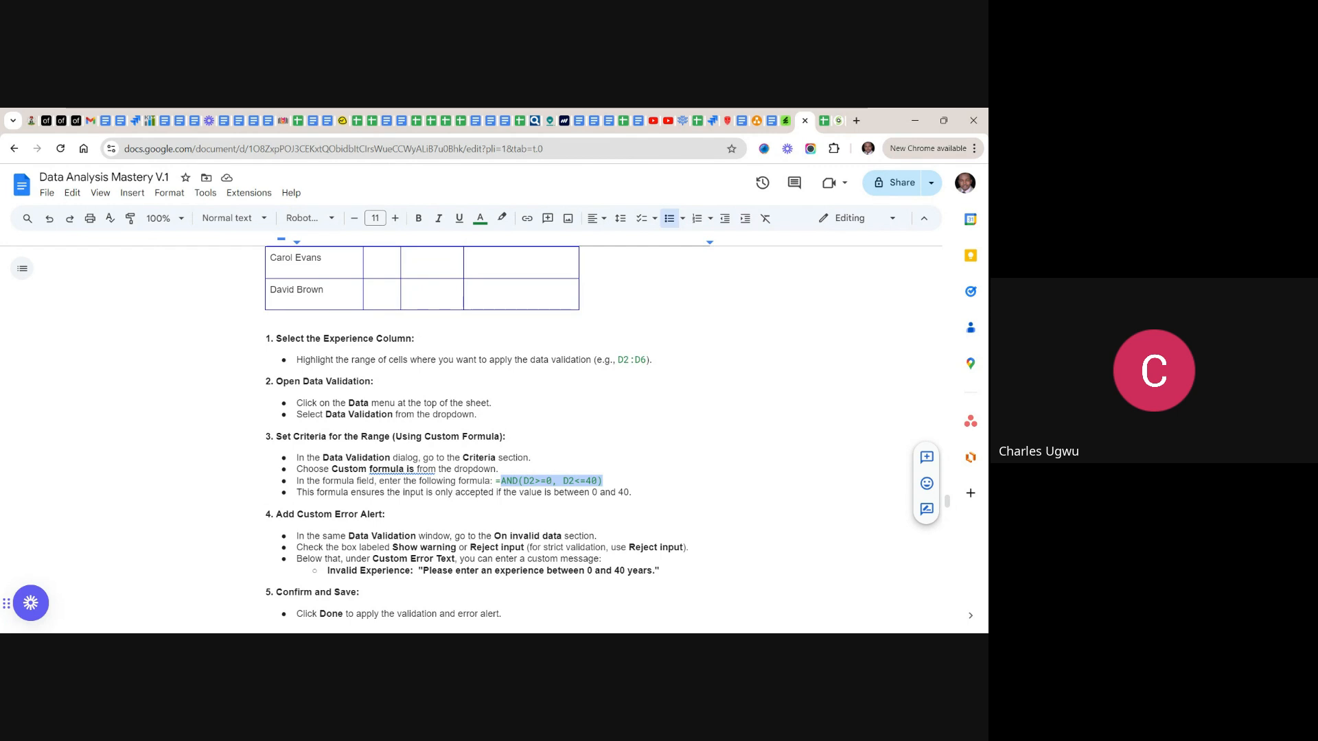
pyautogui.moveTo(603, 481); pyautogui.dragTo(495, 481)
pyautogui.rightClick(505, 480)
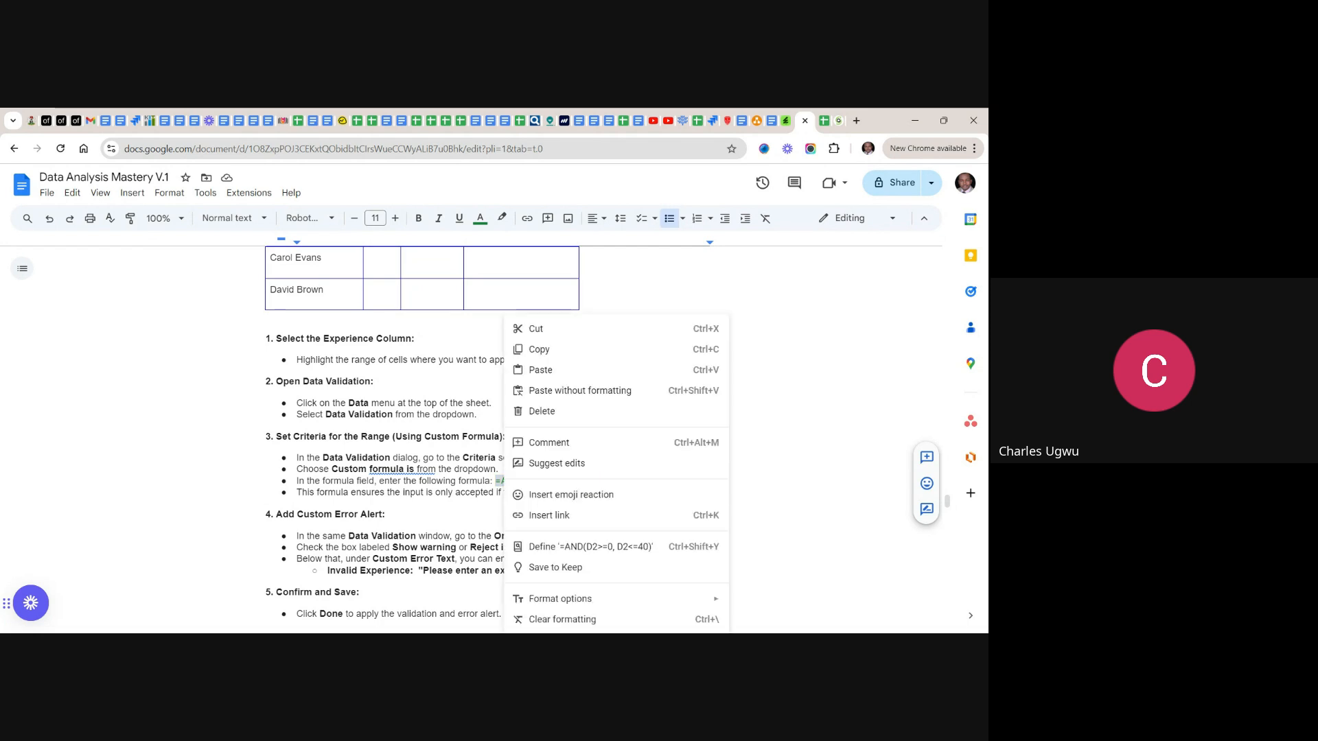
pyautogui.click(541, 350)
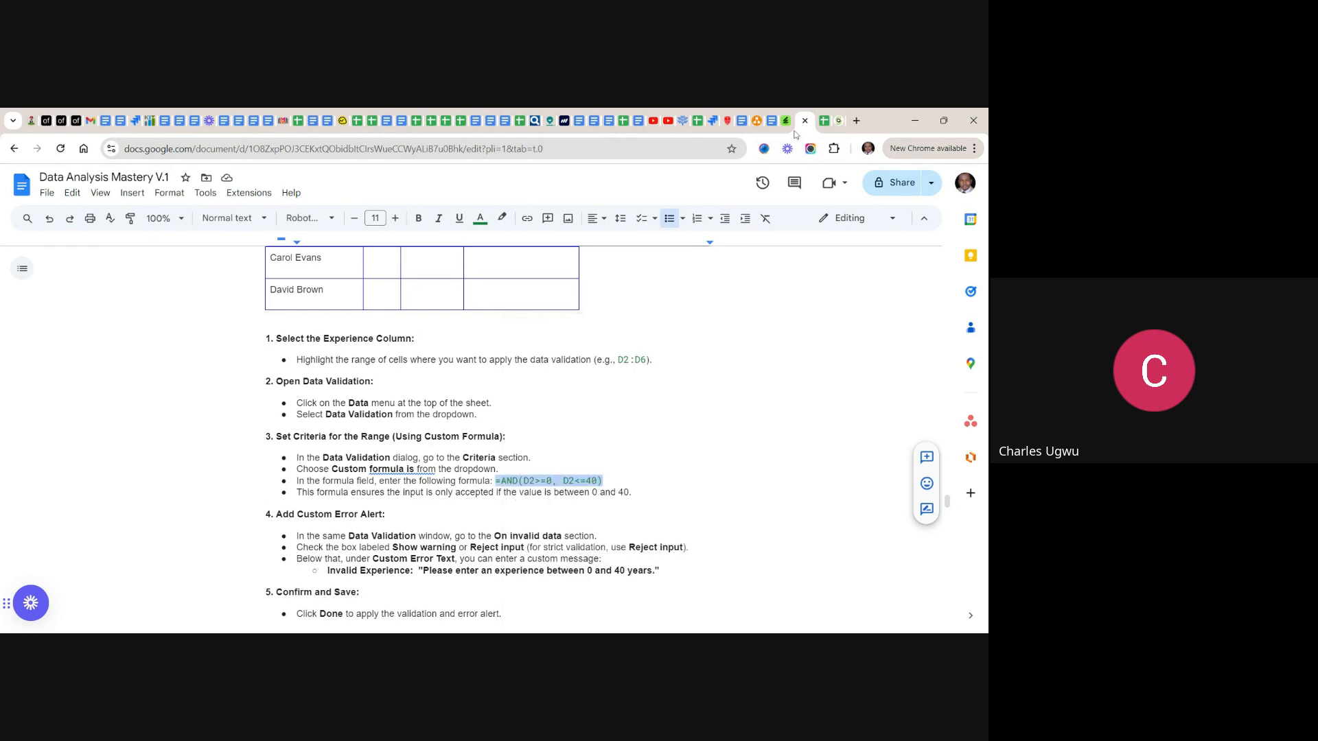
pyautogui.click(824, 121)
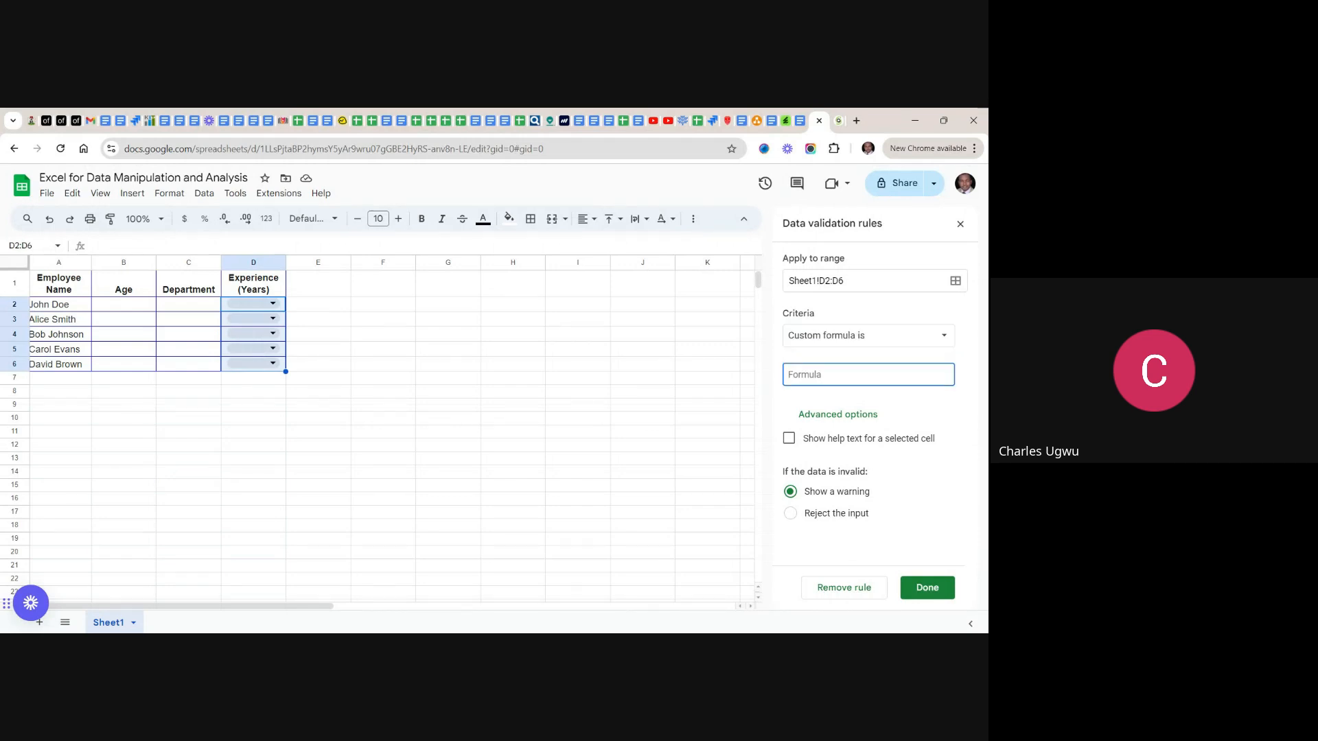
pyautogui.hotkey('ctrl', 'v')
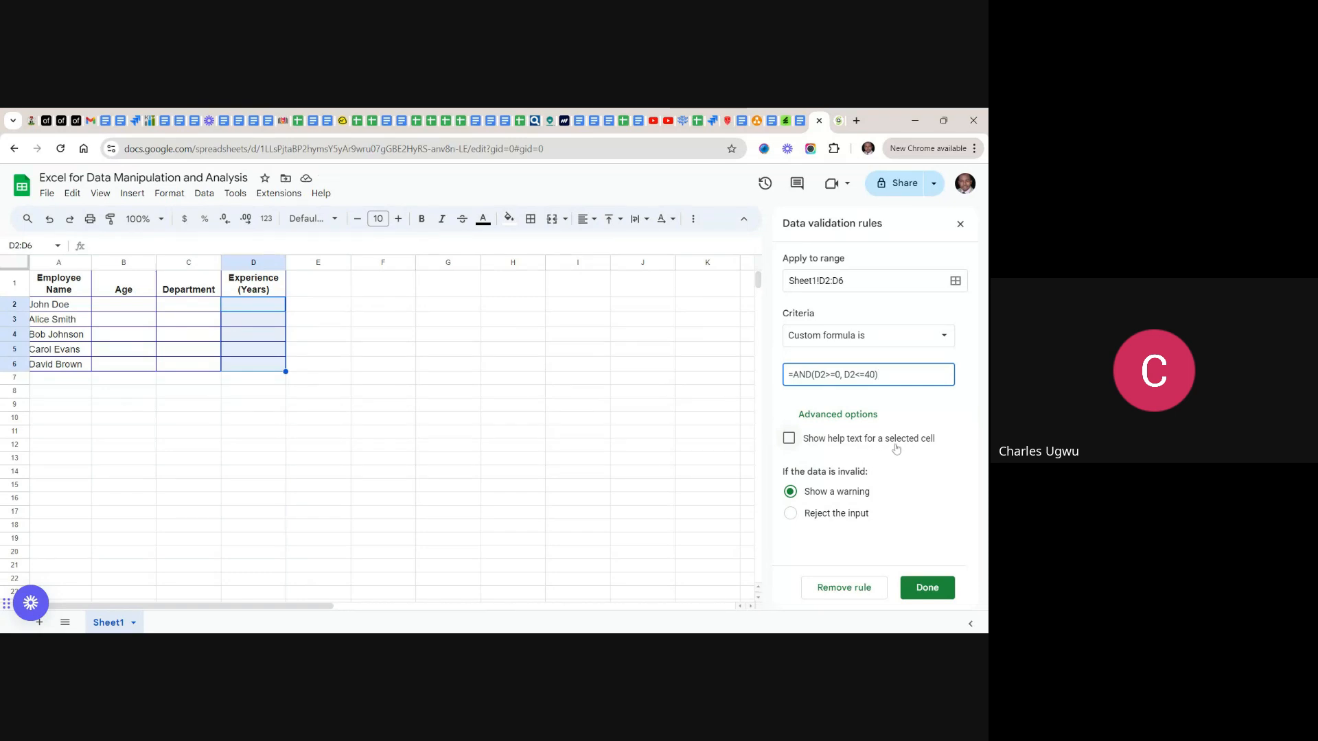
# - Enable the rule's help text and replace it with the guide's message: Invalid Experience: "Please enter an experience between 0 and 40 years."
pyautogui.click(789, 439)
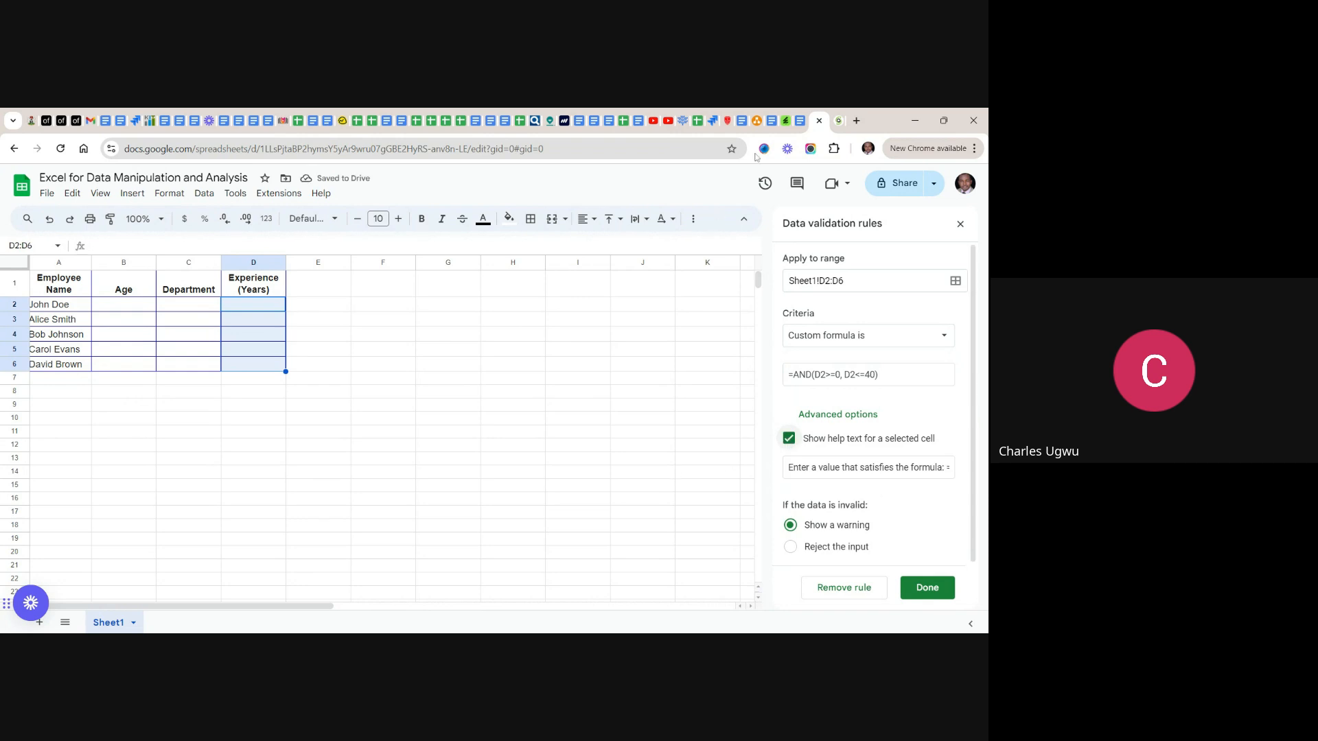
pyautogui.click(802, 125)
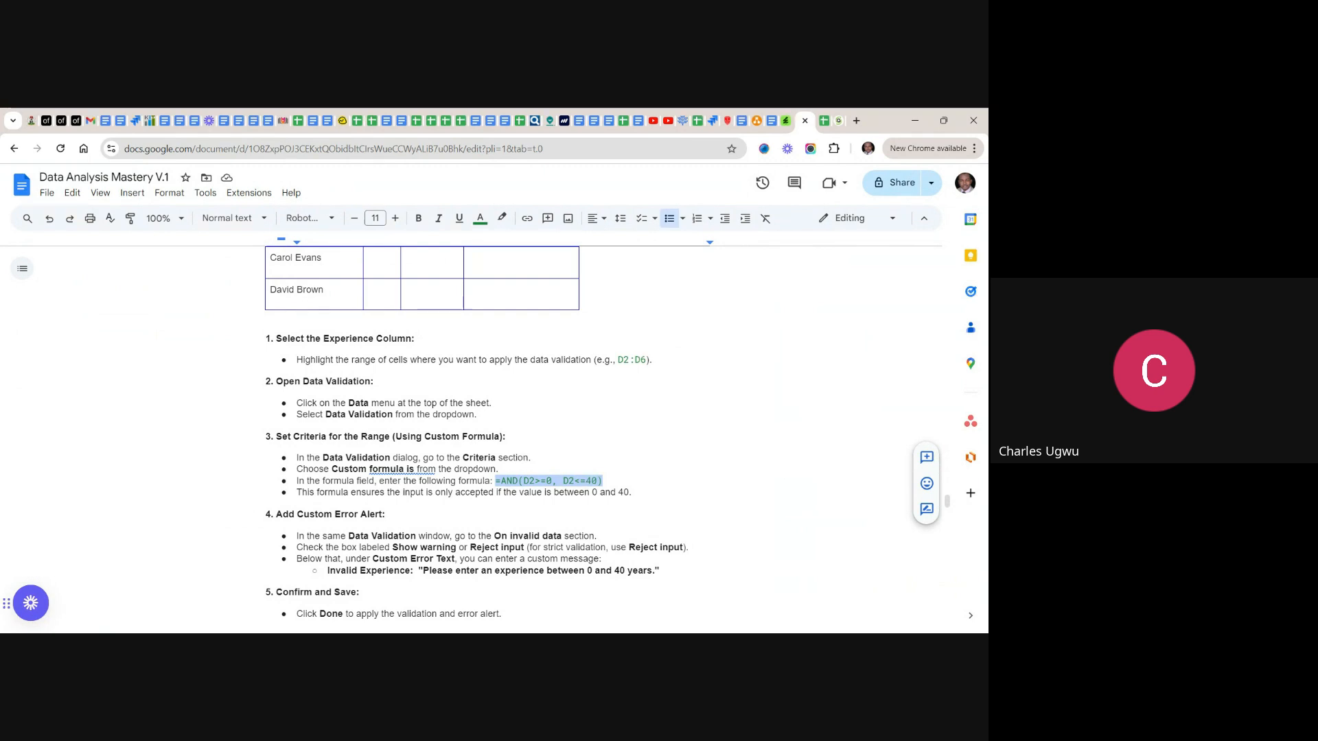
pyautogui.moveTo(328, 570); pyautogui.dragTo(665, 571)
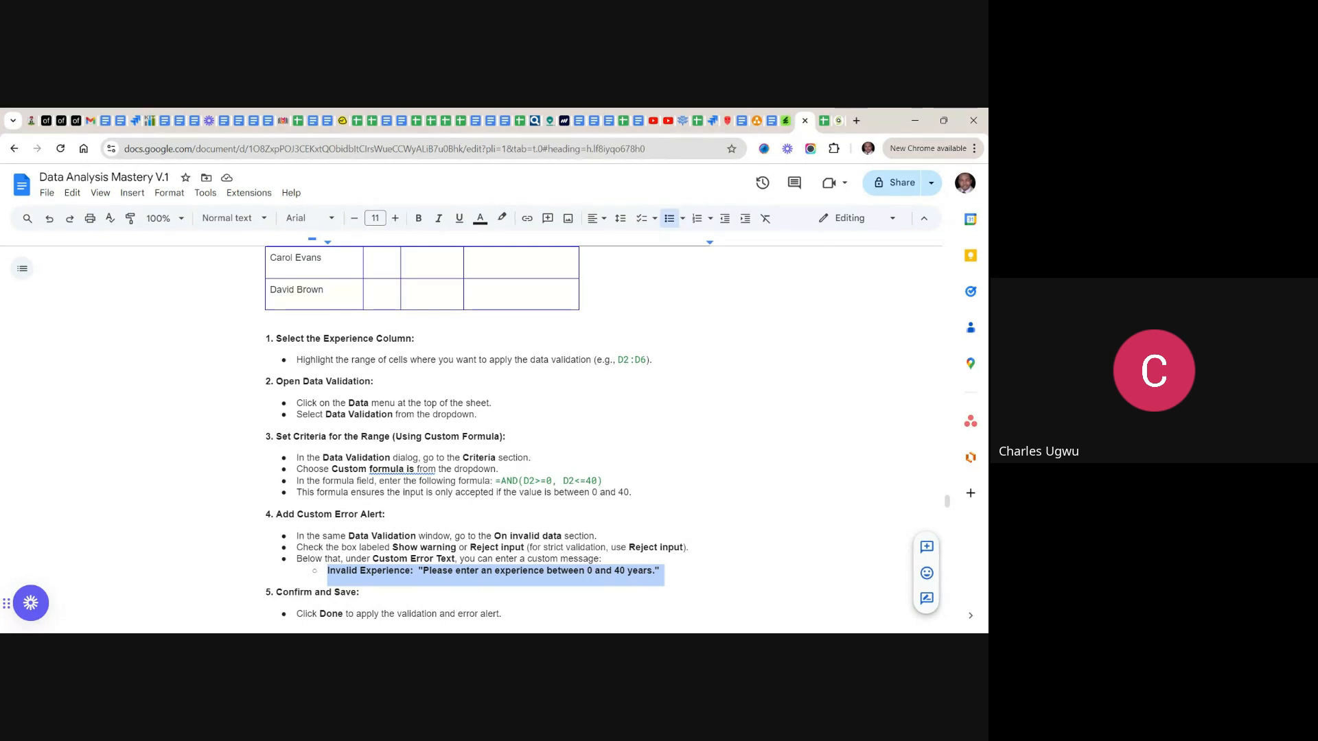
pyautogui.rightClick(658, 570)
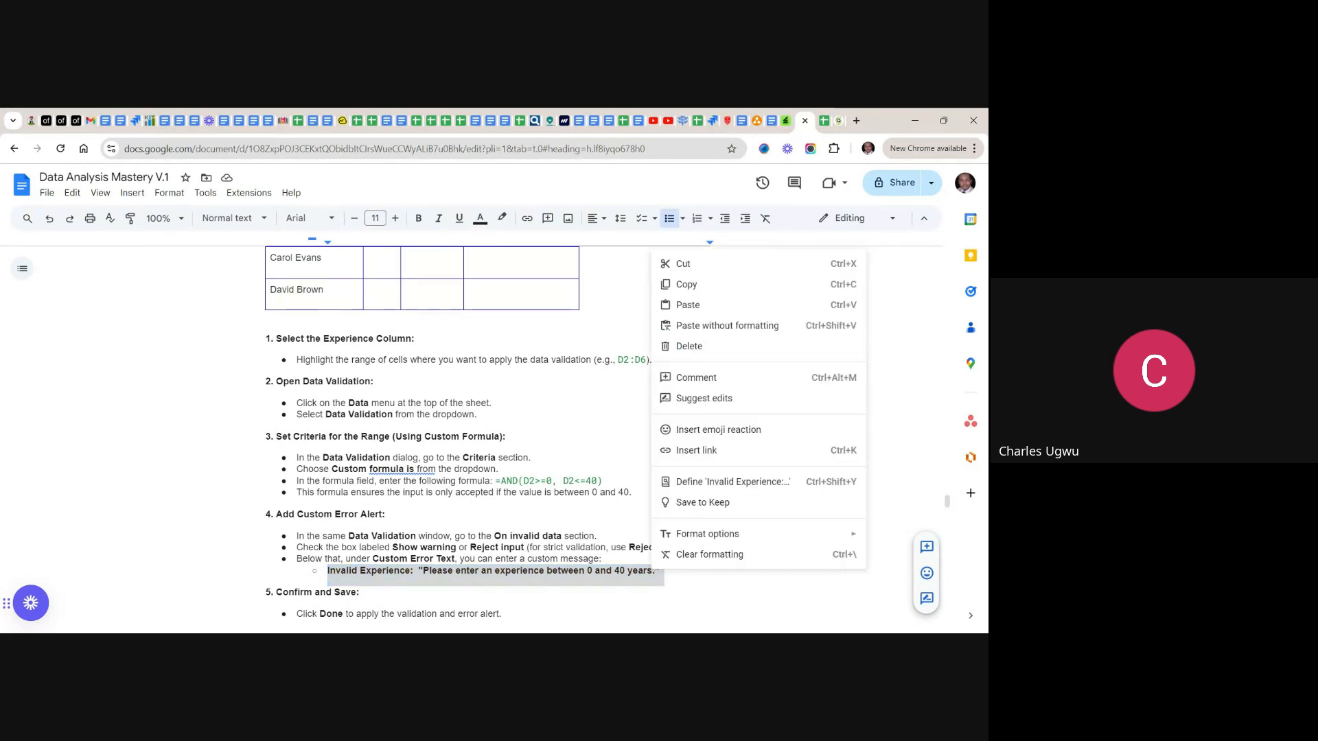
pyautogui.click(697, 289)
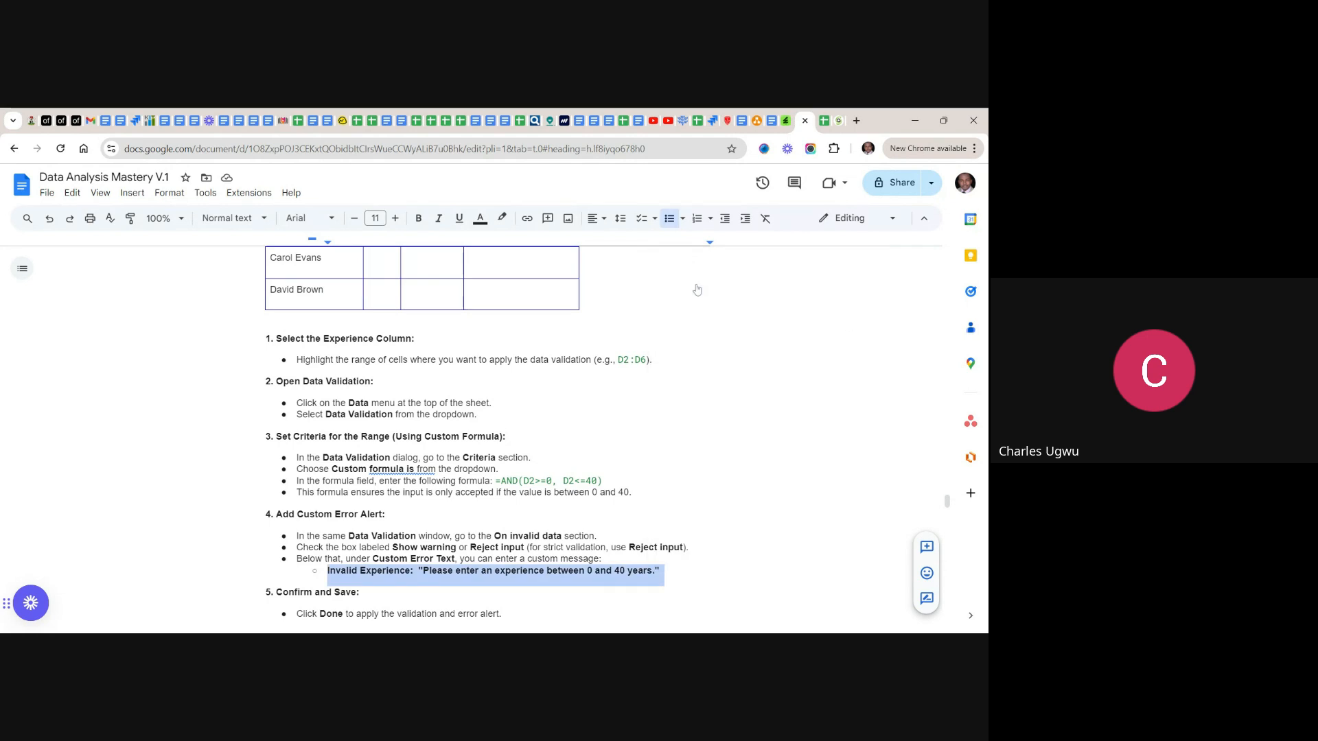
pyautogui.click(823, 121)
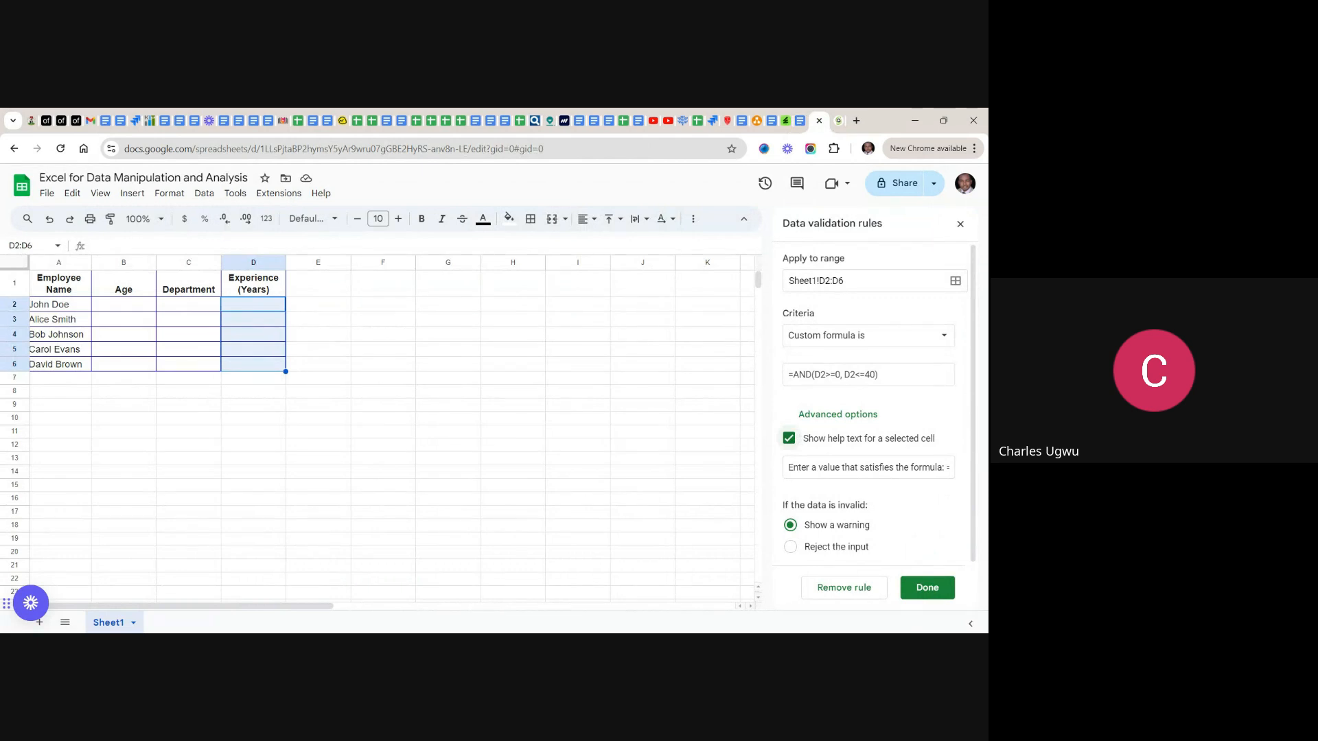
pyautogui.click(793, 467)
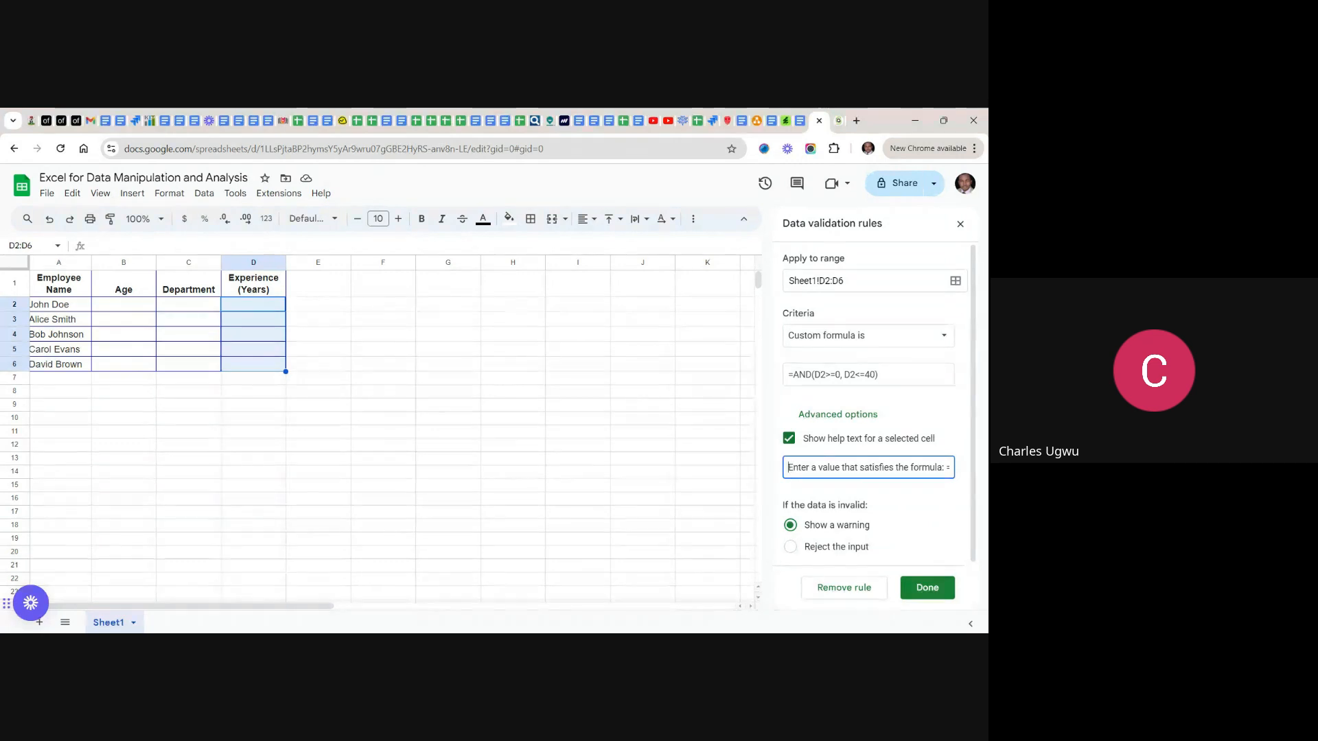
pyautogui.moveTo(788, 467); pyautogui.dragTo(987, 467)
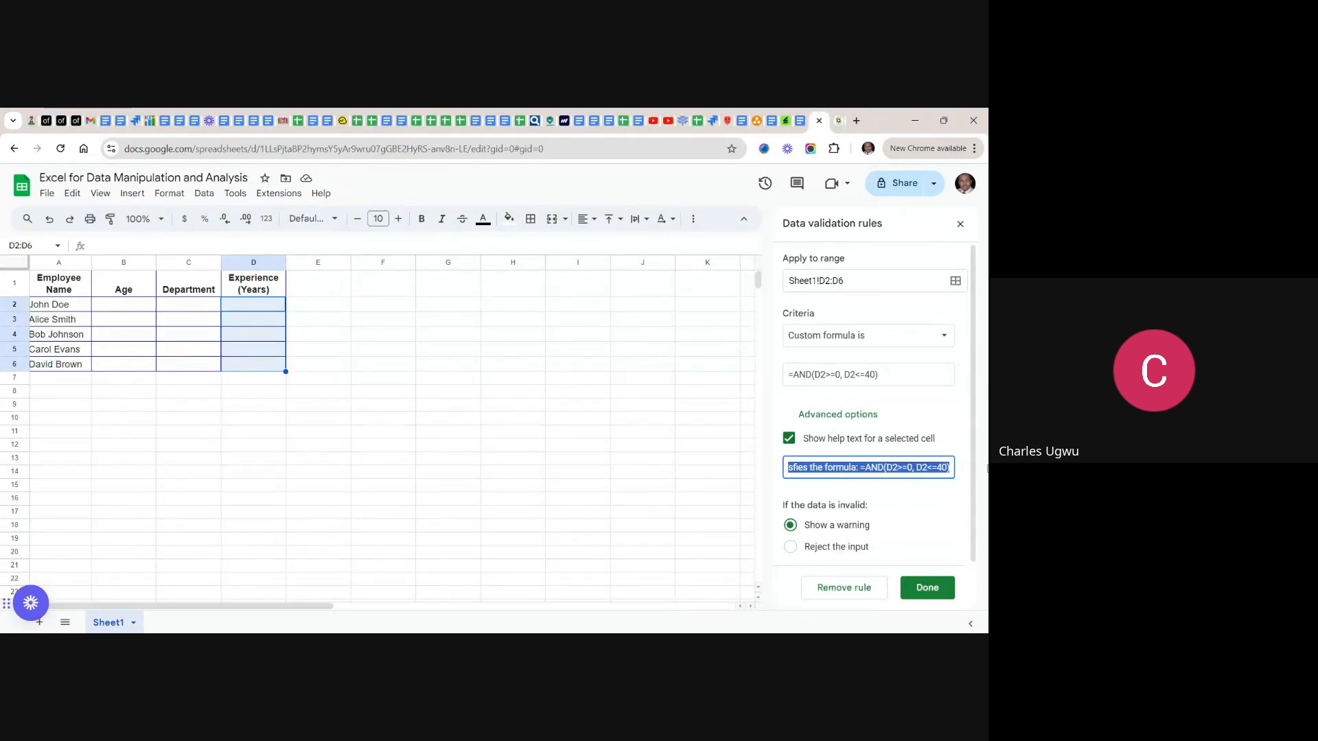
pyautogui.press('BackSpace')
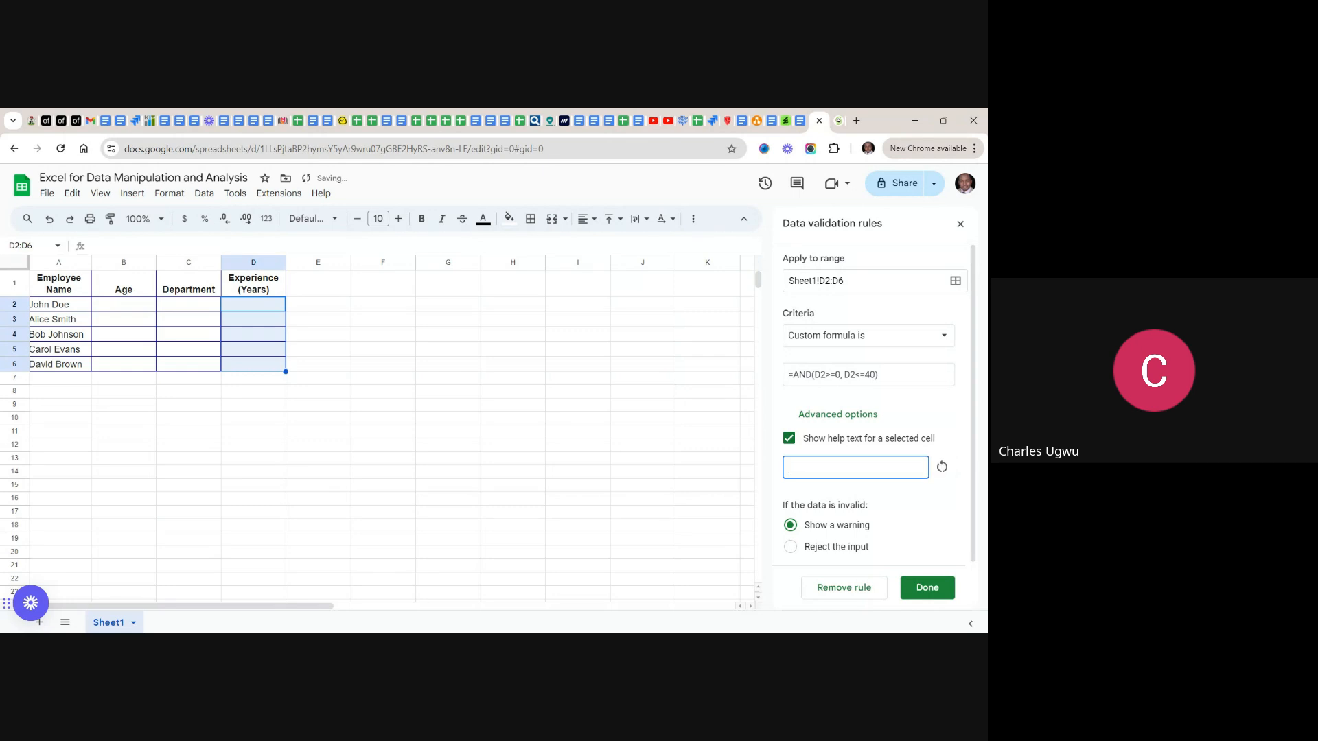
pyautogui.hotkey('ctrl', 'v')
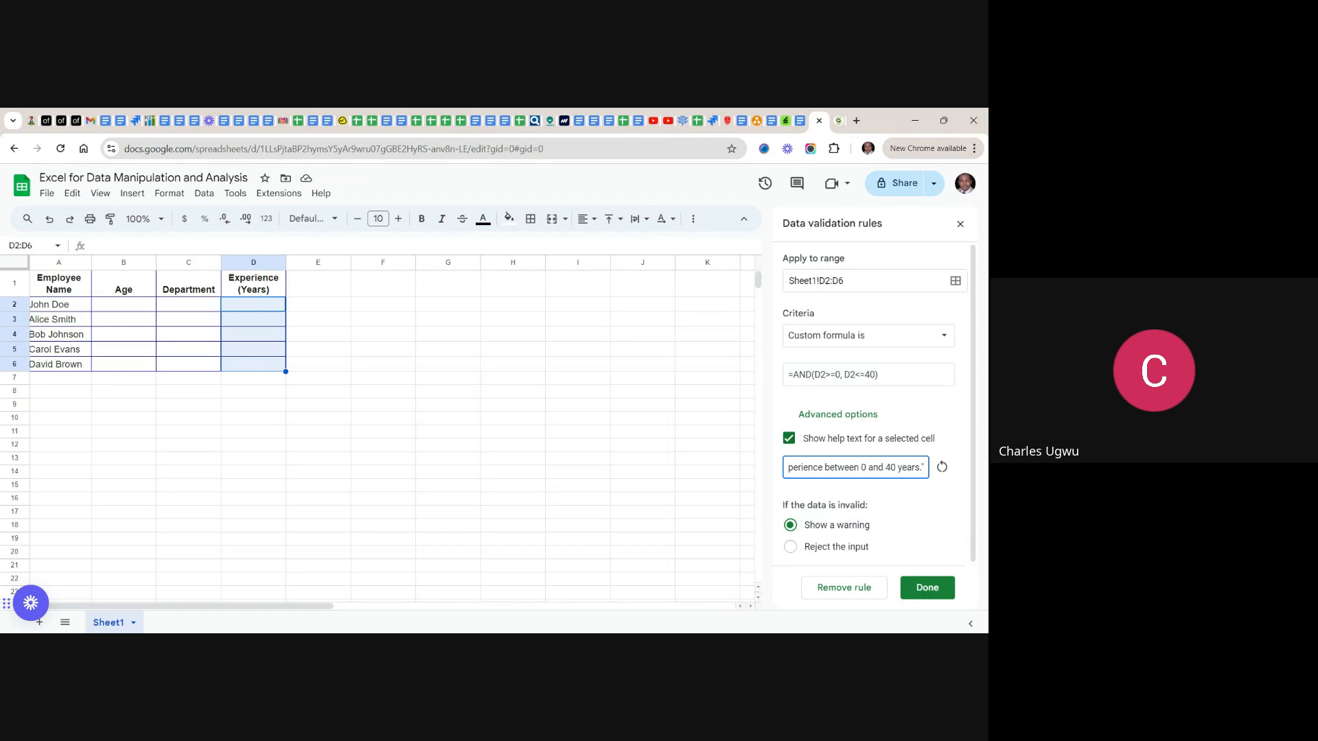
# - Save the D2:D6 rule with invalid input rejected, and select cell D2
pyautogui.click(793, 549)
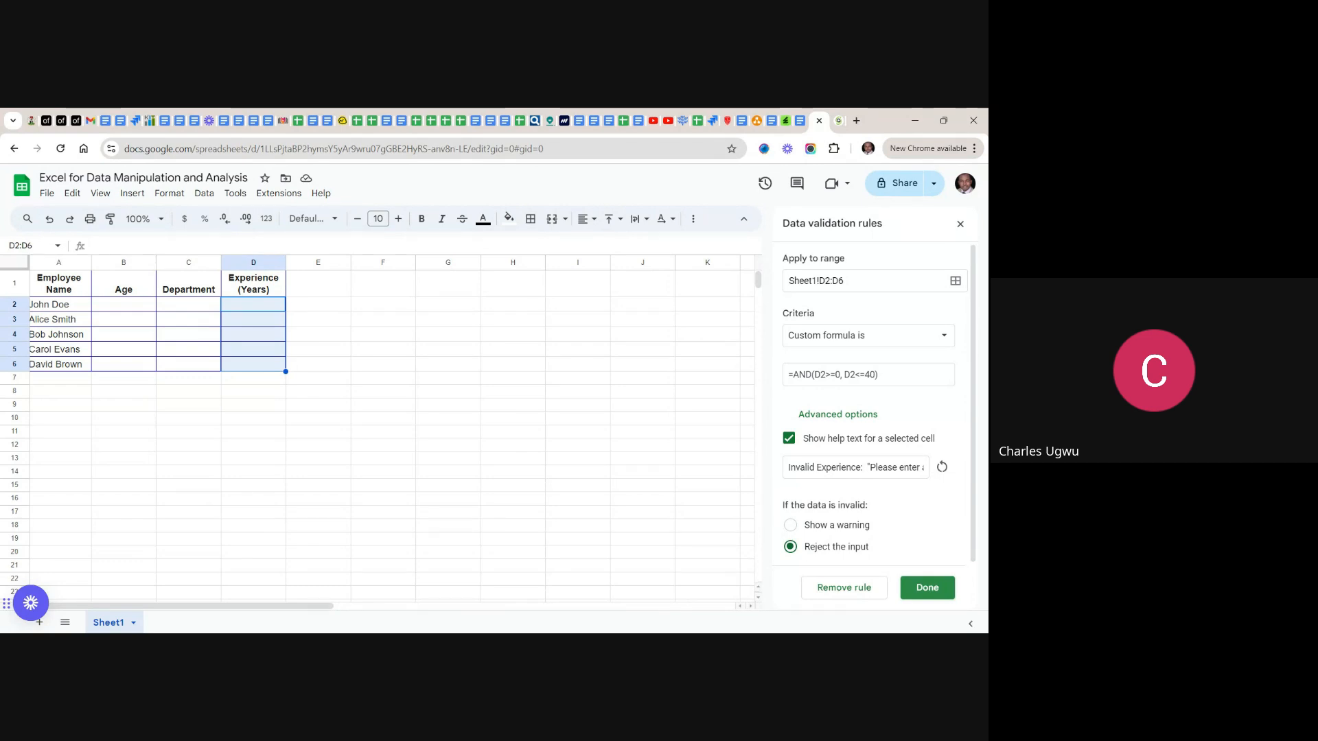
pyautogui.click(927, 588)
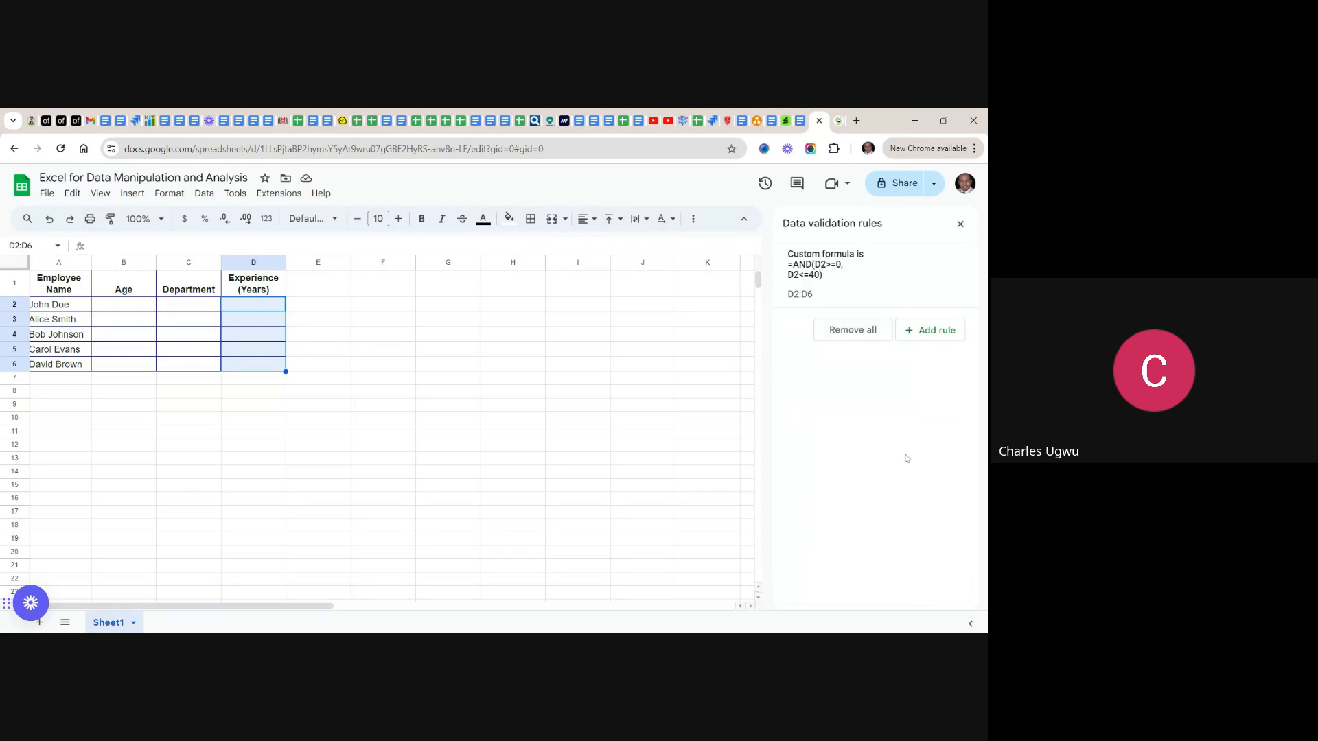
pyautogui.click(249, 309)
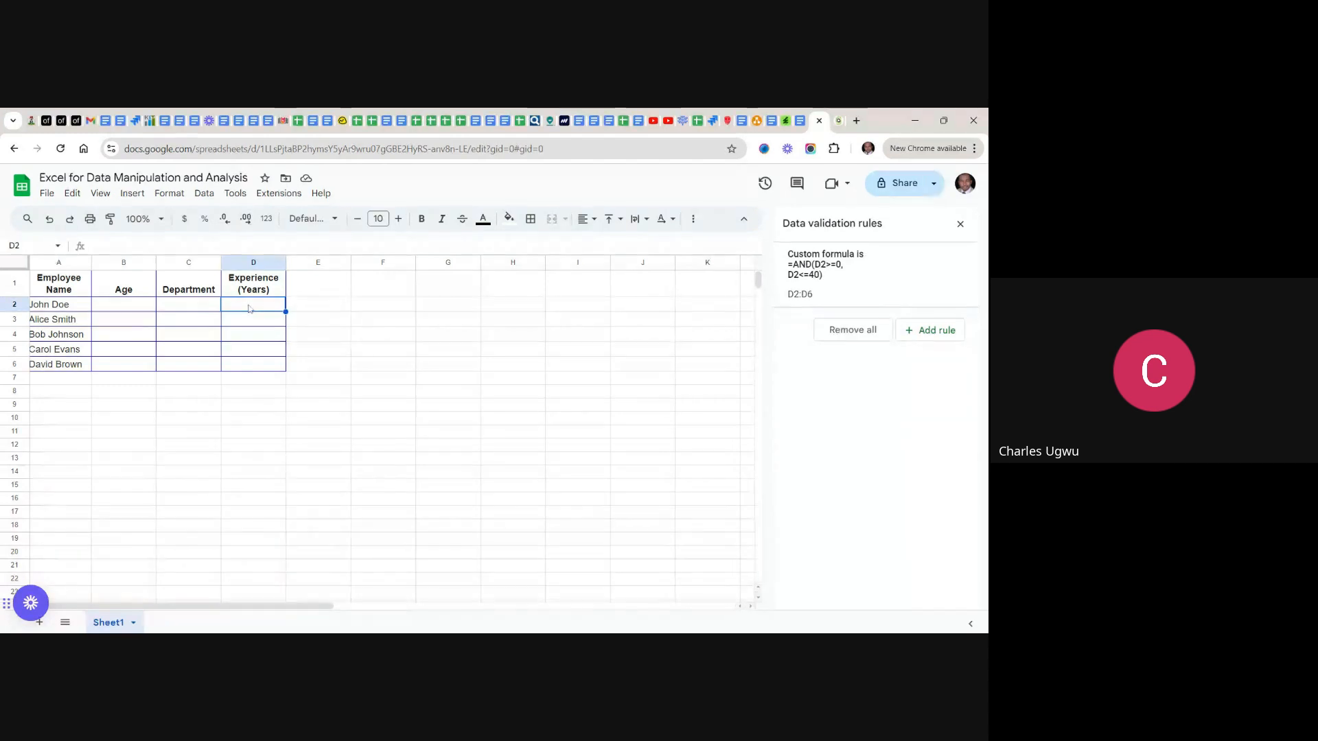
# - Test the Experience validation rule by entering 50 in cell D2, and dismiss the alert
pyautogui.write('50')
pyautogui.press('Return')
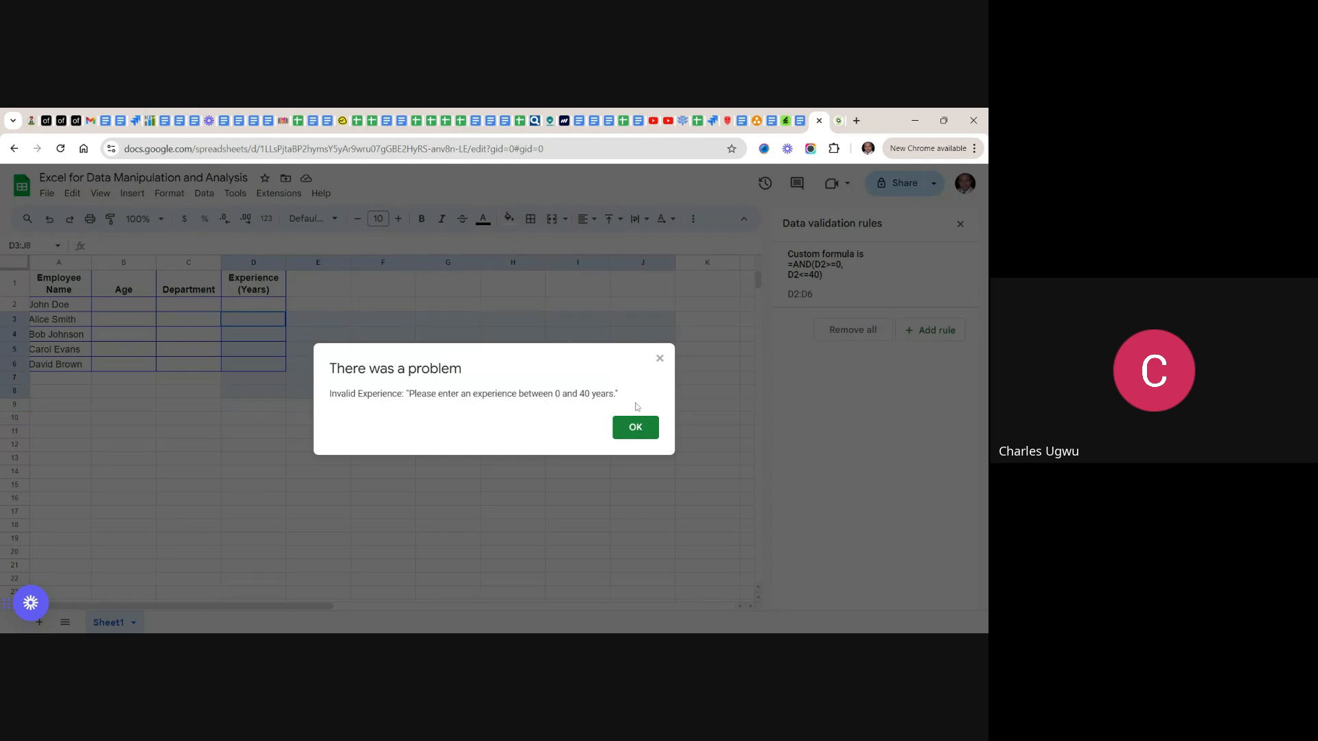
pyautogui.click(636, 430)
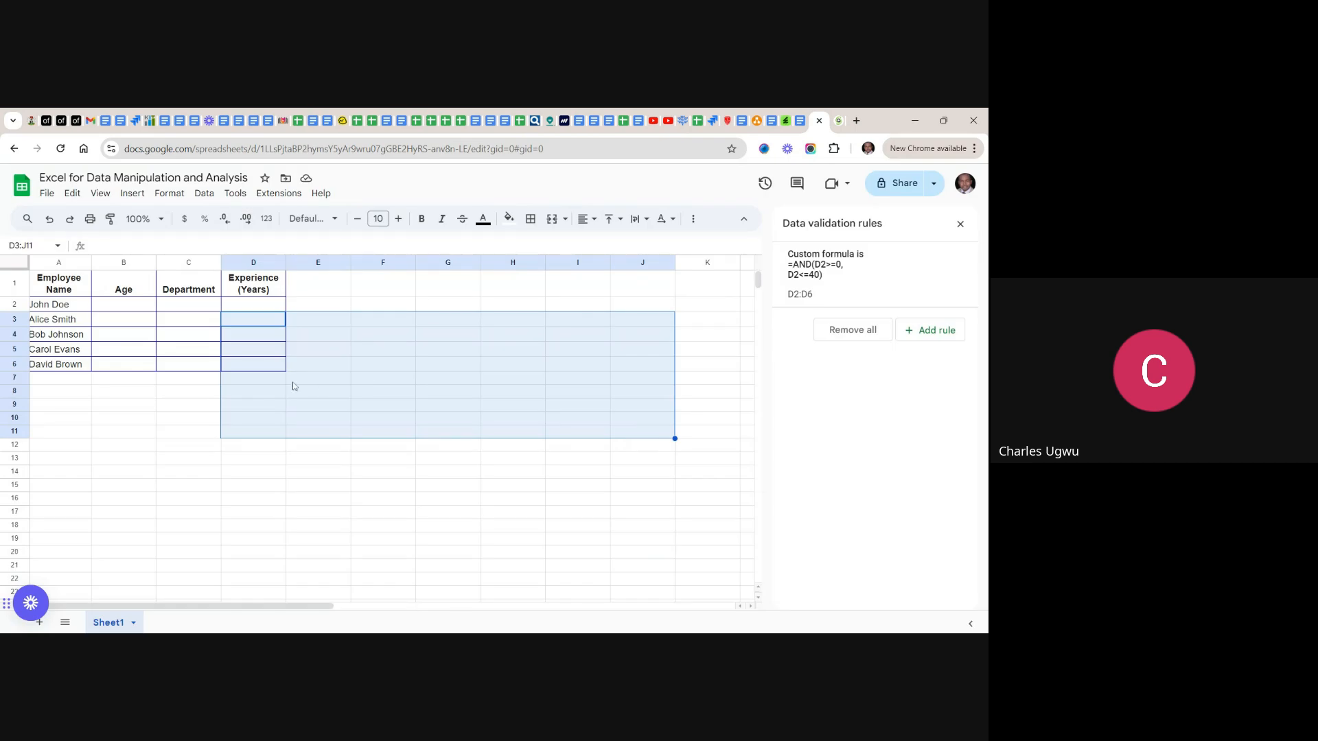
# - Enter the test experience values 0, 8, 40 and 2 in cells D2 through D5
pyautogui.click(240, 308)
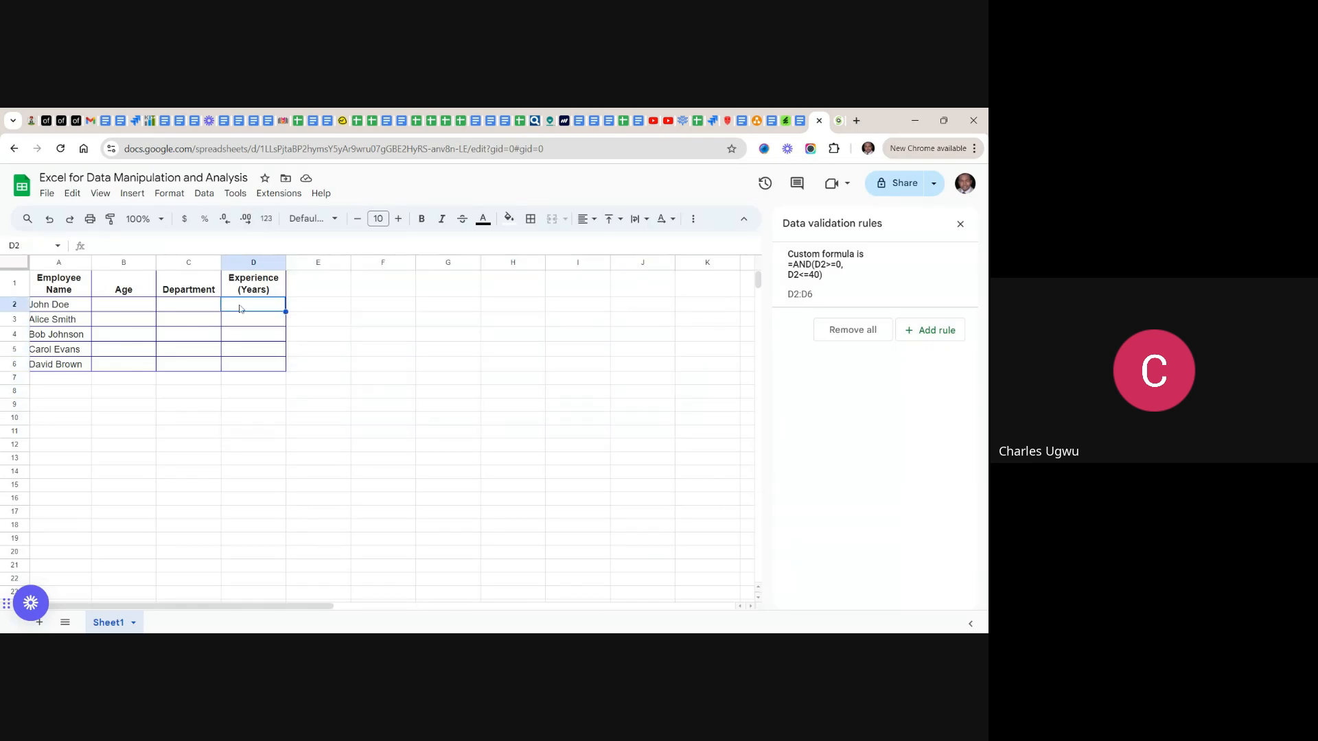
pyautogui.write('0')
pyautogui.press('Return')
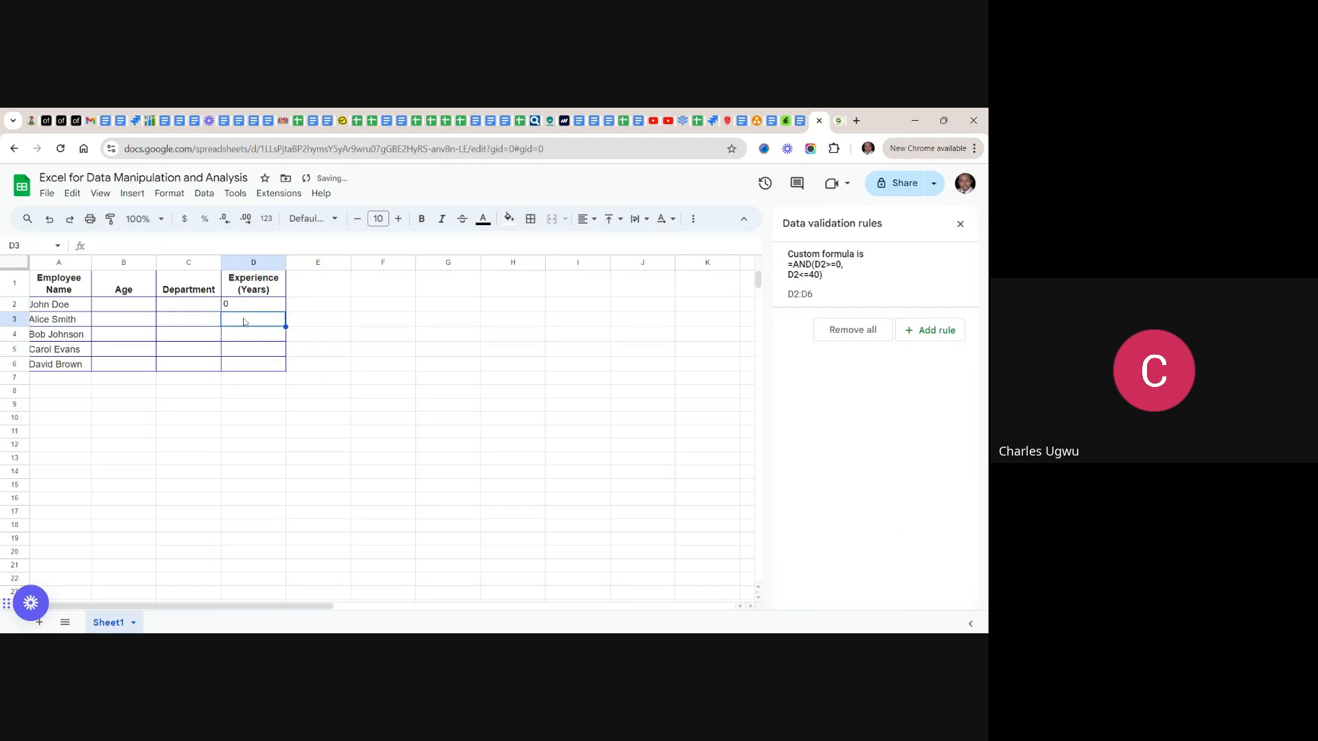
pyautogui.write('8')
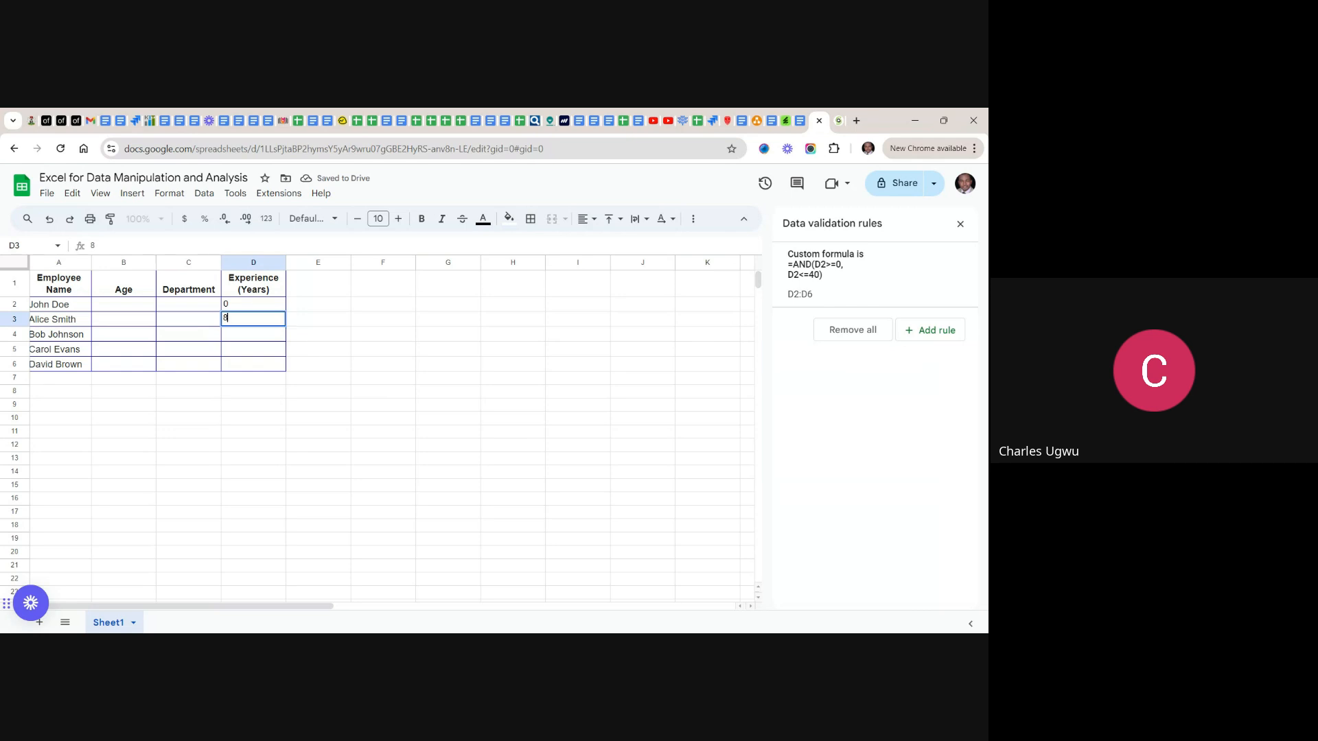
pyautogui.press('Return')
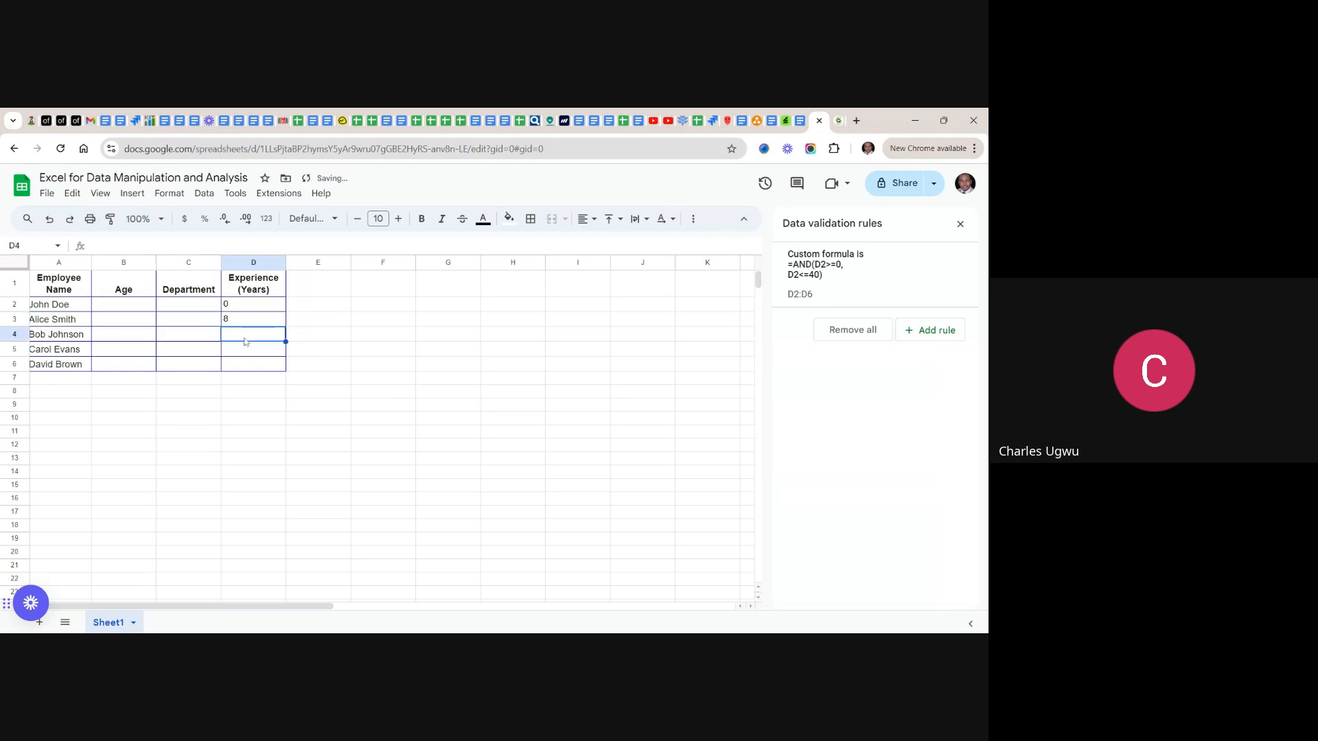
pyautogui.write('40')
pyautogui.press('Return')
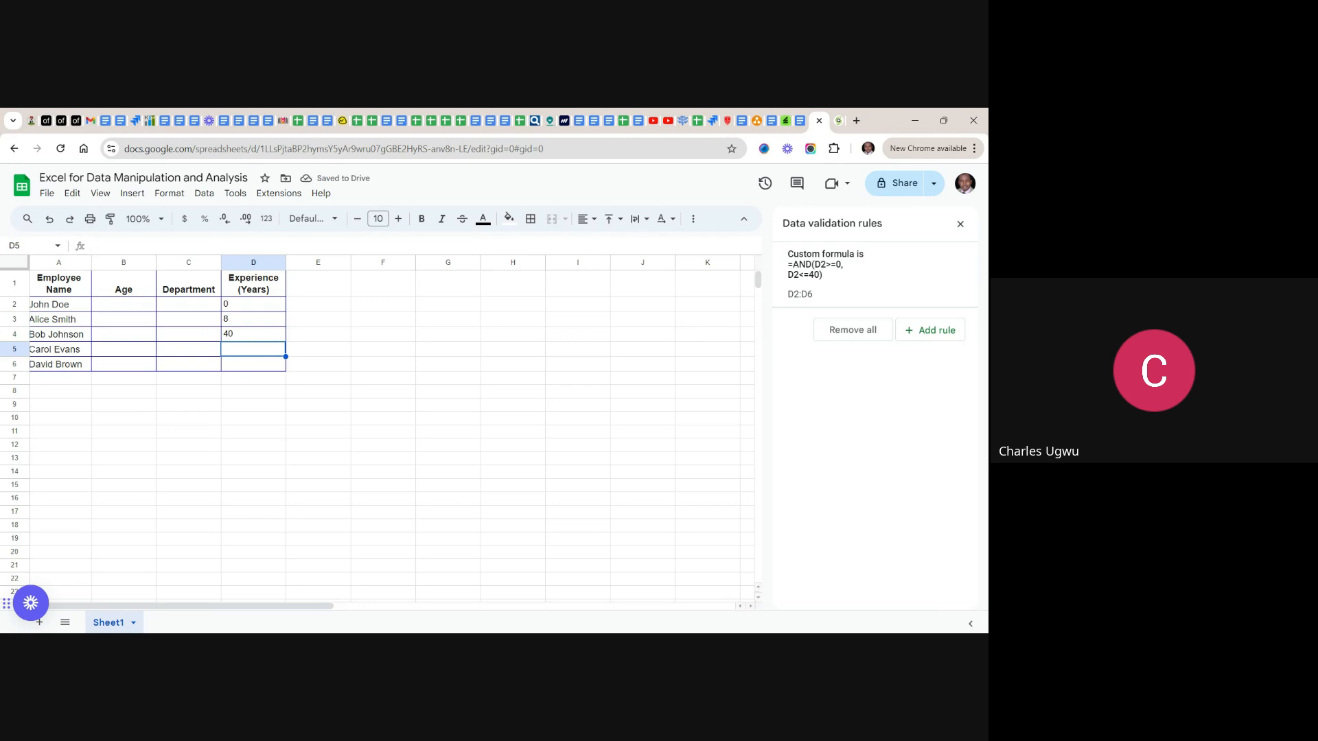
pyautogui.write('2')
pyautogui.click(248, 366)
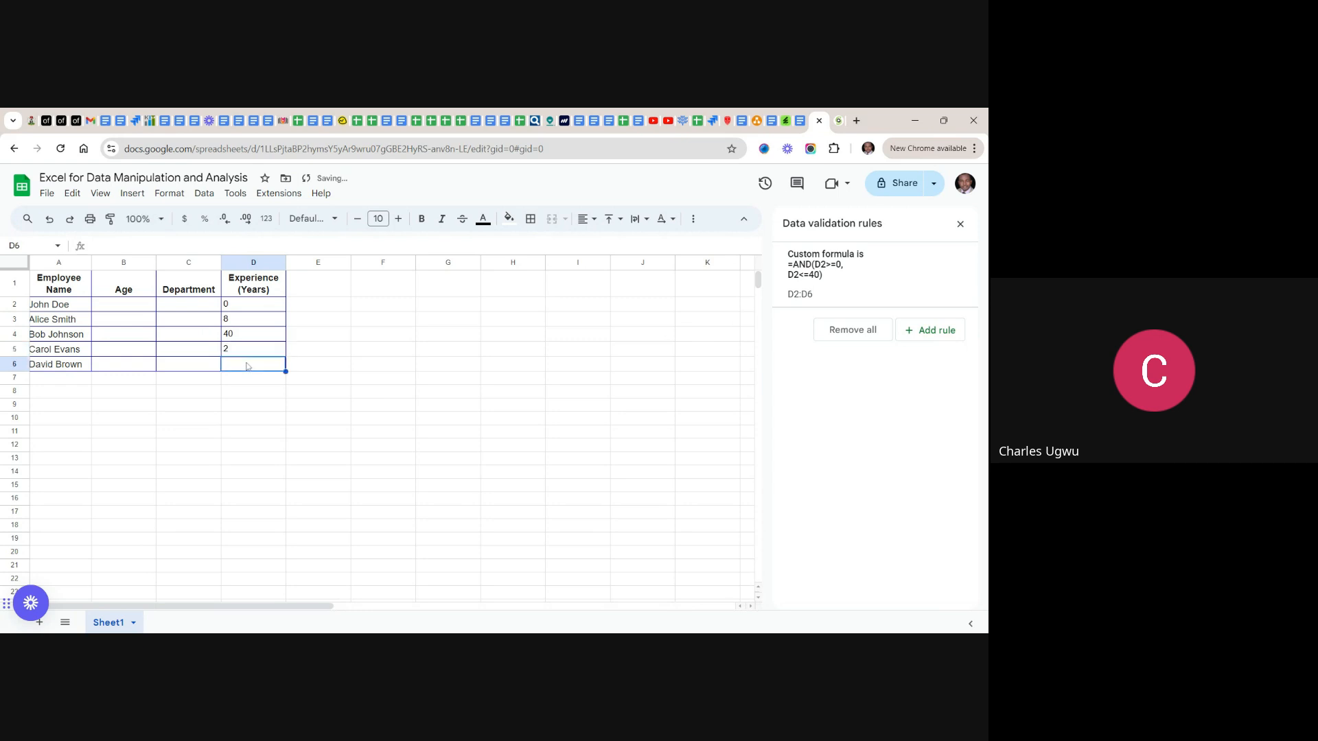
# - Test the rule's upper limit by entering 41 in cell D6, and dismiss the alert
pyautogui.write('41')
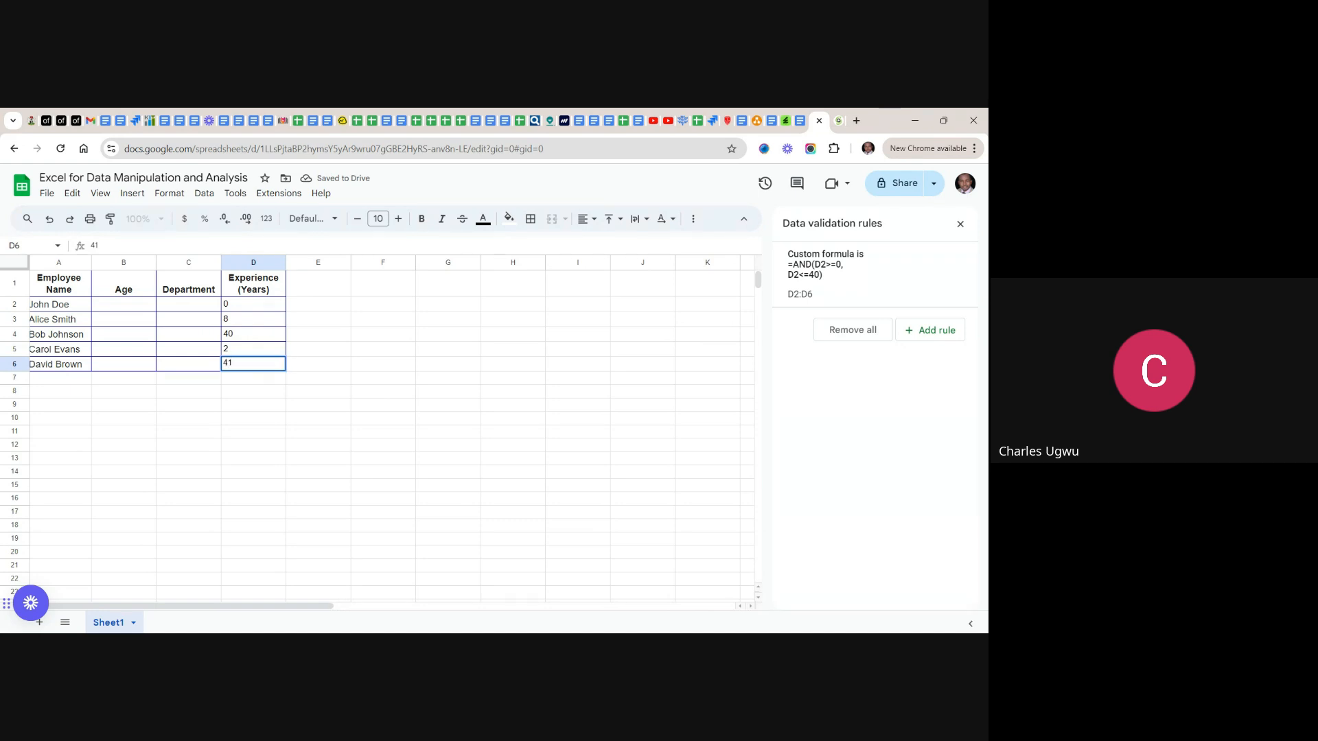
pyautogui.click(263, 379)
pyautogui.moveTo(263, 385); pyautogui.dragTo(633, 439)
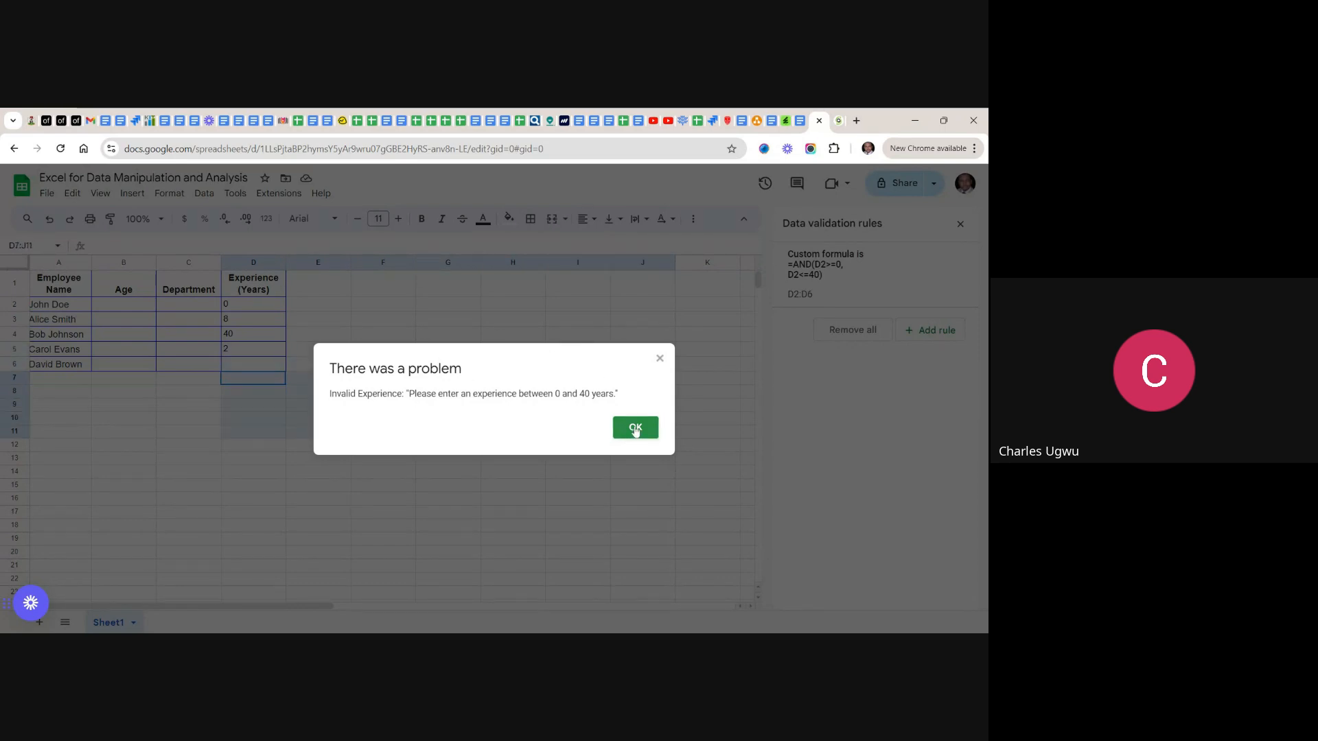
pyautogui.click(635, 429)
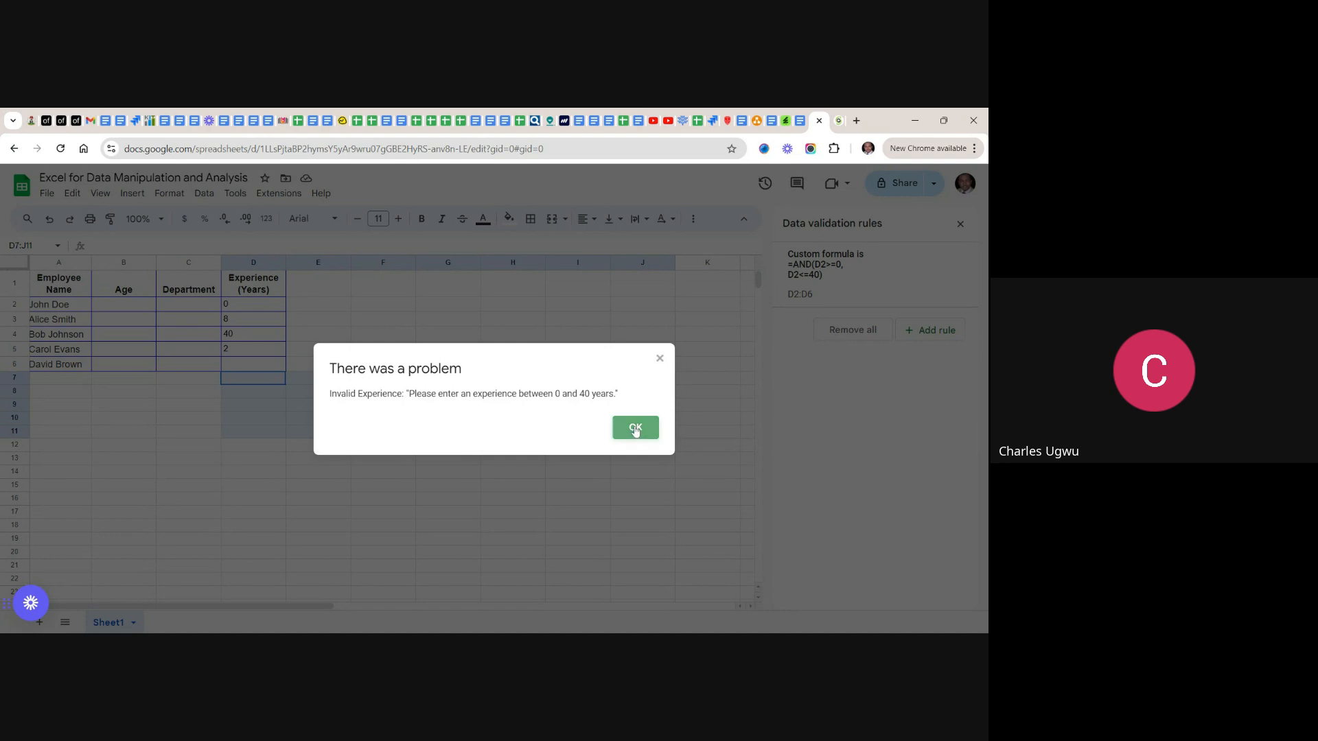
# - Clear the test values from the Experience cells D2:D5
pyautogui.click(181, 433)
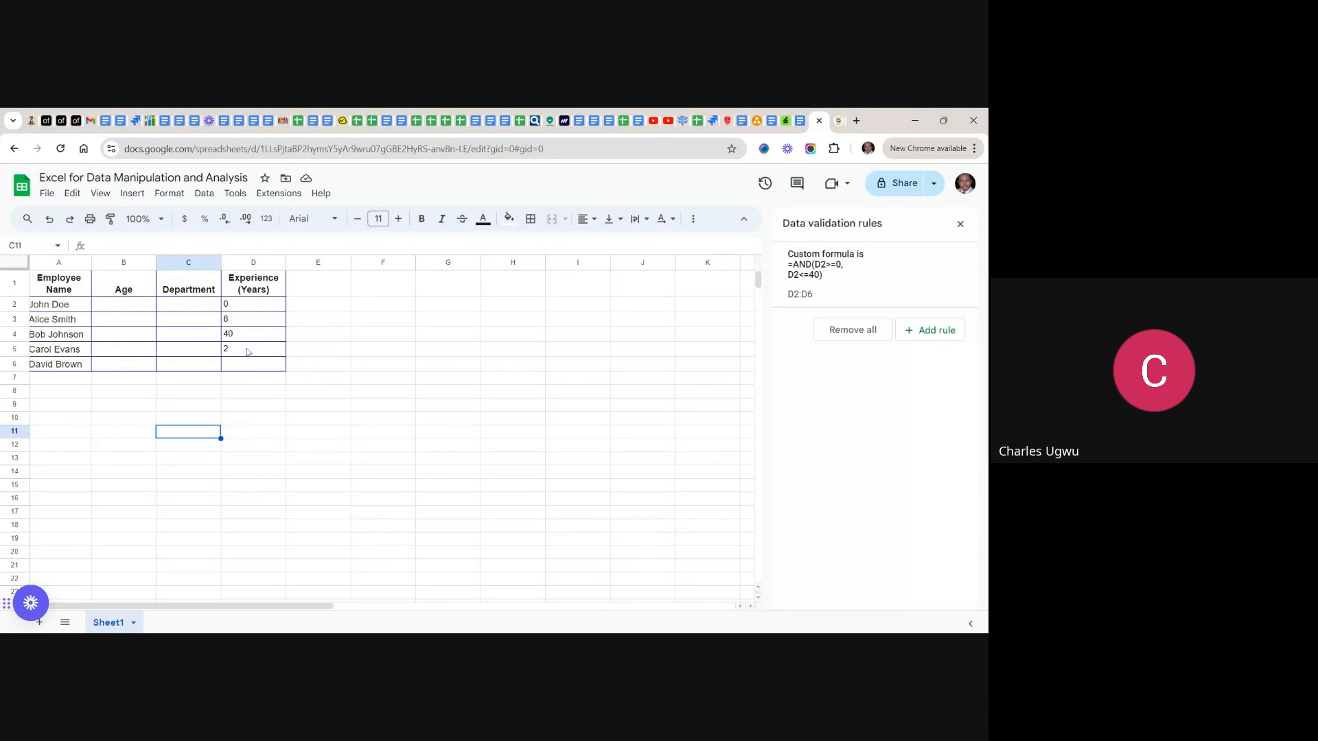
pyautogui.moveTo(249, 352); pyautogui.dragTo(230, 305)
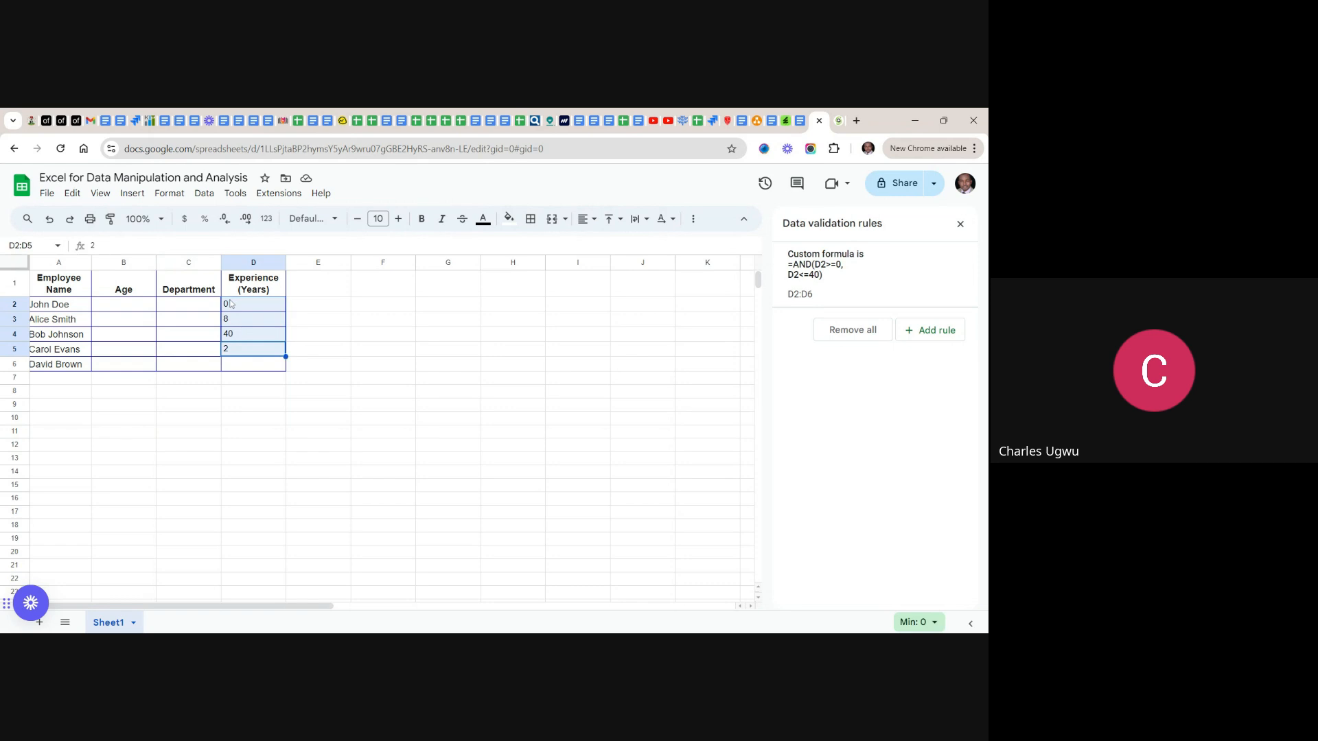
pyautogui.click(335, 365)
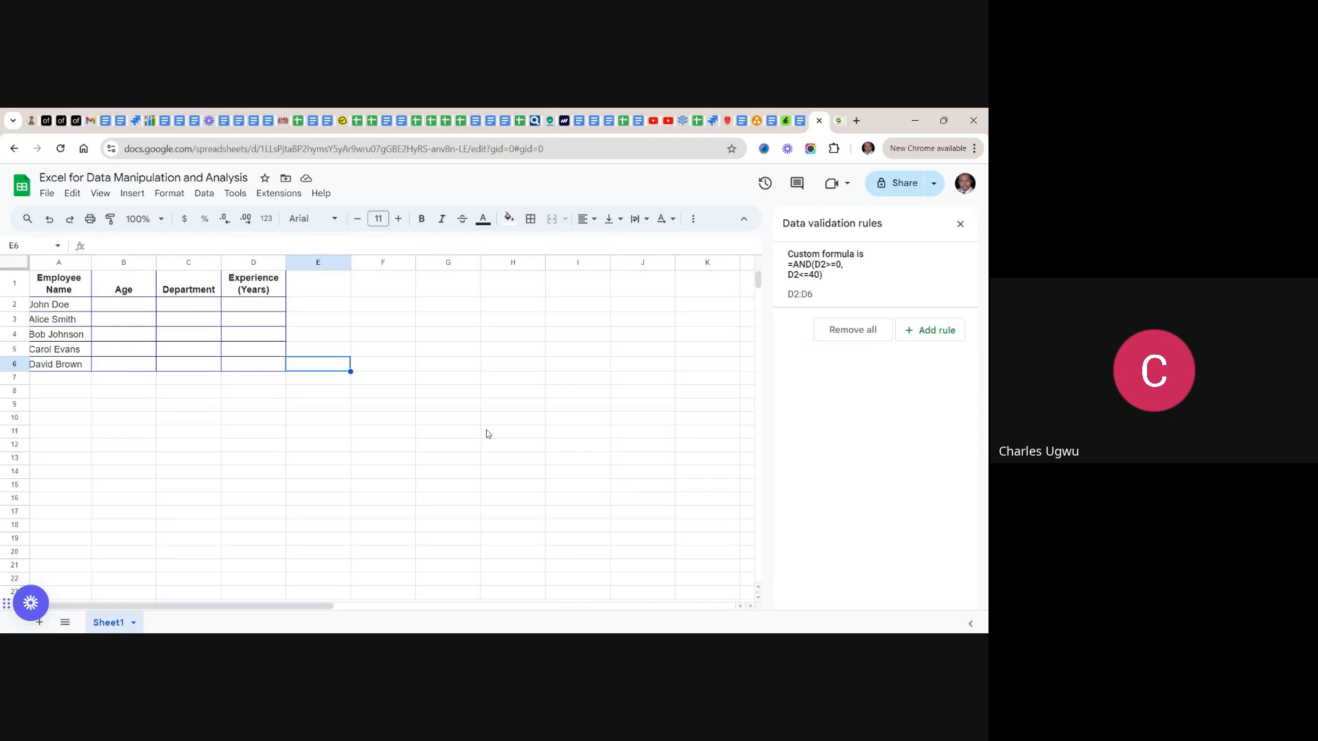
# - Add a data validation rule for the Age cells B2:B6 with the criteria Custom formula is
pyautogui.click(117, 307)
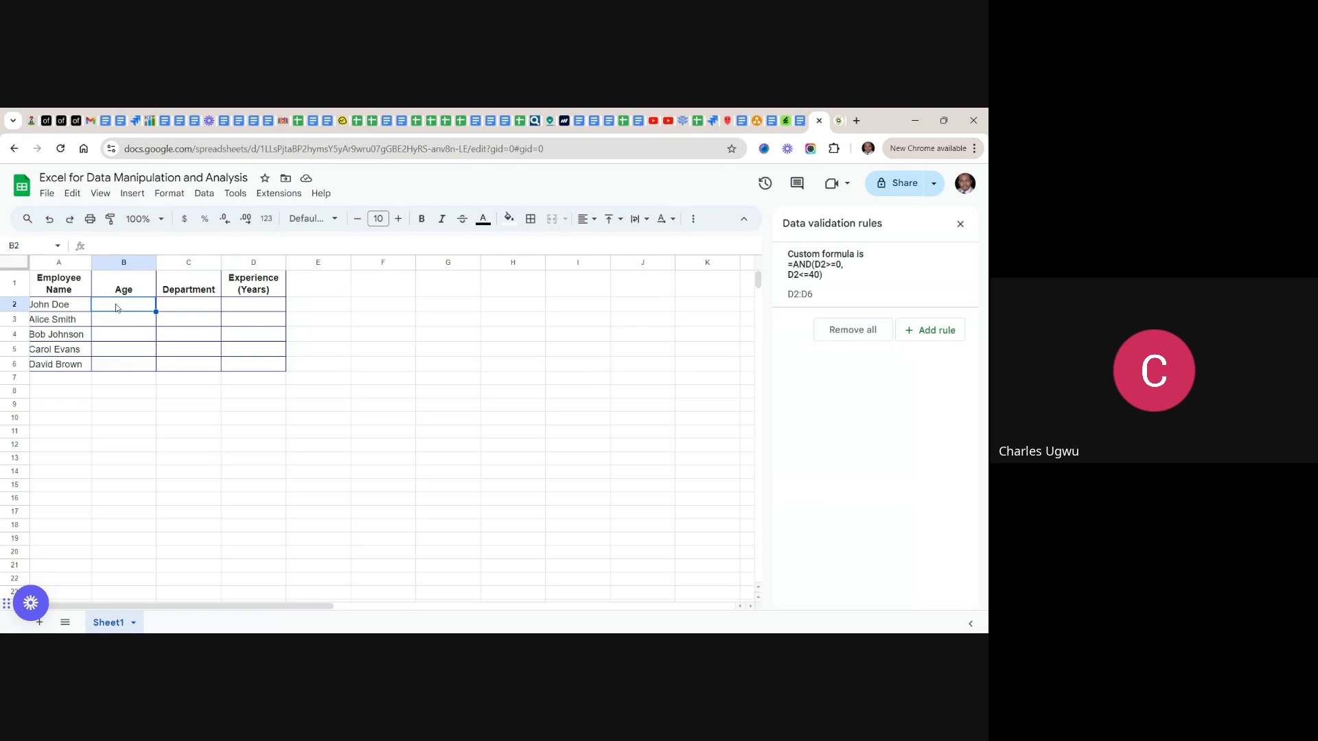
pyautogui.moveTo(117, 309); pyautogui.dragTo(120, 372)
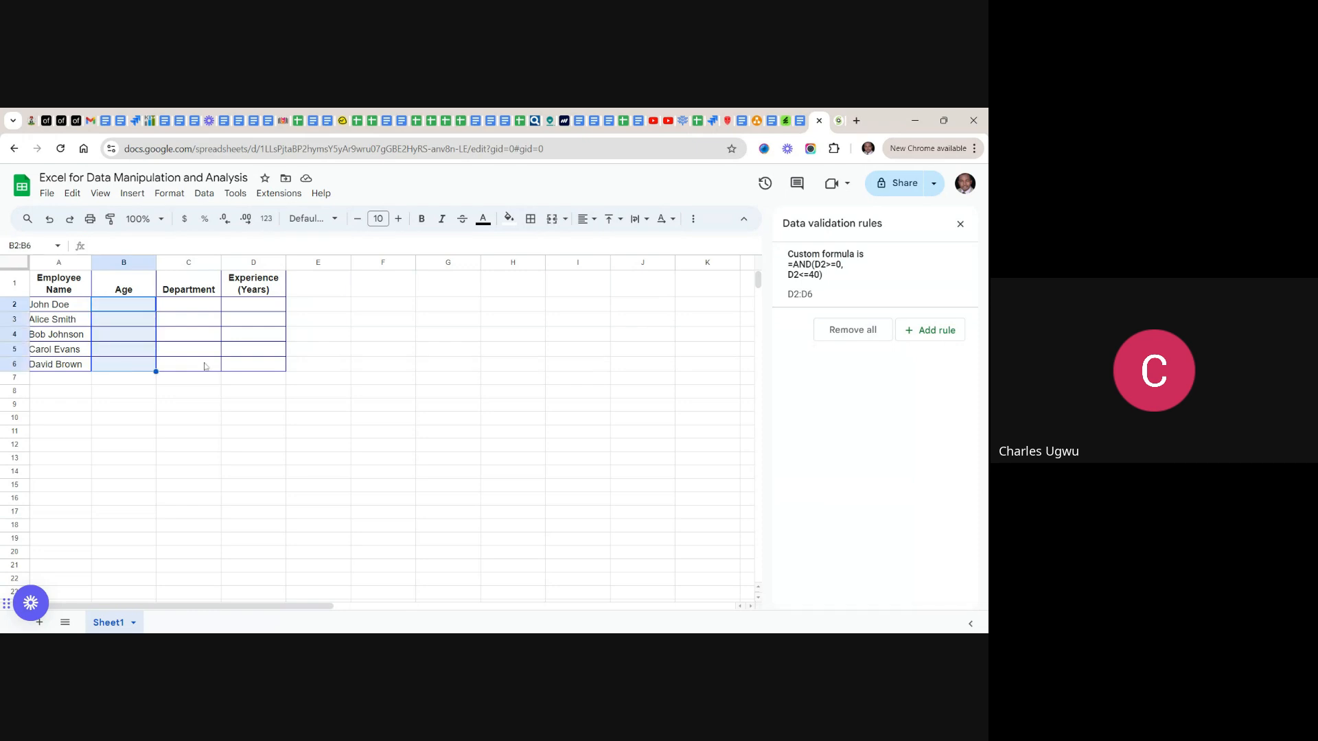
pyautogui.click(926, 330)
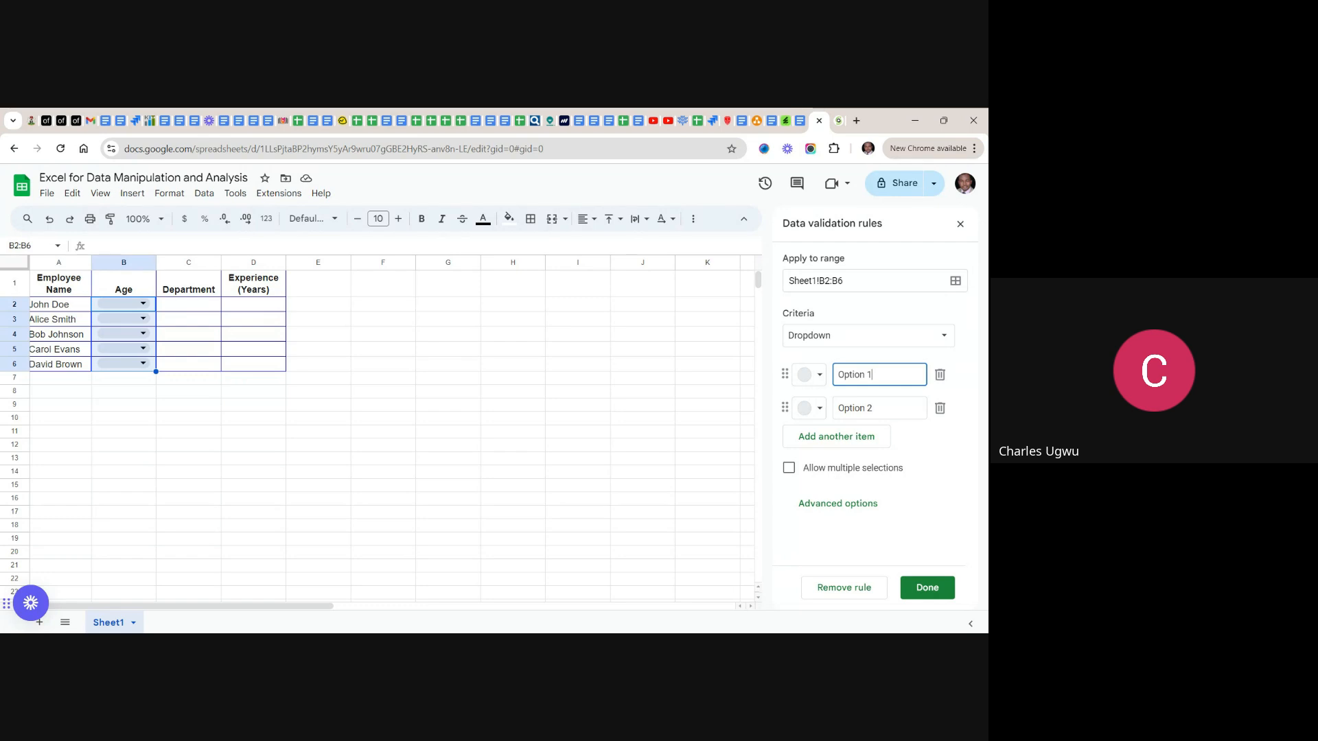
pyautogui.click(944, 335)
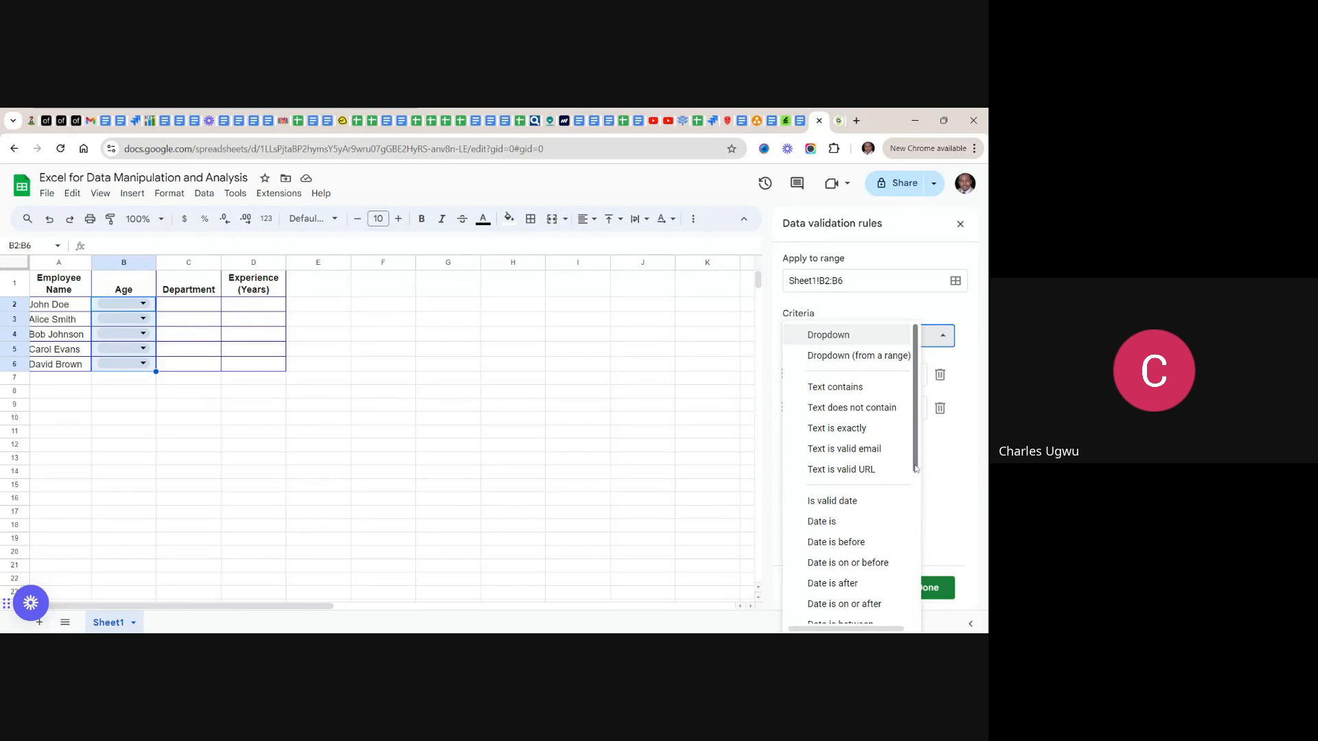
pyautogui.scroll(-5, 893, 474)
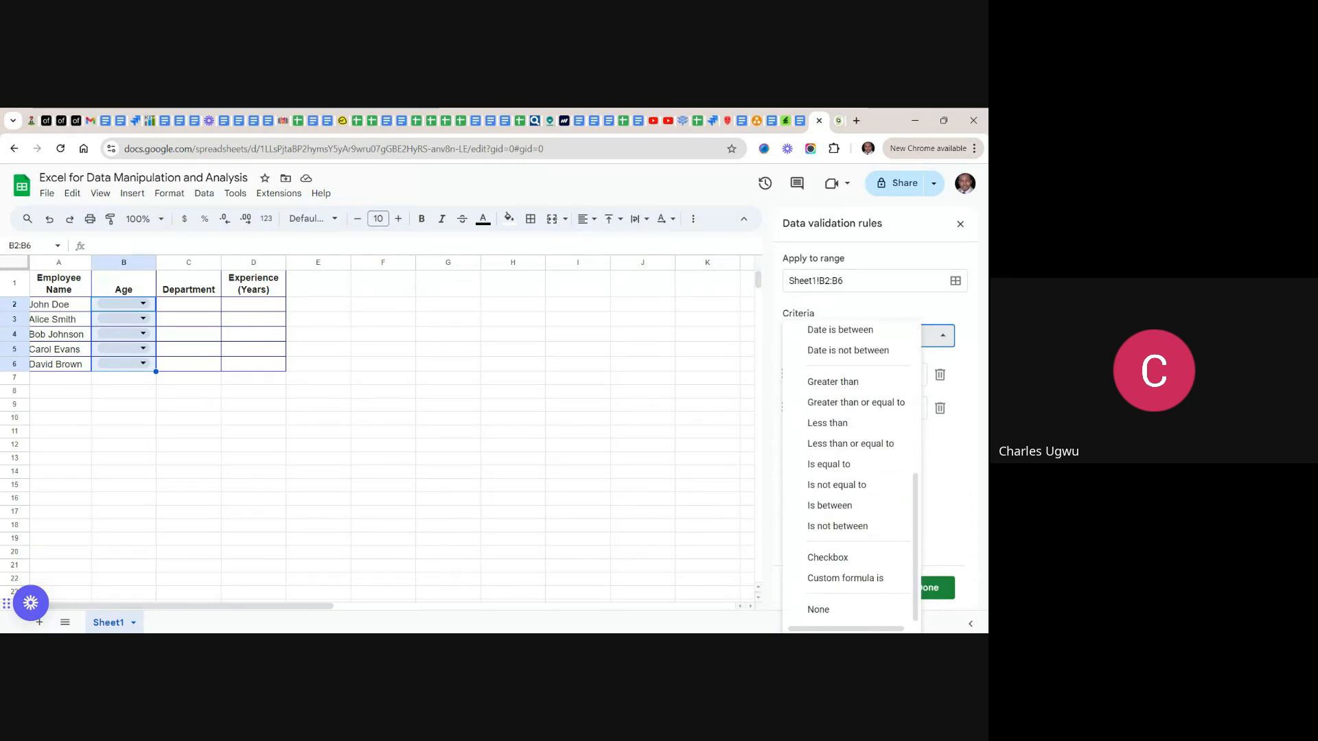
pyautogui.click(853, 579)
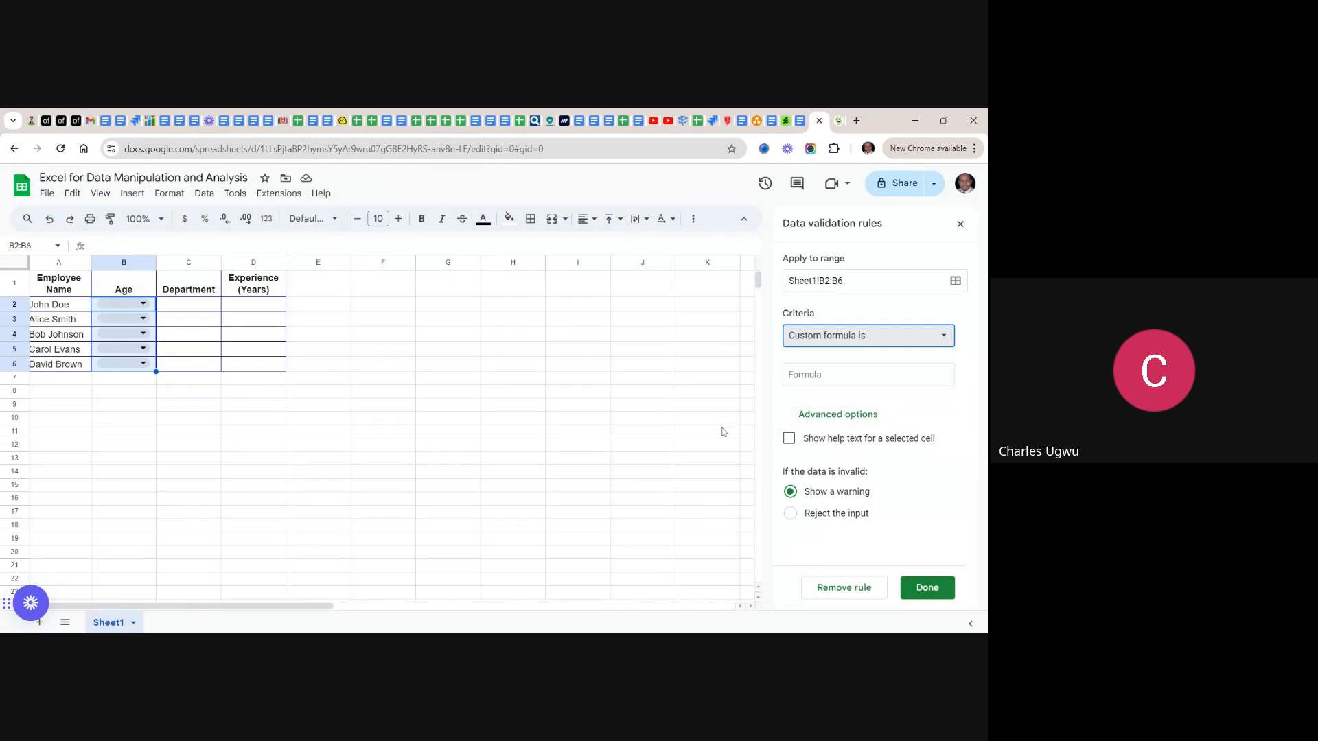
# - Copy the Age formula =AND(B2>=18, B2<=65) from the Data Analysis Mastery V.1 document into the spreadsheet rule's formula
pyautogui.click(801, 120)
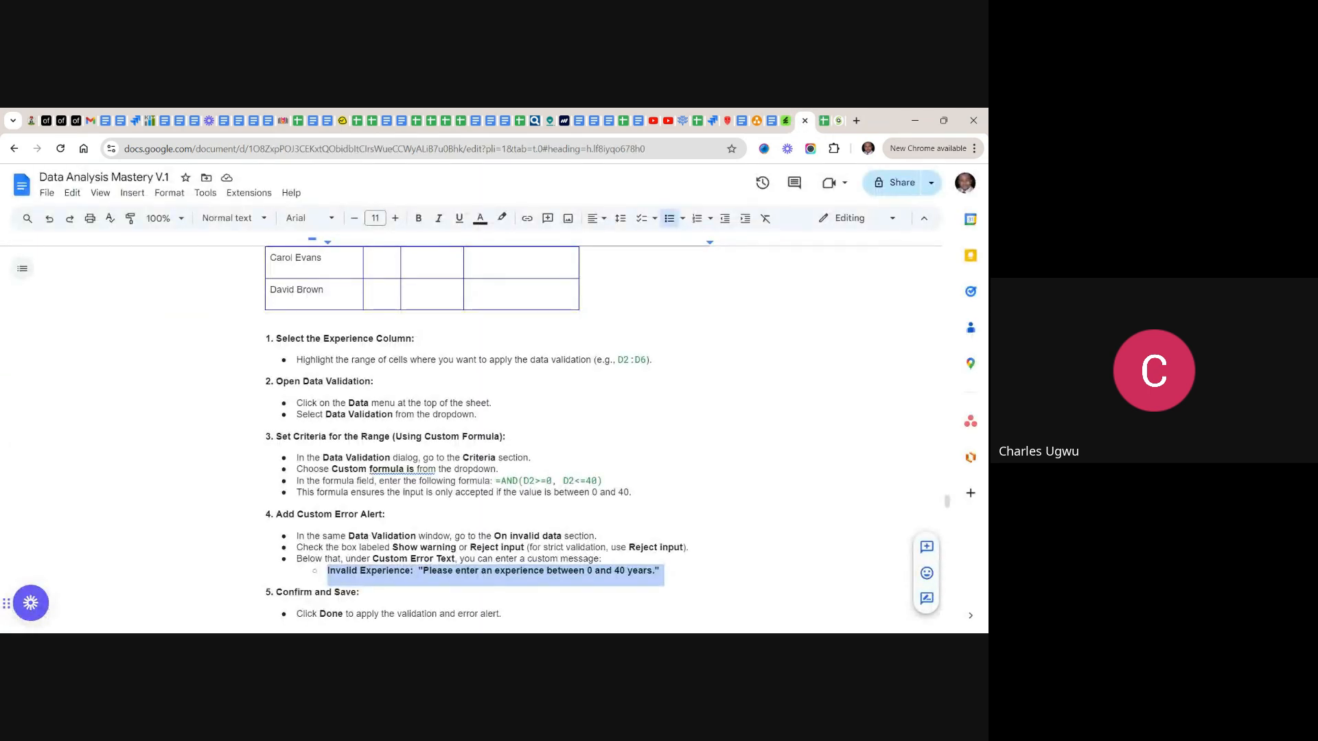
pyautogui.click(415, 338)
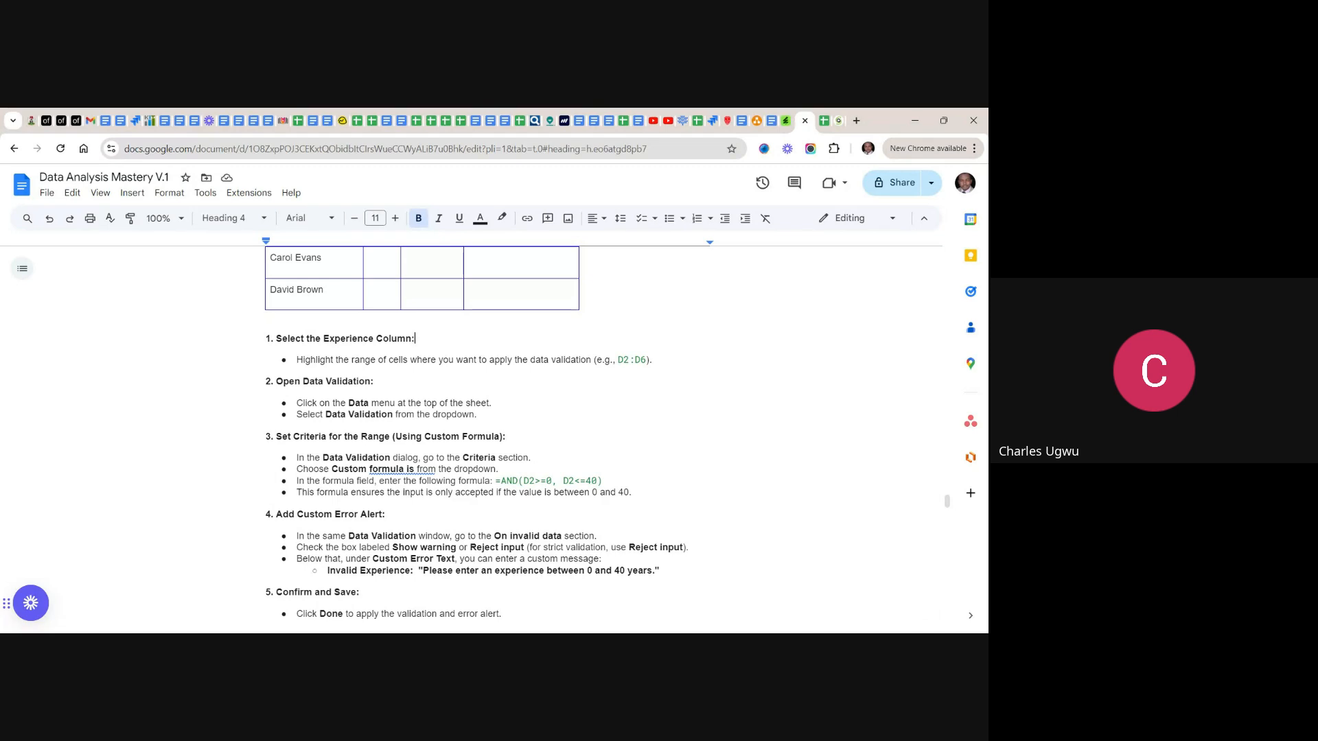
pyautogui.scroll(6, 480, 440)
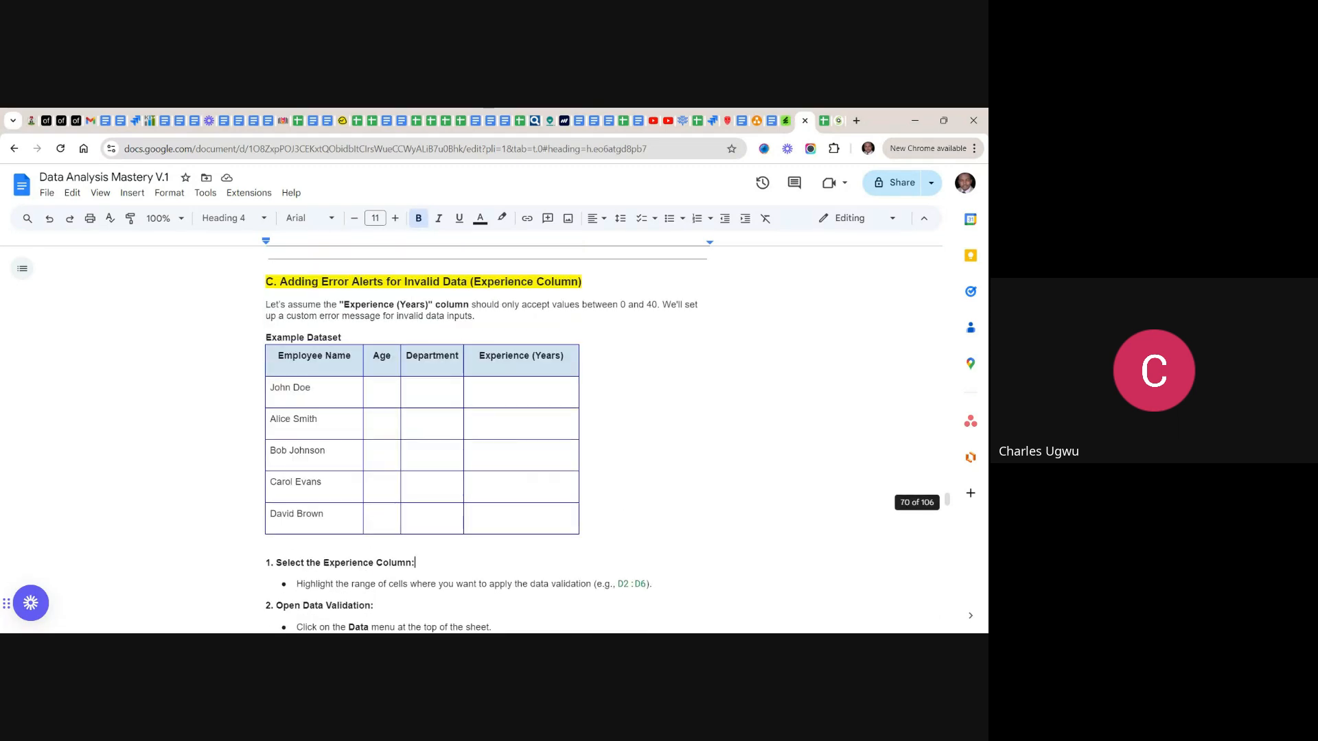
pyautogui.scroll(5, 481, 439)
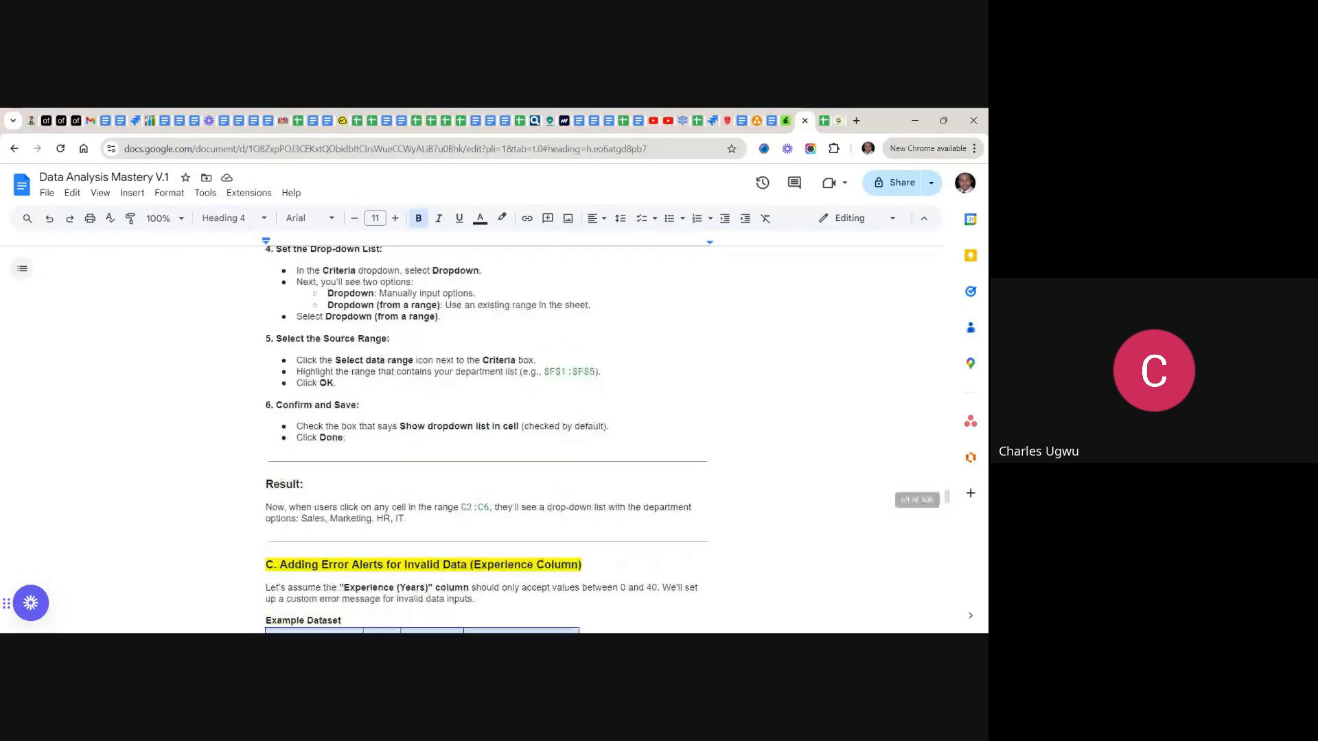
pyautogui.scroll(5, 481, 439)
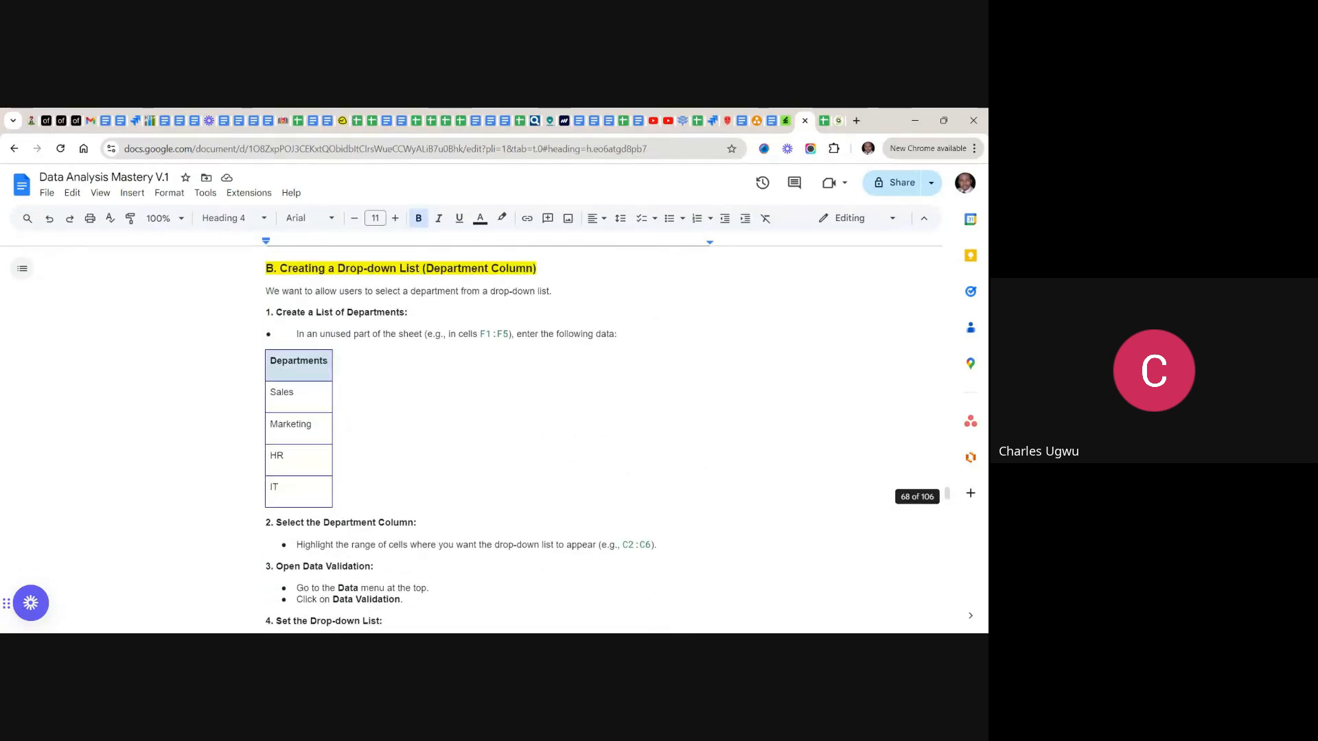
pyautogui.scroll(2, 481, 440)
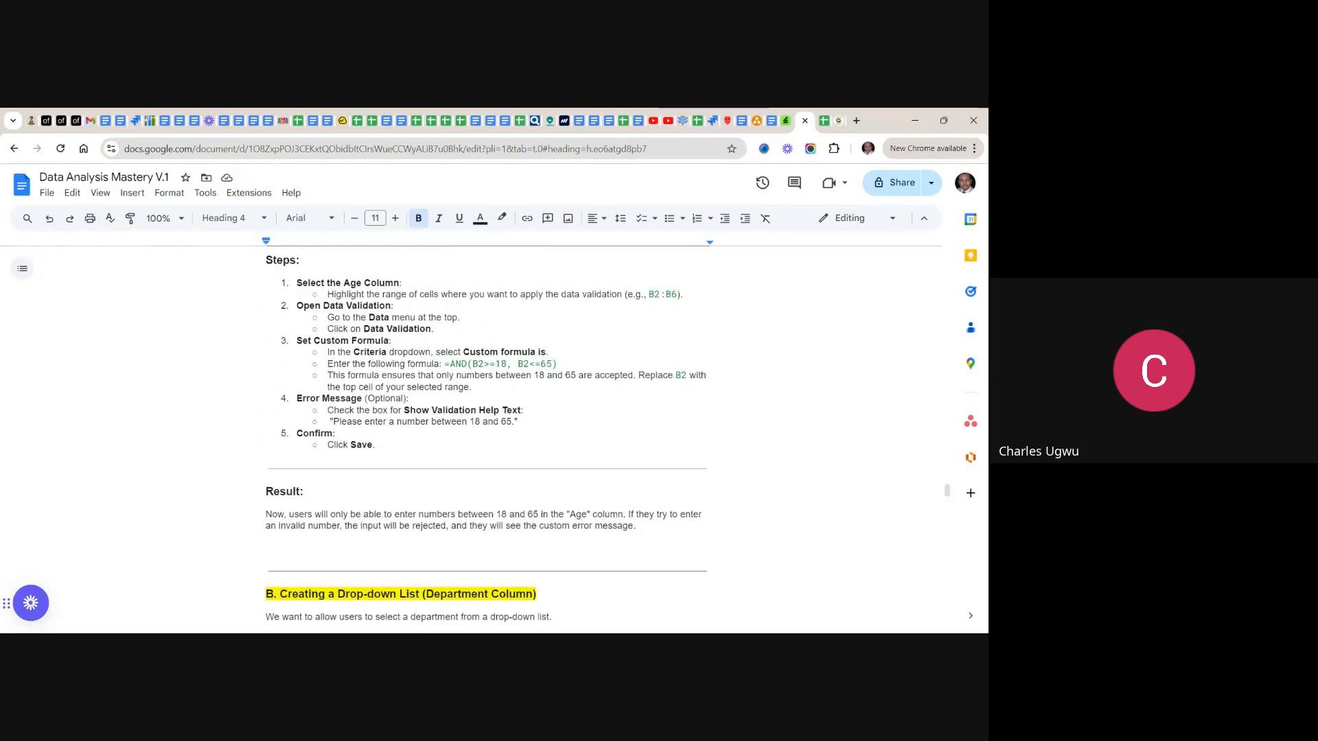
pyautogui.moveTo(561, 364); pyautogui.dragTo(444, 364)
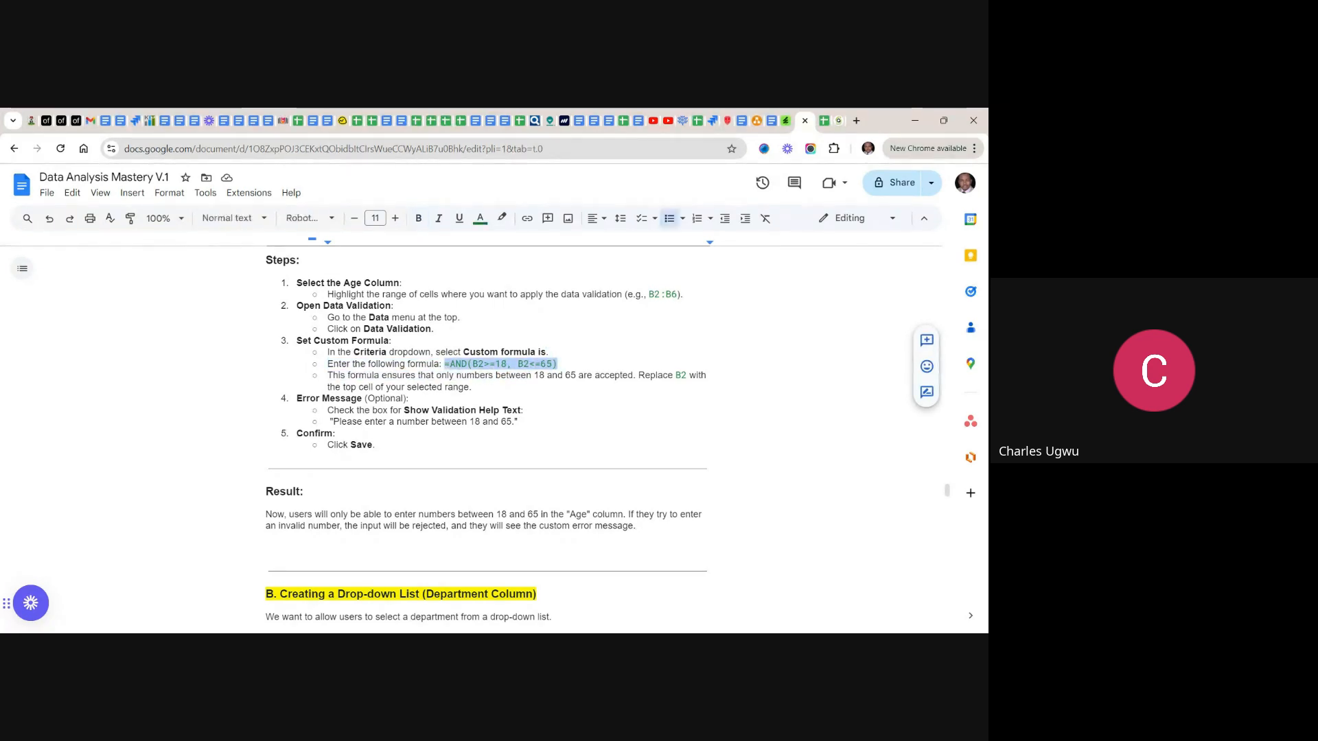
pyautogui.rightClick(446, 364)
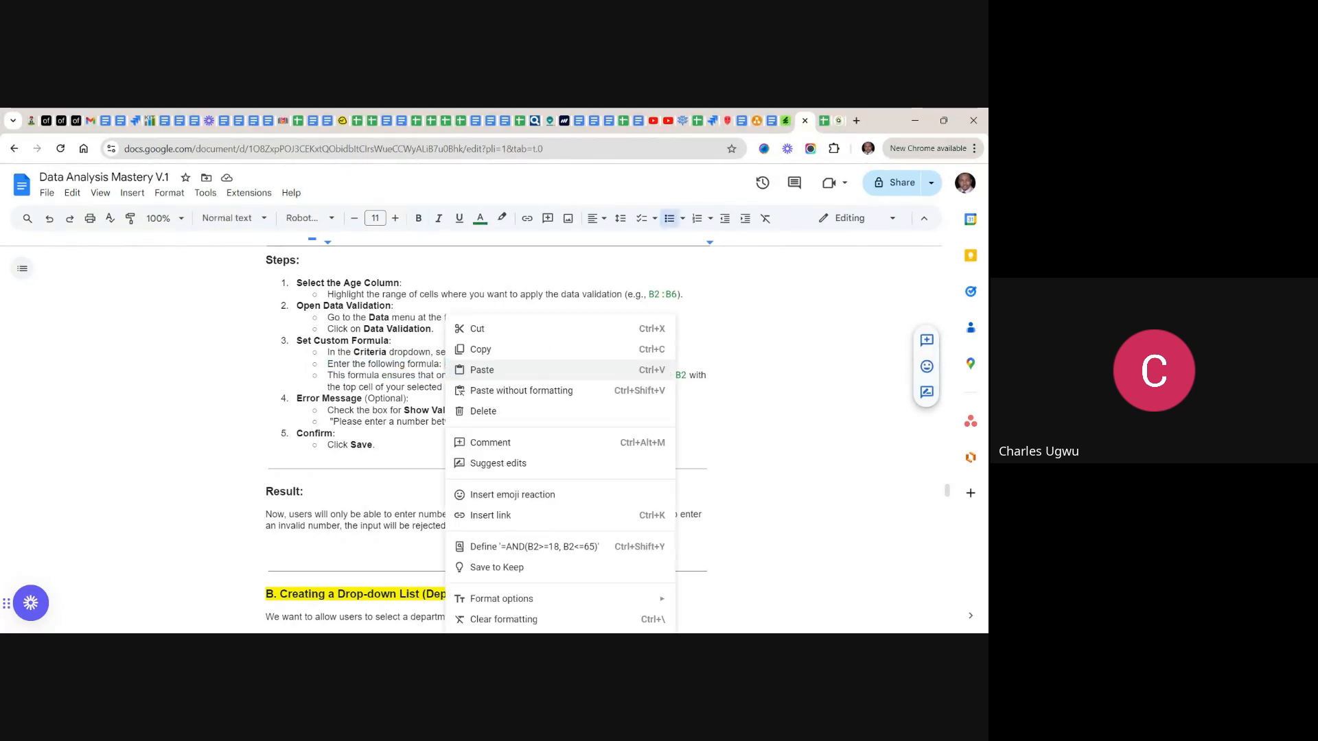
pyautogui.click(480, 350)
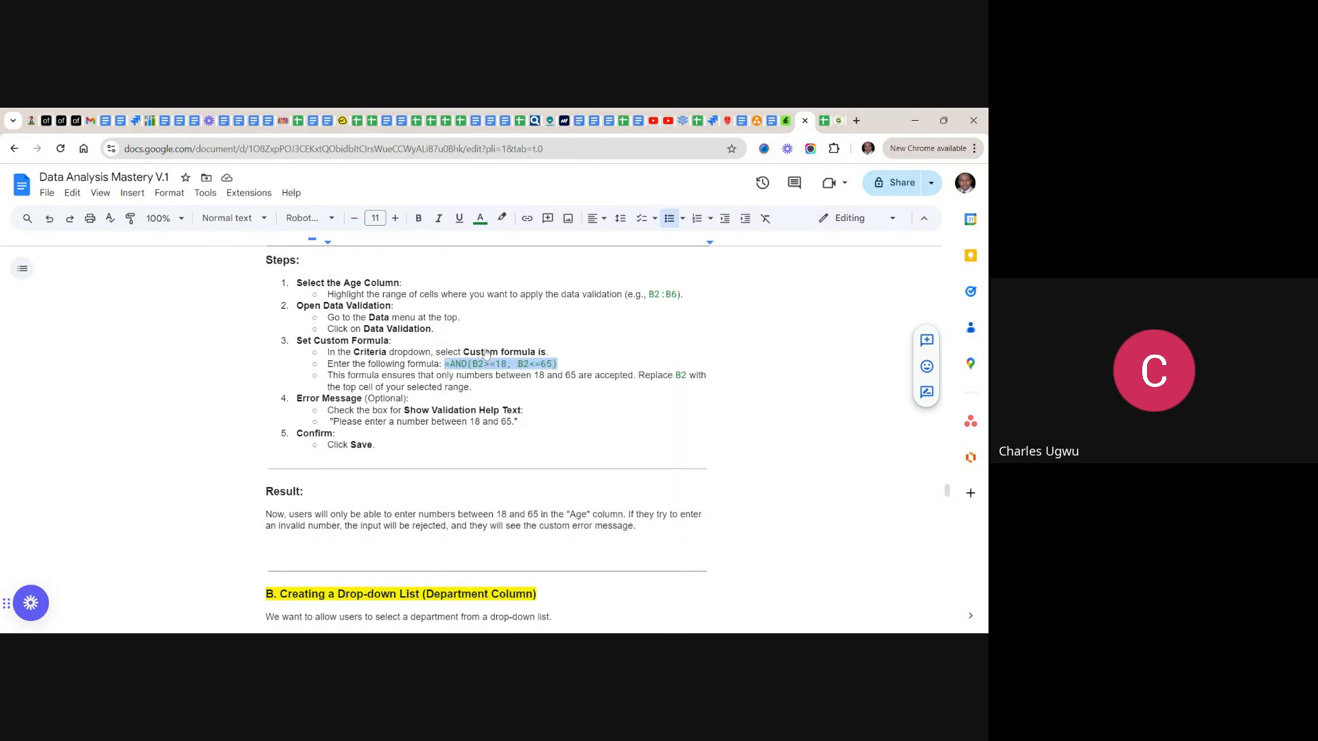
pyautogui.click(826, 120)
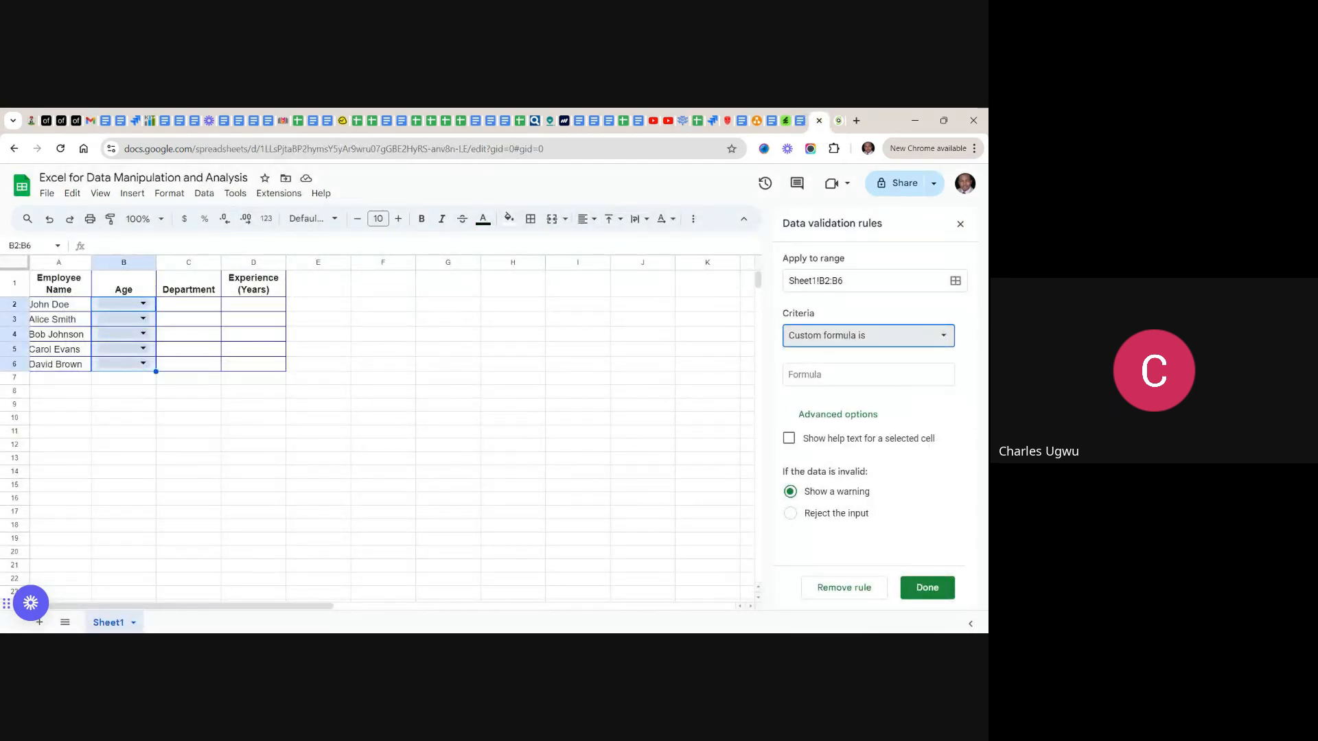
pyautogui.click(824, 382)
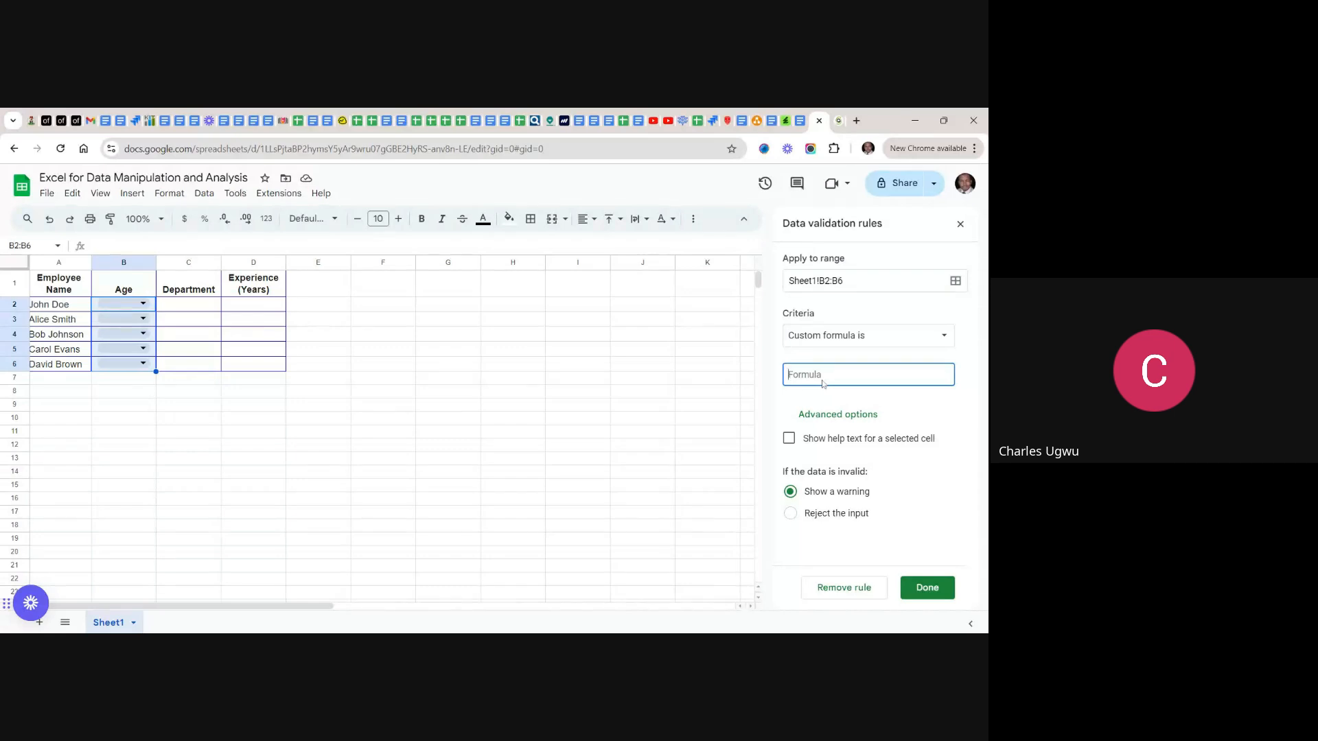
pyautogui.hotkey('ctrl', 'v')
# - Enable help text for the Age rule, and copy the message "Please enter a number between 18 and 65." from the Data Analysis Mastery V.1 document
pyautogui.click(789, 438)
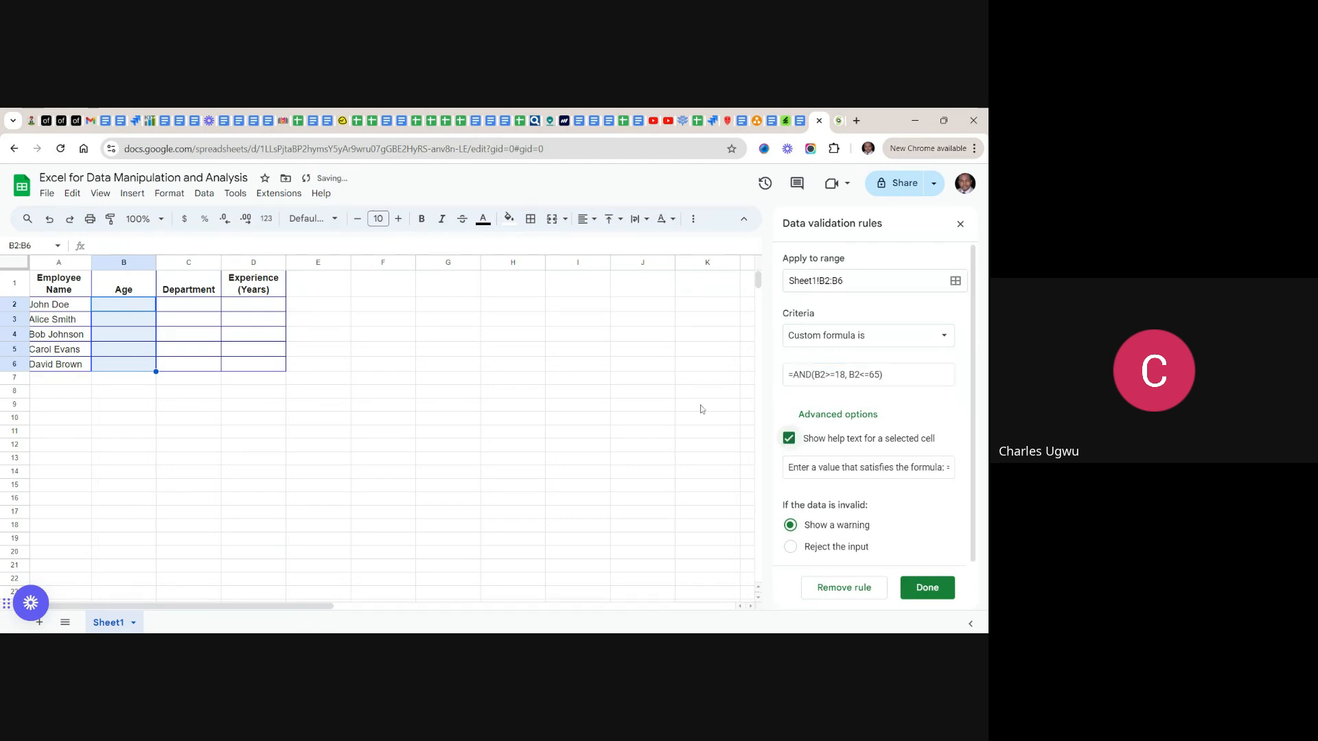
pyautogui.click(801, 123)
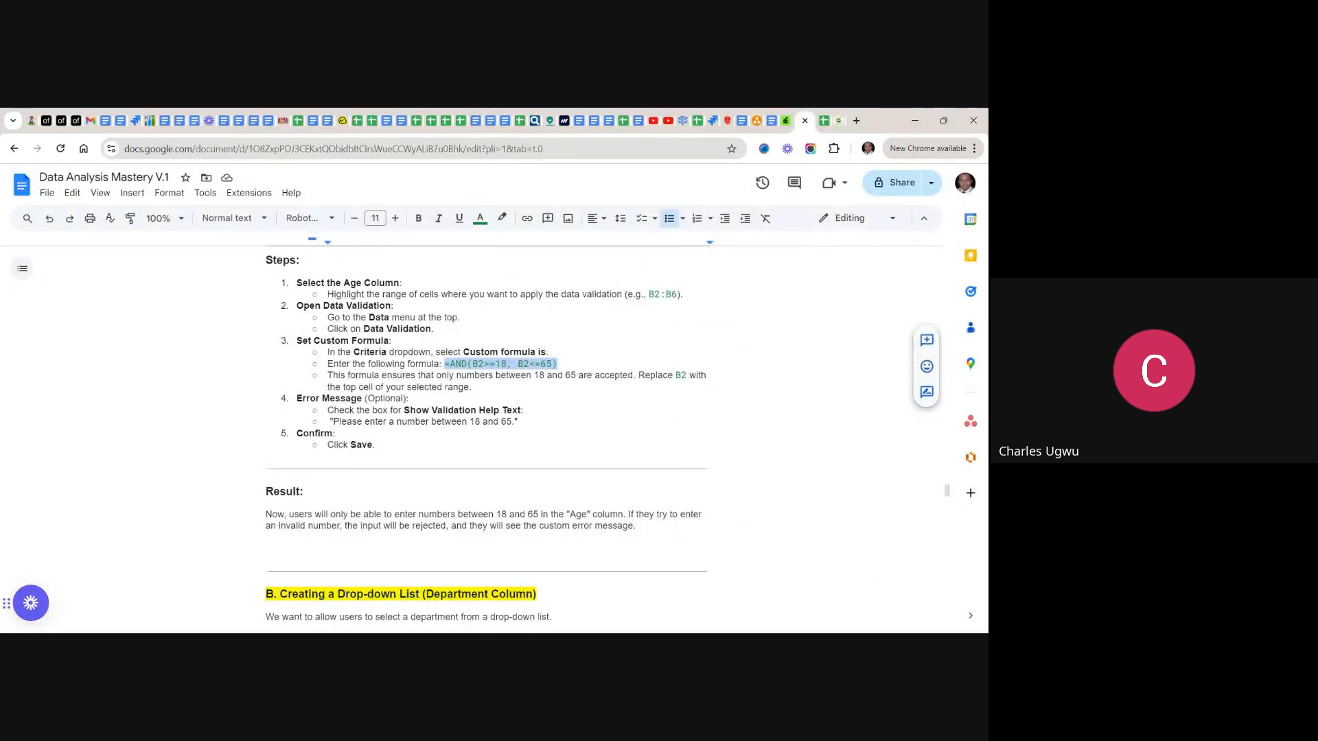
pyautogui.click(518, 422)
pyautogui.moveTo(519, 422); pyautogui.dragTo(329, 422)
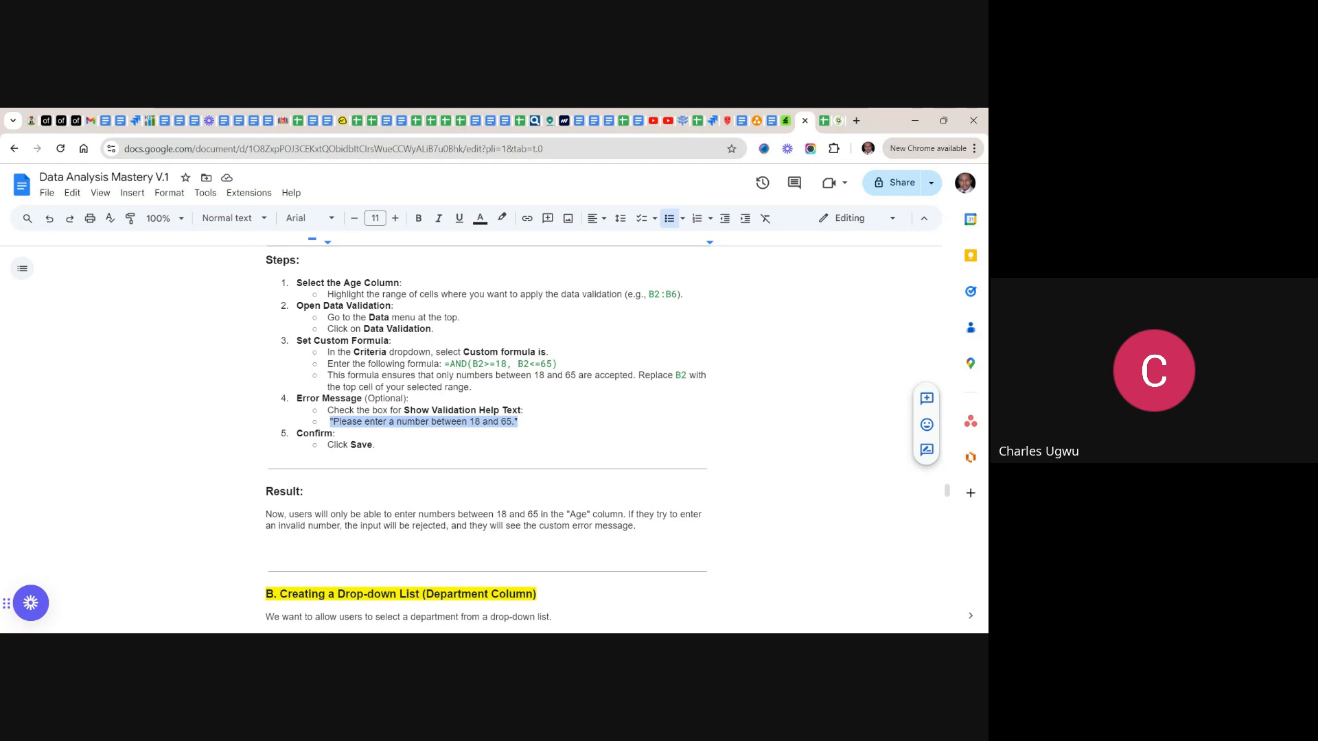
pyautogui.rightClick(331, 421)
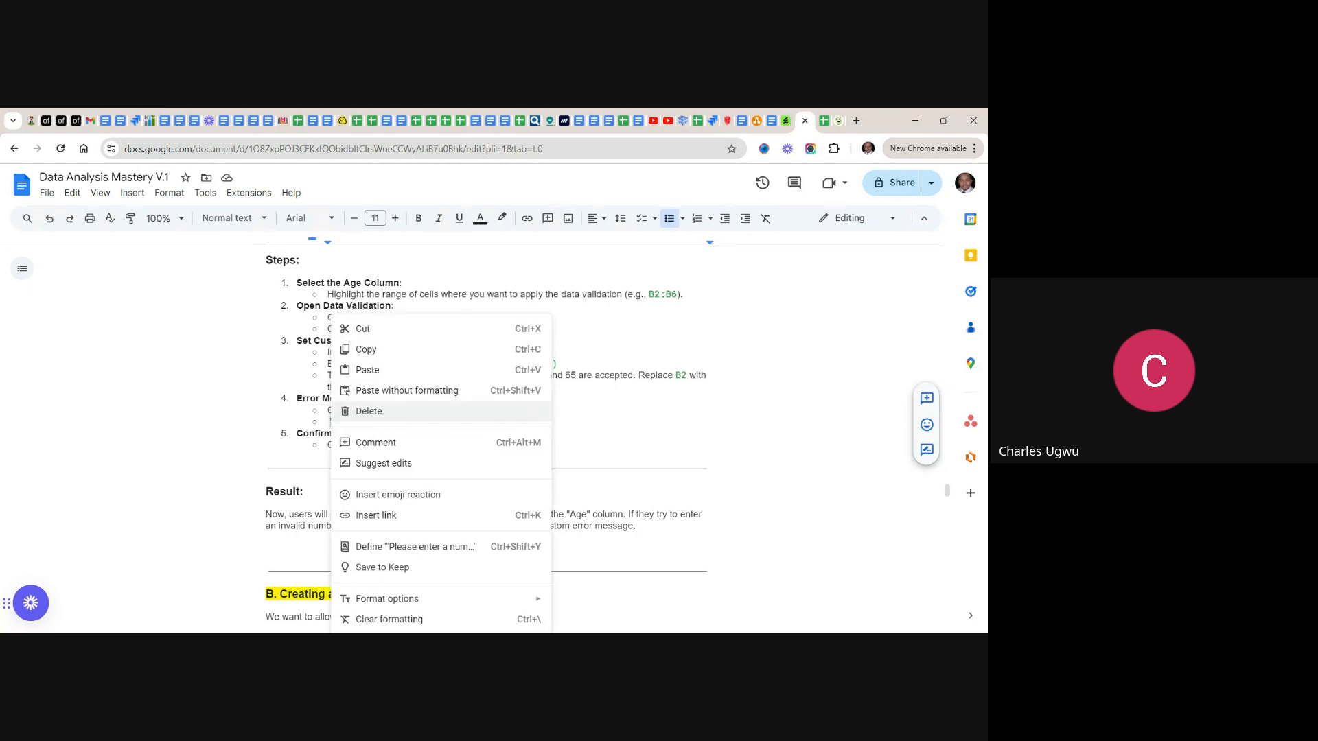
pyautogui.click(390, 352)
pyautogui.click(387, 351)
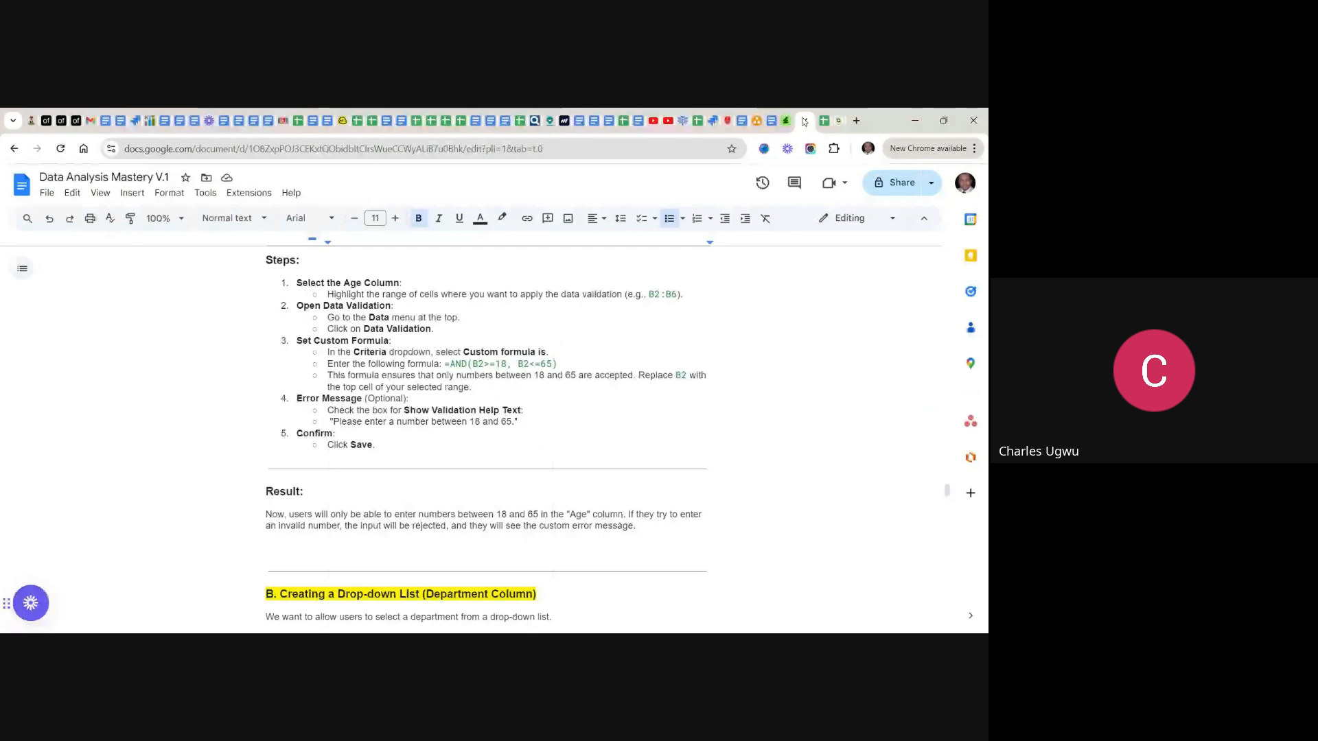
# - Replace the Age rule's default help text with the copied message in the spreadsheet, and save the rule with invalid input rejected
pyautogui.click(824, 121)
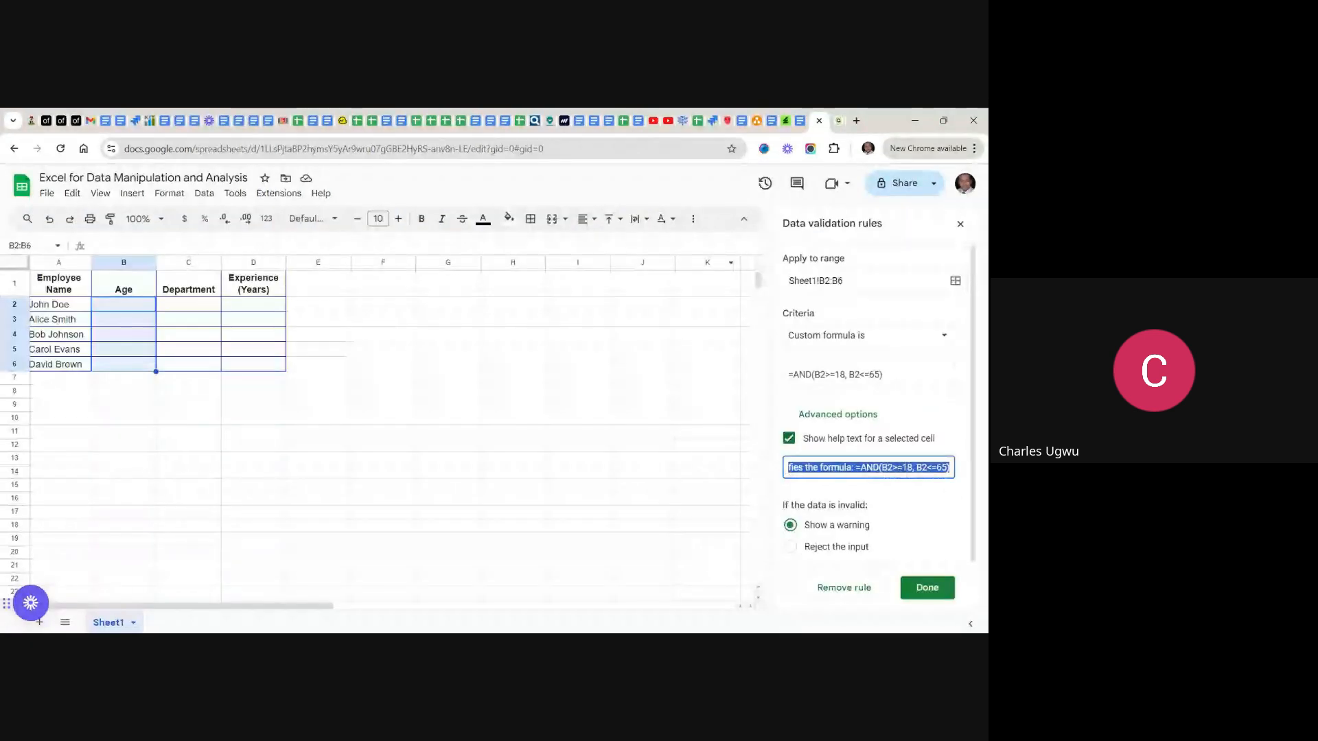
pyautogui.press('BackSpace')
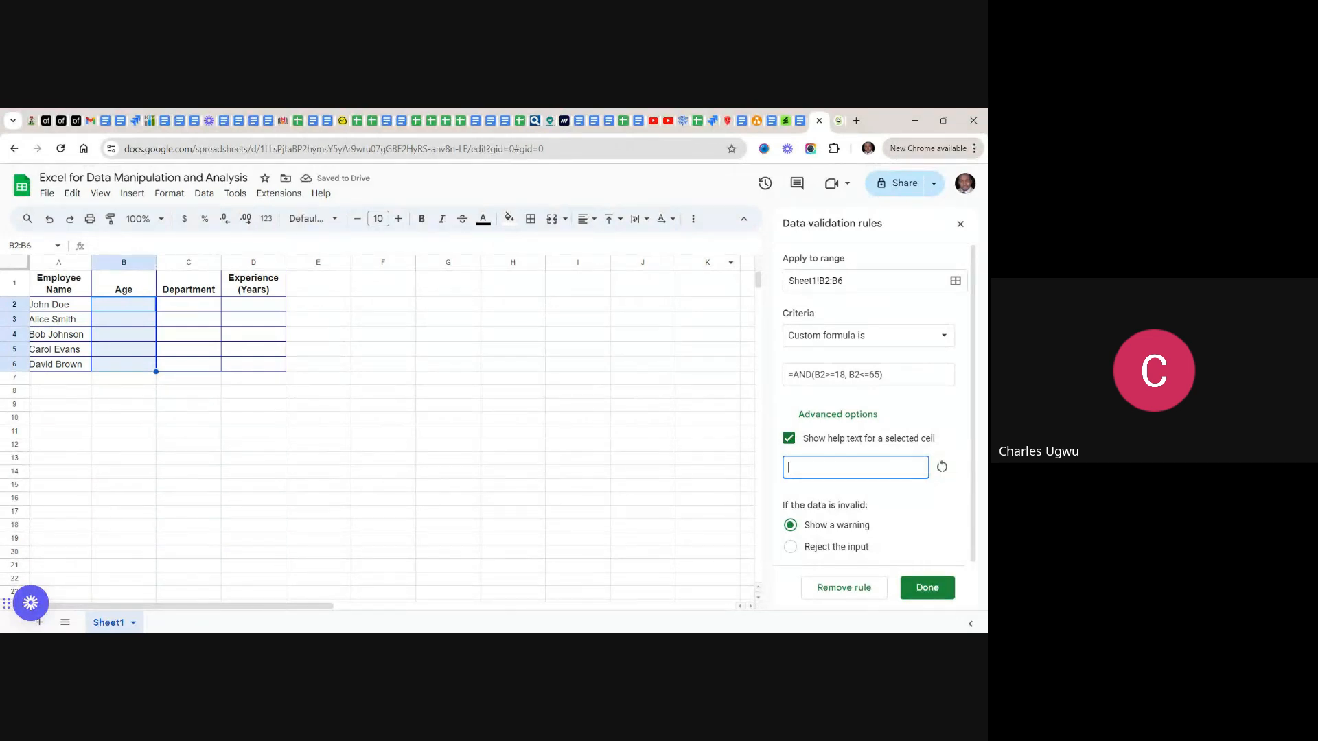
pyautogui.hotkey('ctrl', 'v')
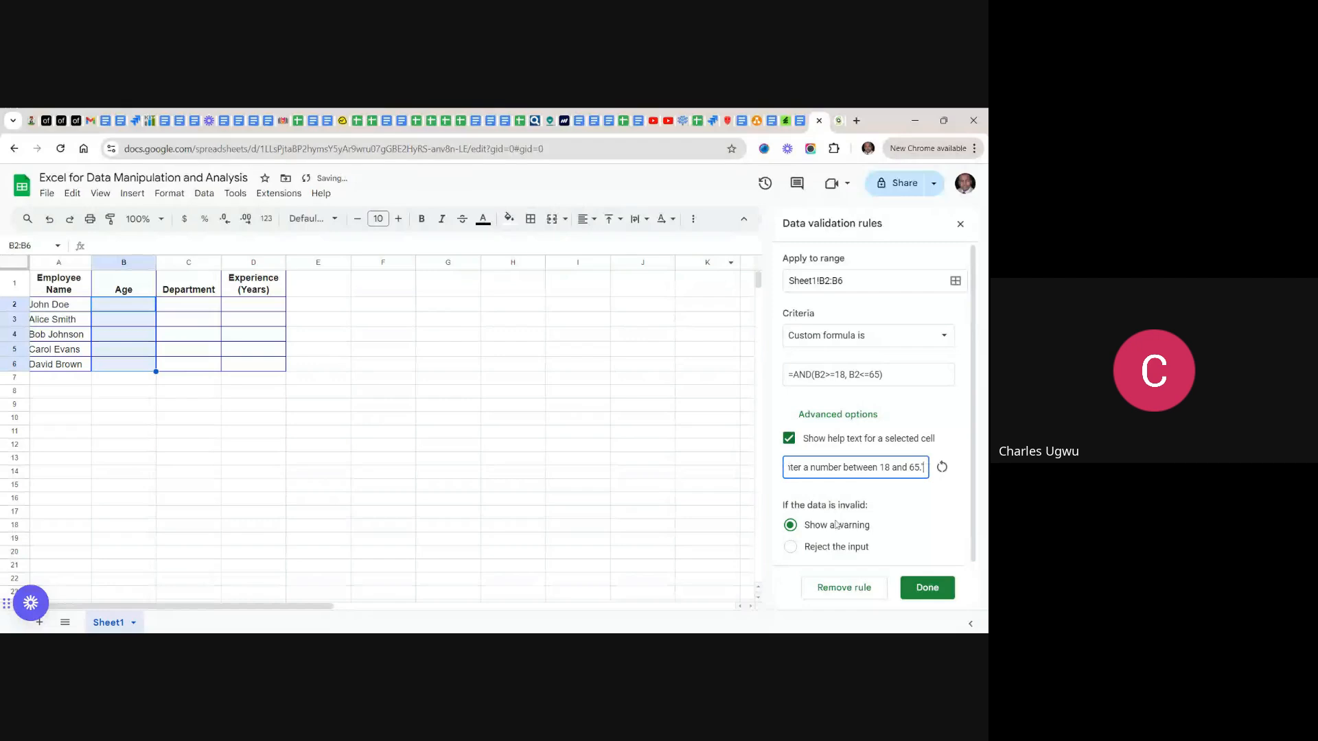
pyautogui.click(791, 547)
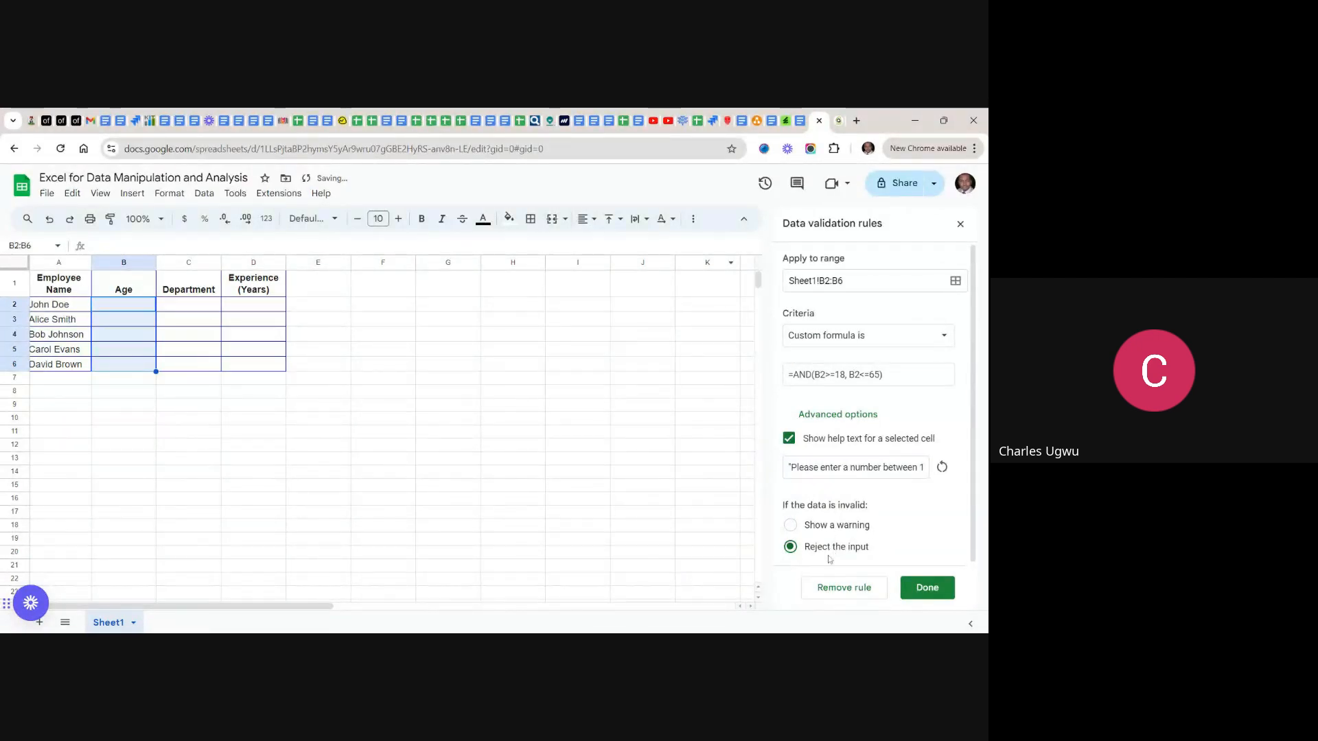
pyautogui.click(931, 590)
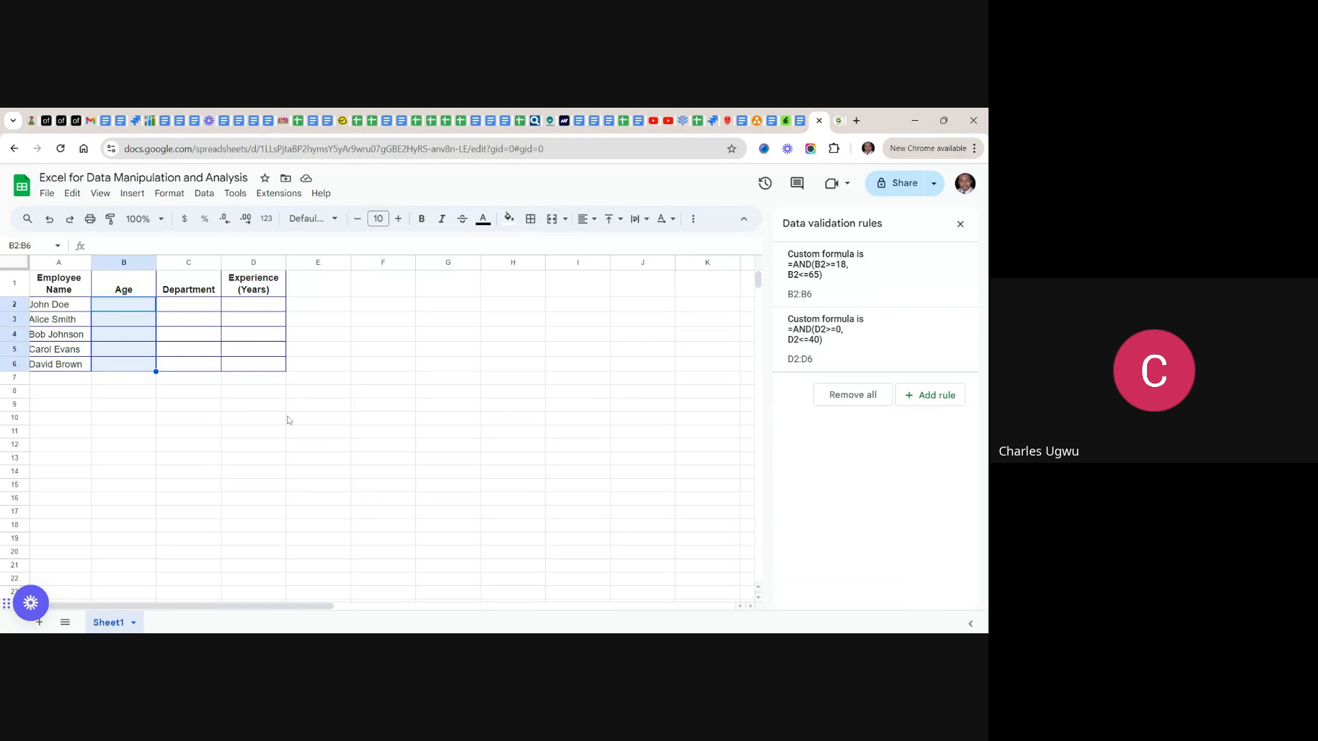
# - Test the Experience rule by entering 80 in cell D2, and dismiss the alert
pyautogui.click(252, 311)
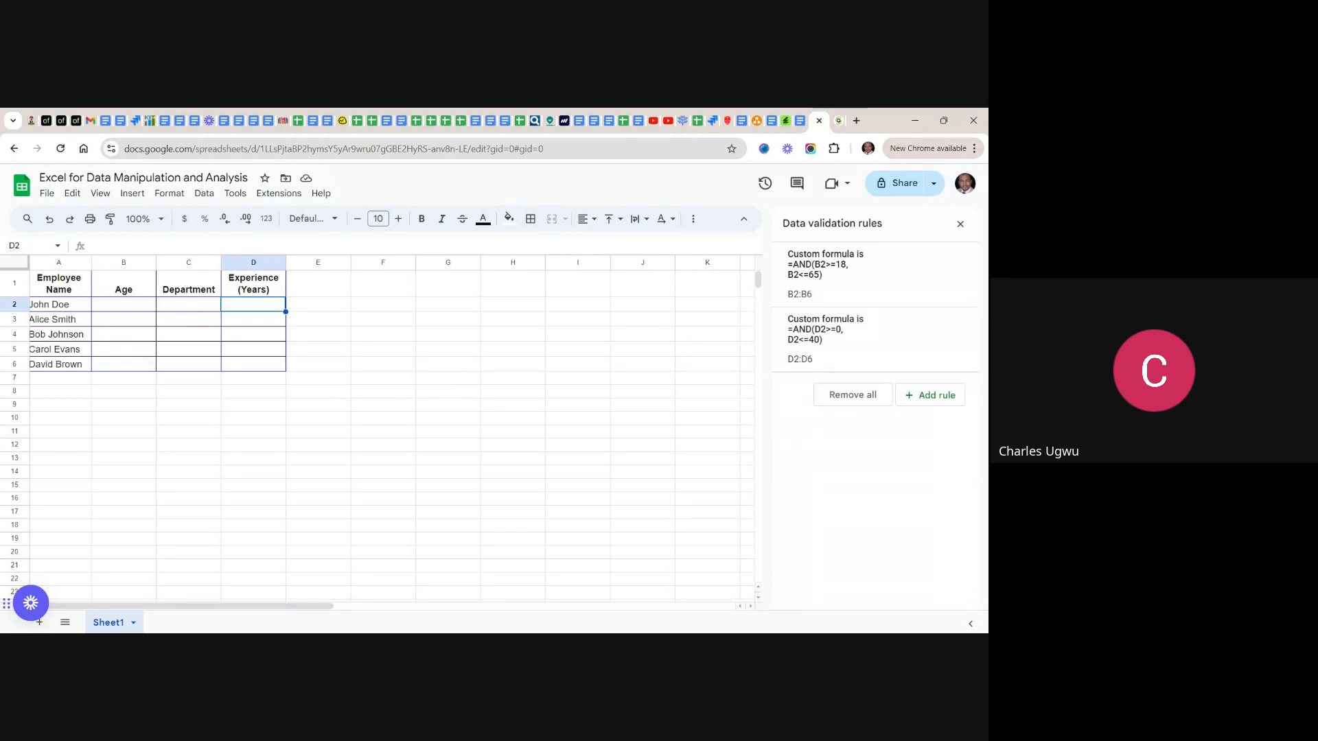
pyautogui.write('80')
pyautogui.moveTo(265, 323); pyautogui.dragTo(662, 362)
pyautogui.click(660, 359)
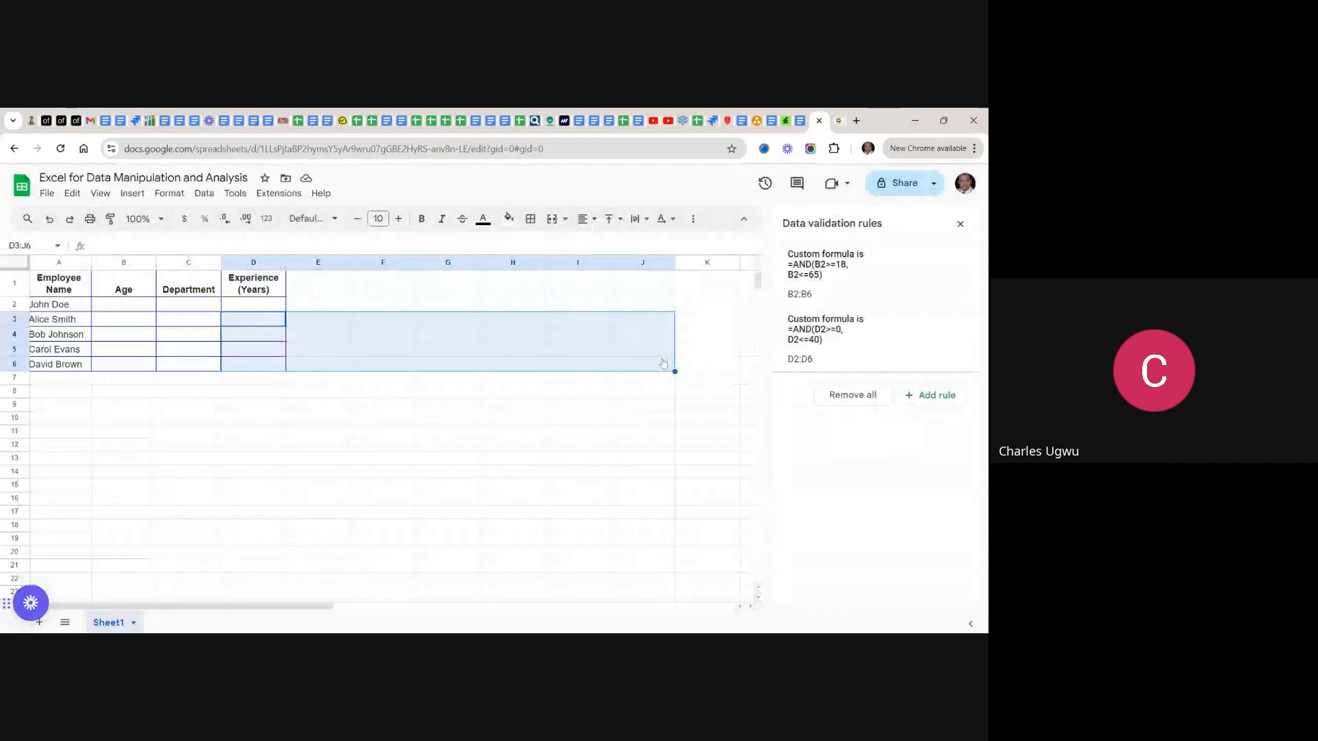
pyautogui.click(318, 484)
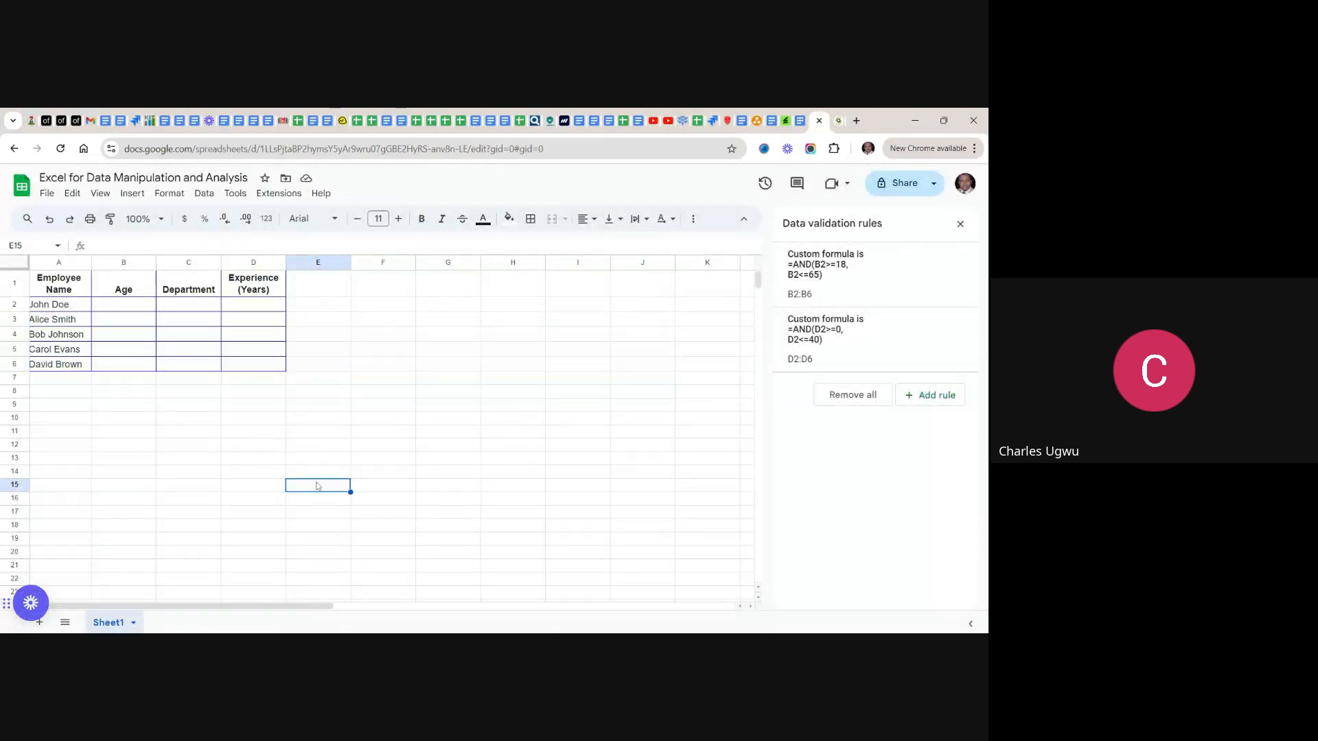
# - Test the Age rule's lower limit by entering 1 in cell B2, and dismiss the alert
pyautogui.click(111, 308)
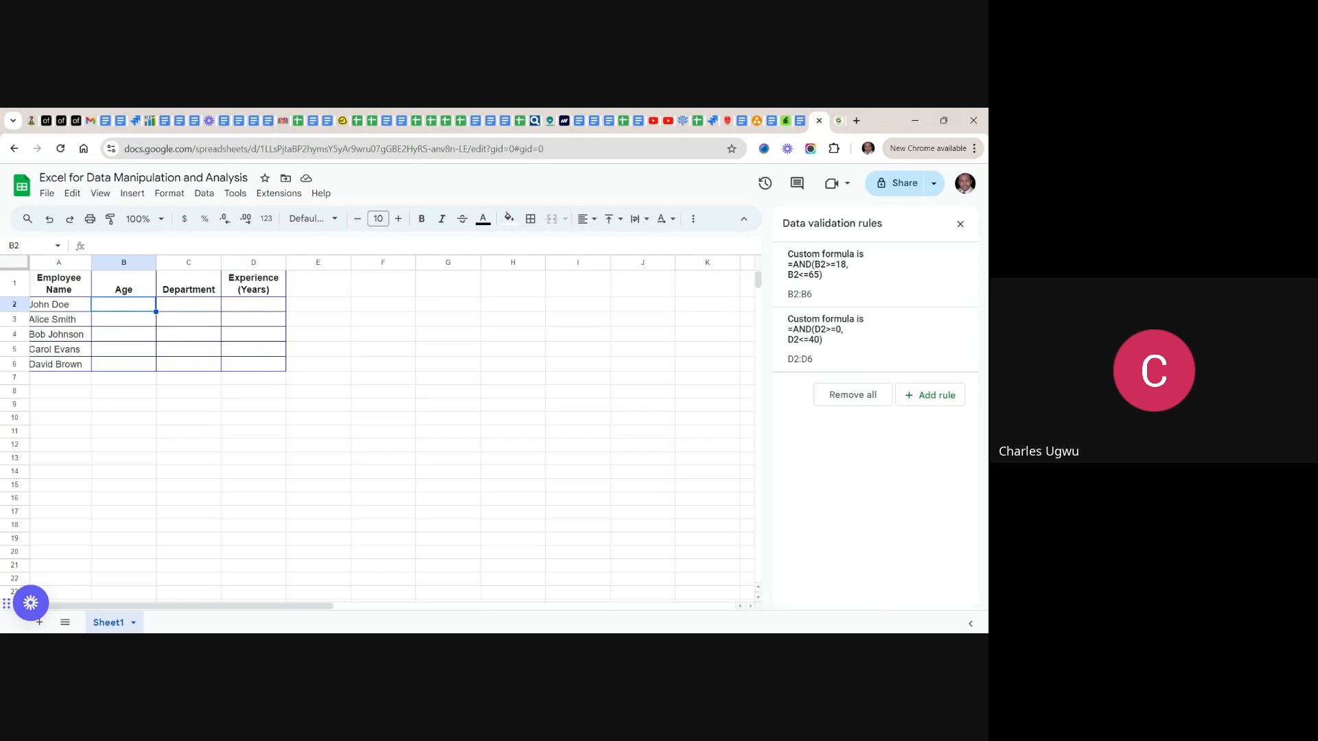
pyautogui.write('1')
pyautogui.click(111, 325)
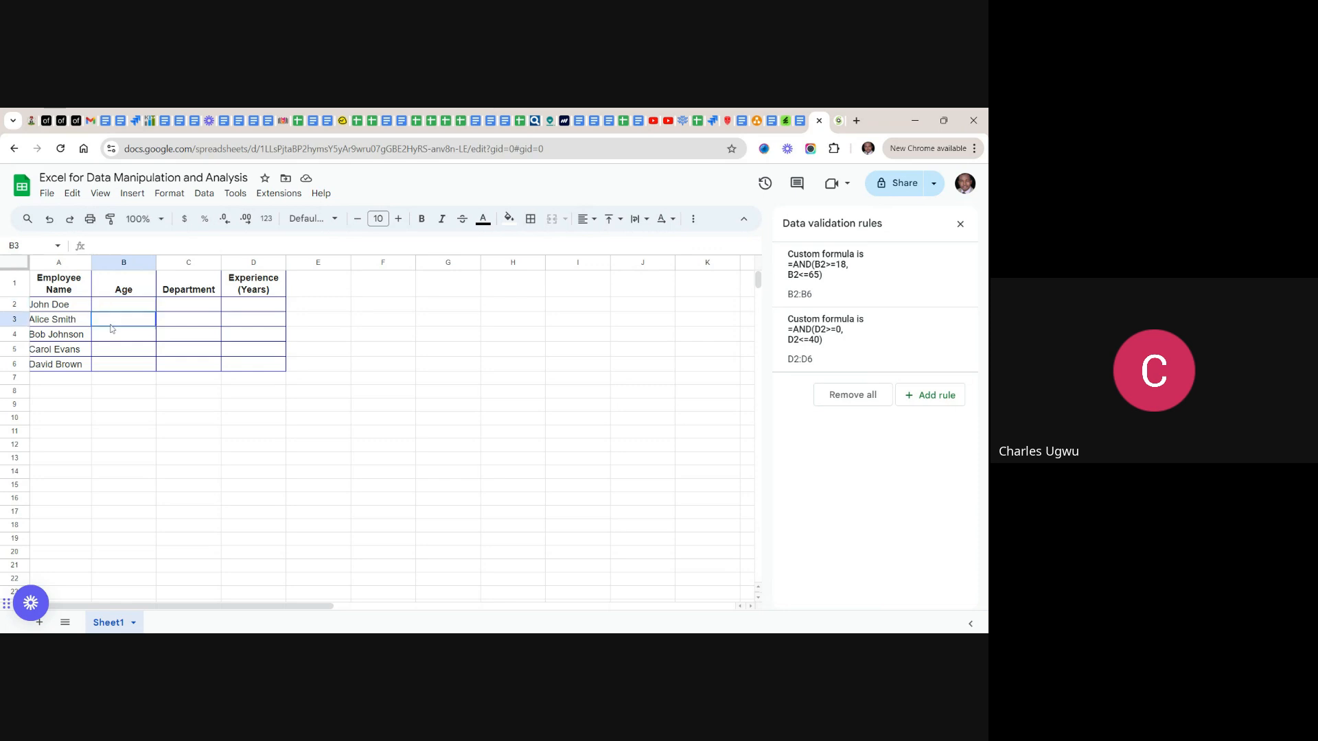
pyautogui.moveTo(516, 295); pyautogui.dragTo(639, 438)
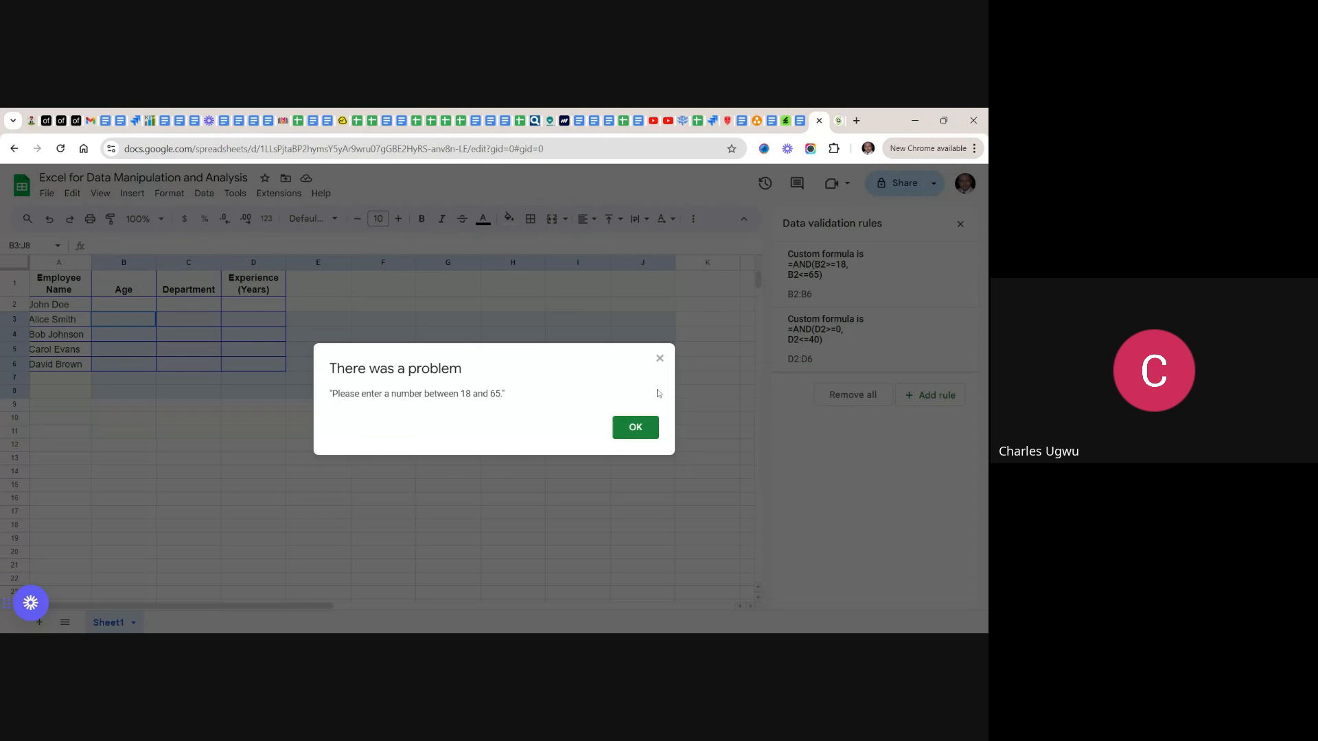
pyautogui.click(660, 358)
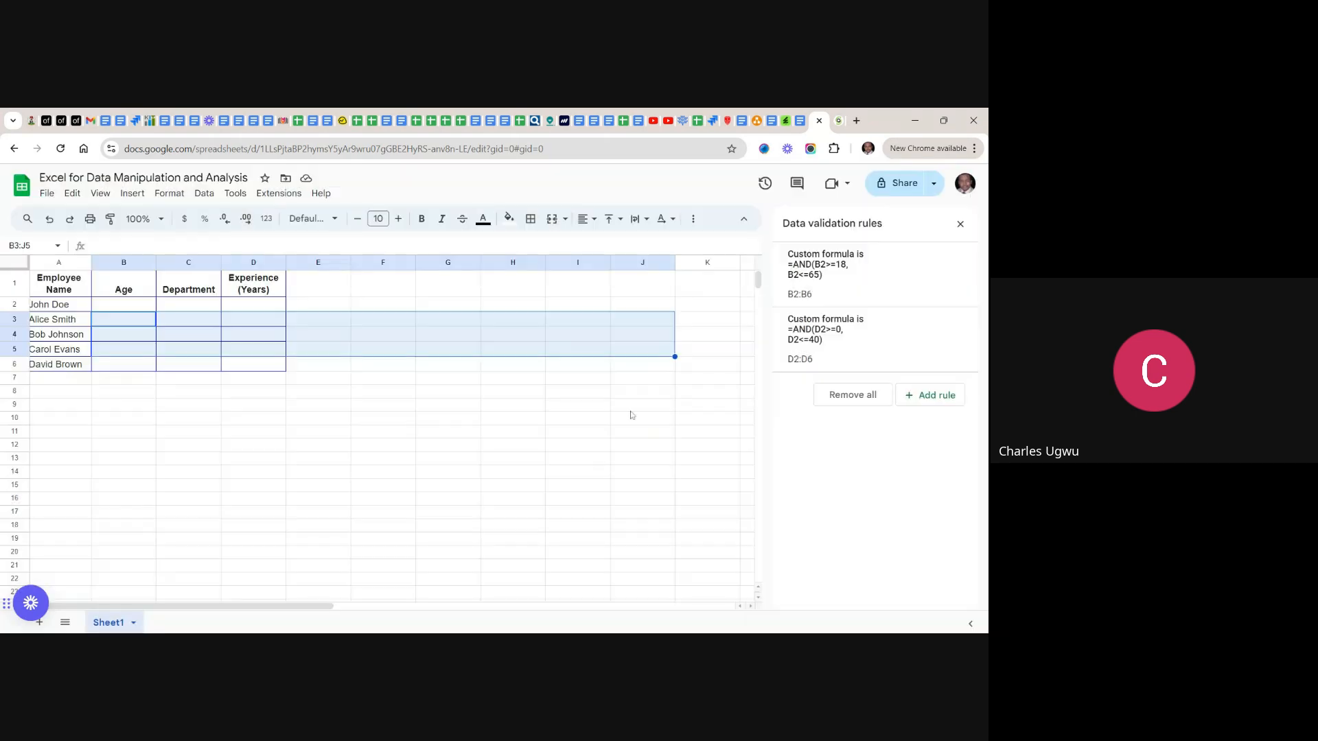
pyautogui.click(602, 462)
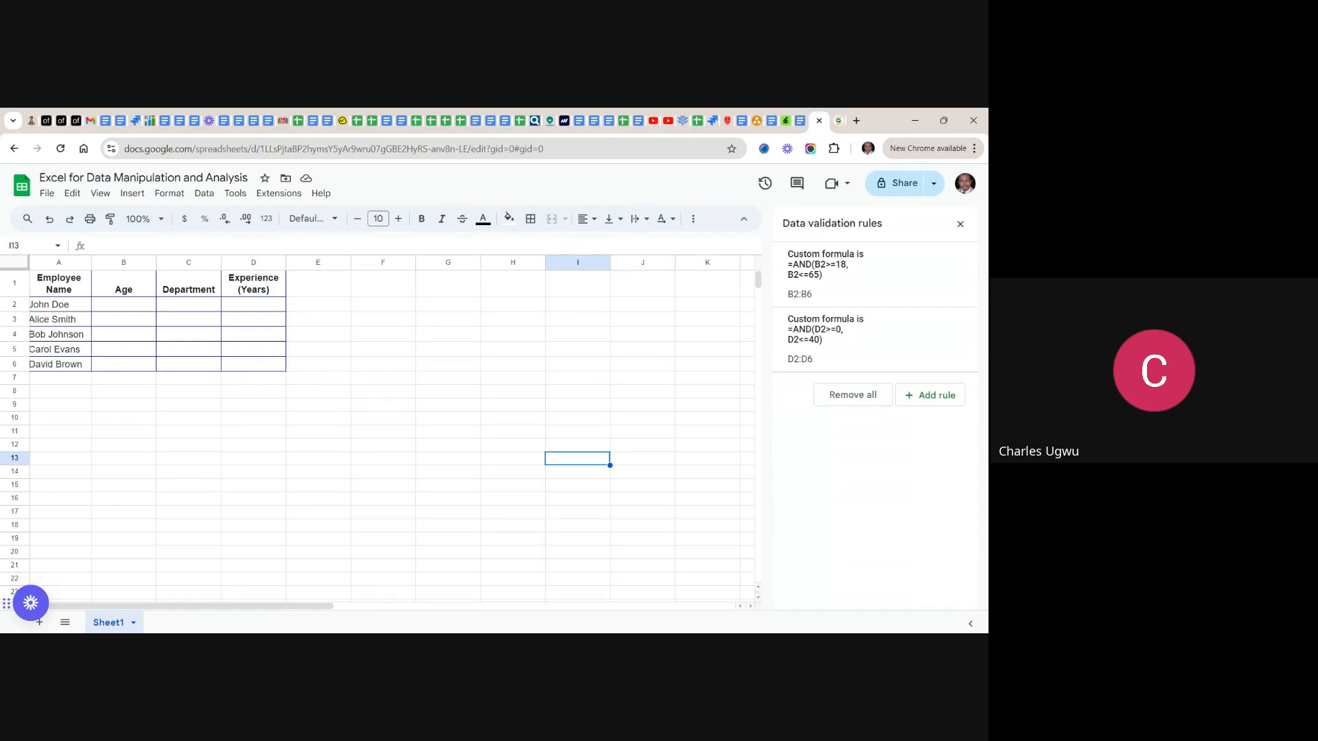
# - Add a dropdown data validation rule for the Department cells C2:C6
pyautogui.moveTo(183, 304); pyautogui.dragTo(182, 365)
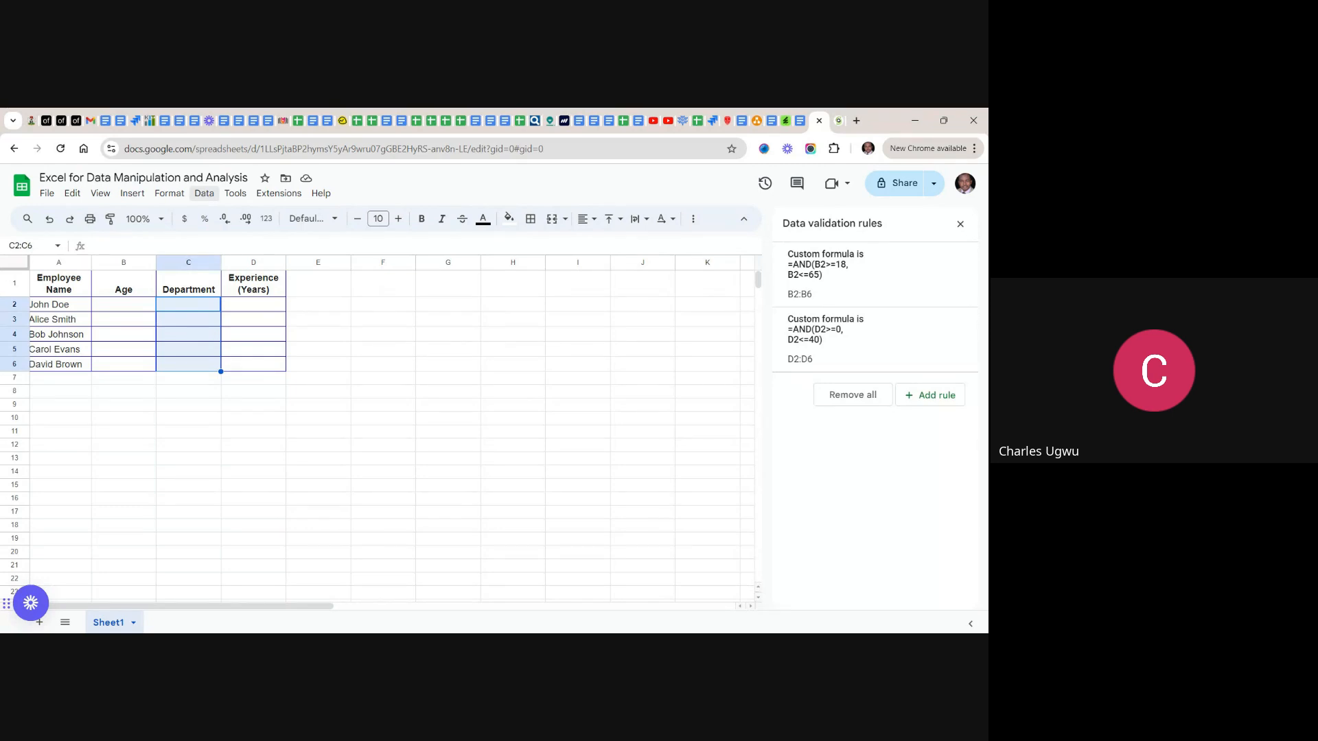
pyautogui.click(205, 195)
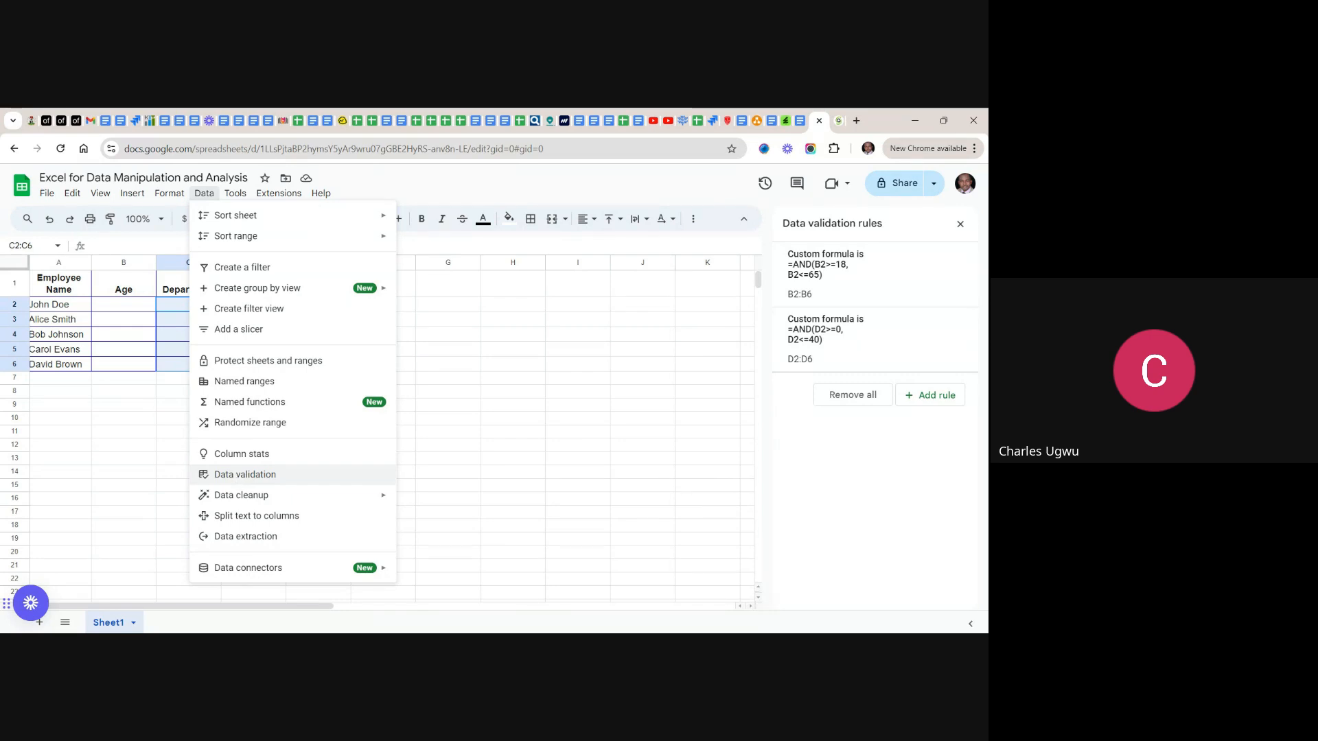
pyautogui.click(239, 479)
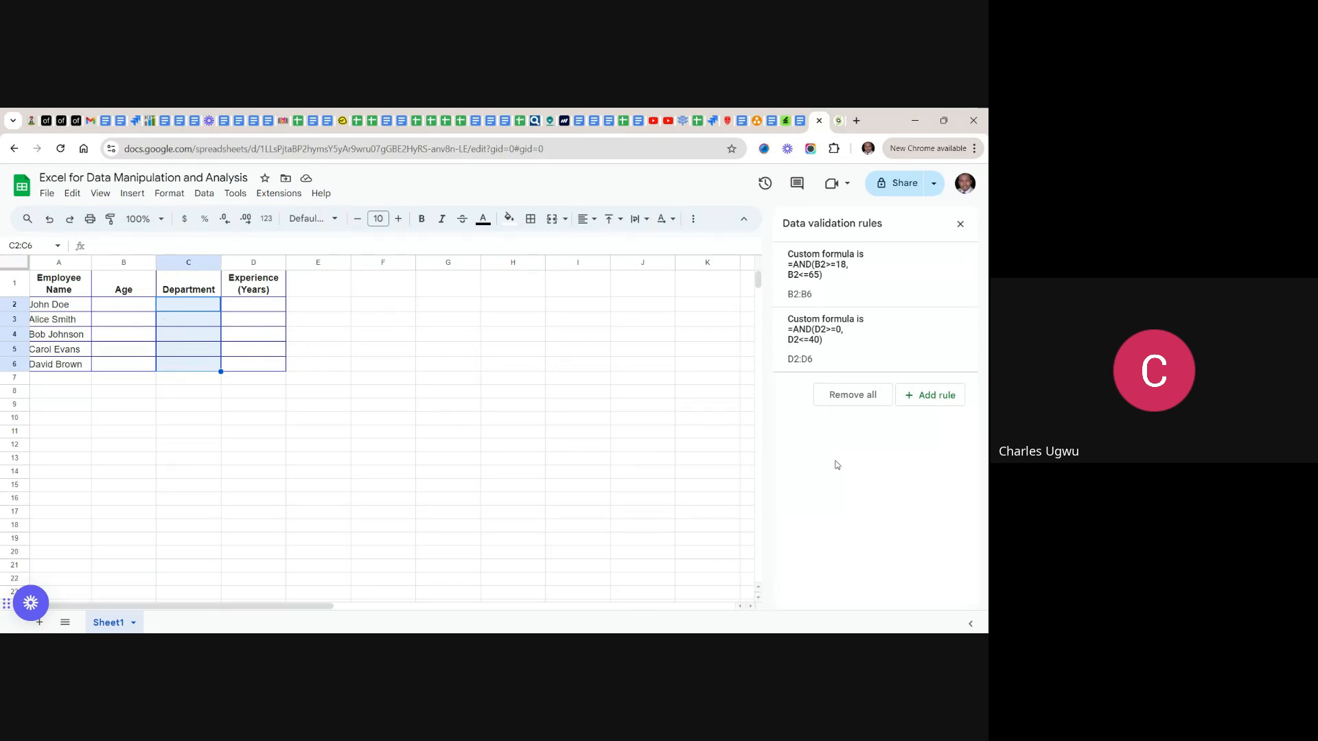
pyautogui.click(936, 395)
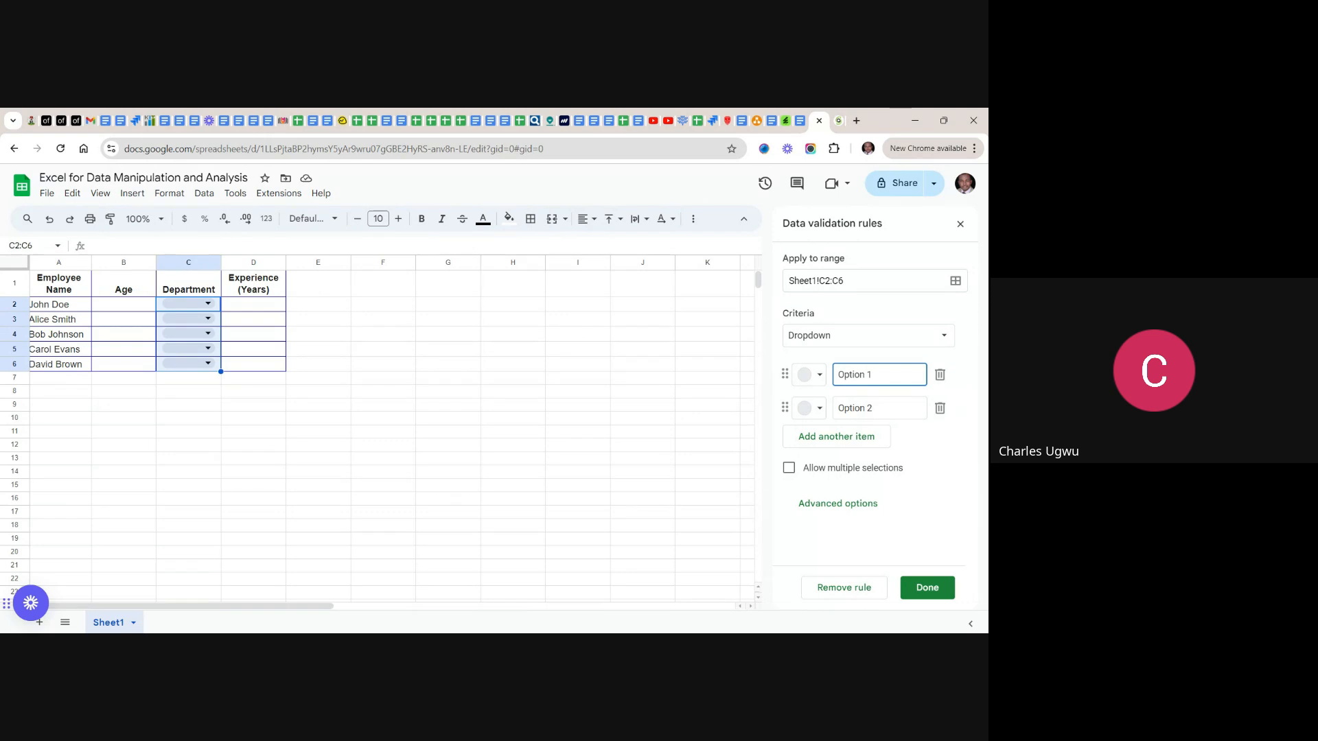
# - Set the first two options of the Department dropdown to Sales and Marketing
pyautogui.press('BackSpace')
pyautogui.press('BackSpace')
pyautogui.press('BackSpace')
pyautogui.press('BackSpace')
pyautogui.press('BackSpace')
pyautogui.press('BackSpace')
pyautogui.press('BackSpace')
pyautogui.press('BackSpace')
pyautogui.write('Sa')
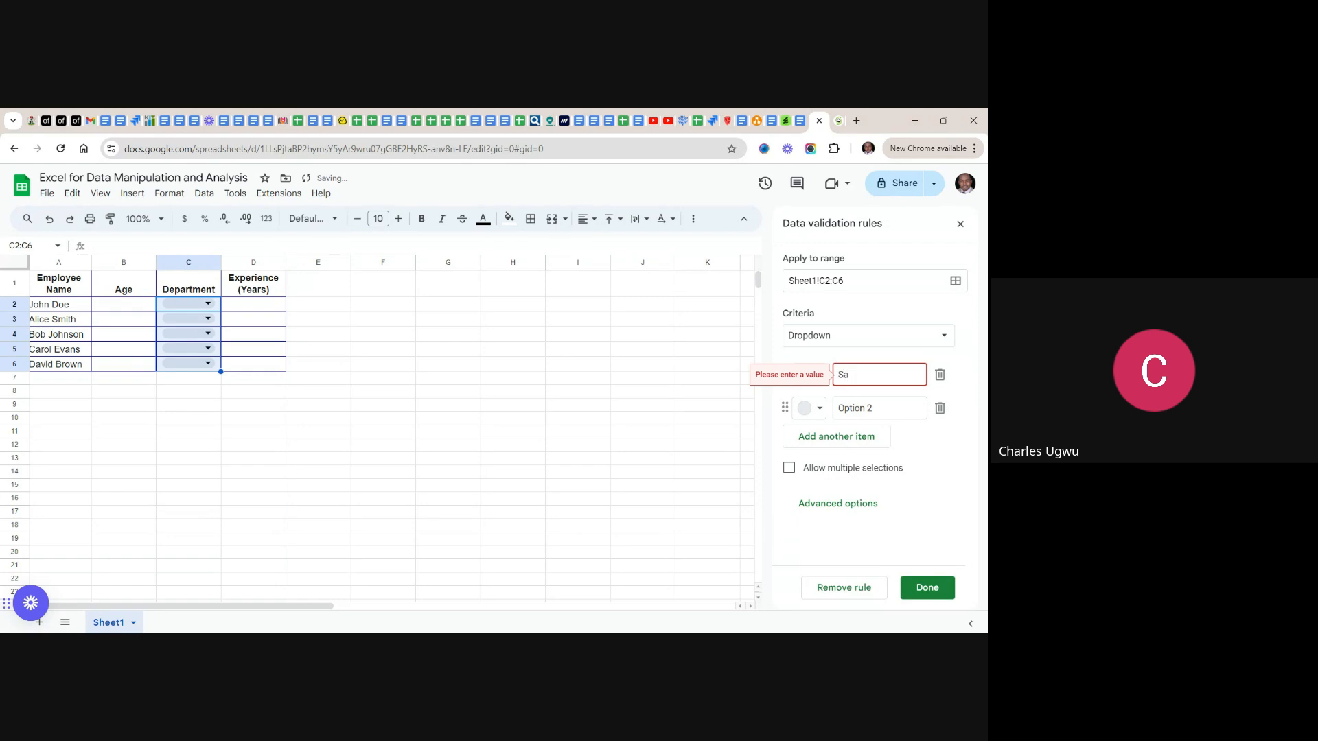
pyautogui.write('les')
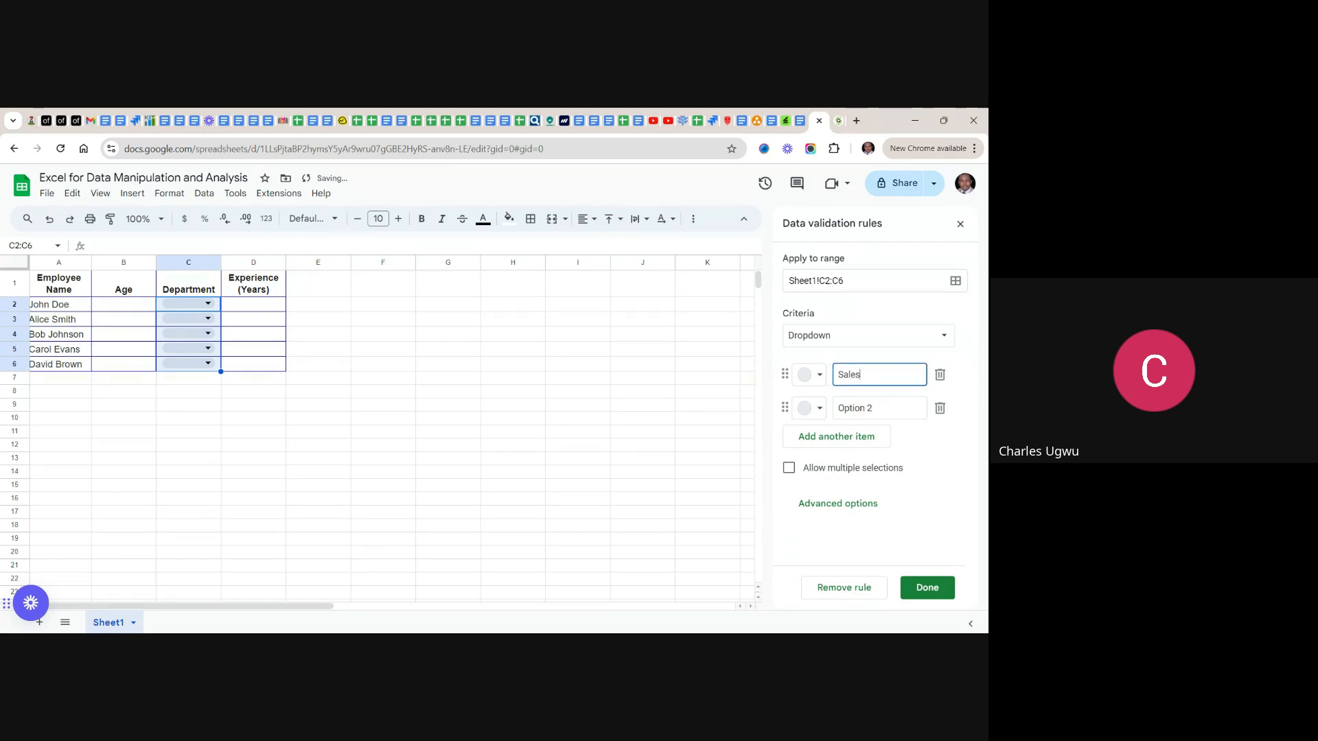
pyautogui.click(886, 408)
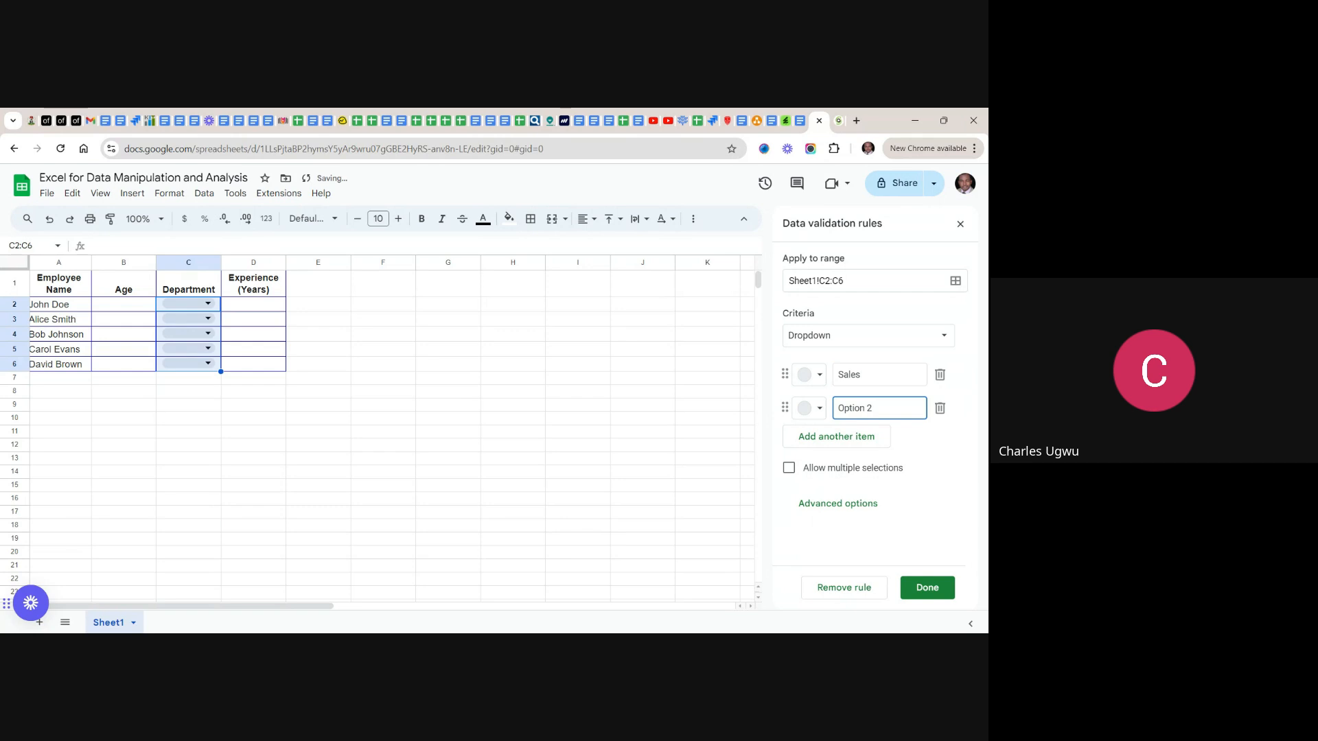
pyautogui.press('BackSpace')
pyautogui.press('BackSpace')
pyautogui.press('BackSpace')
pyautogui.press('BackSpace')
pyautogui.press('BackSpace')
pyautogui.press('BackSpace')
pyautogui.press('BackSpace')
pyautogui.write('Marketing')
# - Add HR and IT as further options of the Department dropdown, and save the rule
pyautogui.click(872, 437)
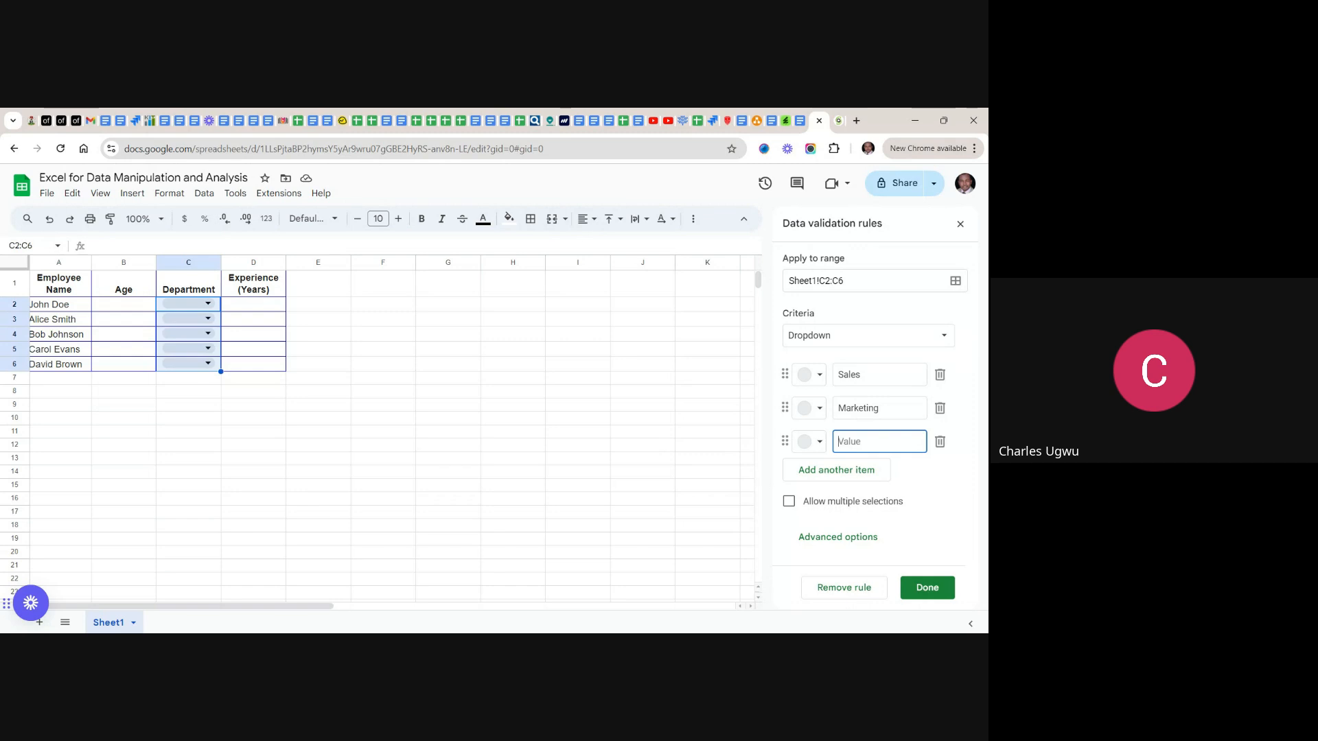
pyautogui.write('HR')
pyautogui.click(866, 471)
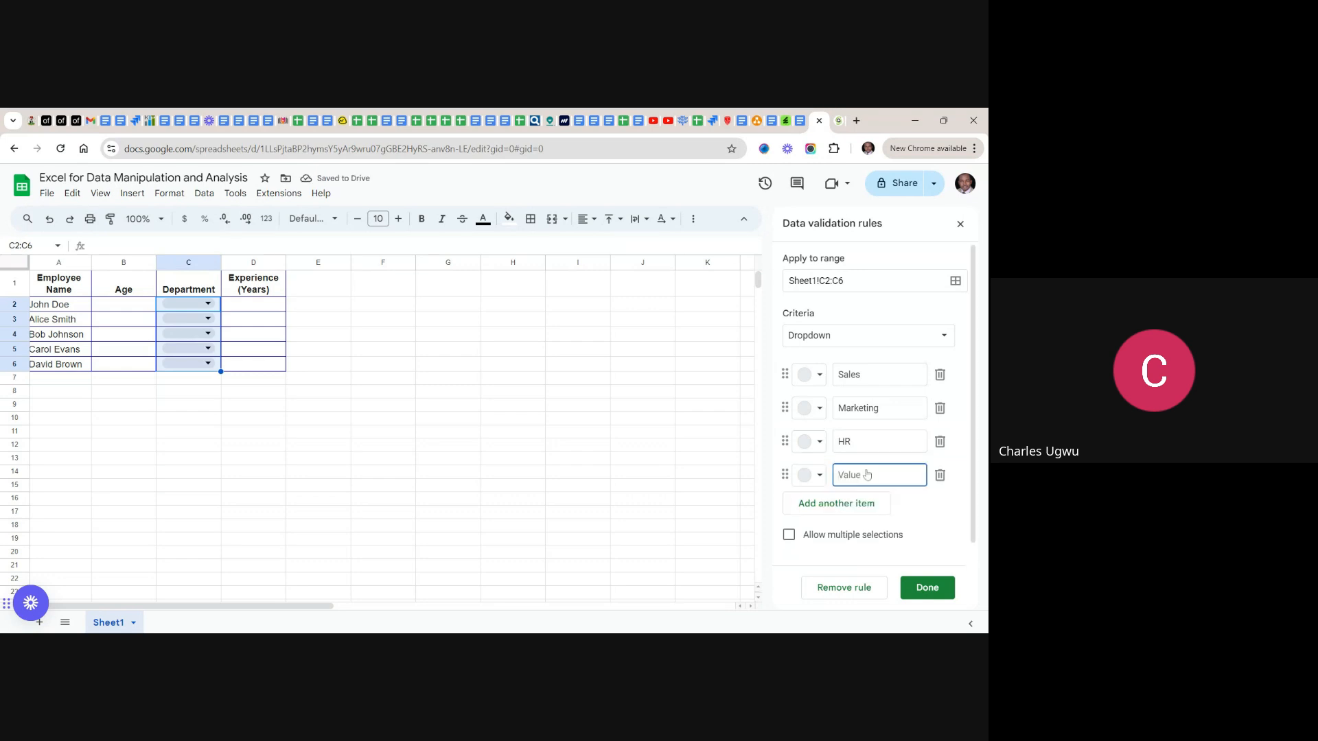
pyautogui.write('IT')
pyautogui.click(935, 592)
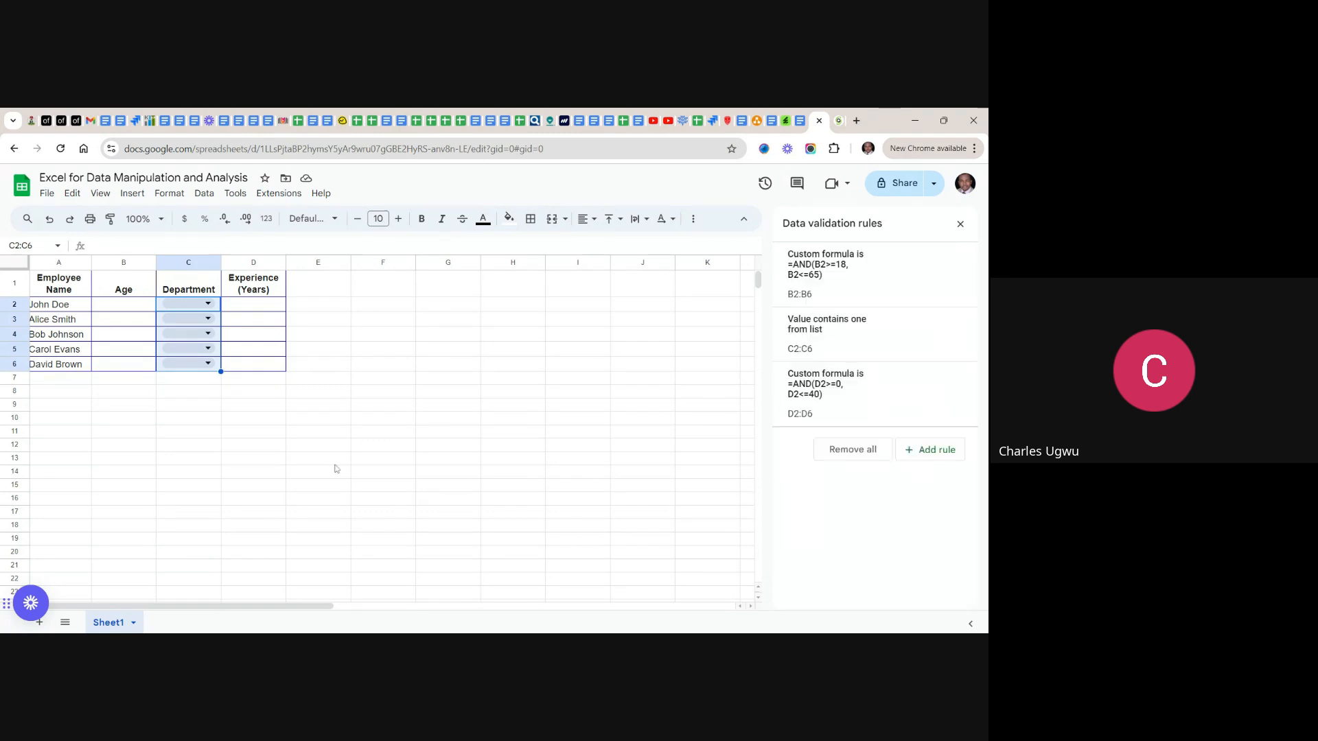
# - Check the department choices offered by the dropdown in cell C2, and close it without choosing one
pyautogui.click(207, 304)
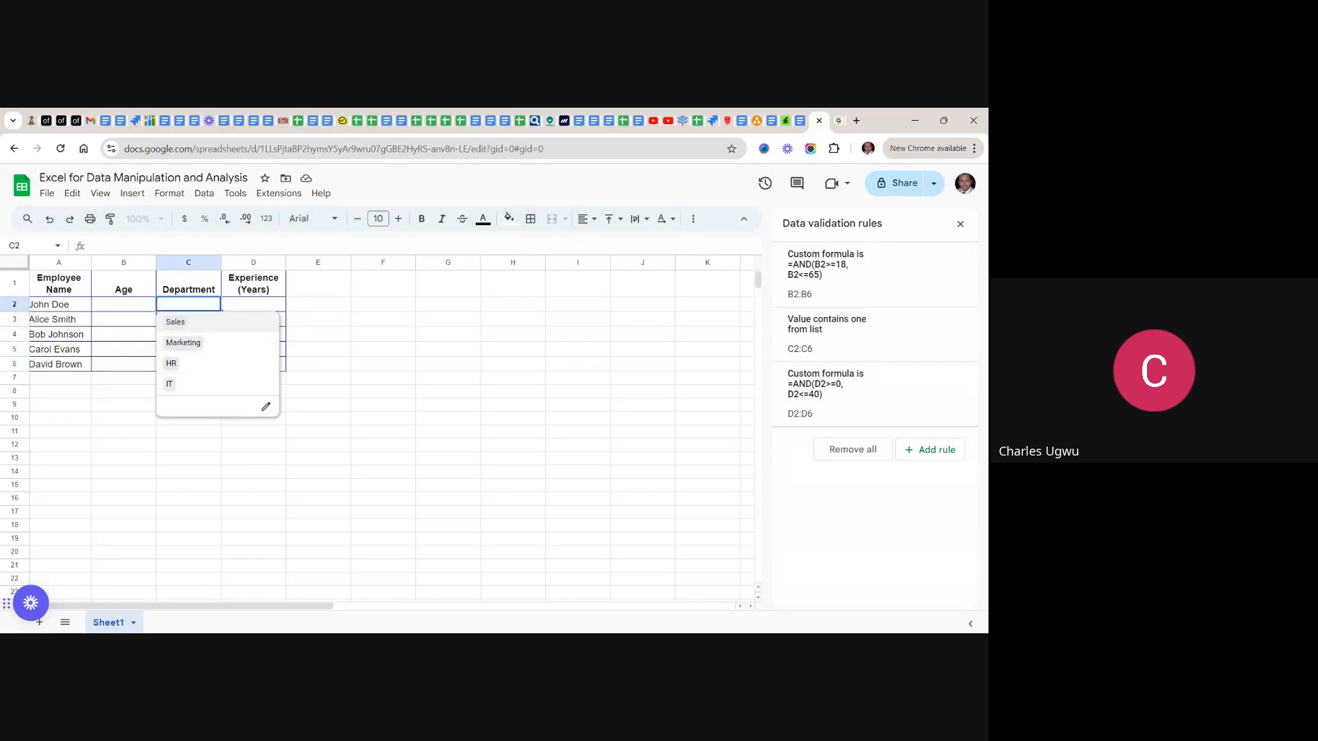
pyautogui.click(133, 385)
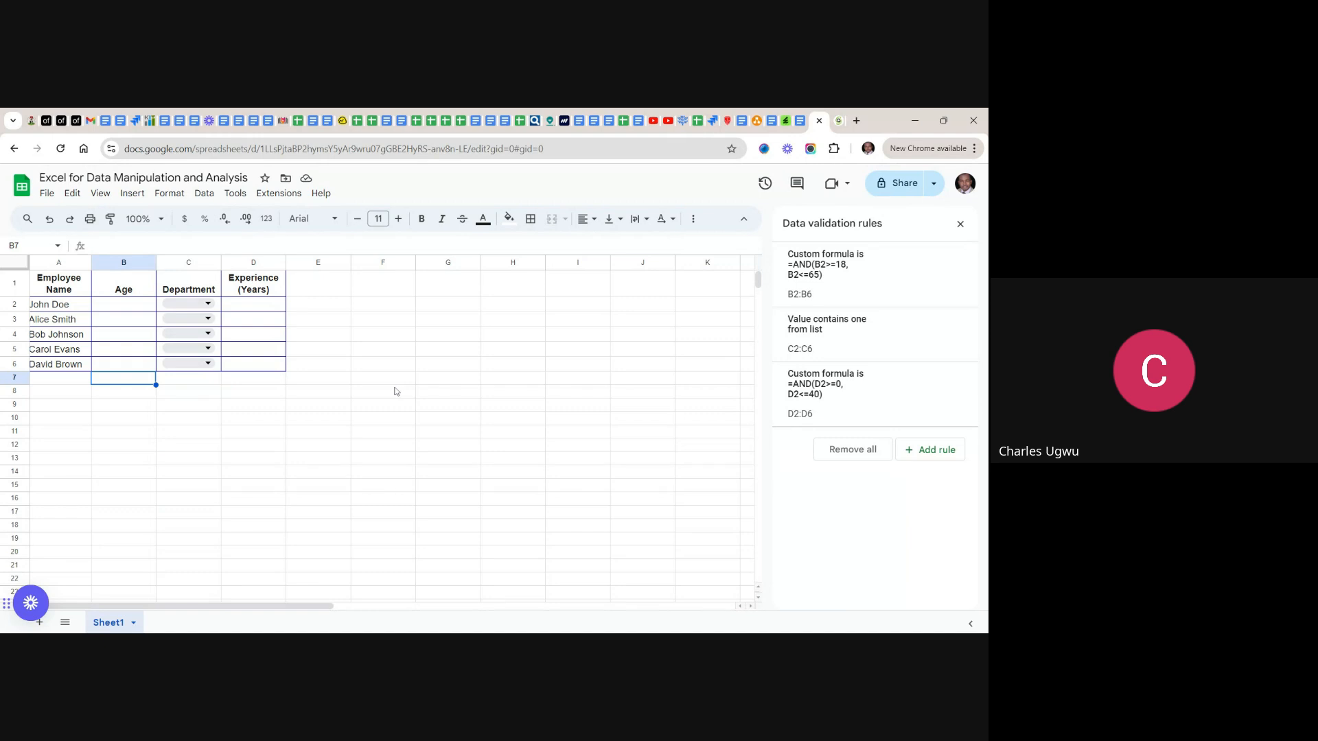
pyautogui.click(379, 369)
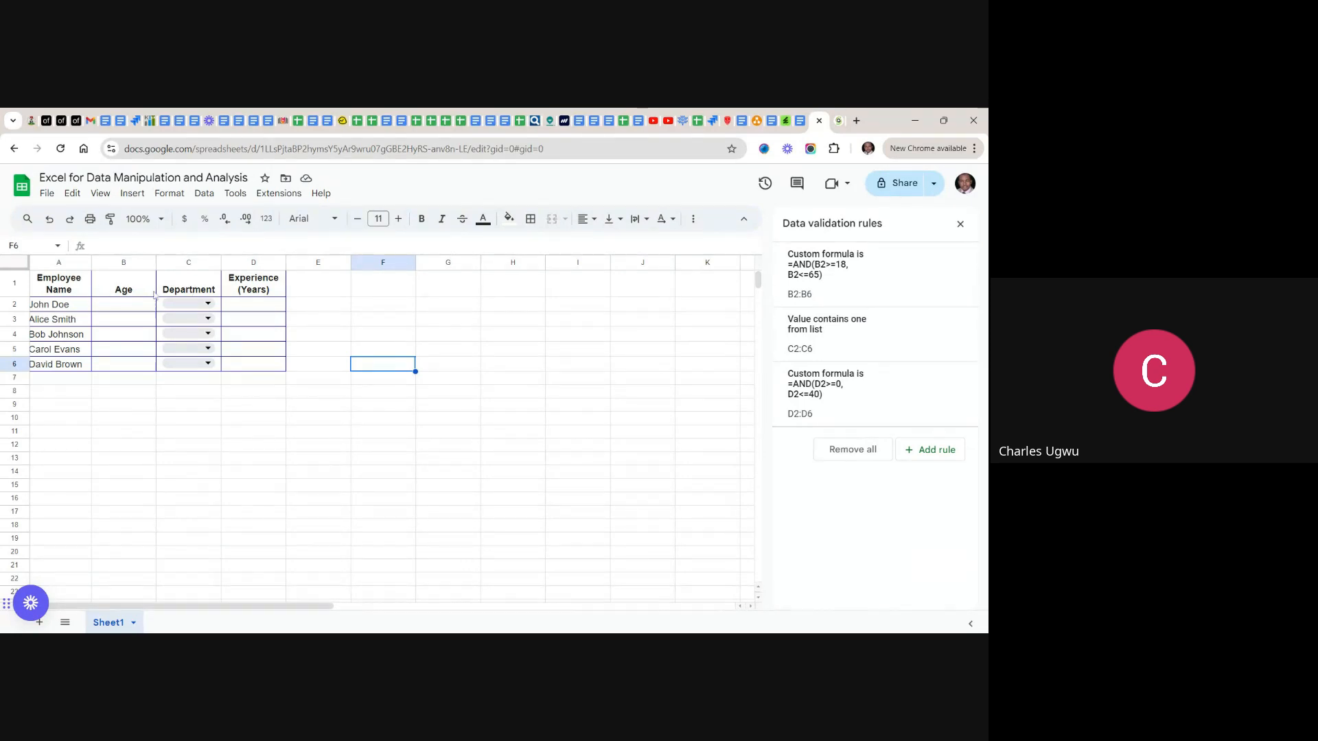
# - Fill the header cells A1:D1 with light blue
pyautogui.click(54, 282)
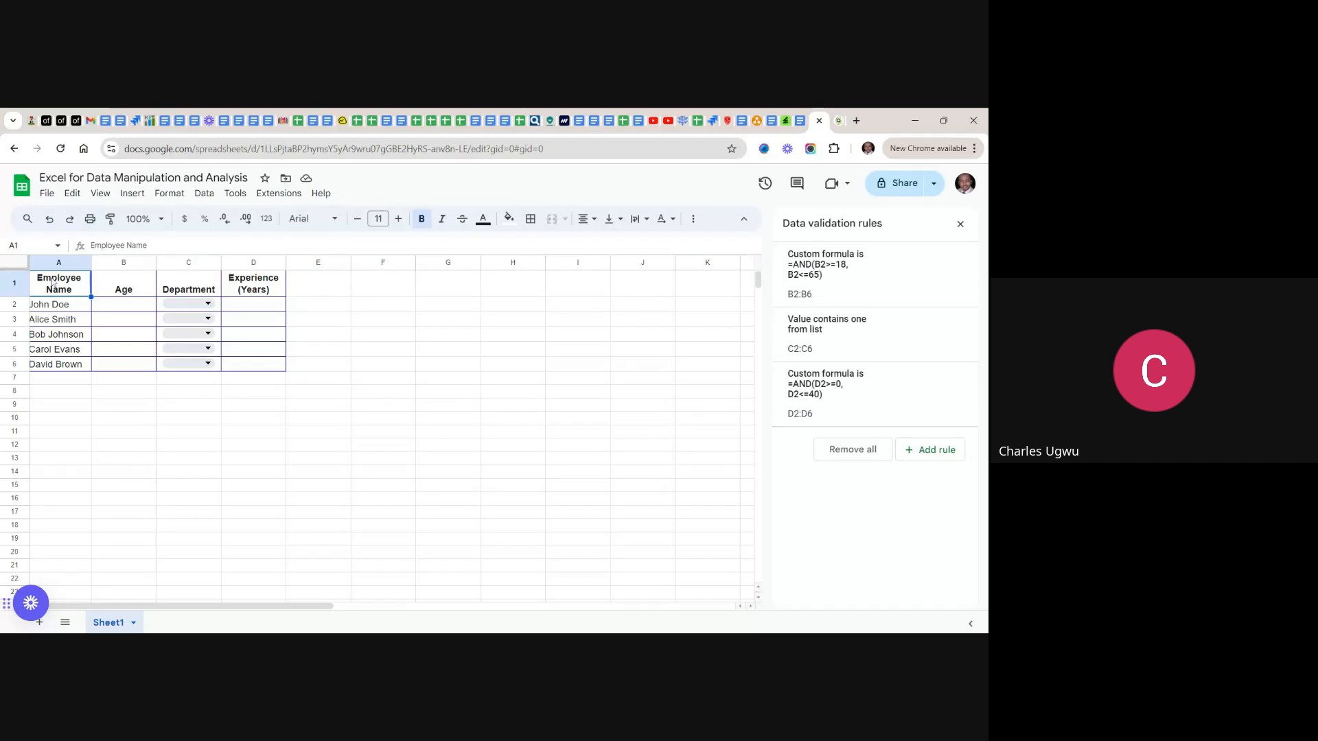
pyautogui.moveTo(53, 282); pyautogui.dragTo(254, 296)
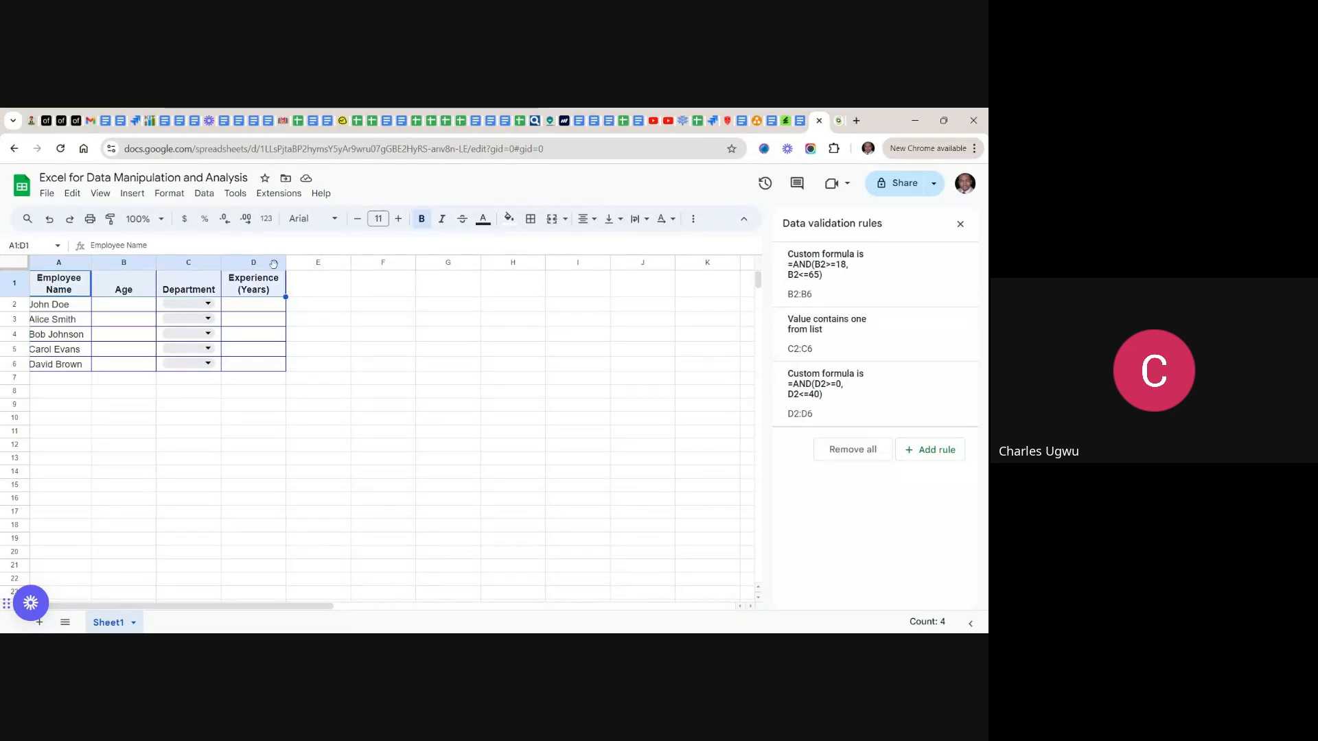
pyautogui.click(508, 218)
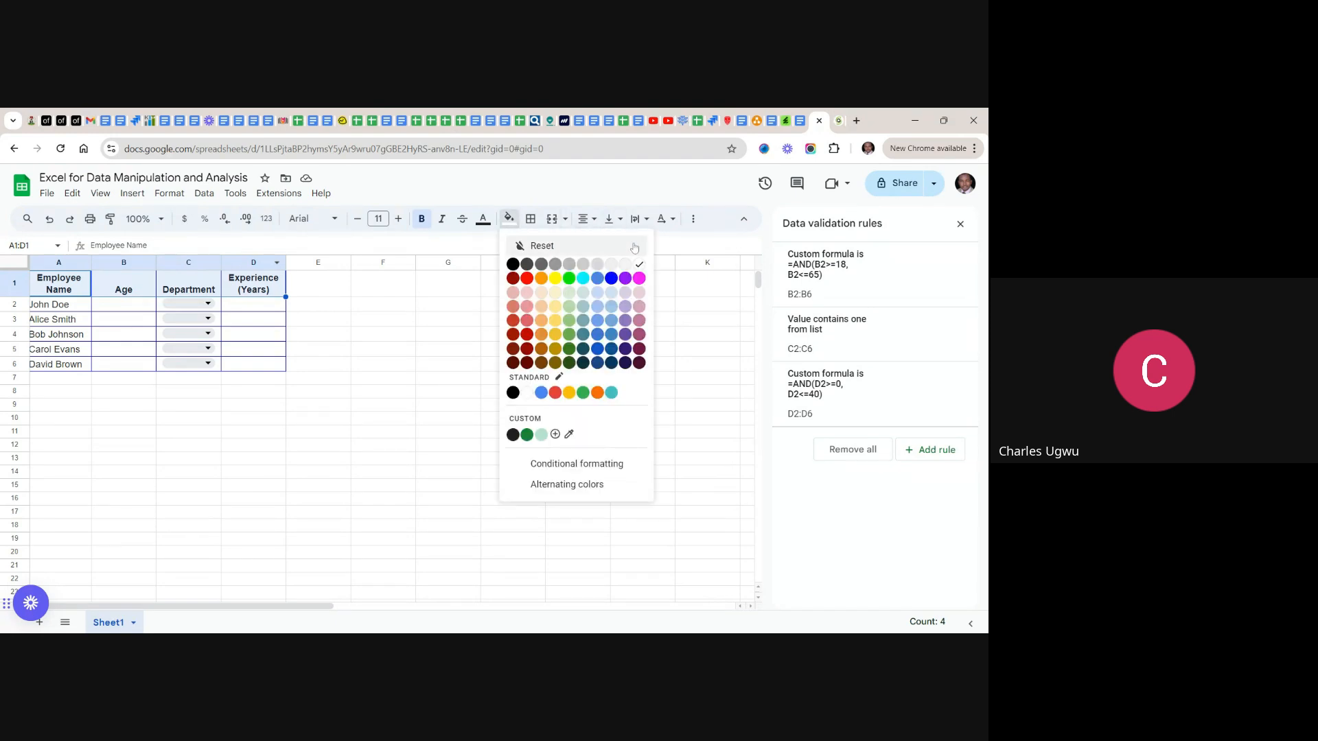
pyautogui.click(611, 294)
pyautogui.click(613, 297)
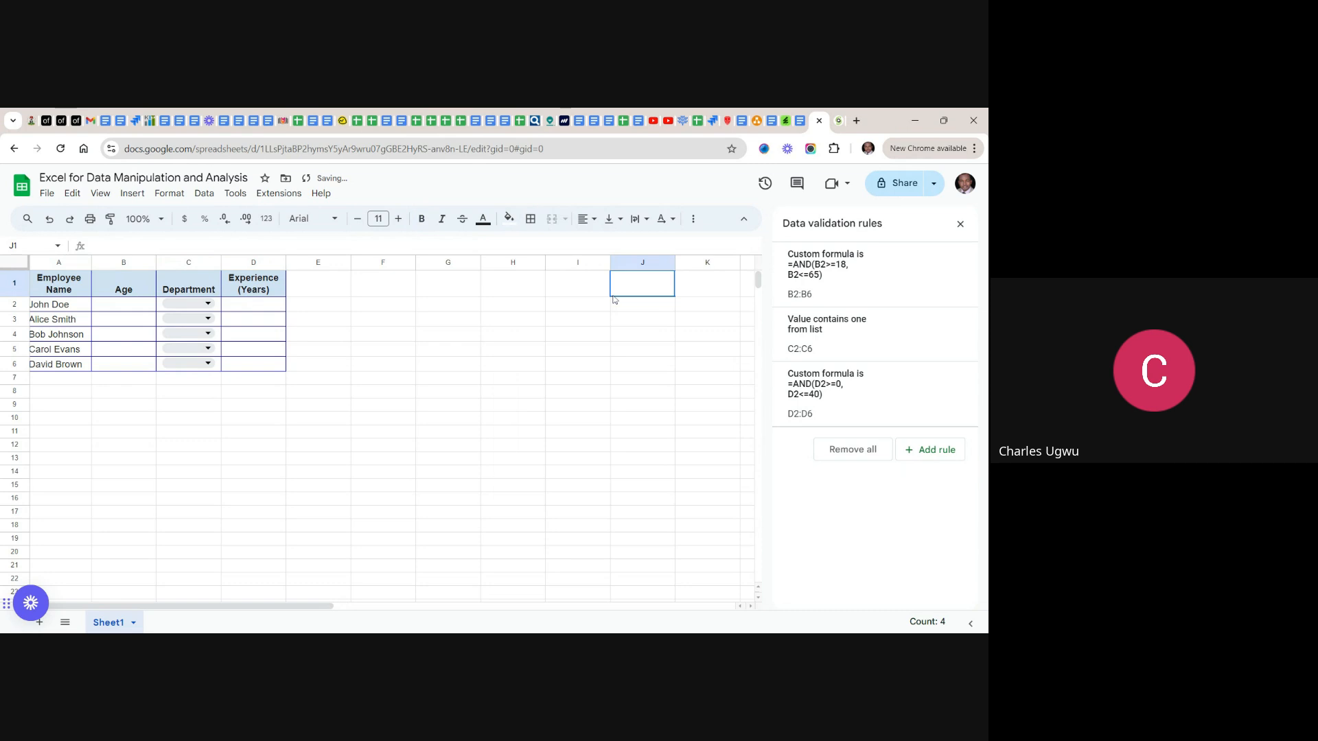
pyautogui.click(533, 437)
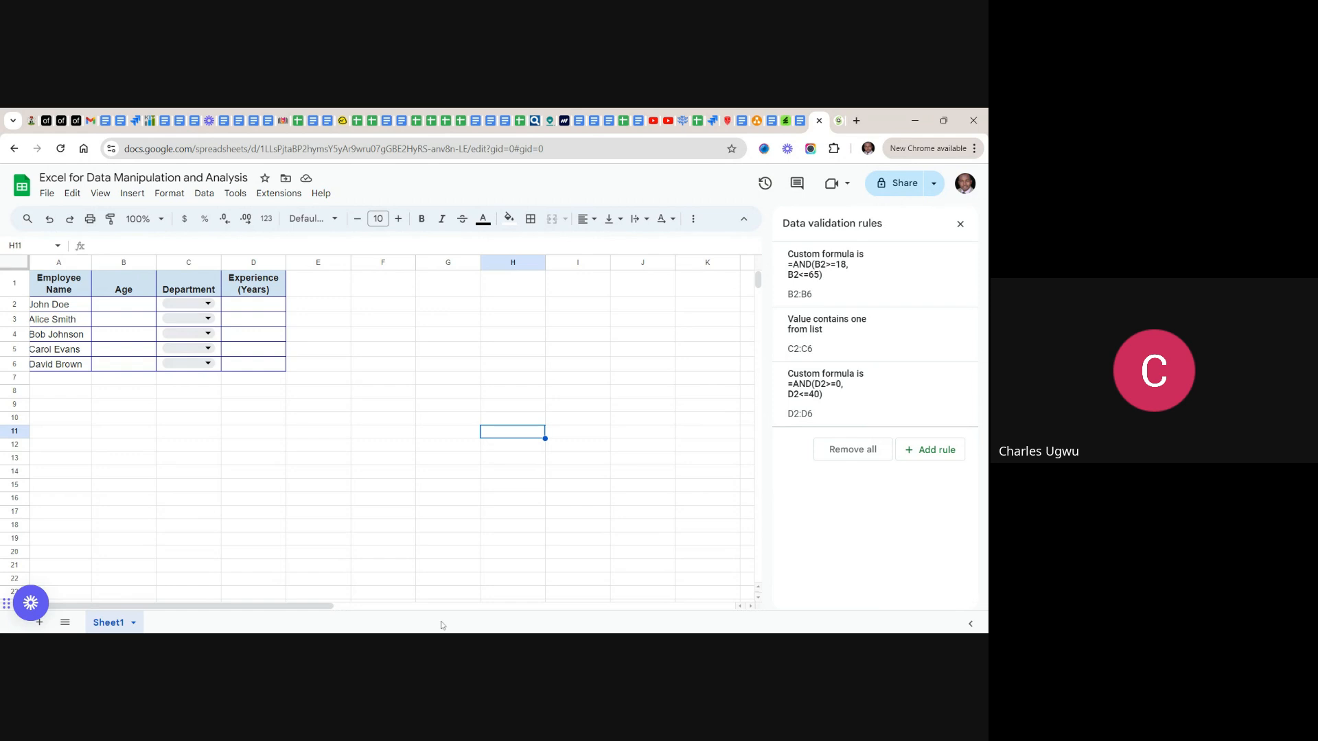
pyautogui.hotkey('alt', 'Tab')
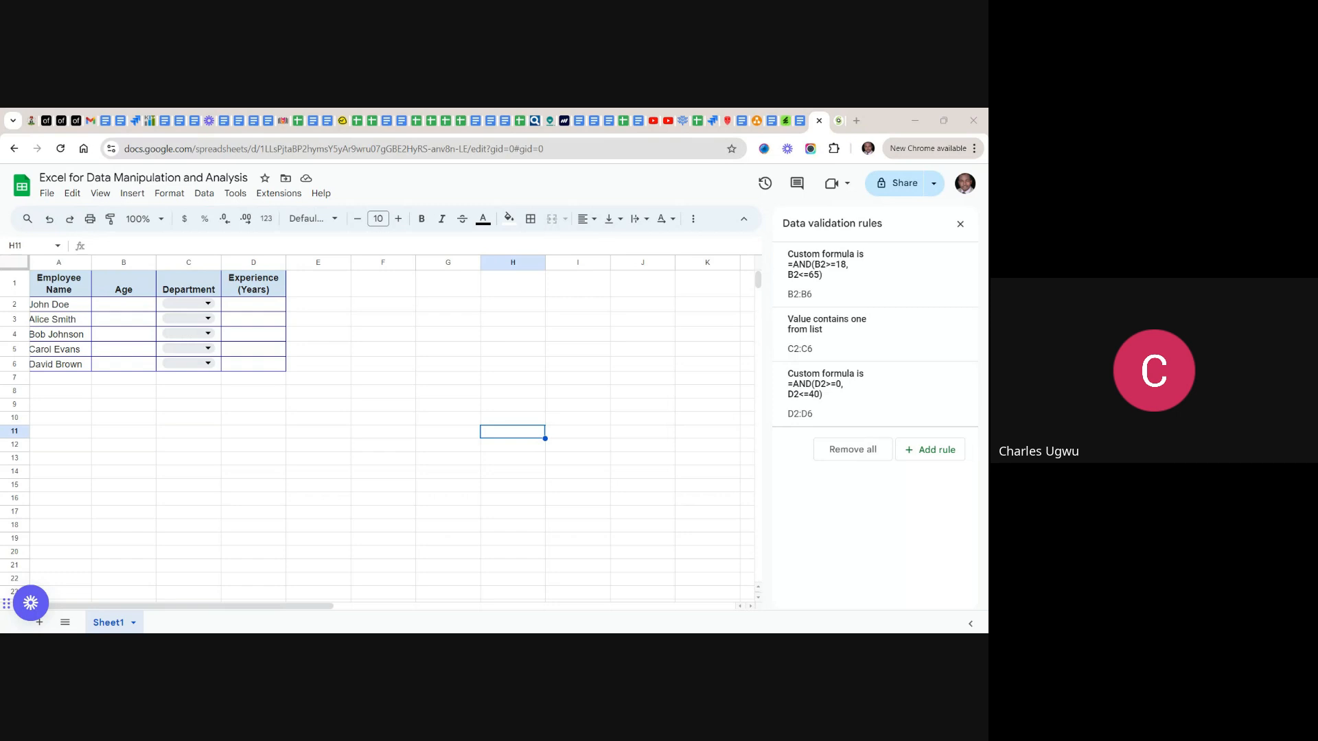